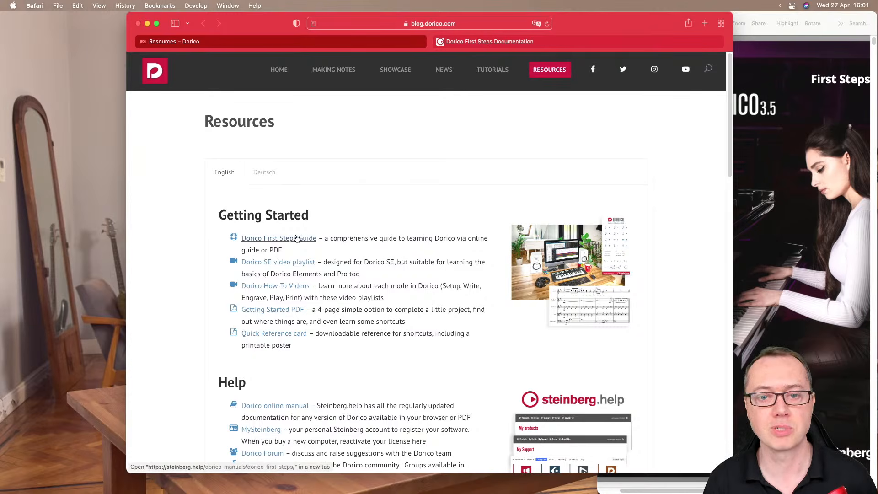
Step: View the Dorico First Steps Documentation page, then place the Steinberg Hub window beside the First Steps PDF in Preview
left_click(499, 44)
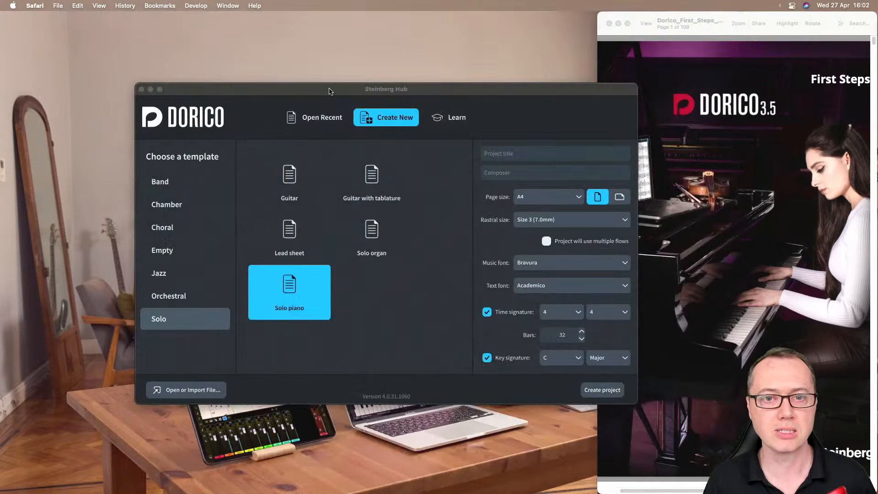
left_click_drag(346, 90, 265, 79)
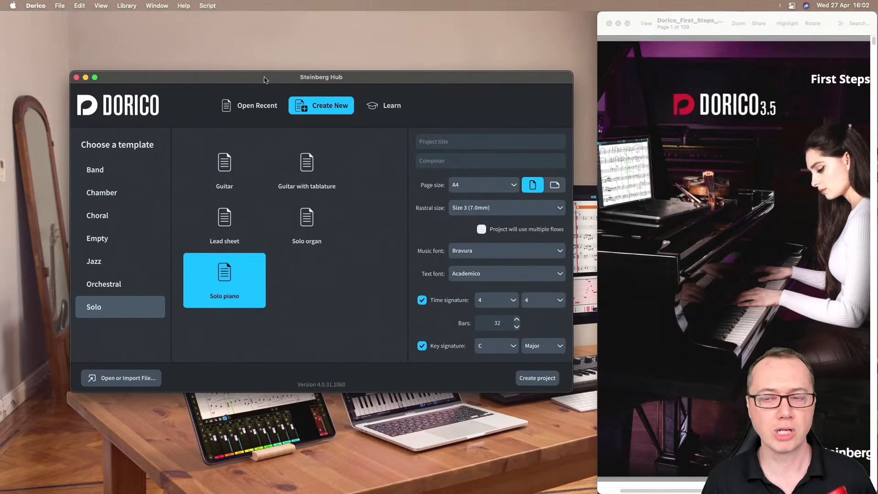
left_click(675, 16)
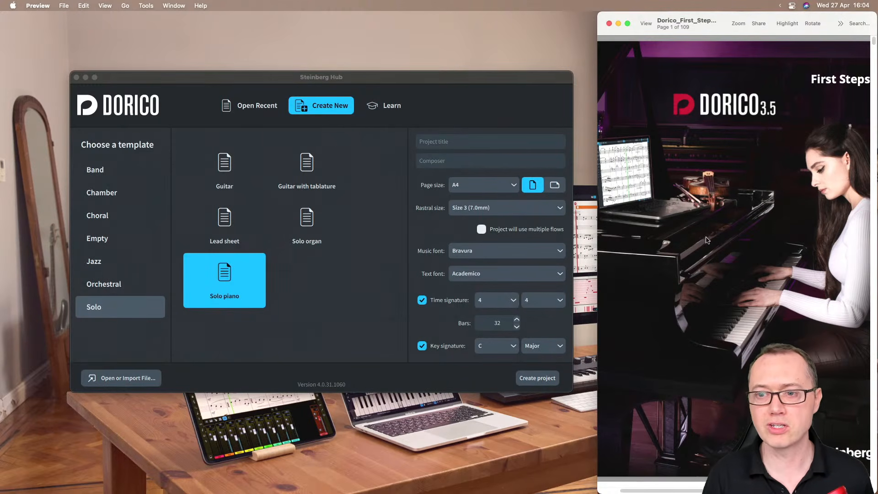
Step: Read the First Steps guide from the table of contents through the introduction and the tour of the user interface
scroll(705, 242, "down", 15)
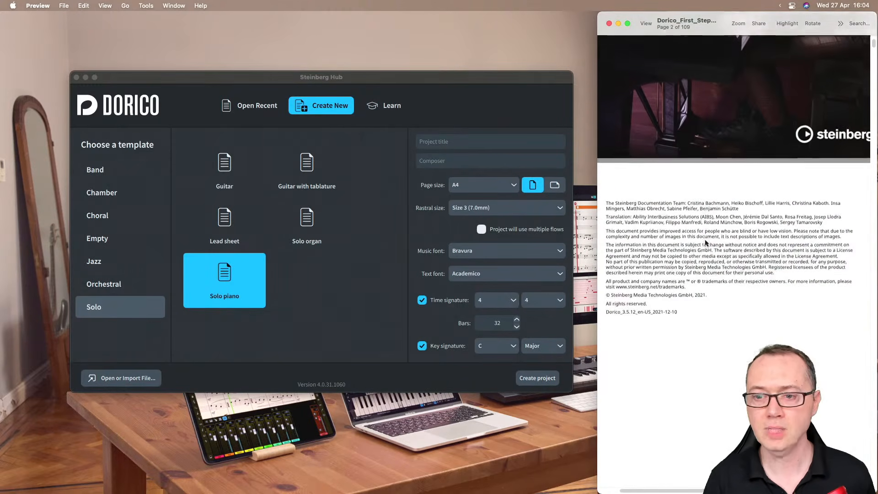
scroll(705, 242, "down", 5)
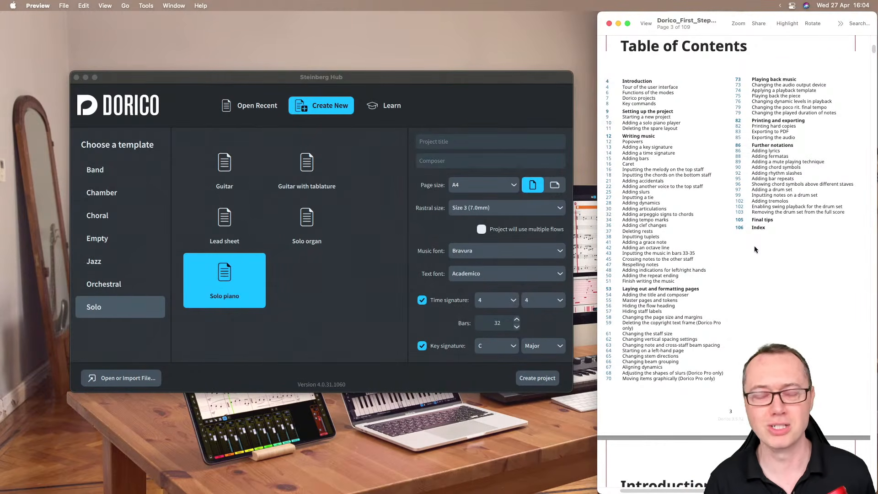
scroll(754, 249, "down", 2)
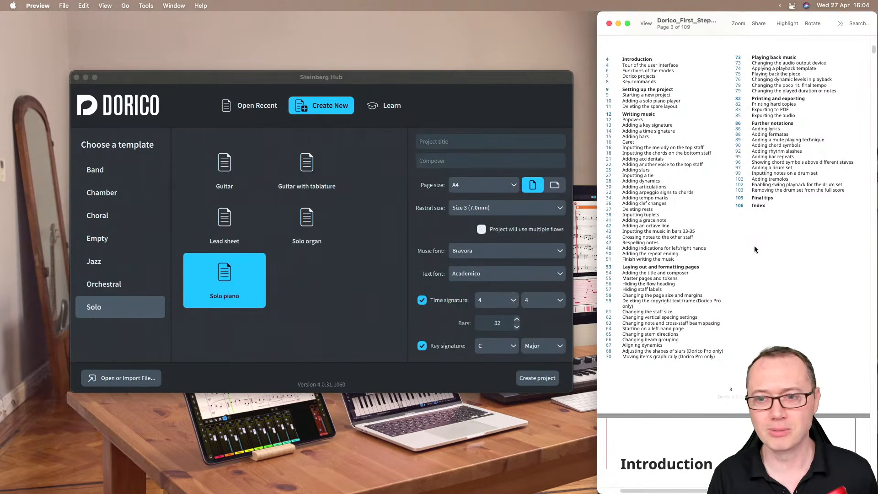
scroll(754, 249, "down", 15)
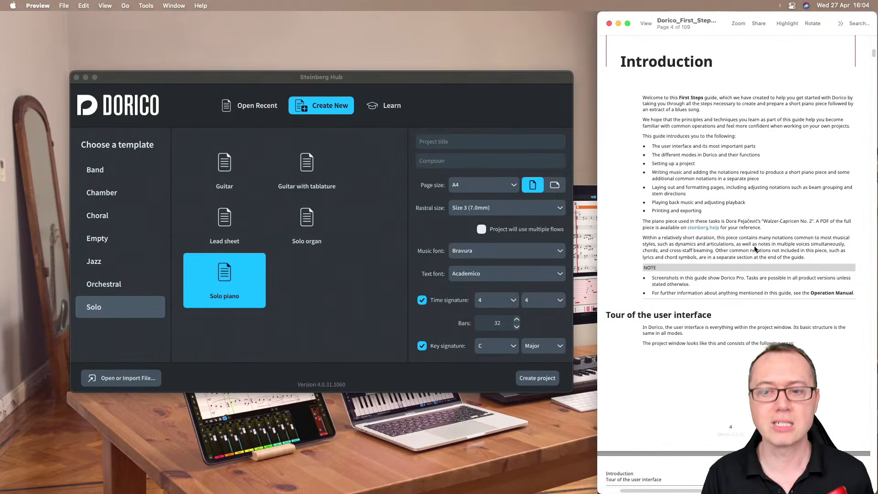
scroll(754, 249, "down", 10)
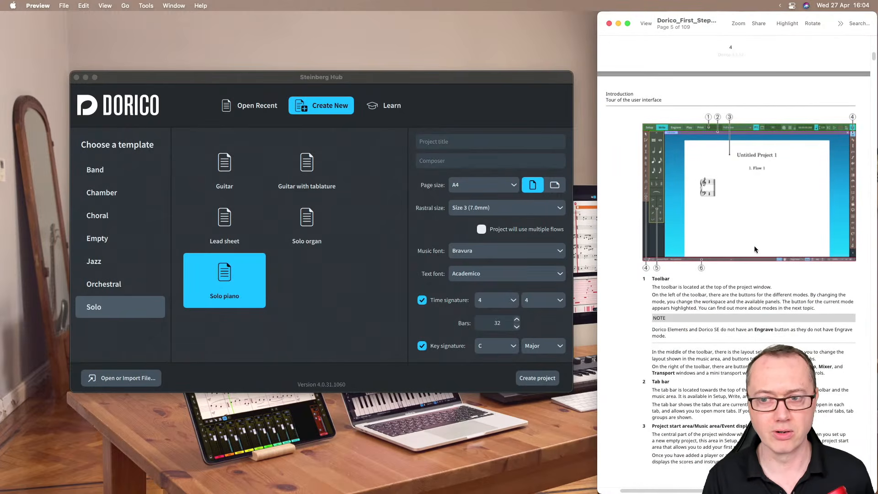
scroll(754, 249, "down", 3)
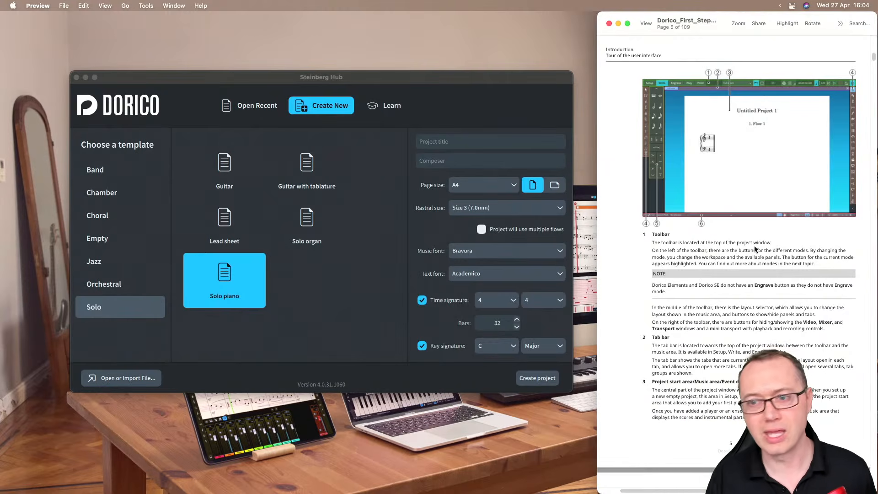
scroll(755, 249, "down", 10)
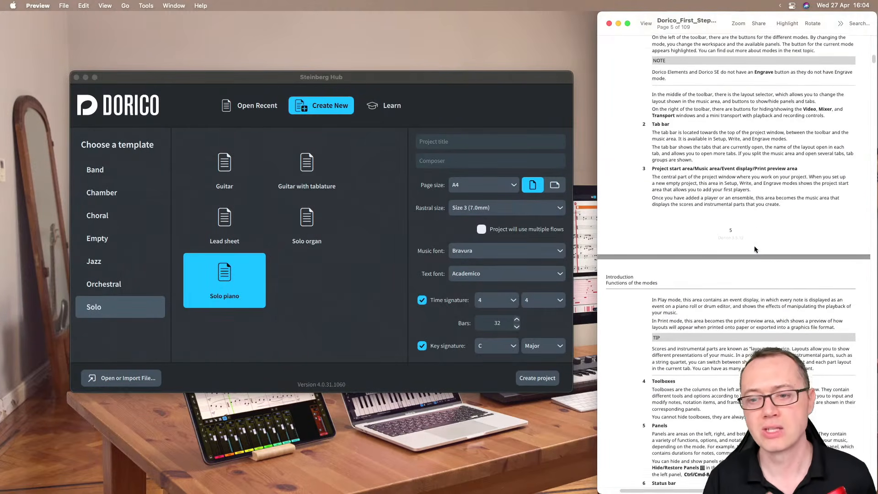
scroll(755, 249, "down", 4)
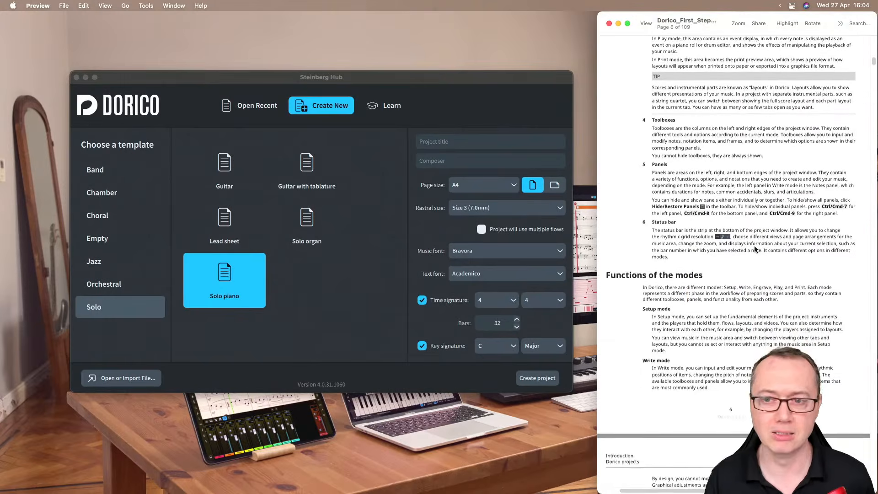
Step: Read the guide's sections on the functions of the modes, Dorico projects, key commands and starting a new project
scroll(755, 250, "down", 2)
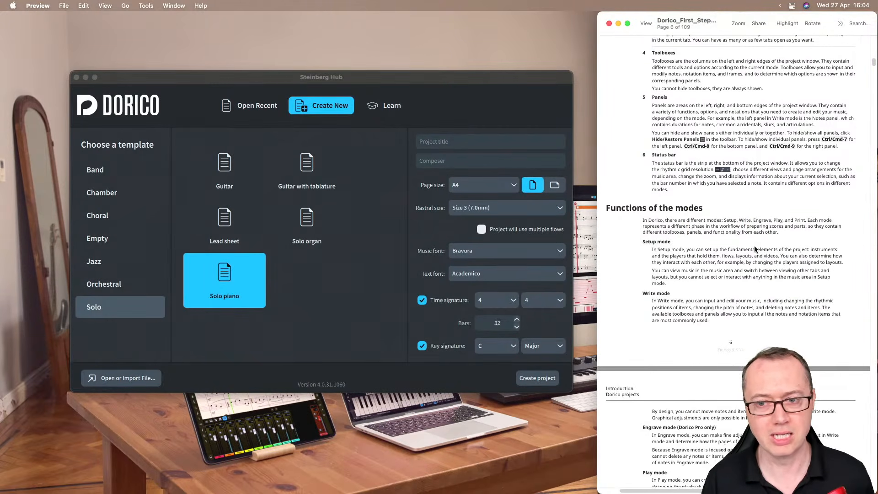
scroll(755, 249, "down", 3)
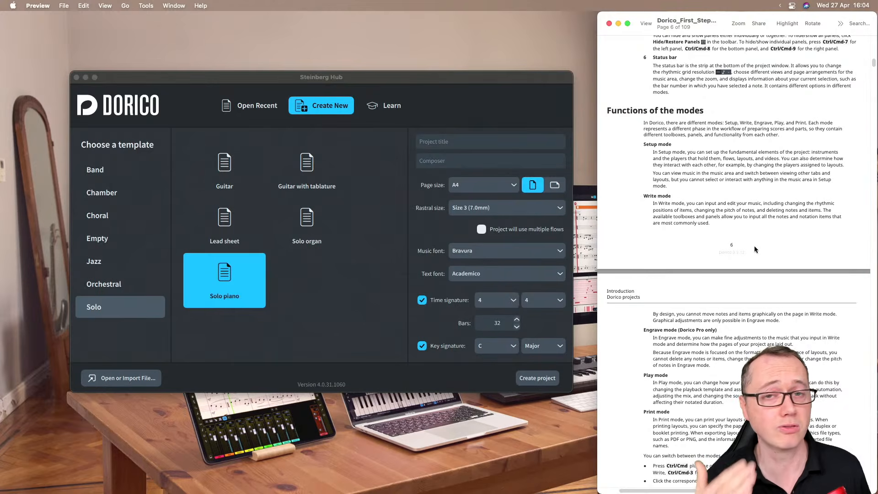
scroll(754, 249, "down", 3)
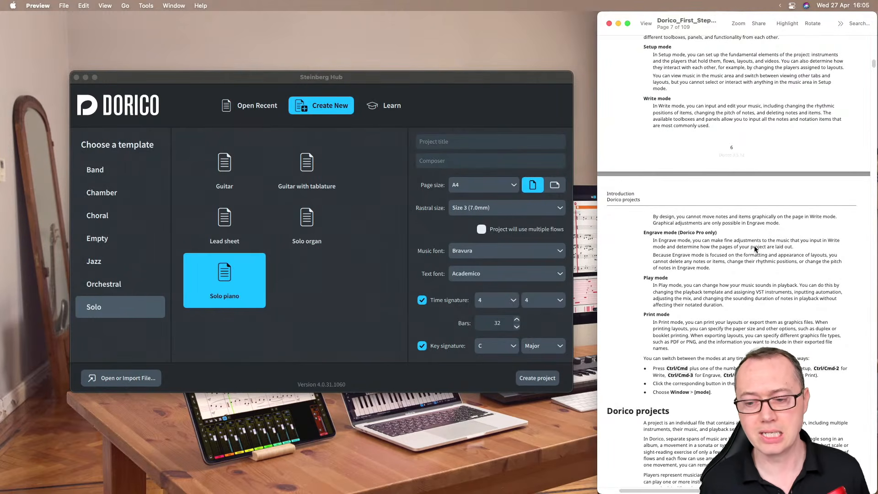
scroll(755, 249, "down", 3)
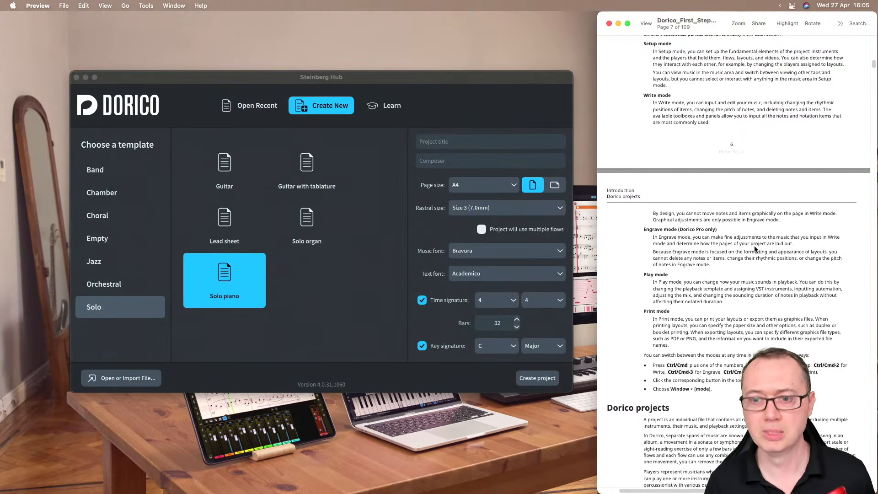
scroll(756, 249, "down", 10)
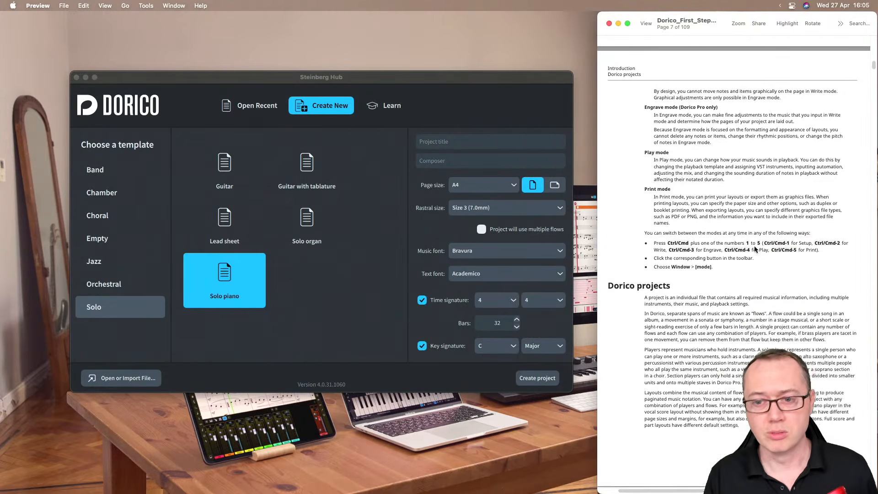
scroll(754, 248, "down", 5)
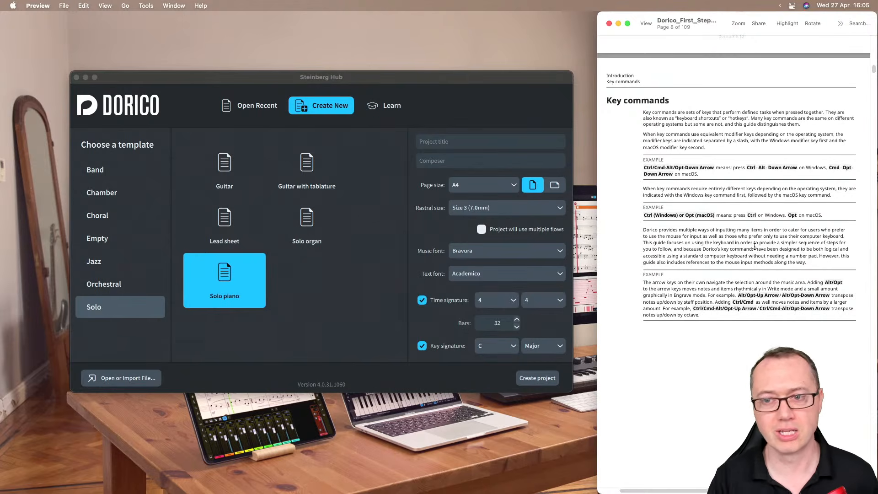
scroll(755, 246, "down", 1)
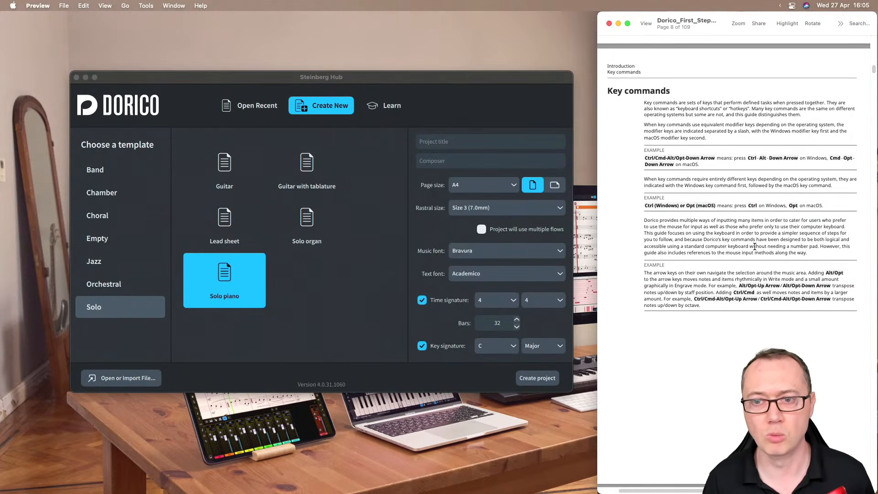
scroll(754, 246, "down", 10)
scroll(755, 246, "down", 8)
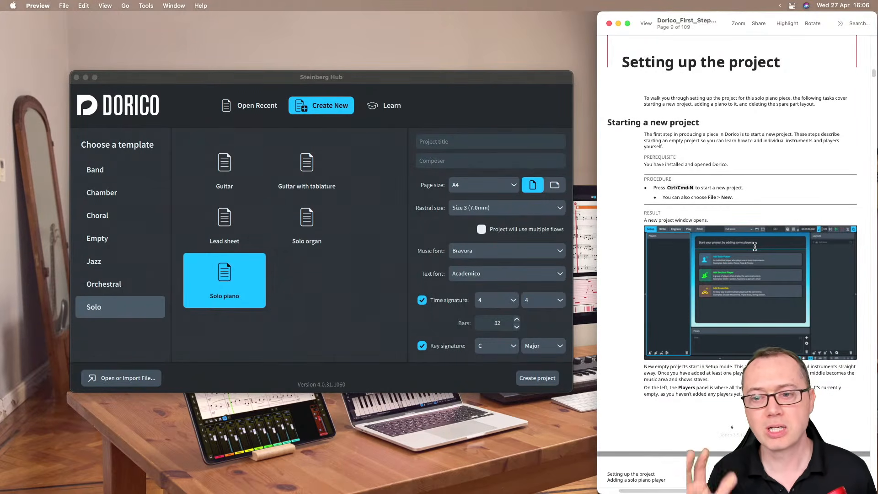
scroll(754, 247, "down", 3)
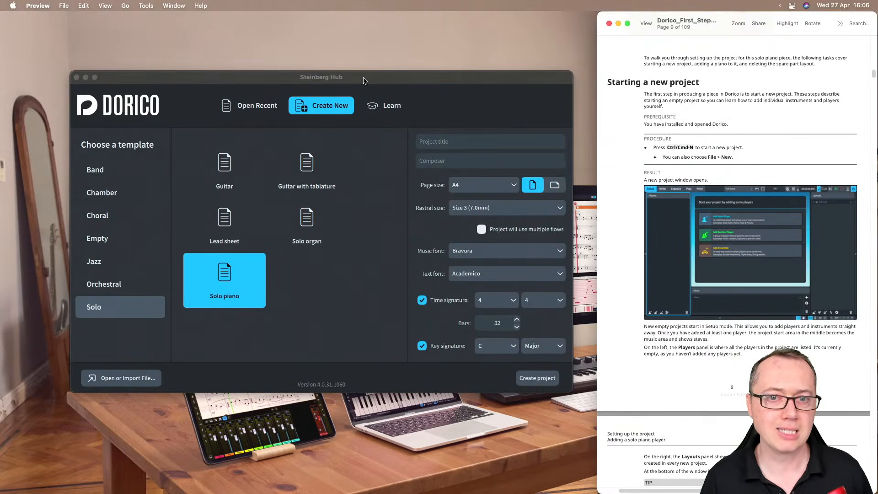
Step: Switch to the Steinberg Hub and create a project from the Empty template with the time signature and key signature disabled
left_click(364, 81)
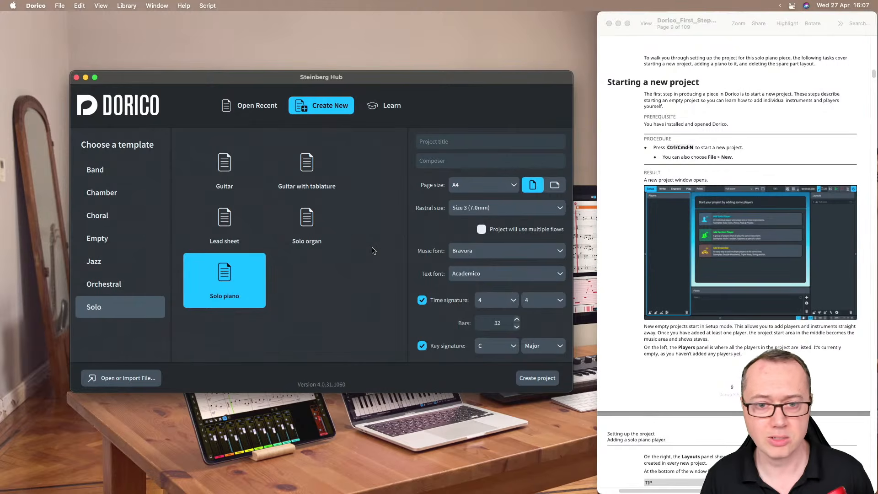
left_click(127, 244)
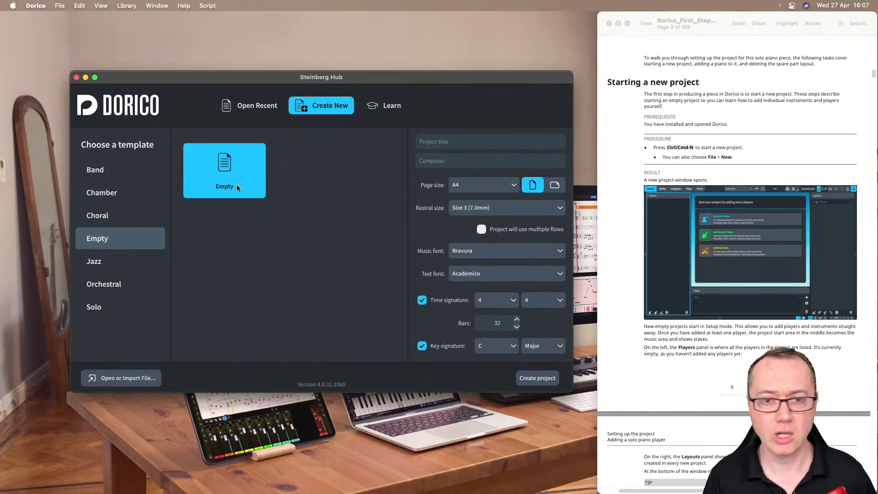
left_click(421, 301)
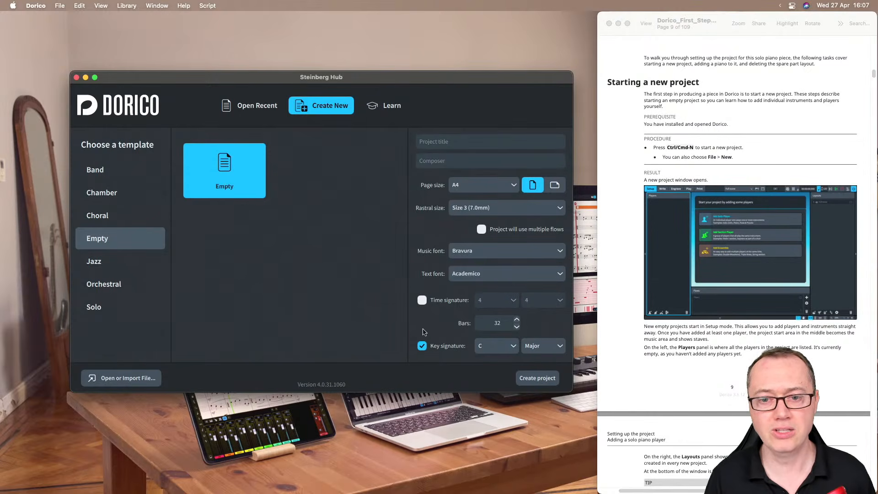
left_click(422, 346)
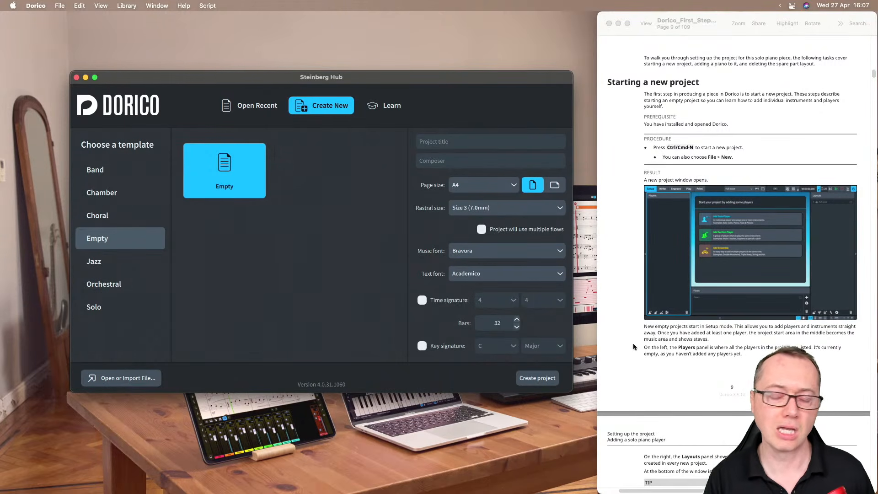
left_click(529, 381)
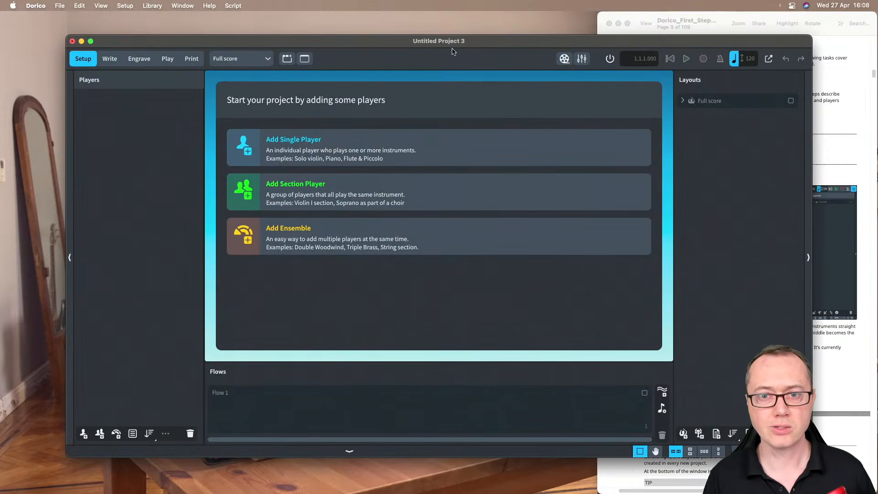
Step: Fit the new project window beside the PDF guide and read the guide up to the "Adding a solo piano player" procedure
double_click(462, 40)
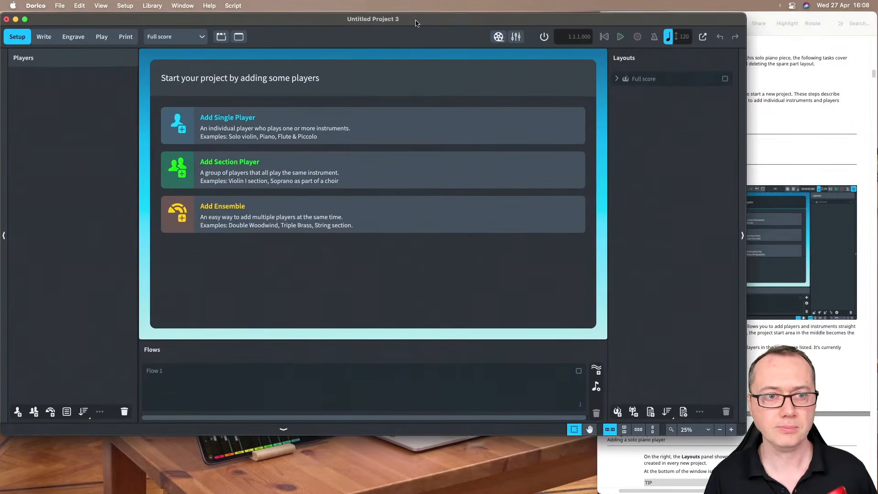
left_click_drag(744, 428, 602, 492)
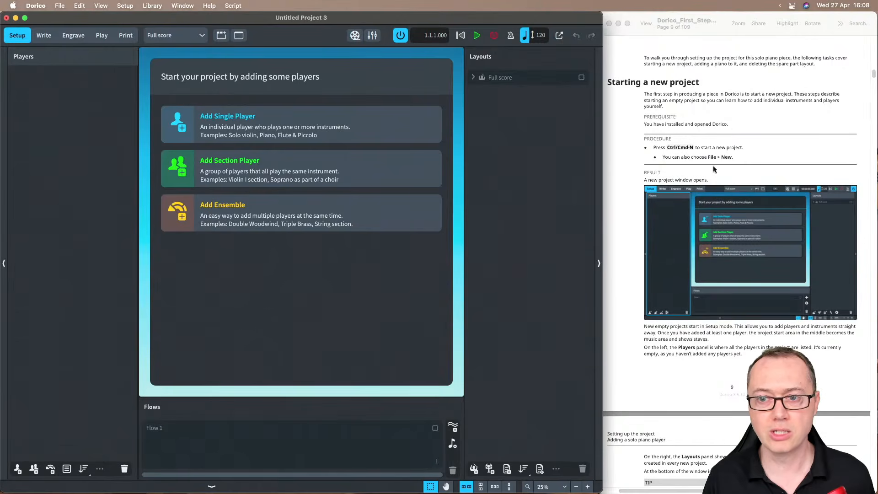
scroll(693, 183, "down", 2)
scroll(692, 188, "down", 1)
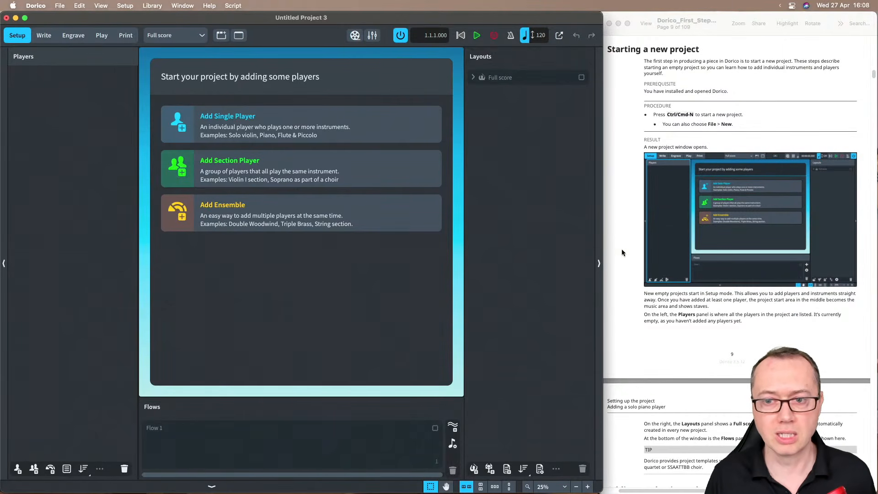
scroll(621, 254, "down", 2)
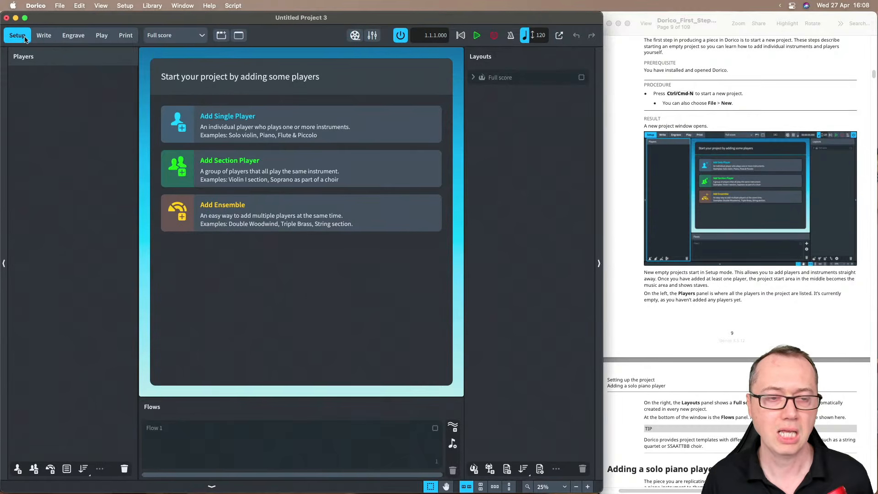
scroll(627, 266, "down", 10)
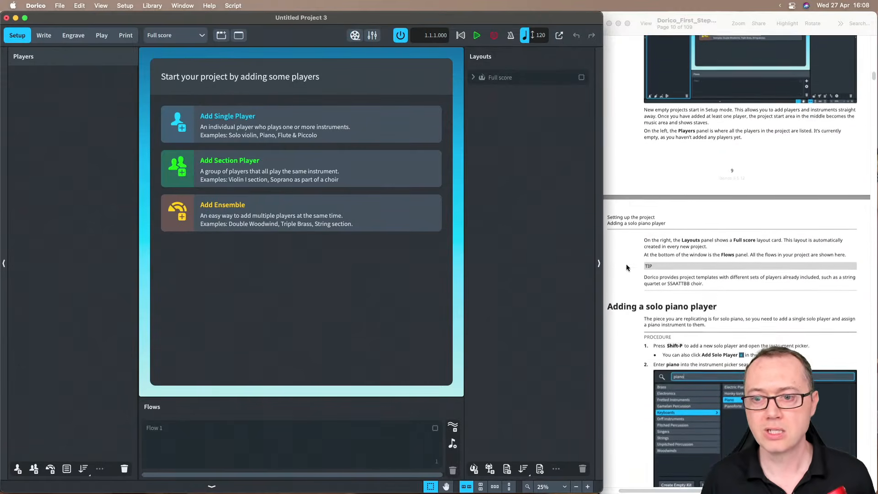
scroll(627, 267, "down", 2)
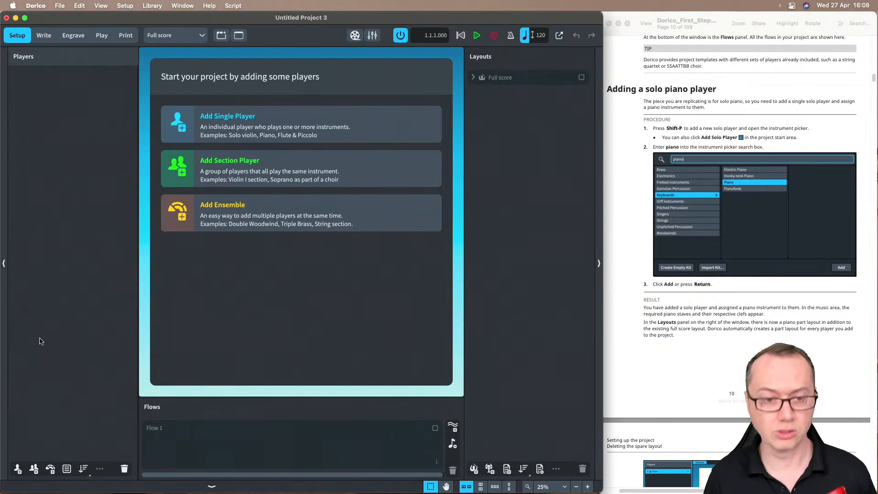
Step: Add a single player to the project and assign it the Piano instrument from the Keyboards family
key("shift+p")
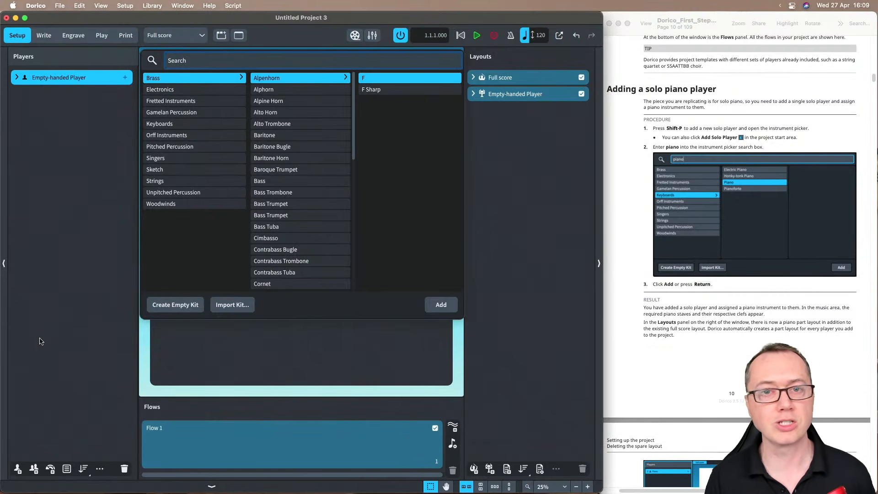
key("shift")
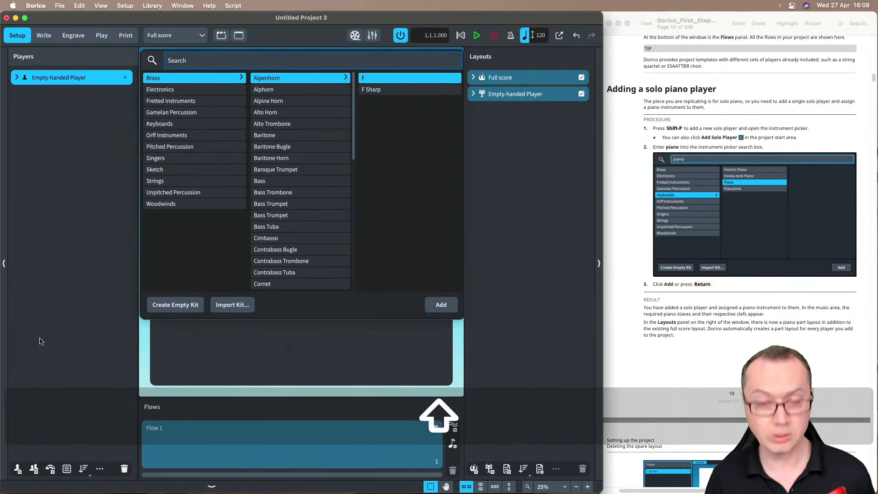
key("super")
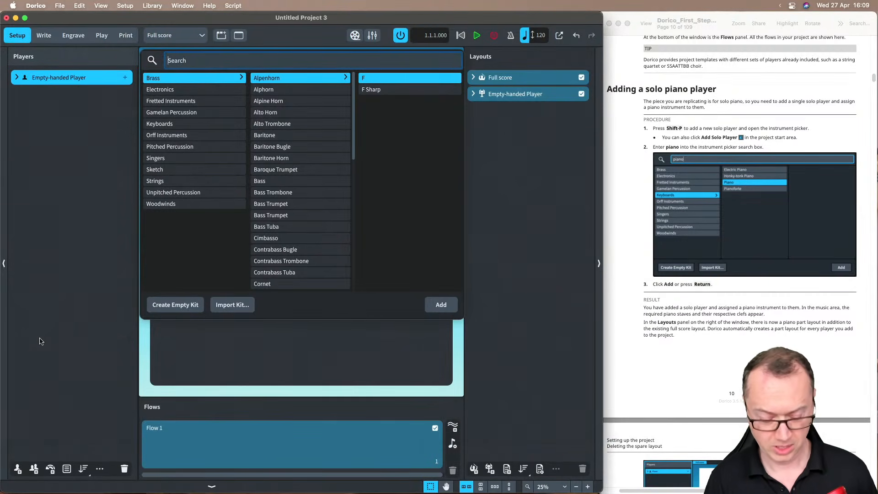
type("piano")
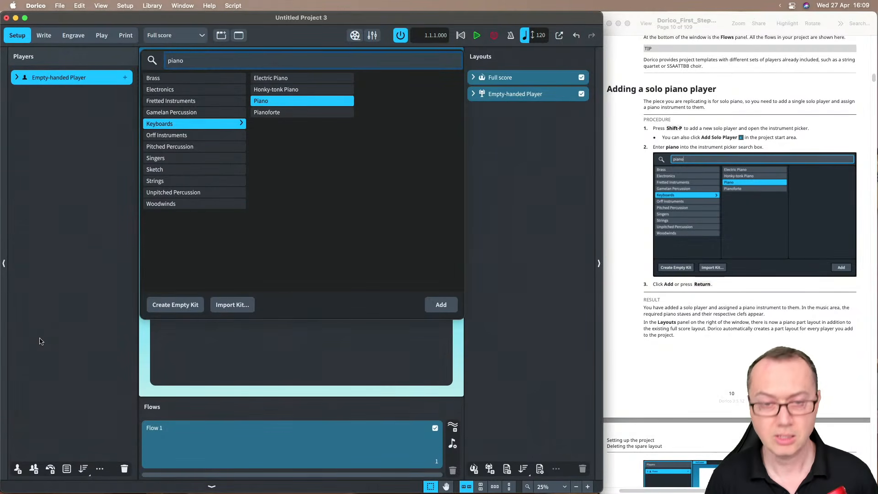
key("Return")
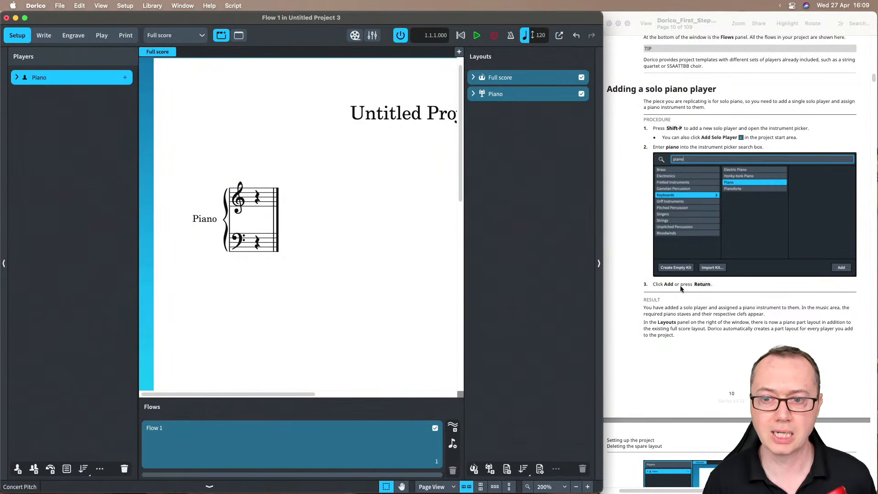
Step: Read the guide's result for adding the piano player and its procedure for deleting the spare layout
scroll(636, 302, "down", 3)
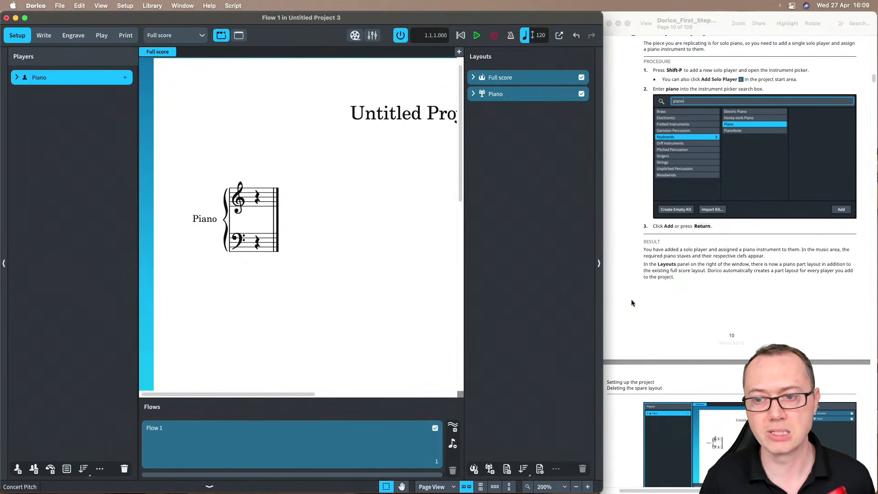
scroll(631, 303, "down", 2)
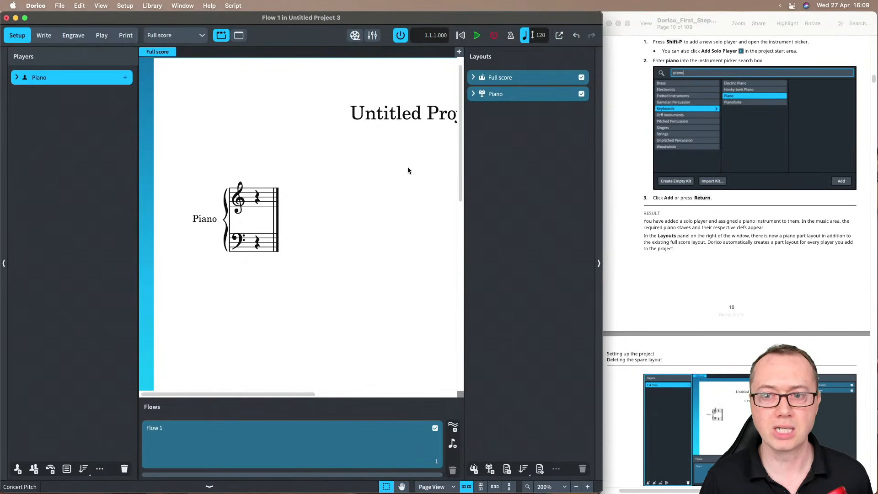
scroll(630, 251, "down", 8)
scroll(628, 245, "down", 2)
scroll(628, 245, "down", 5)
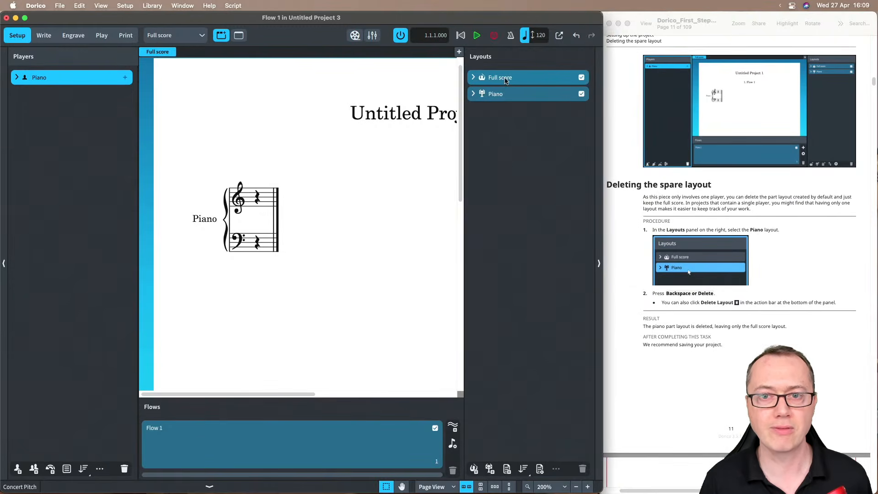
left_click(502, 95)
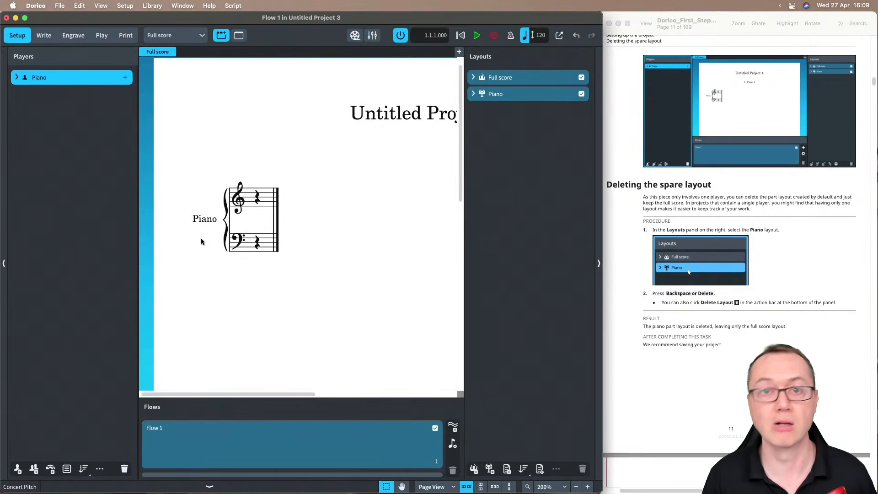
Step: View the Piano part layout, return to the full score, and select the Piano layout in the project's layout list
left_click(180, 35)
left_click(174, 65)
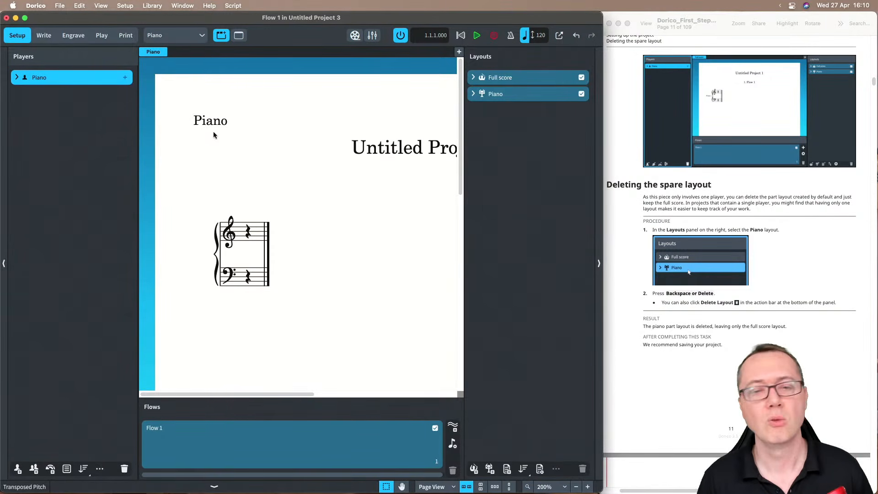
left_click(176, 37)
left_click(176, 53)
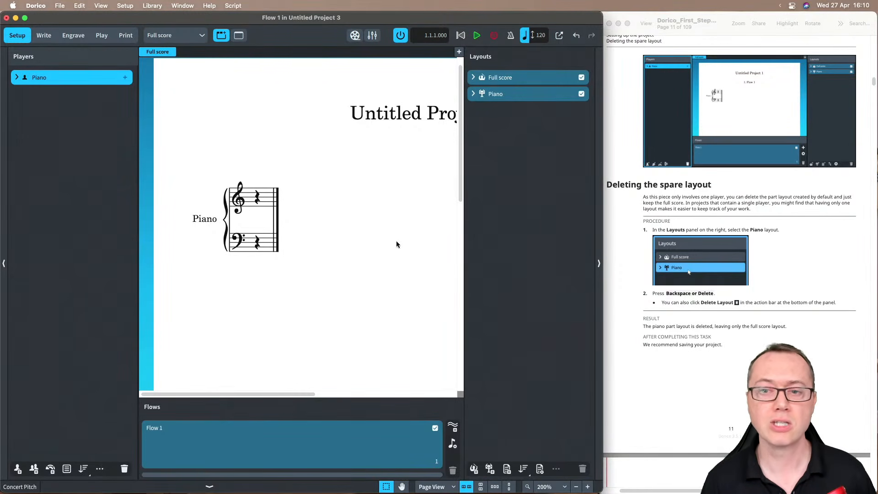
left_click(515, 93)
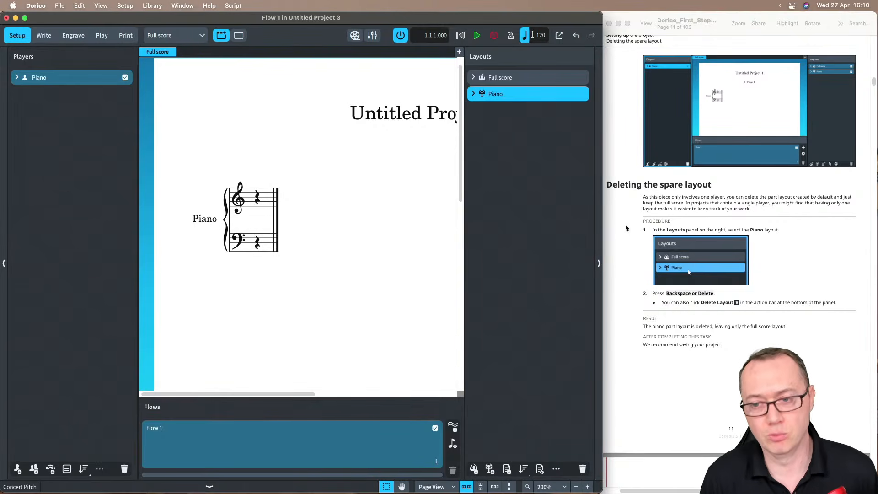
Step: Read the guide's introduction to writing music, the popovers section and the key signature procedure
scroll(625, 228, "down", 10)
scroll(615, 267, "down", 3)
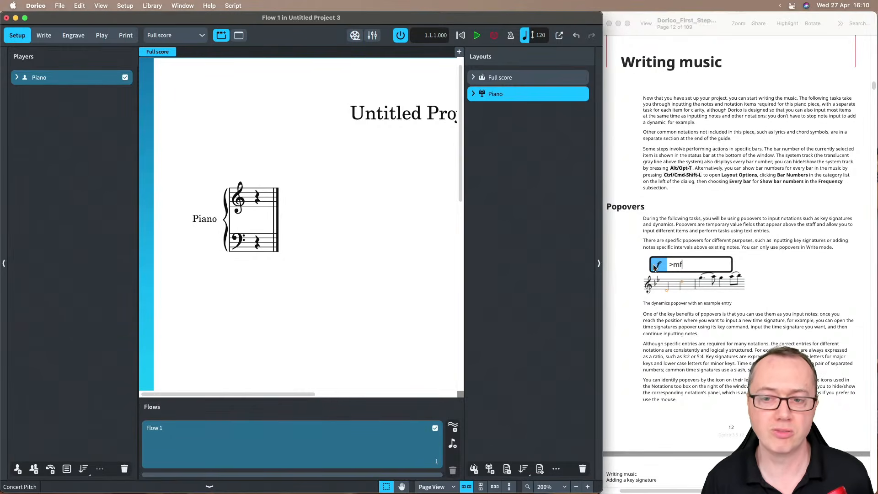
scroll(632, 308, "down", 3)
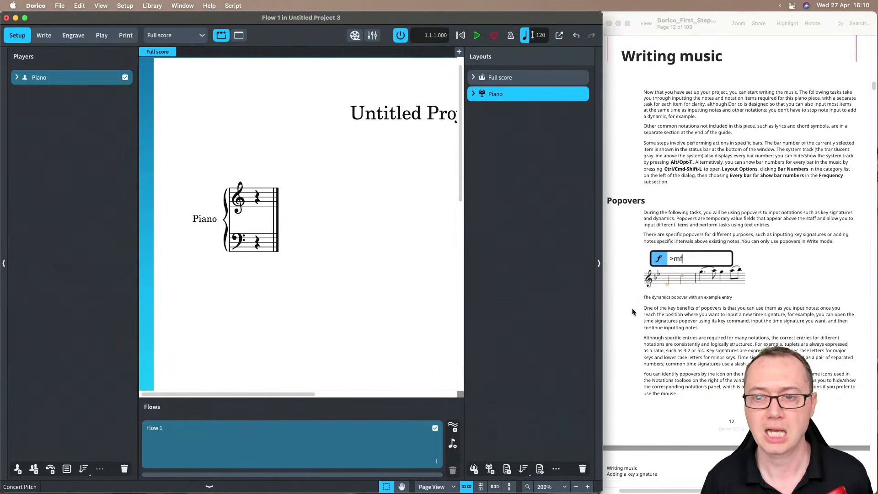
scroll(632, 309, "down", 10)
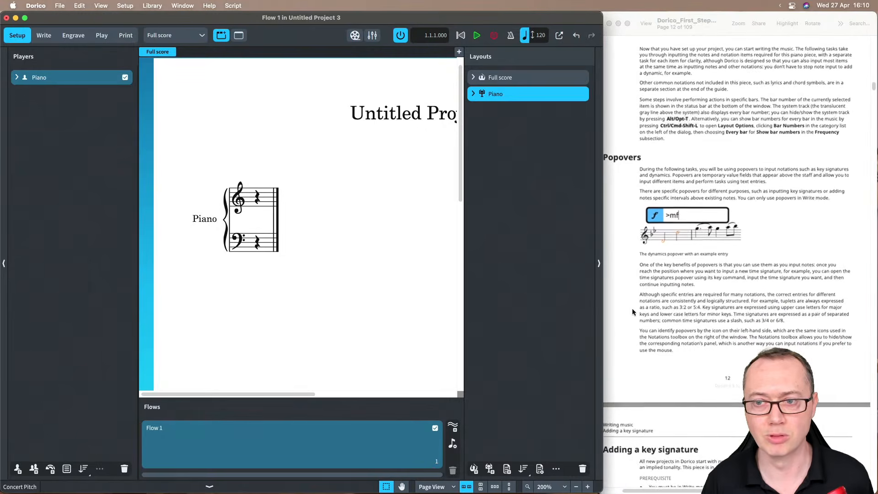
scroll(629, 318, "down", 1)
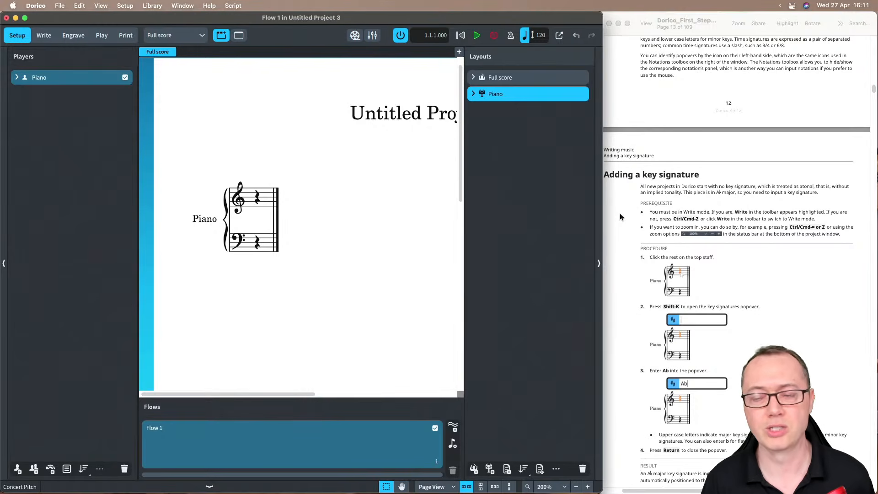
scroll(619, 224, "down", 2)
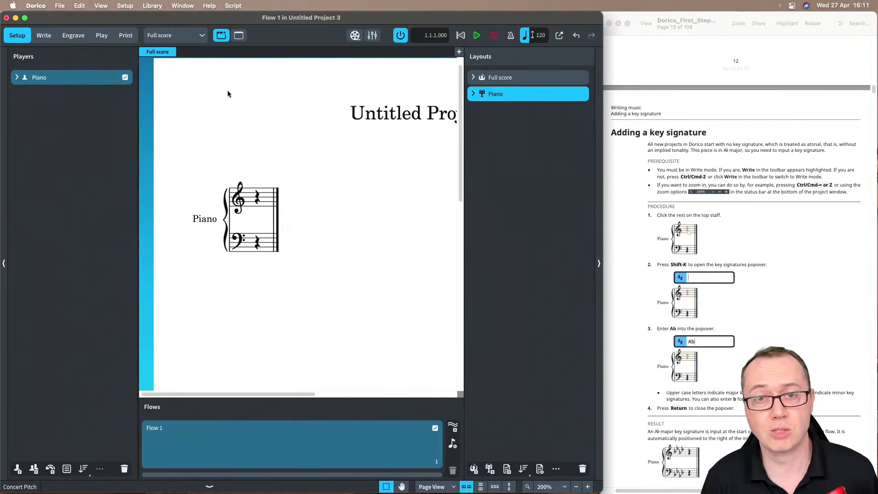
Step: Switch to Write mode and add an Ab major key signature at the upper staff's rest using the key signatures popover
key("super+2")
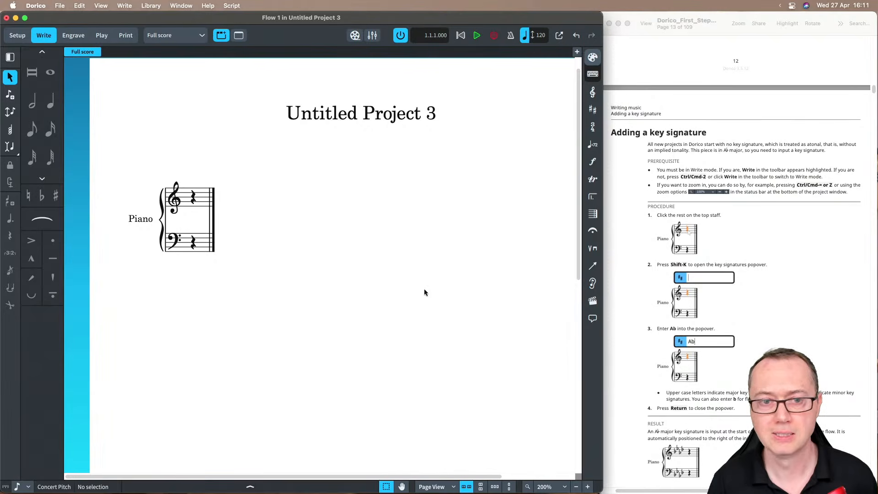
left_click(193, 199)
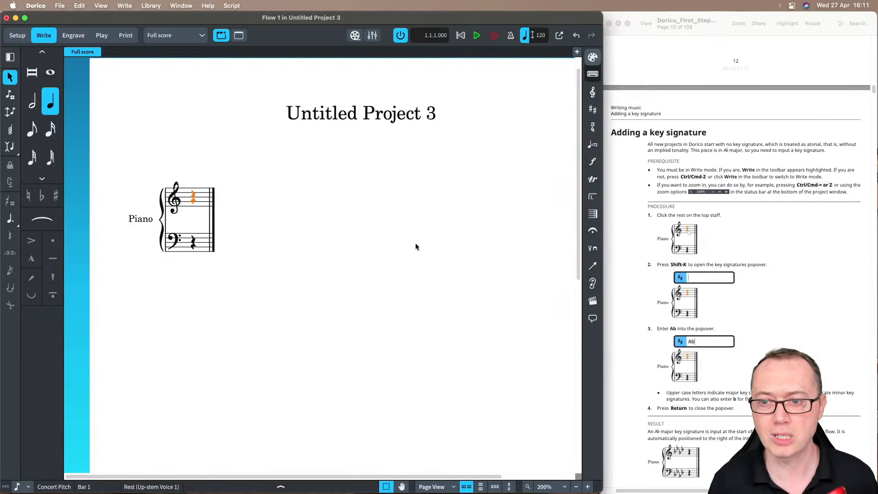
key("shift+k")
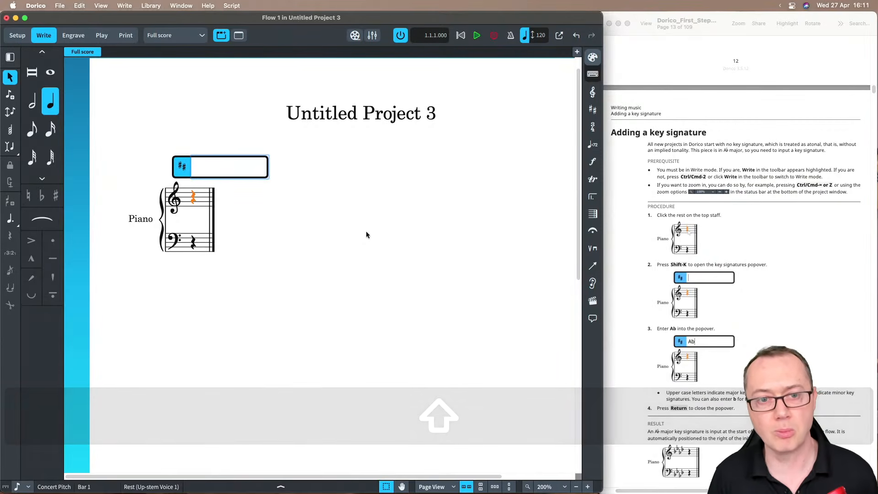
scroll(661, 328, "down", 5)
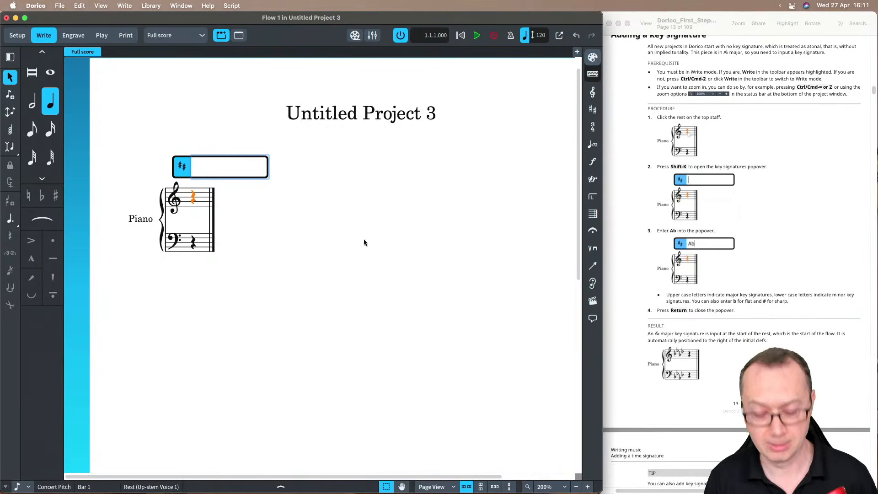
type("Ab")
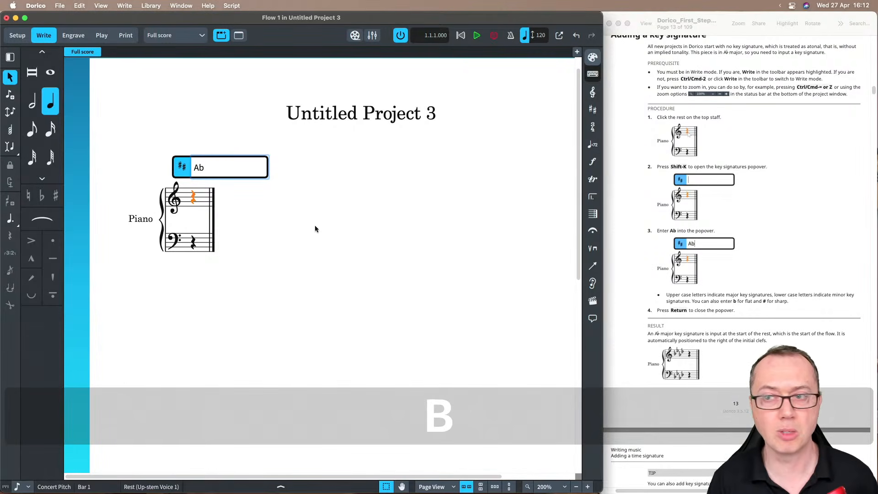
key("Return")
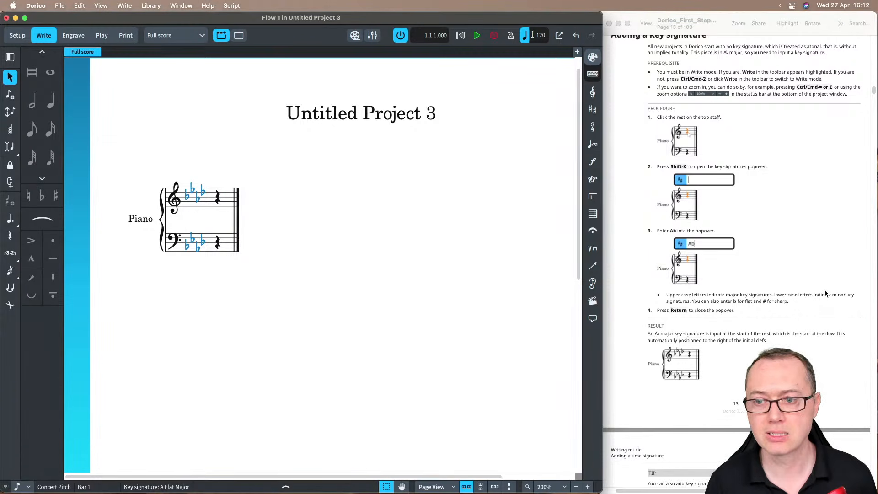
Step: Read the guide's key signature result and tip and the section on adding a time signature
scroll(748, 250, "down", 3)
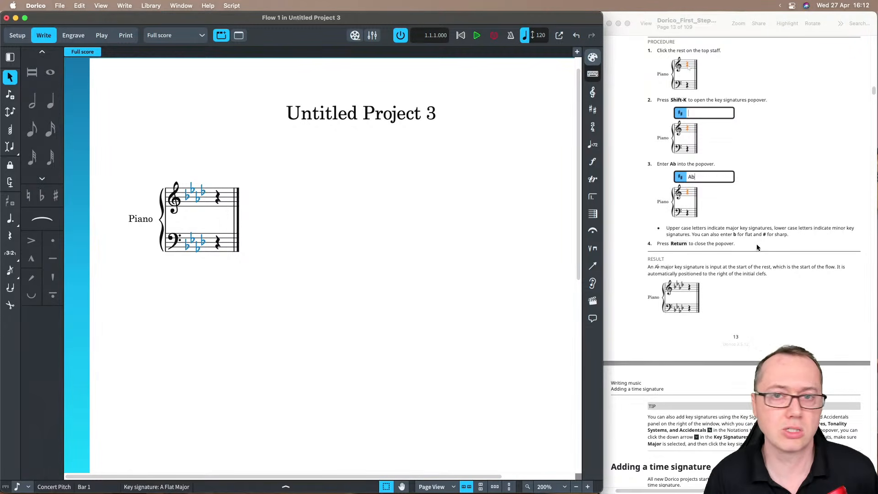
scroll(756, 247, "down", 3)
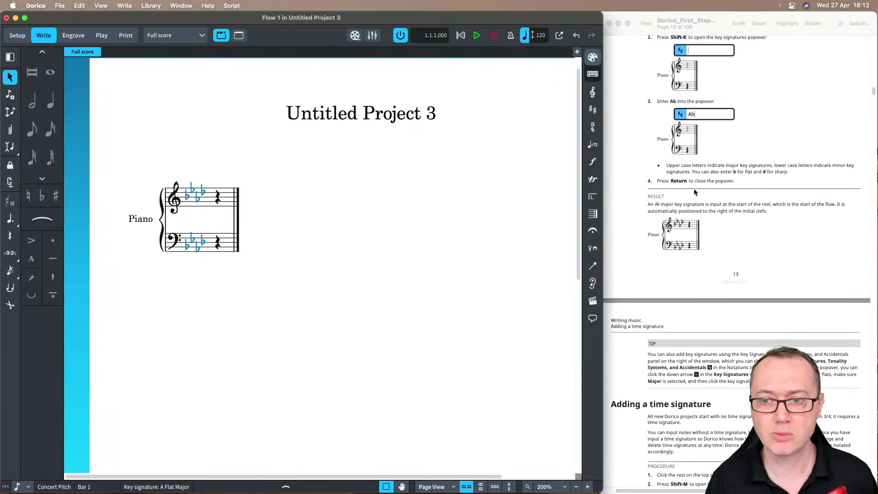
scroll(652, 248, "down", 1)
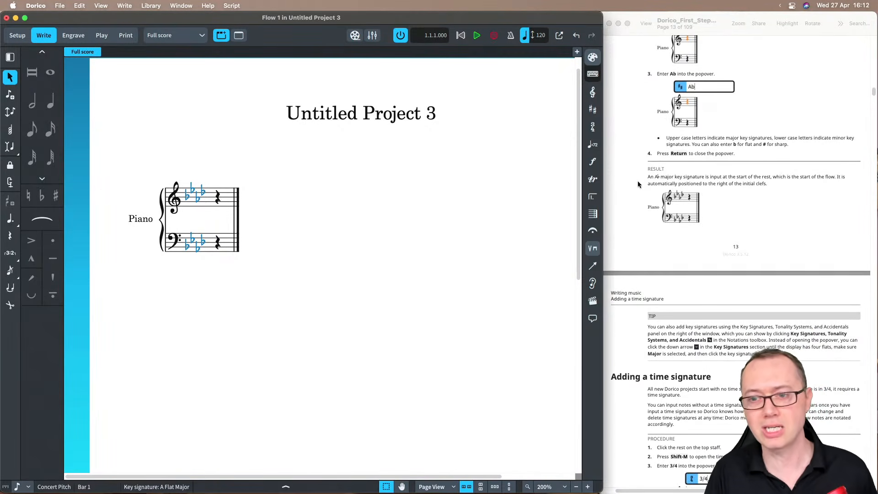
scroll(640, 200, "down", 10)
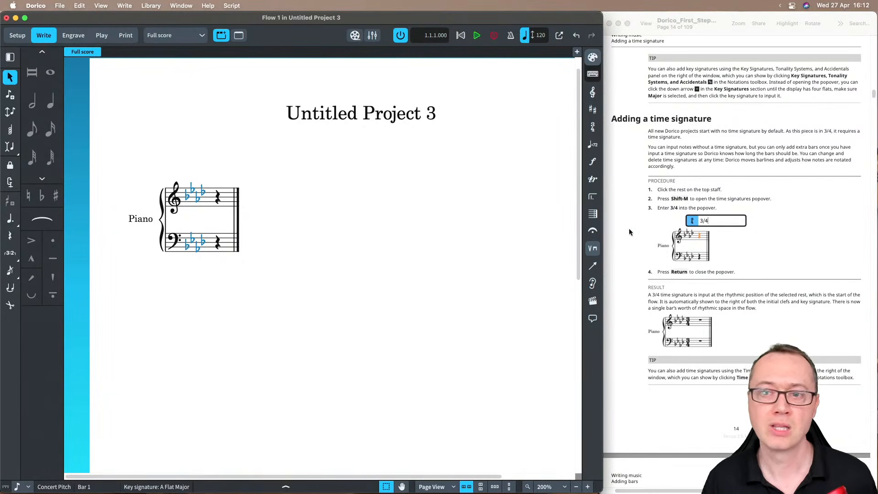
Step: Examine the Key Signatures, Tonality Systems, and Accidentals options by cycling through the major key signatures, and hide them again
left_click(592, 111)
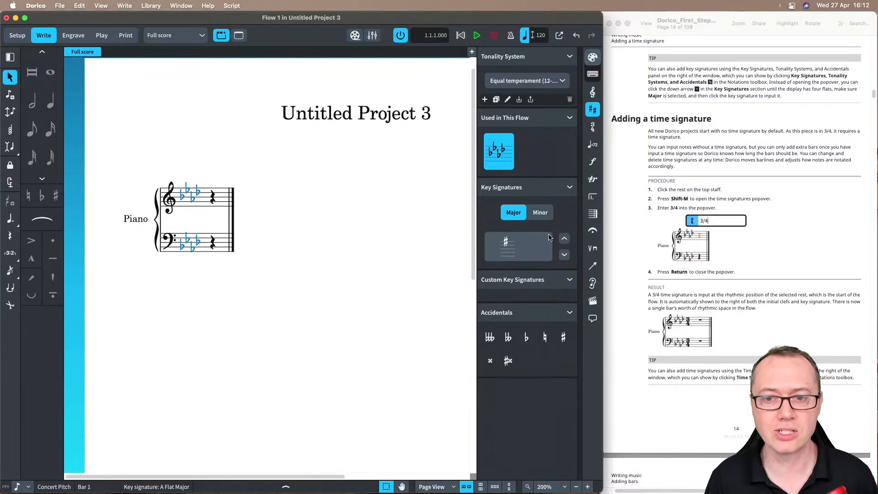
left_click(564, 238)
left_click(565, 255)
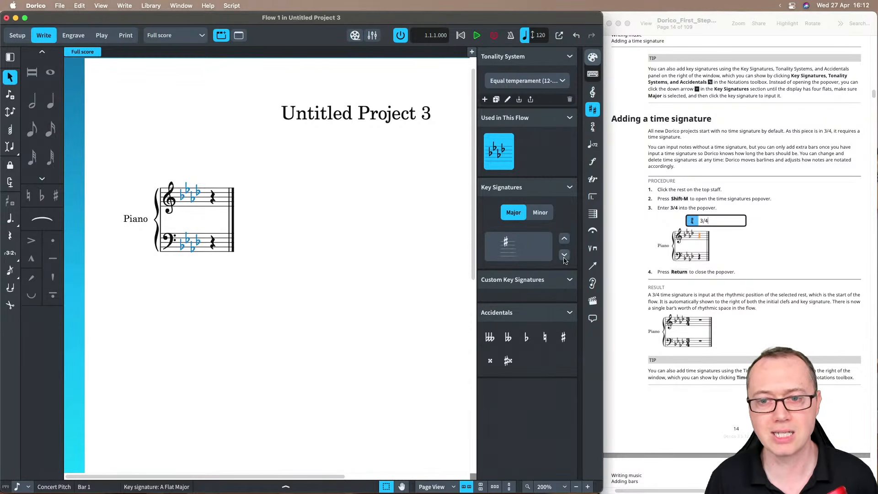
left_click(565, 255)
left_click(565, 254)
left_click(564, 239)
left_click(564, 240)
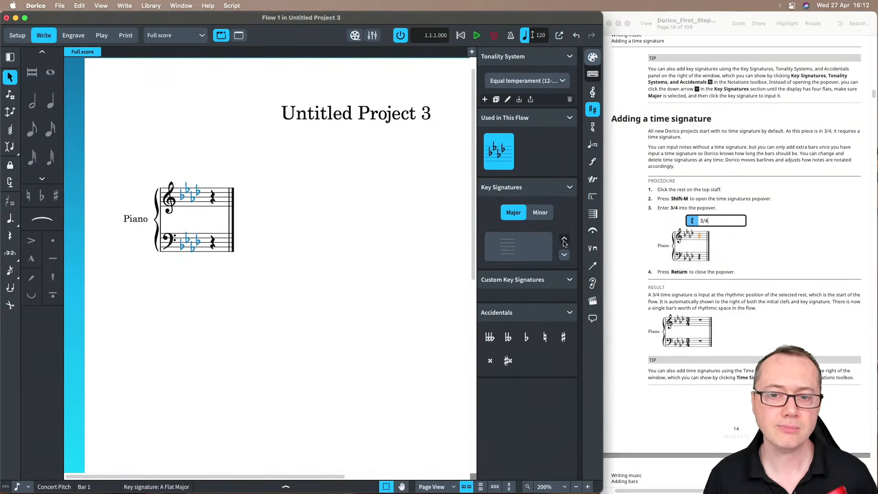
left_click(591, 108)
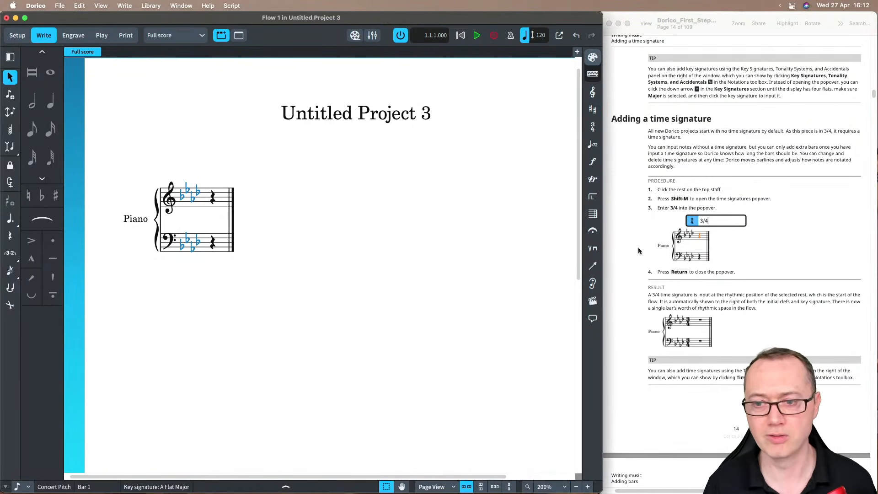
Step: Read the guide's time signature procedure and add a 3/4 time signature at the key signature in bar 1 using the time signatures popover
scroll(762, 258, "down", 3)
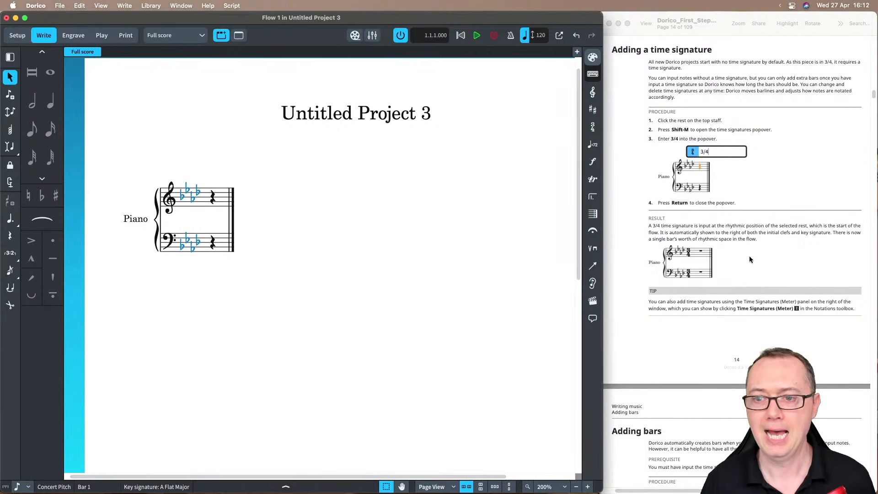
scroll(749, 256, "down", 2)
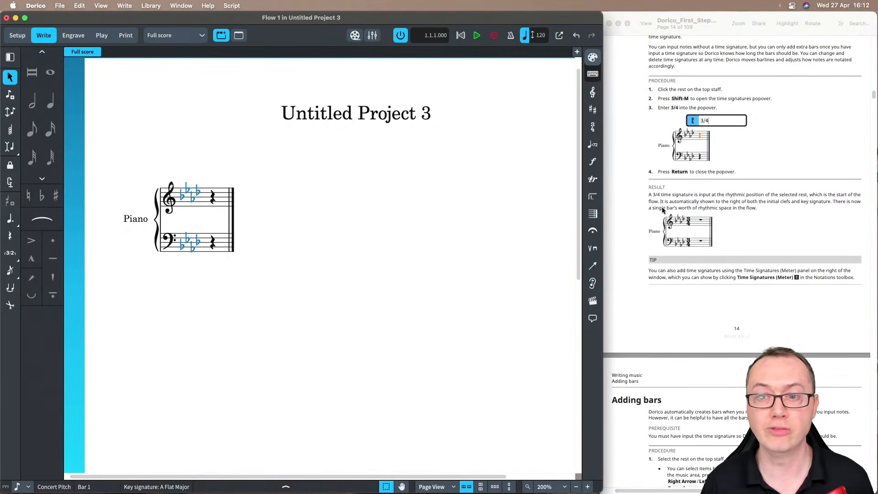
scroll(662, 210, "up", 2)
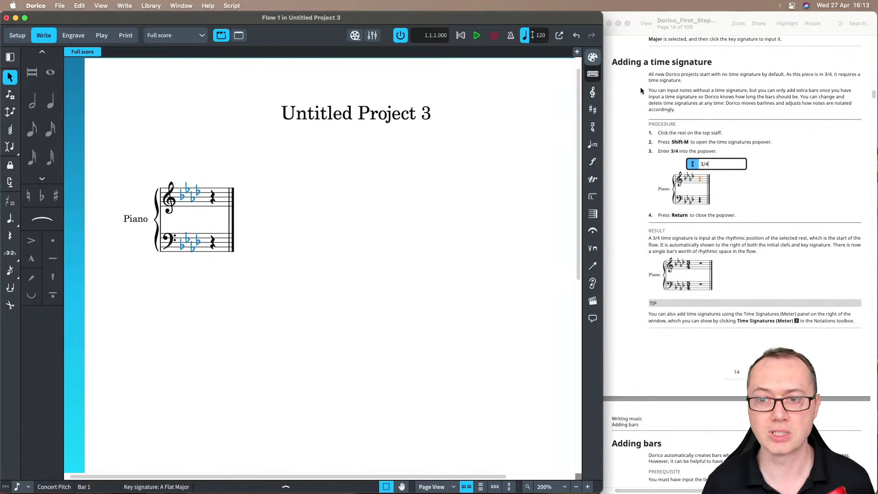
left_click(191, 198)
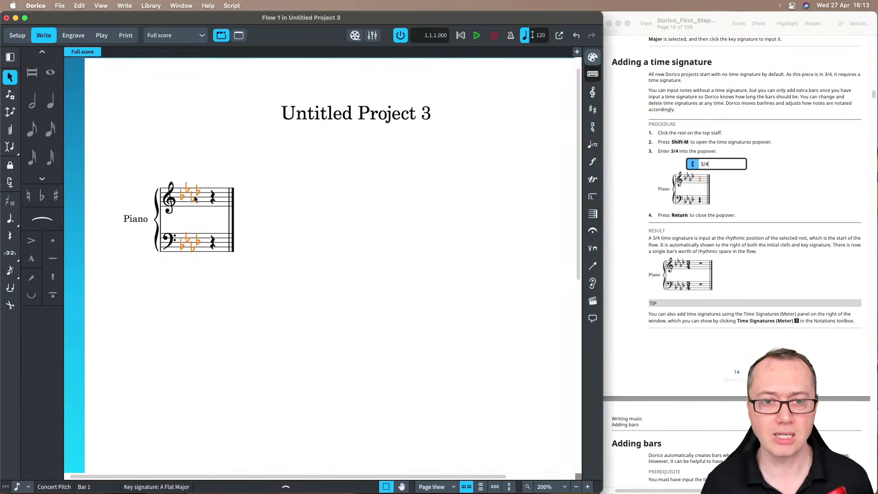
left_click(213, 198)
left_click(187, 198)
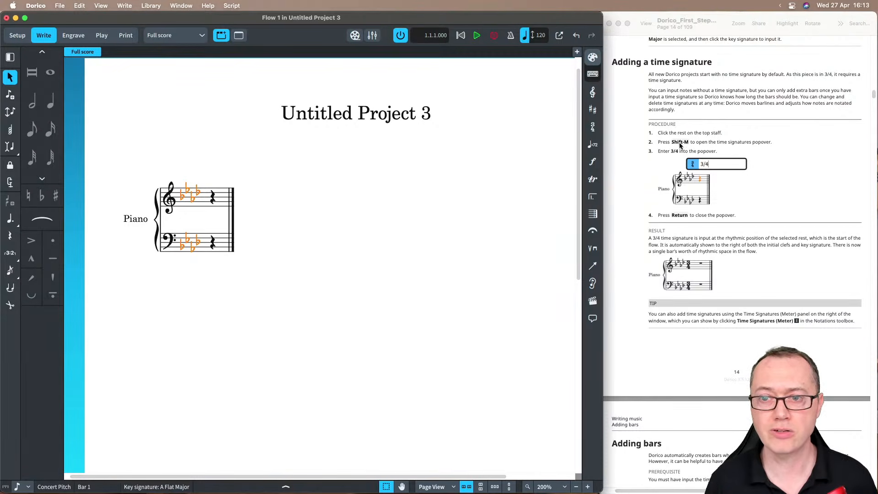
key("shift+m")
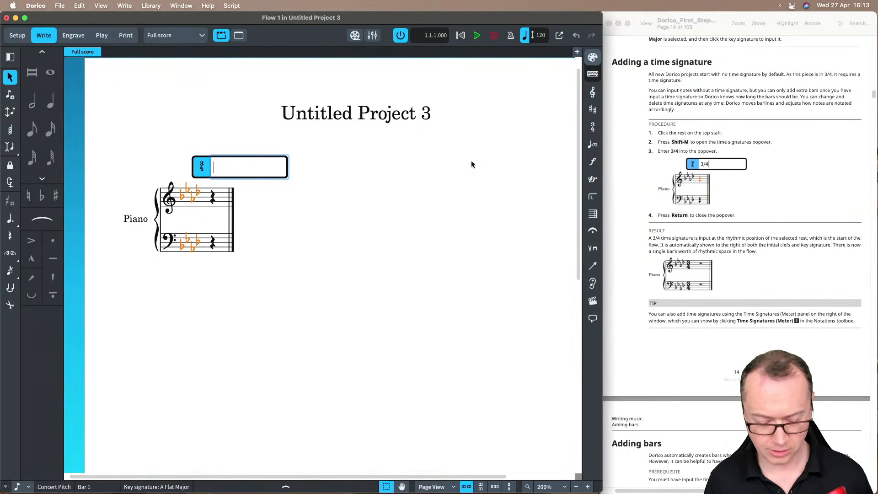
type("3/4")
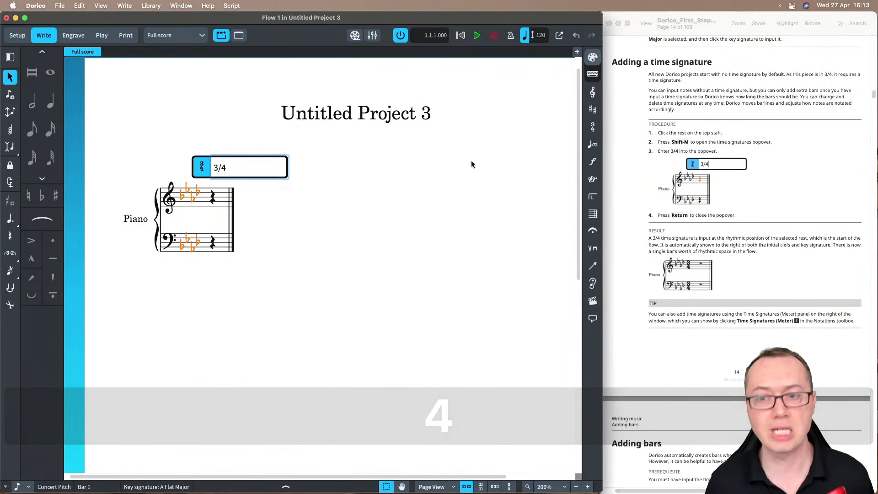
key("Return")
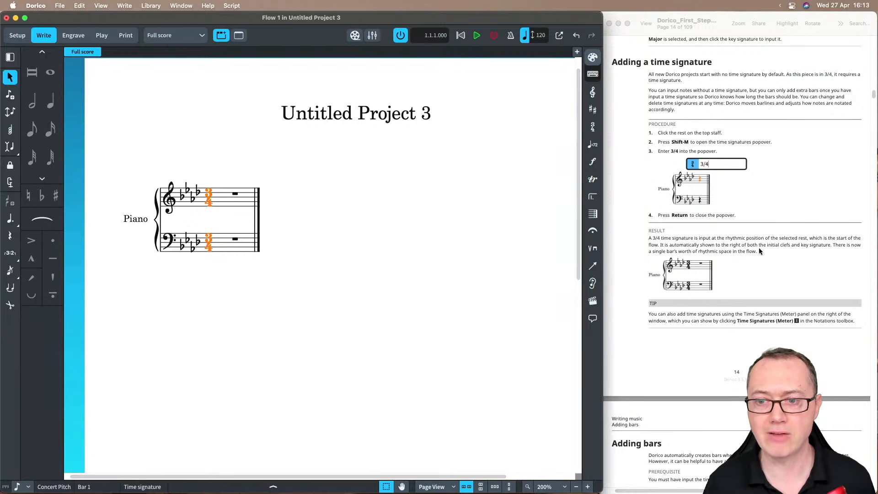
Step: Read the guide's time signature tip, and show the Time Signatures (Meter) options and hide them again
scroll(750, 256, "down", 5)
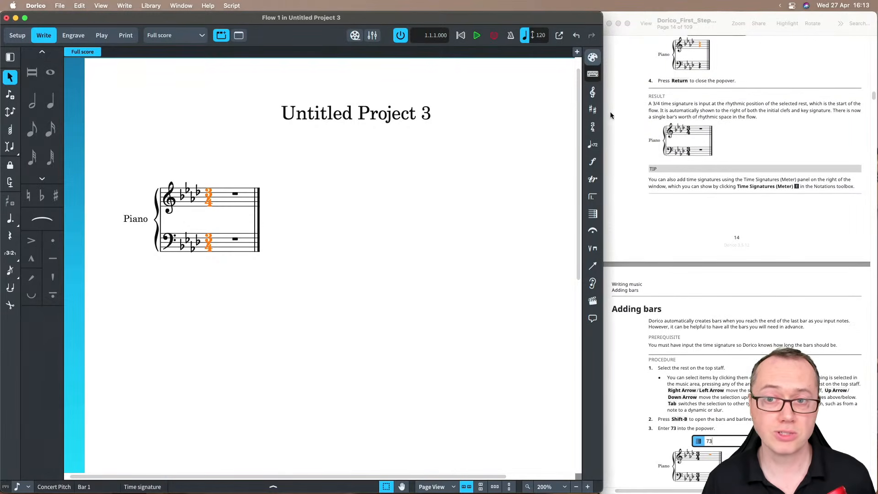
left_click(593, 130)
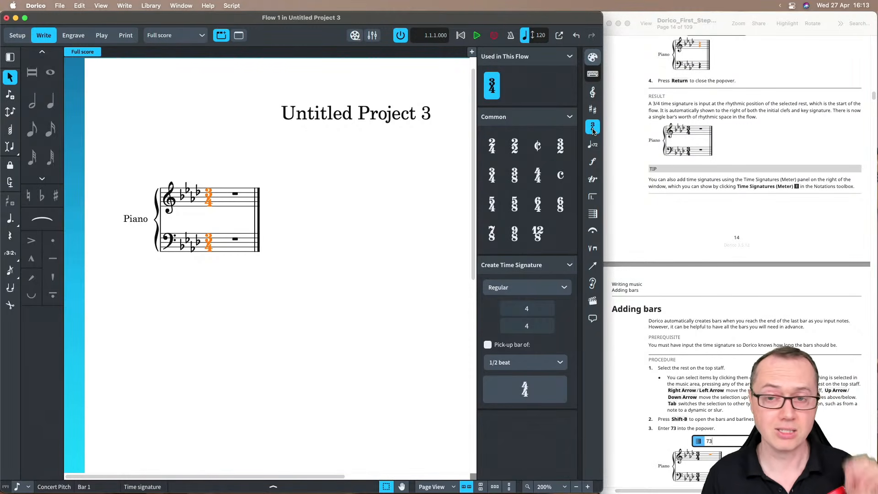
left_click(593, 130)
Step: Follow the guide's Adding bars procedure to add 73 bars to the flow using the bars and barlines popover
scroll(626, 256, "down", 1)
scroll(626, 254, "down", 5)
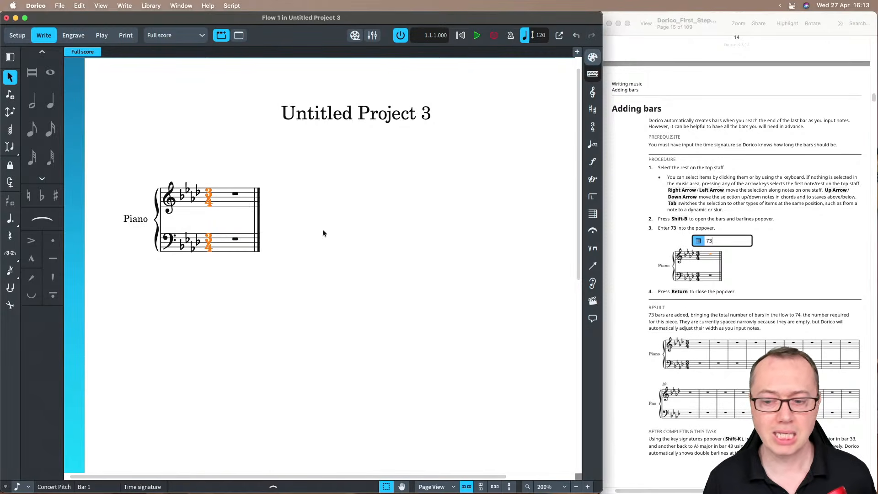
key("shift+b")
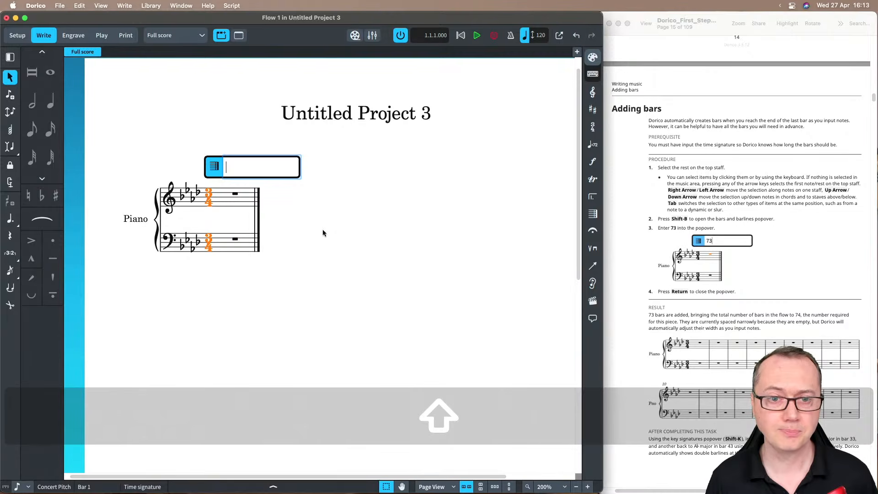
type("73")
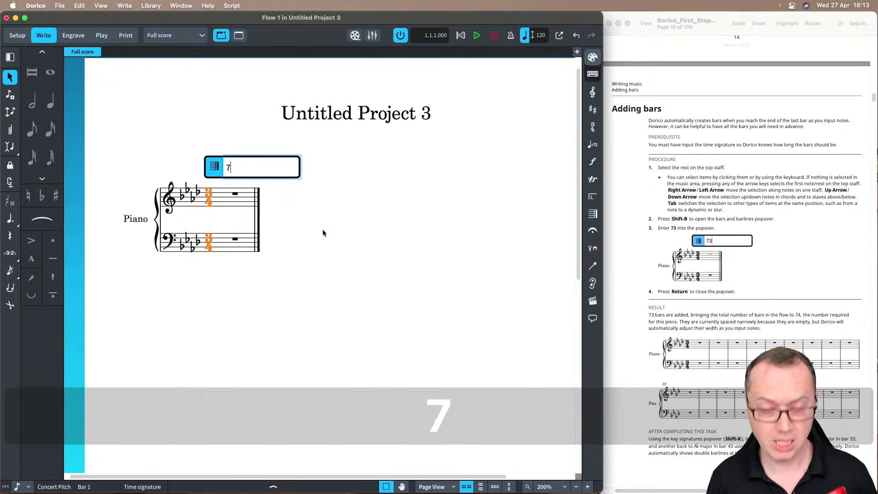
key("Return")
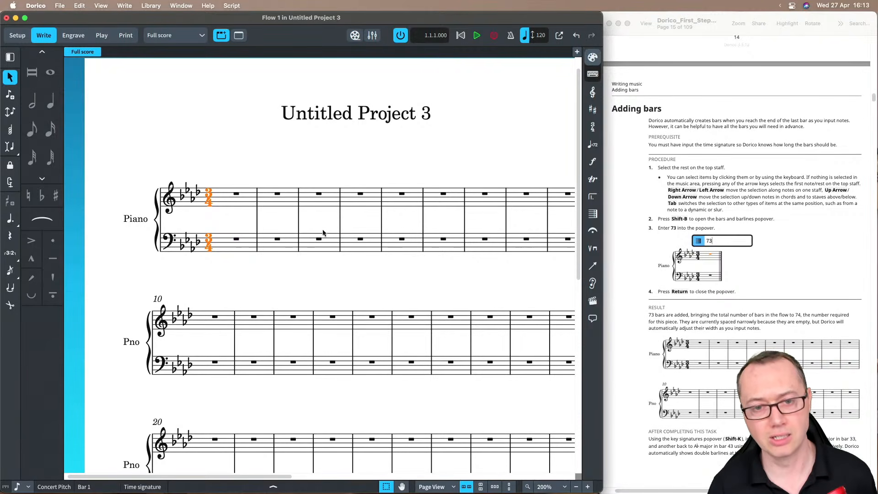
Step: Check the added bars, read the guide's follow-up task, and turn on the system track above the staves
scroll(323, 234, "down", 2)
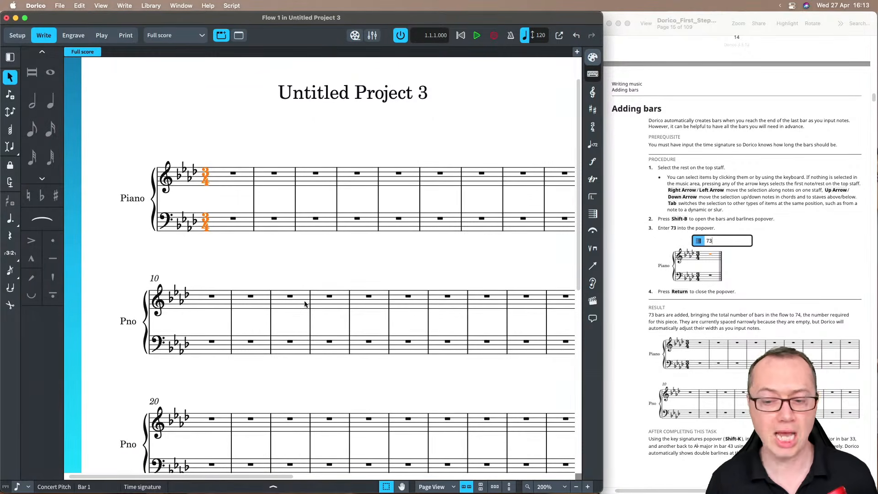
scroll(276, 265, "right", 3)
scroll(277, 265, "down", 1)
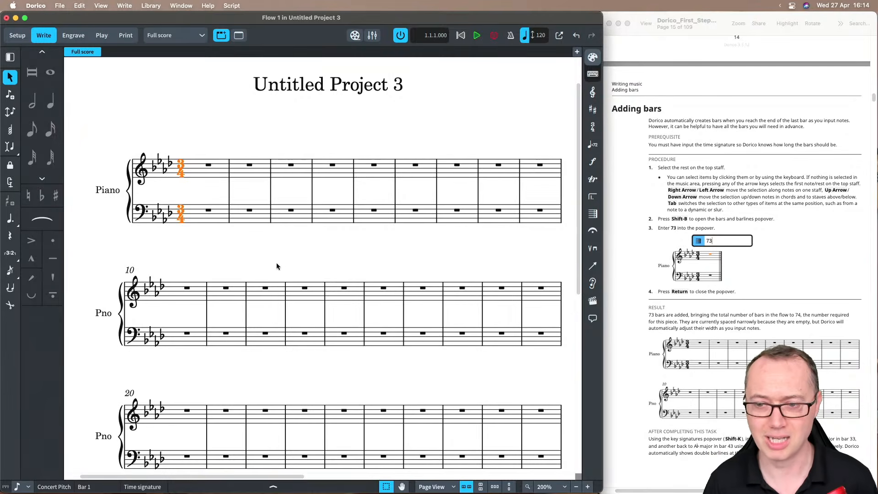
scroll(746, 289, "down", 5)
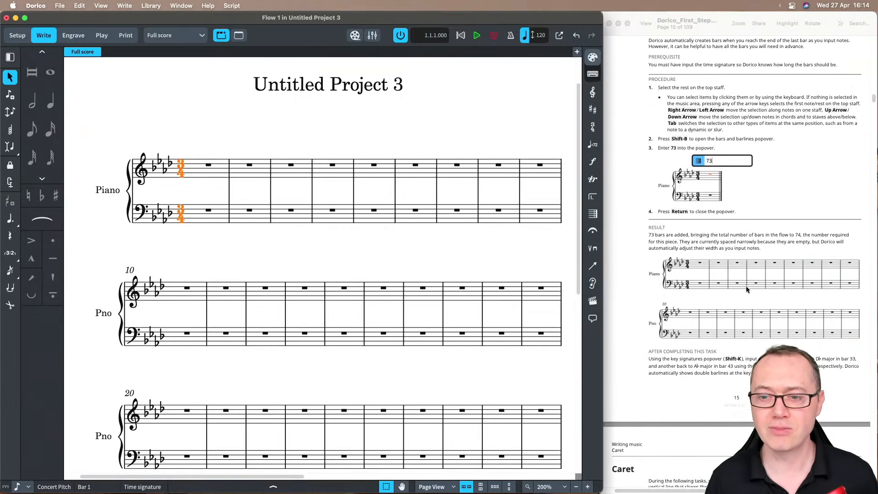
scroll(746, 289, "down", 4)
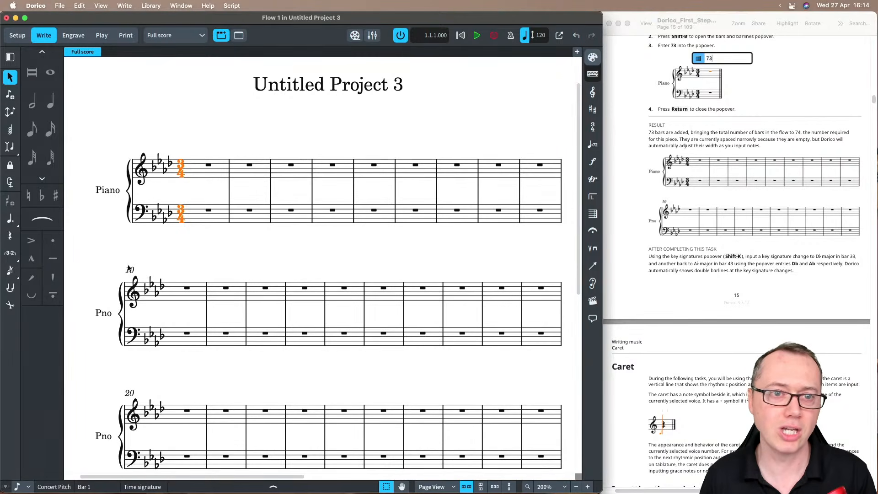
left_click(101, 5)
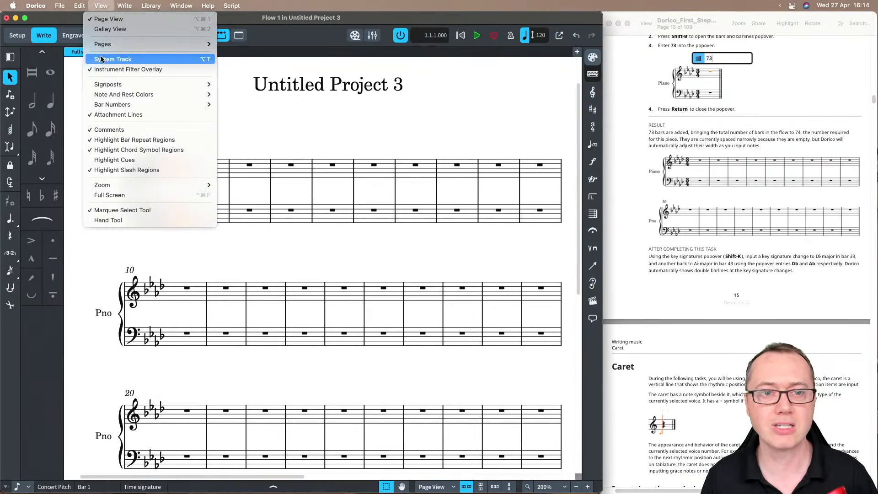
left_click(118, 60)
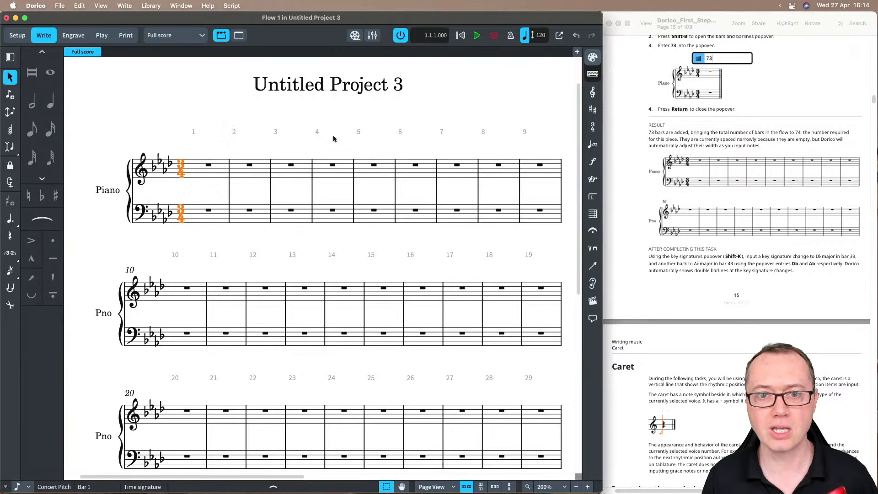
Step: Examine the system track's bar controls at bar 6 and clear the selection
key("Escape")
left_click(412, 135)
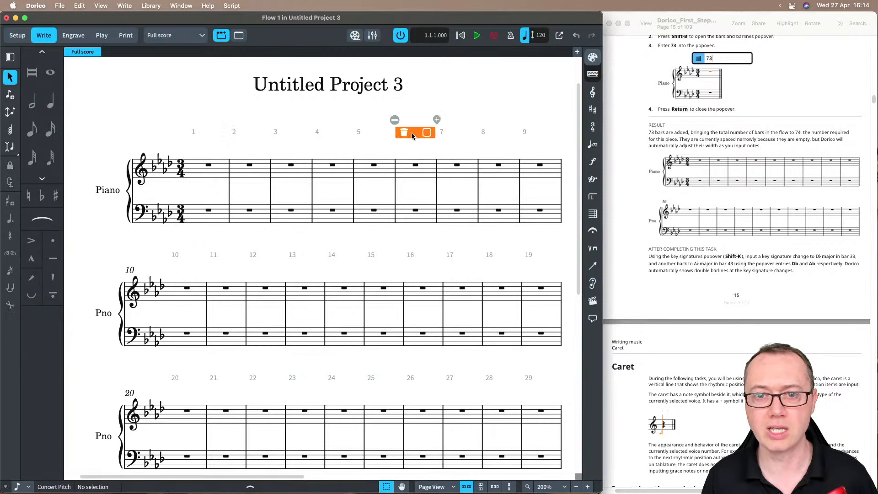
left_click(451, 109)
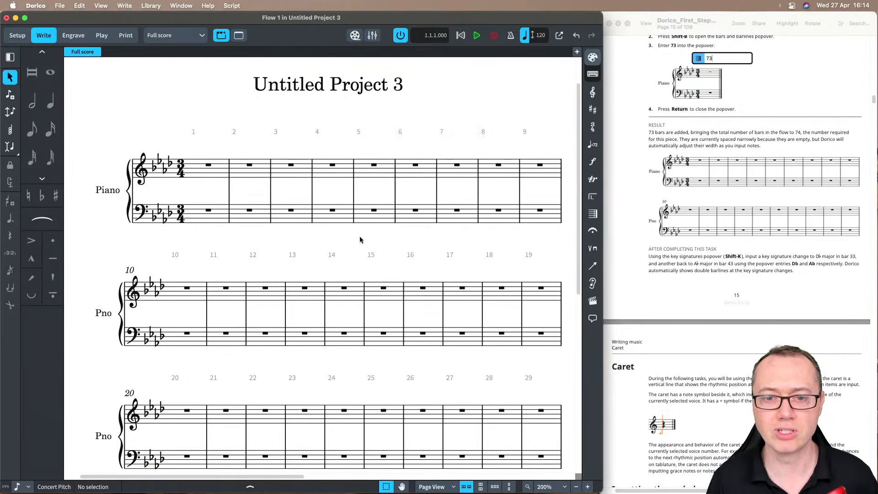
Step: Add a Db major key signature change at the upper staff's rest in bar 33 using the key signatures popover
scroll(671, 236, "down", 2)
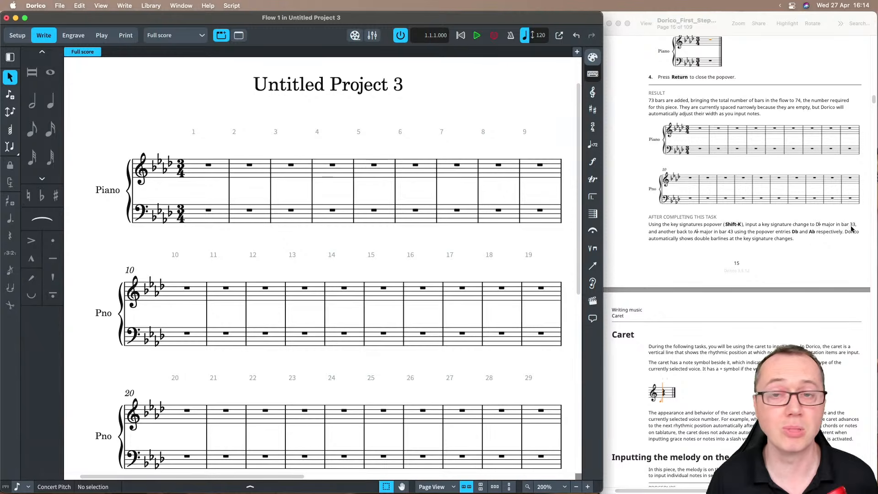
scroll(505, 252, "down", 8)
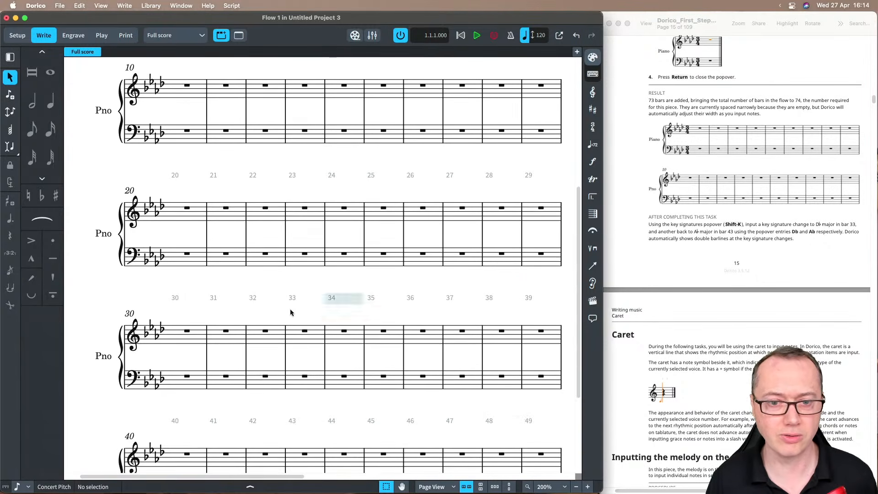
left_click(303, 331)
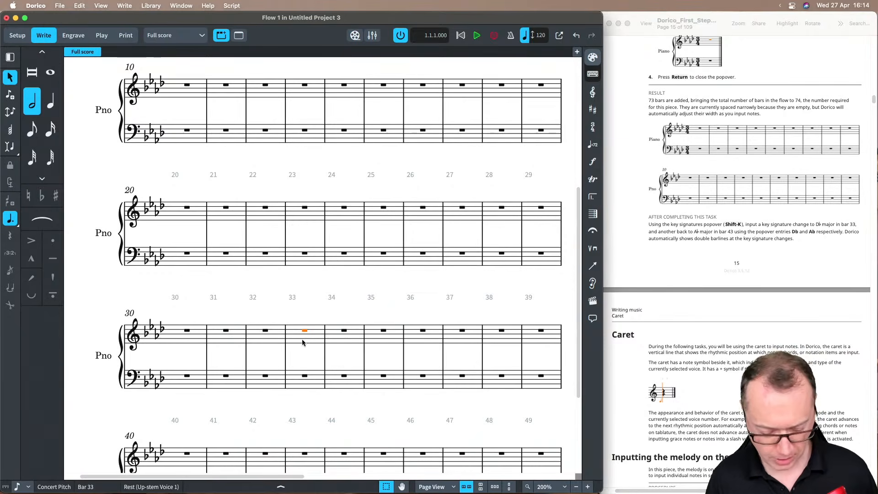
key("shift+k")
type("Db")
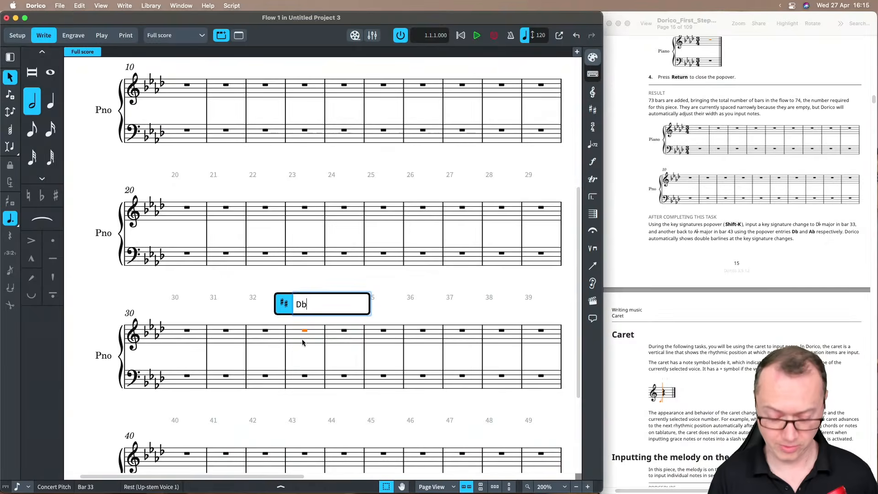
key("BackSpace")
key("BackSpace")
type("db")
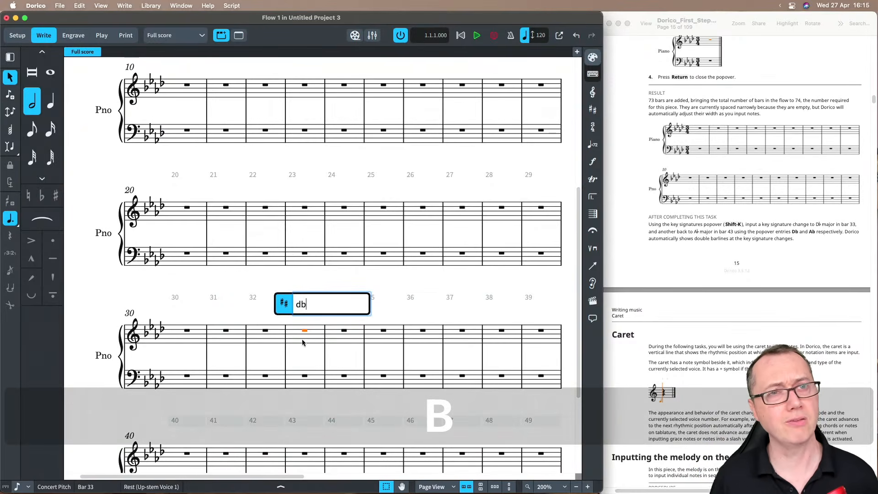
key("BackSpace")
key("BackSpace")
type("Db")
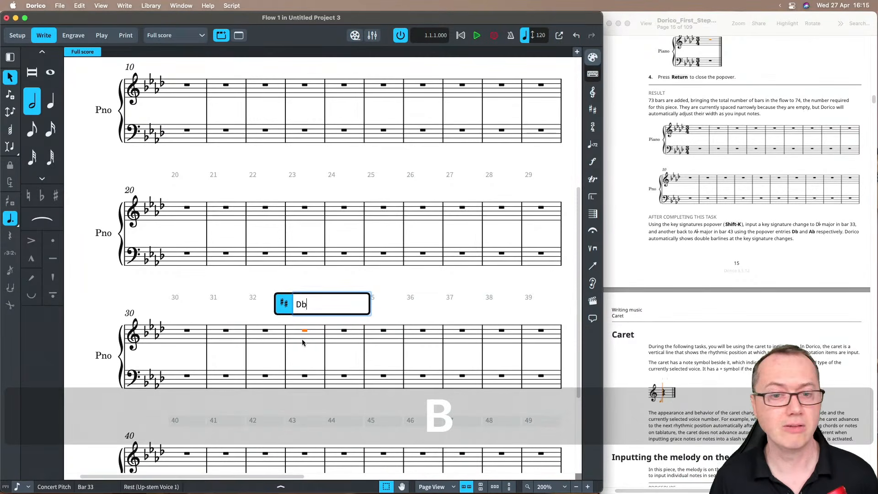
key("Return")
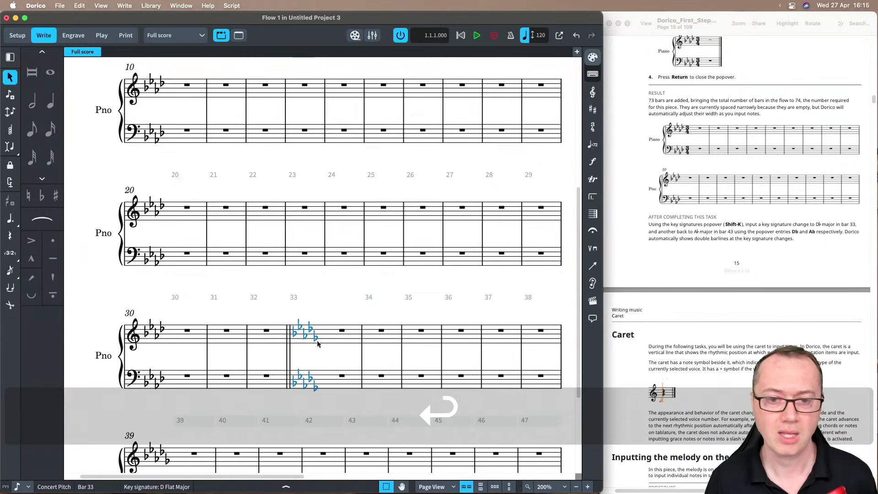
Step: Add an Ab major key signature change at the upper staff's rest in bar 43 using the key signatures popover
scroll(711, 271, "down", 2)
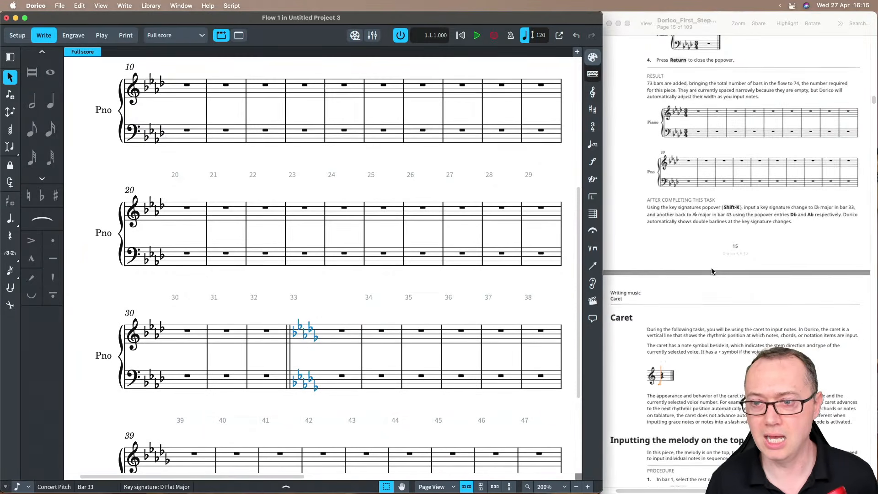
scroll(390, 337, "down", 3)
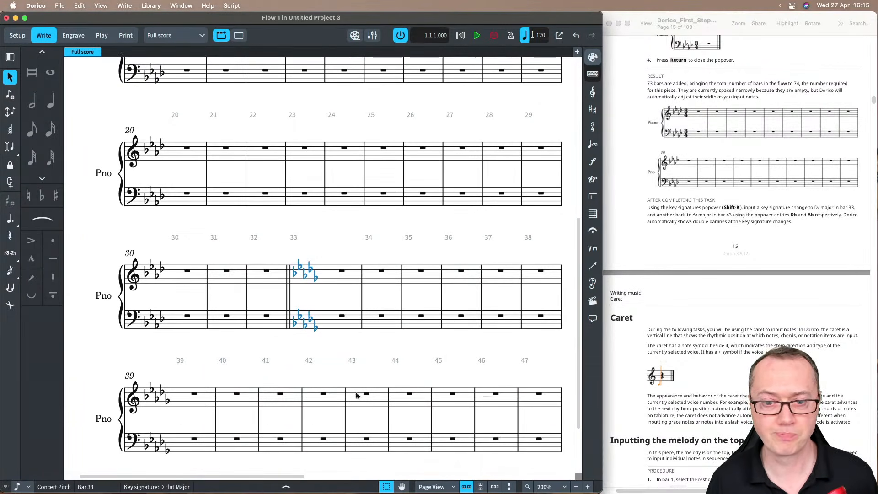
left_click(357, 394)
key("shift+k")
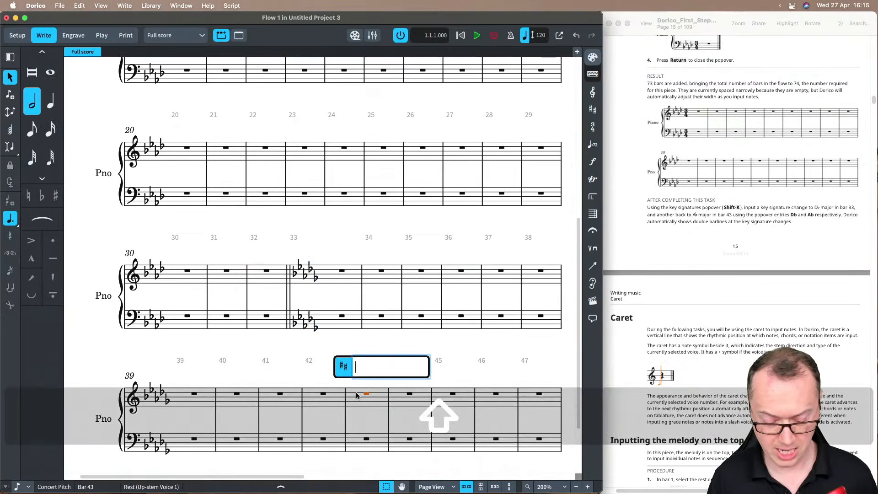
type("Ab")
key("Return")
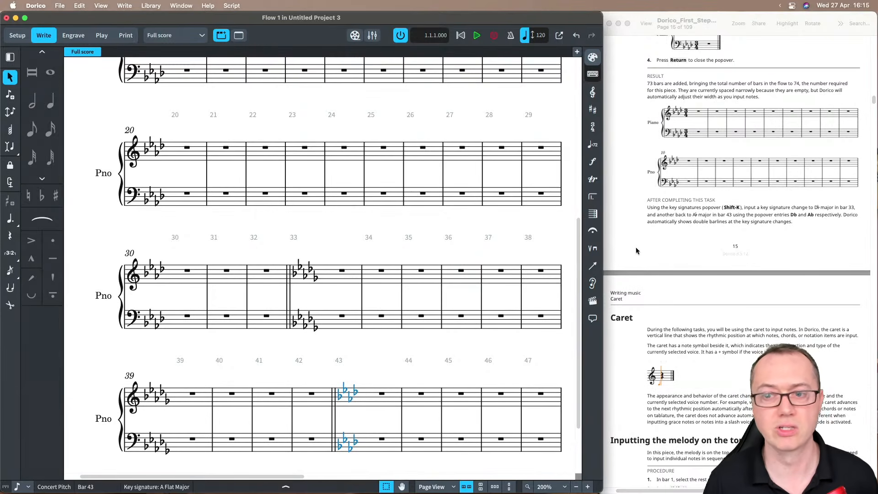
Step: Read the guide's Caret and melody input sections, and select the upper staff's rest in bar 1
scroll(636, 251, "down", 3)
scroll(636, 250, "down", 5)
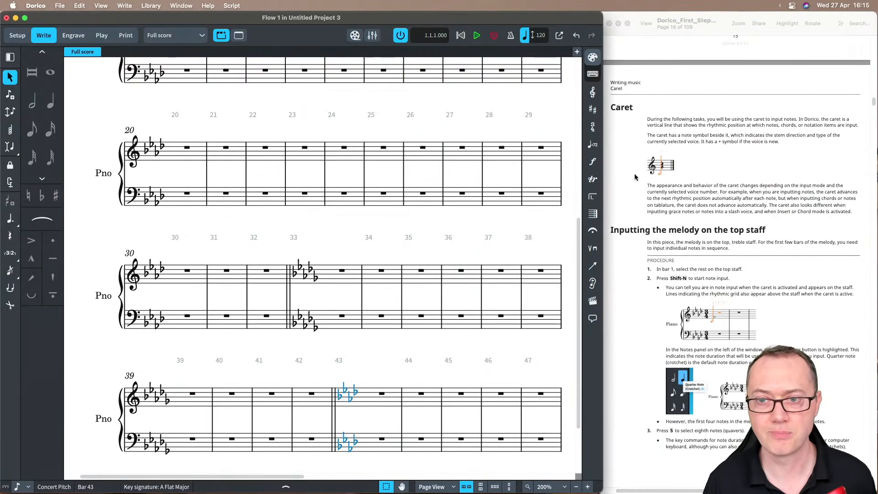
scroll(344, 175, "up", 8)
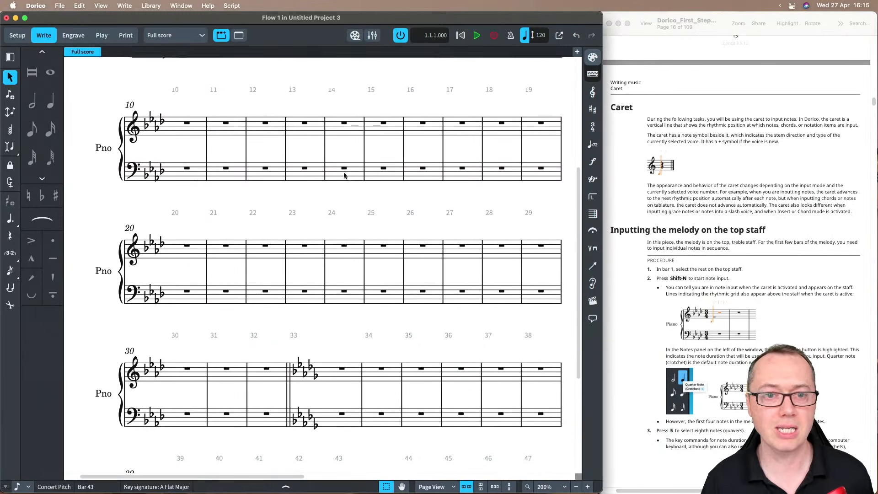
scroll(344, 176, "up", 1)
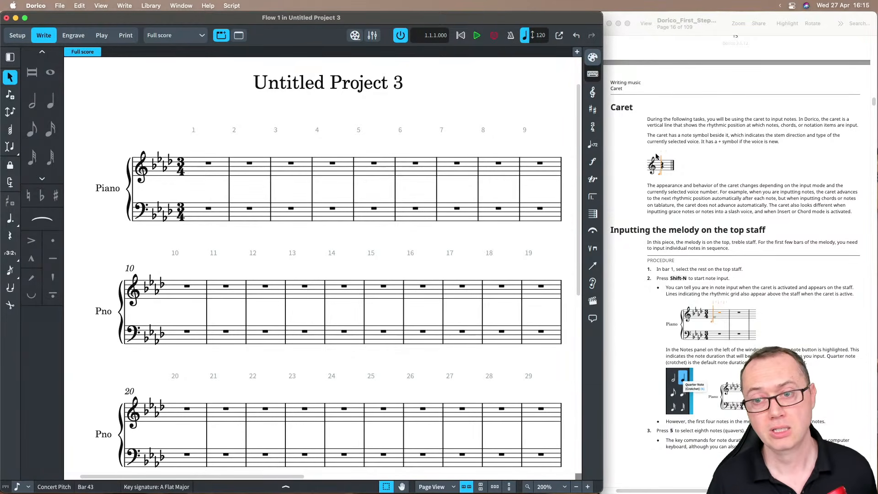
left_click(207, 165)
scroll(634, 245, "down", 5)
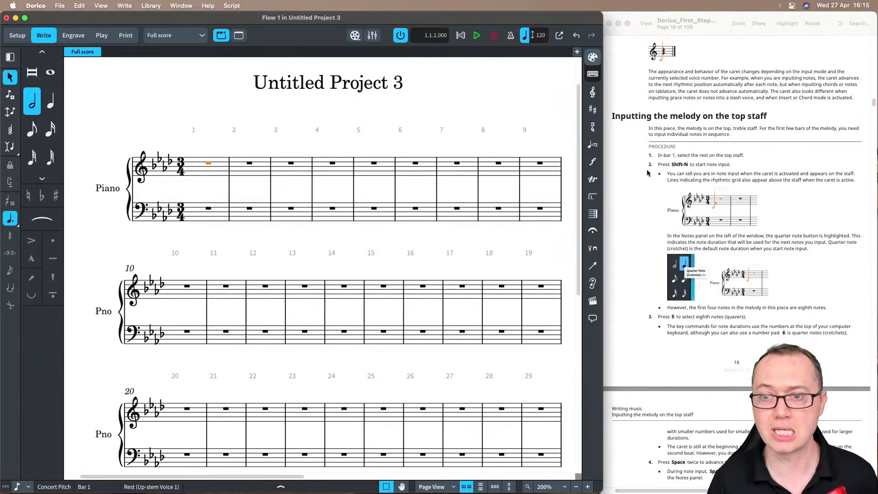
scroll(654, 167, "down", 1)
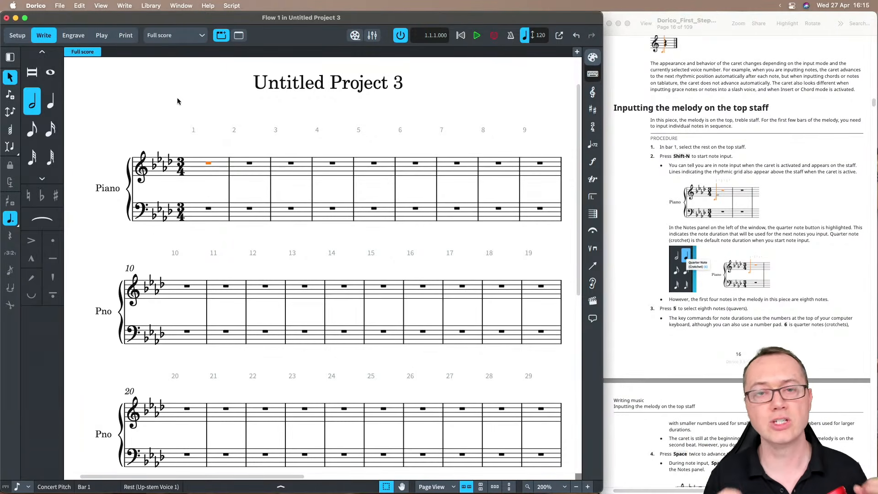
Step: Try starting and stopping note input several times at the selected rest in bar 1
key("shift+n")
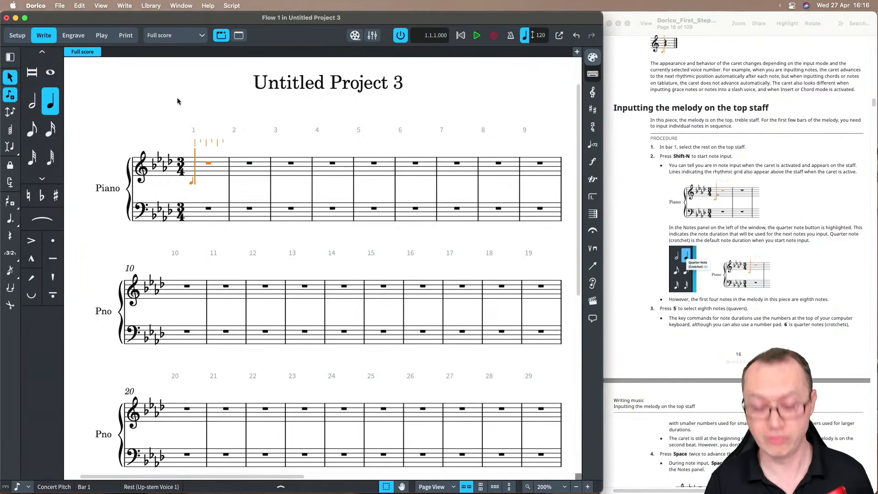
key("Escape")
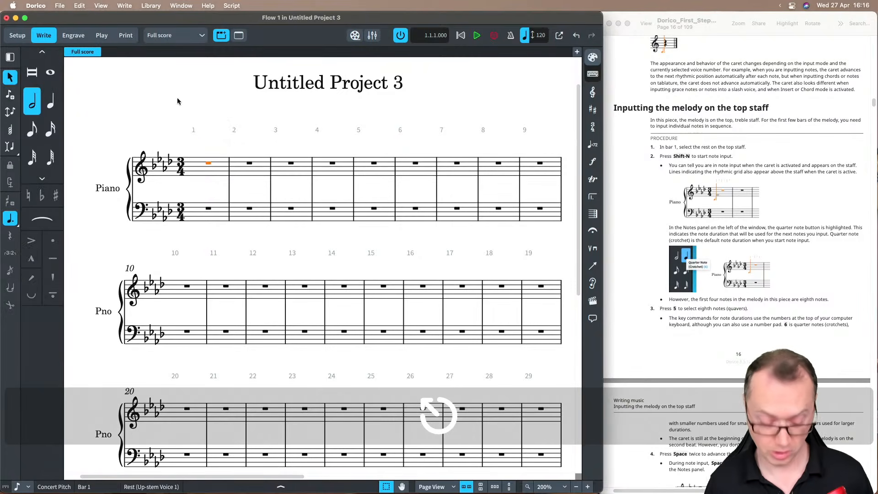
key("shift+n")
key("Escape")
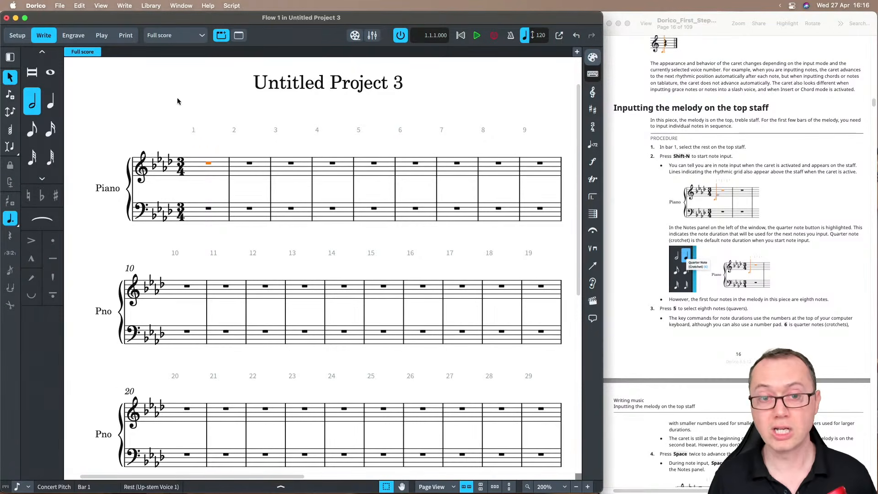
key("Return")
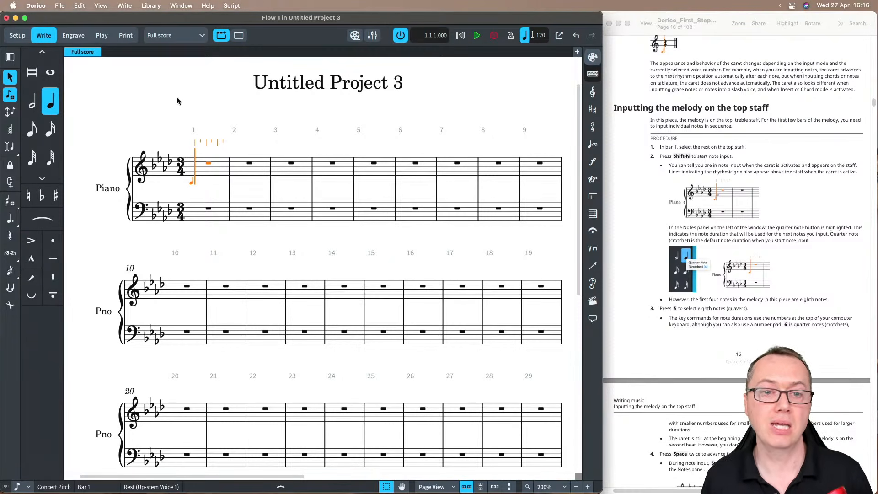
key("Return")
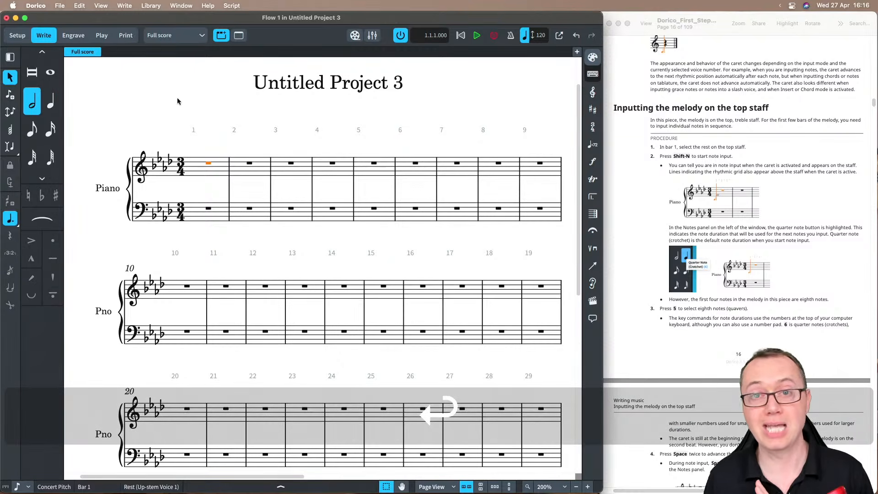
key("Return")
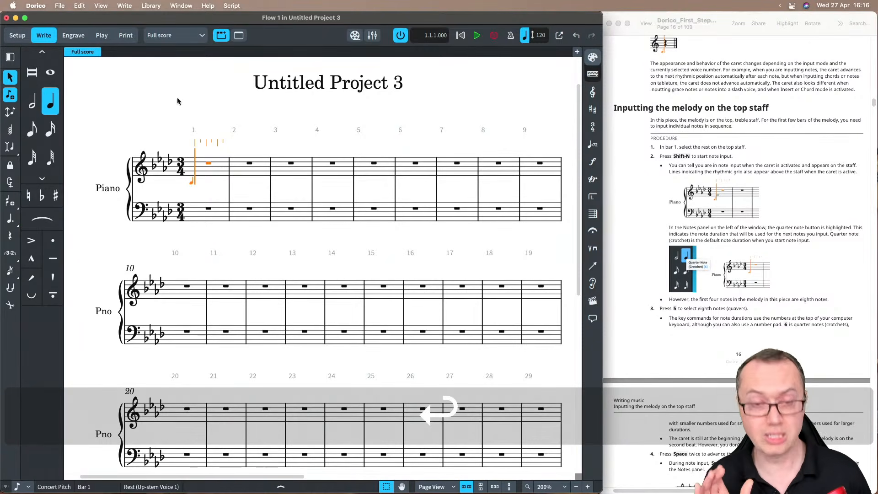
key("Escape")
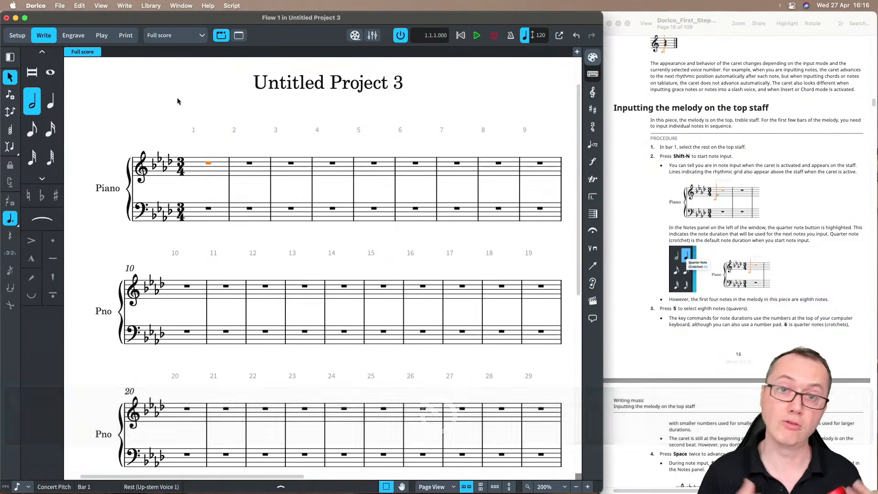
key("shift+n")
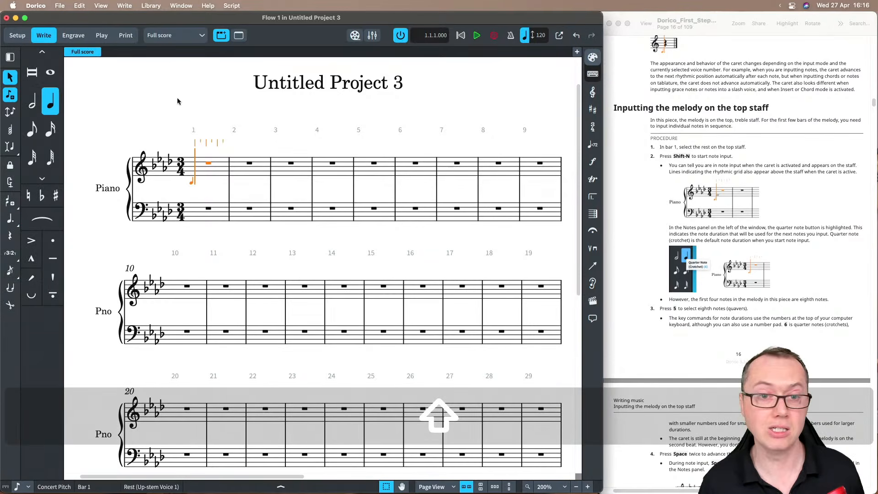
key("Return")
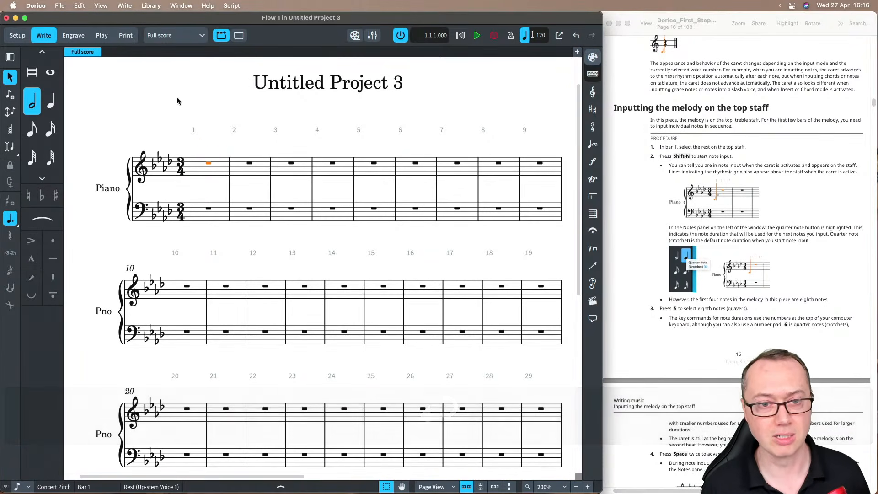
Step: Try starting note input directly on the upper staff in bar 1 and in bar 3, and leave note input
double_click(194, 167)
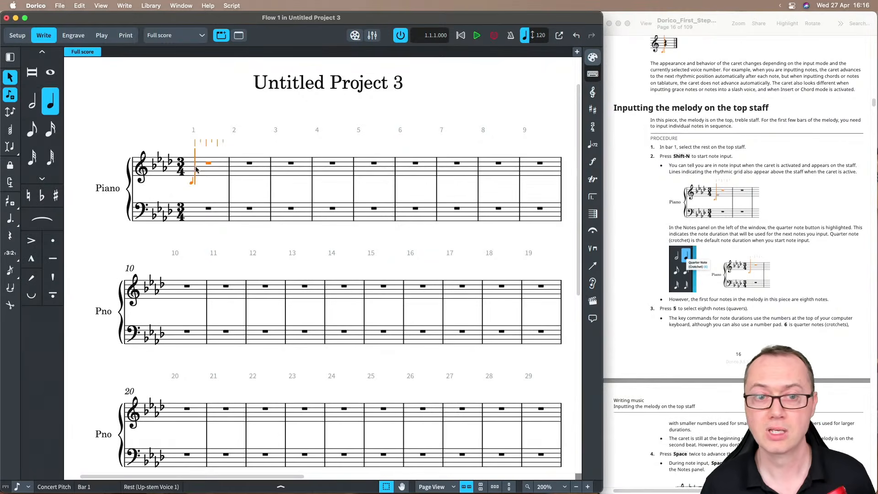
double_click(287, 170)
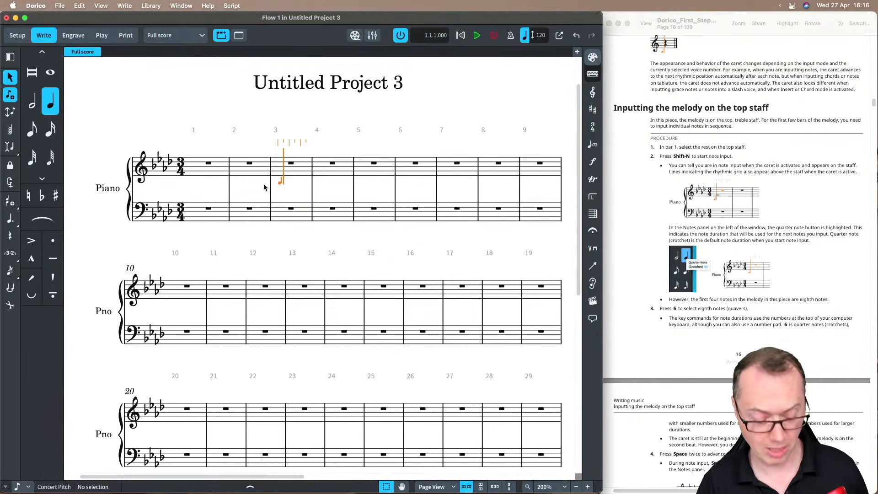
key("Escape")
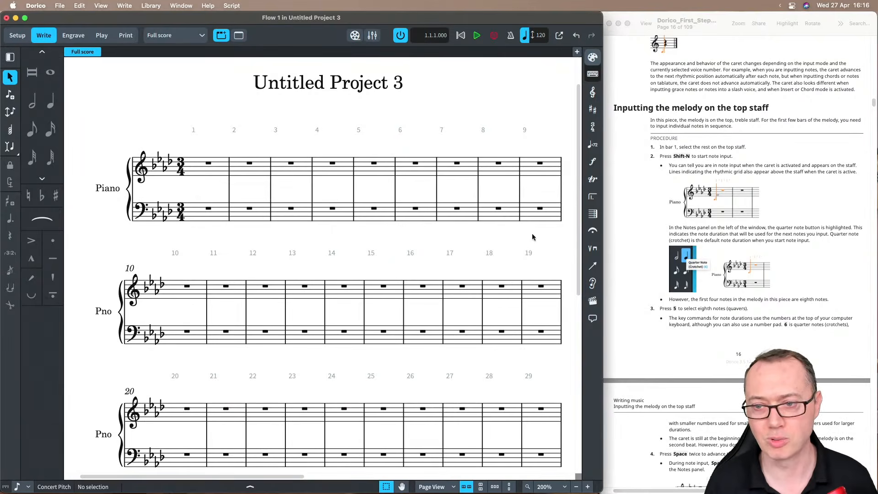
Step: Select the upper staff's rest in bar 1 and start note input there
scroll(634, 252, "down", 2)
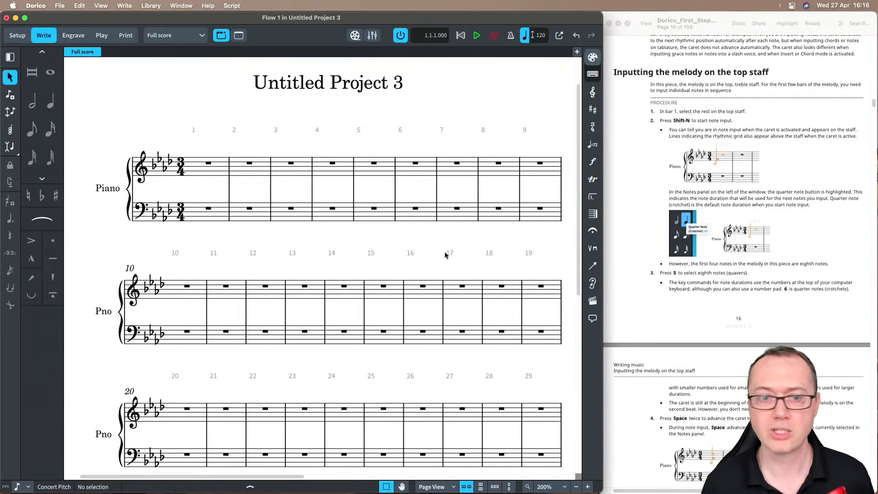
left_click(191, 166)
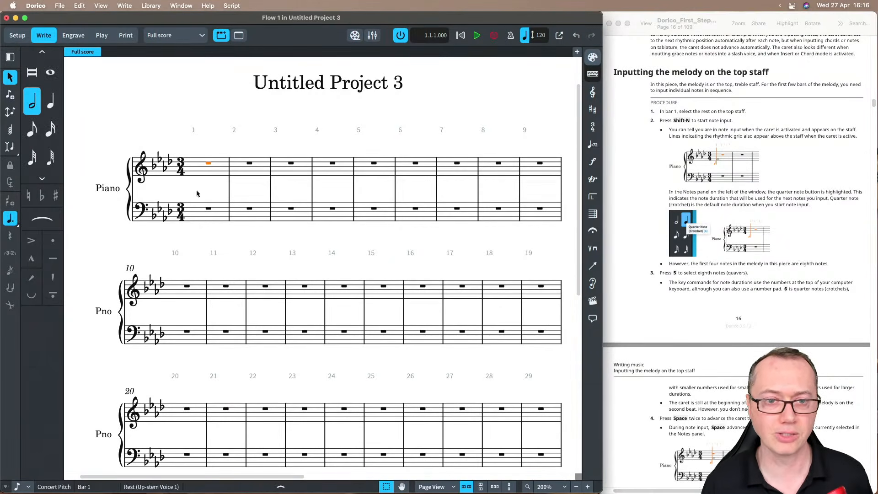
key("Return")
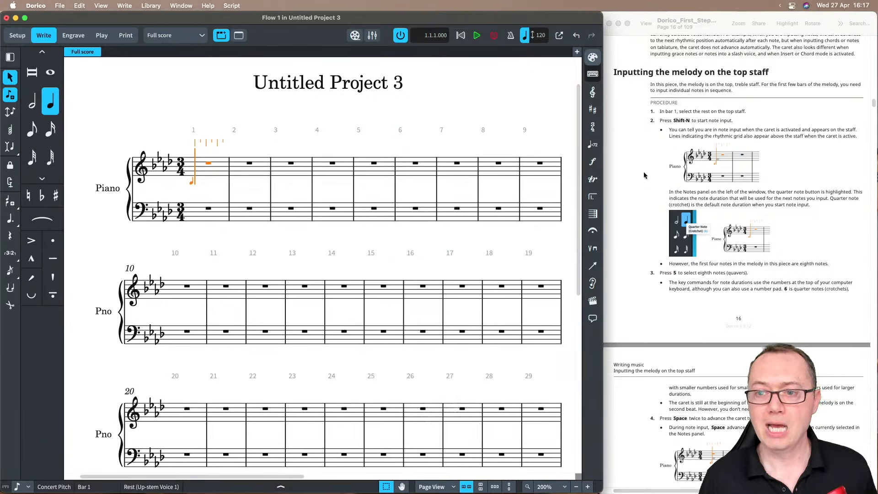
Step: Cycle the note duration from double whole note down to thirty-second note and back up to whole note
scroll(643, 174, "down", 2)
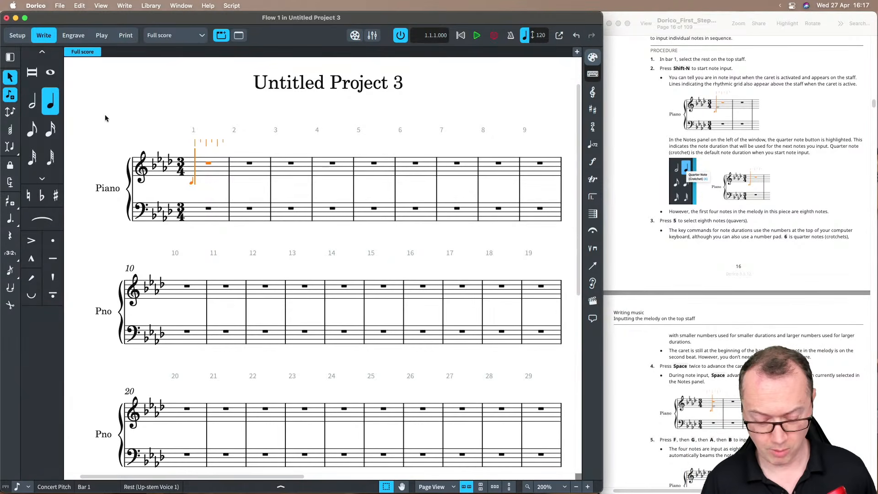
key("9")
key("8")
key("7")
key("6")
key("5")
key("4")
key("3")
key("4")
key("5")
key("6")
key("7")
key("8")
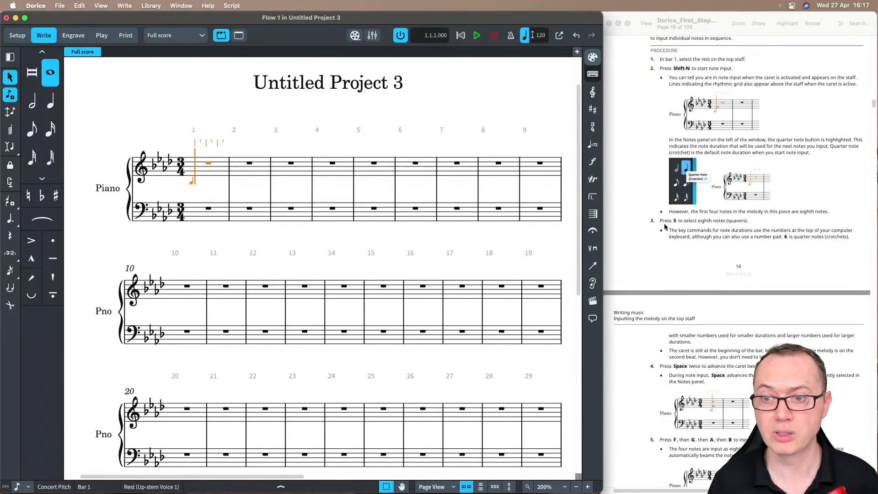
Step: Set the note duration to eighth notes and advance the caret by two eighth notes in bar 1
key("5")
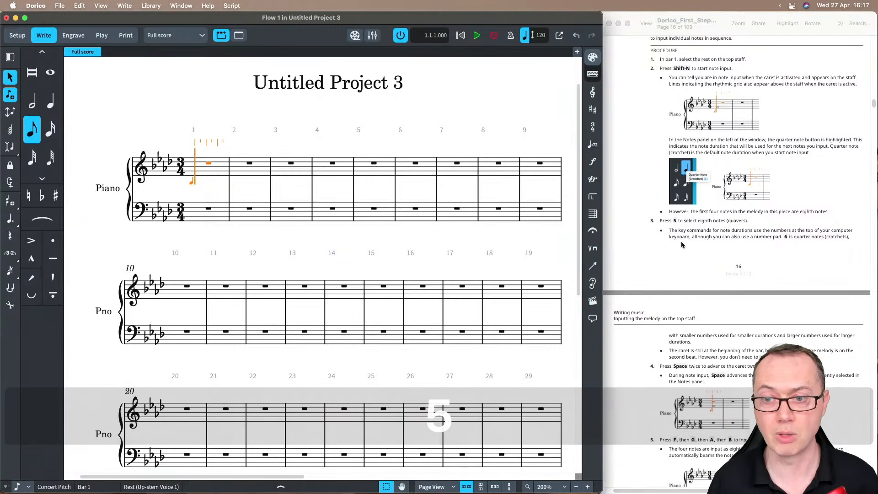
scroll(681, 241, "down", 2)
scroll(682, 243, "down", 10)
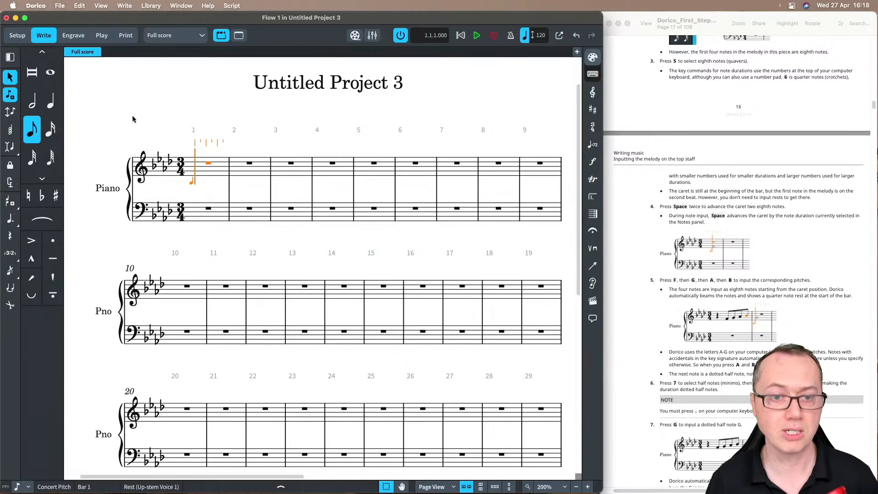
key("space")
key("space")
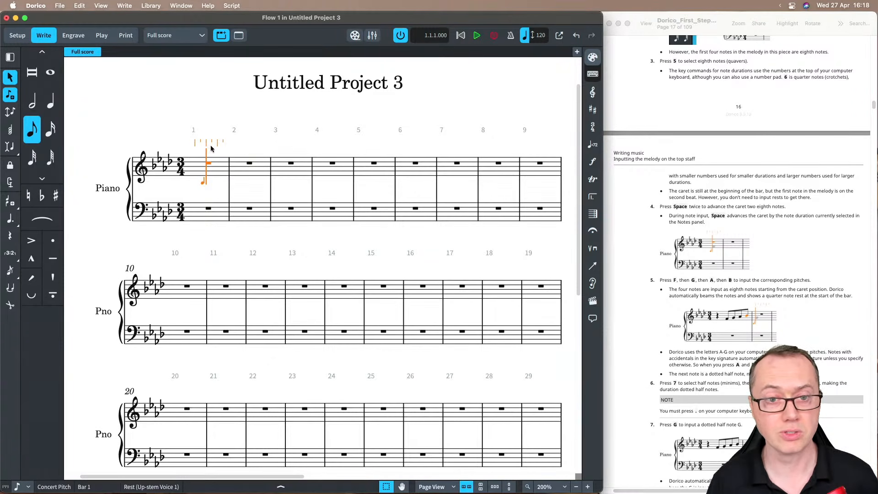
Step: Examine the available rhythmic grid resolutions, keeping the current eighth-note setting
key("F6")
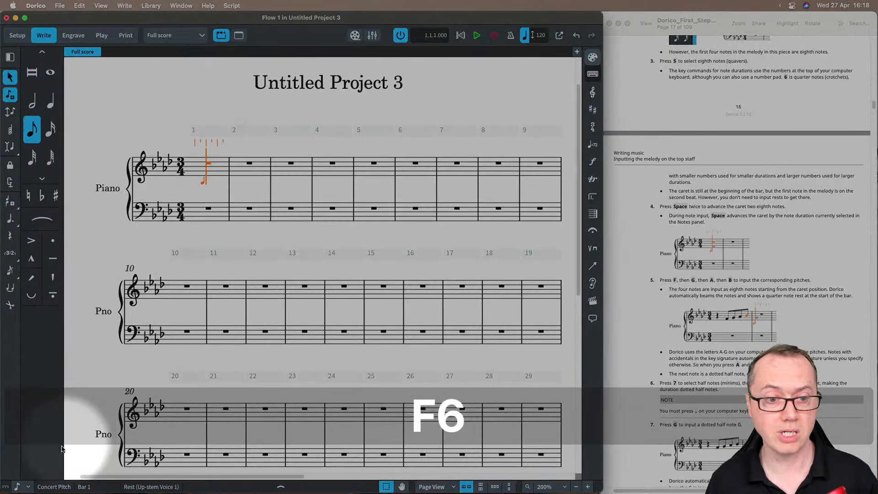
left_click(28, 488)
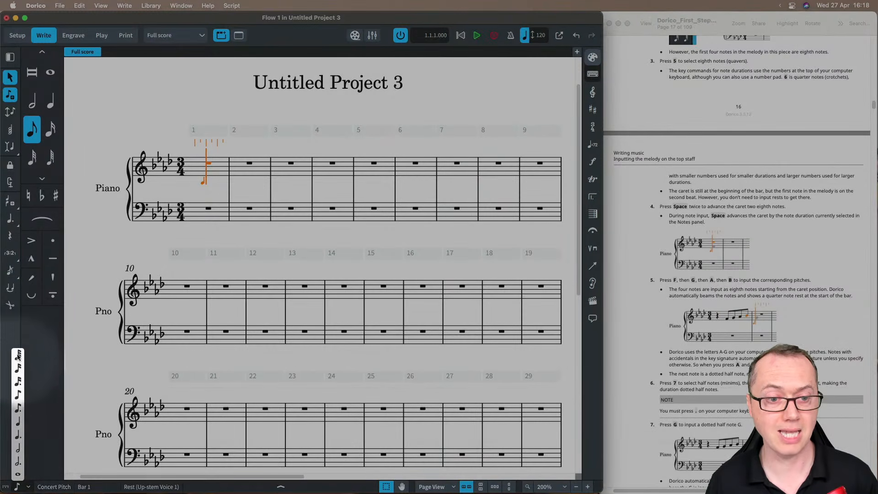
left_click(16, 399)
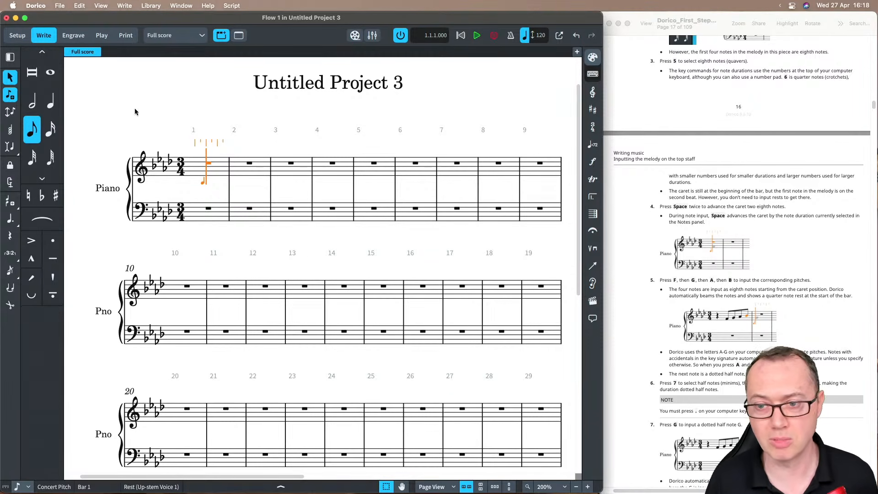
Step: Input the eighth notes F, G, A and B from the second beat of bar 1 on the upper staff
scroll(654, 239, "down", 3)
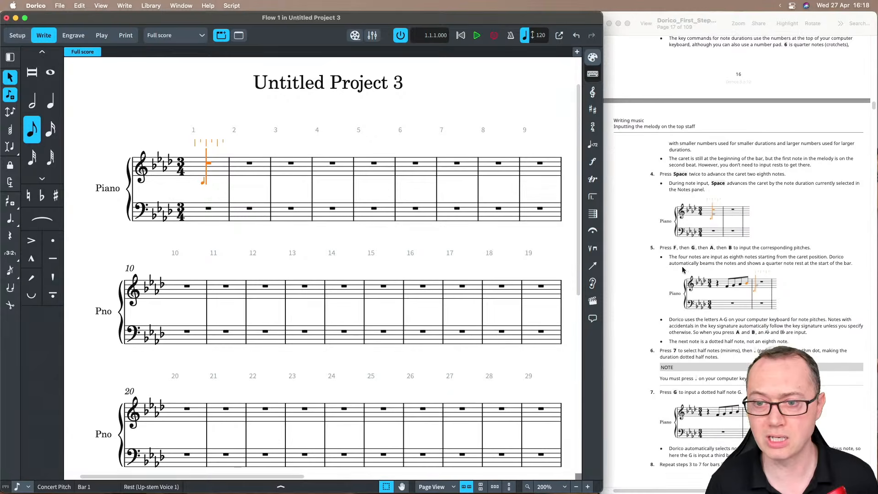
scroll(654, 235, "down", 3)
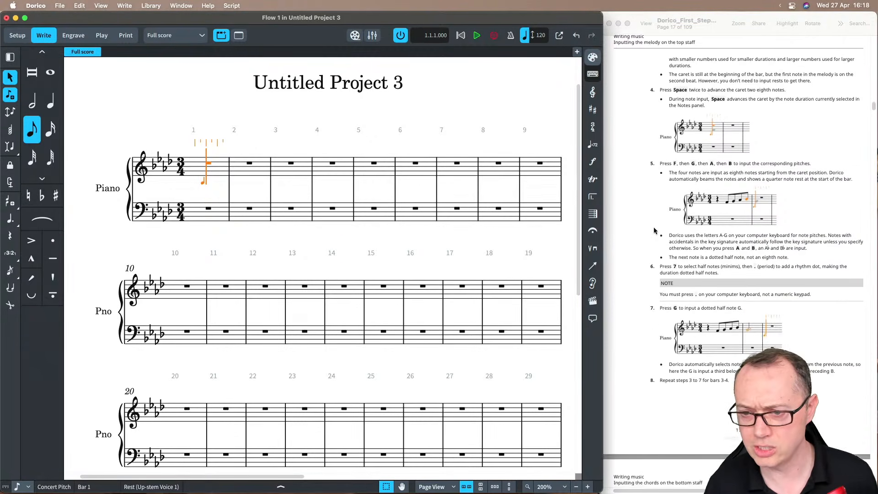
scroll(654, 231, "up", 2)
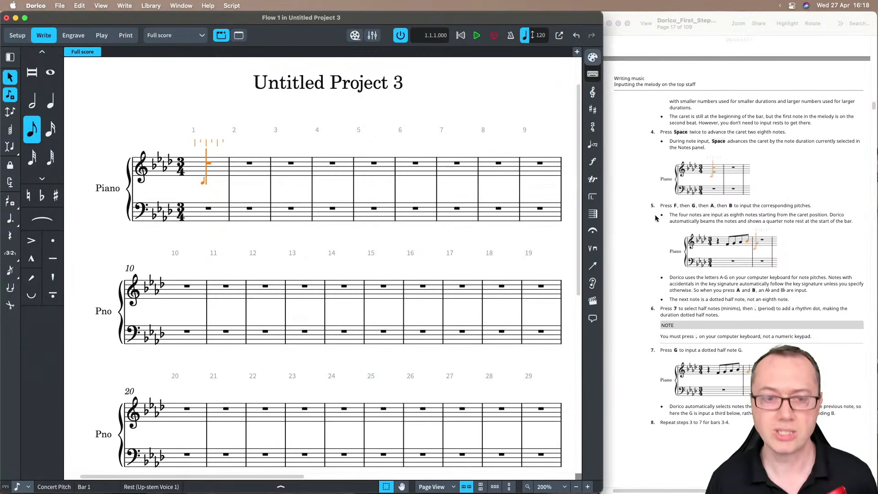
key("f")
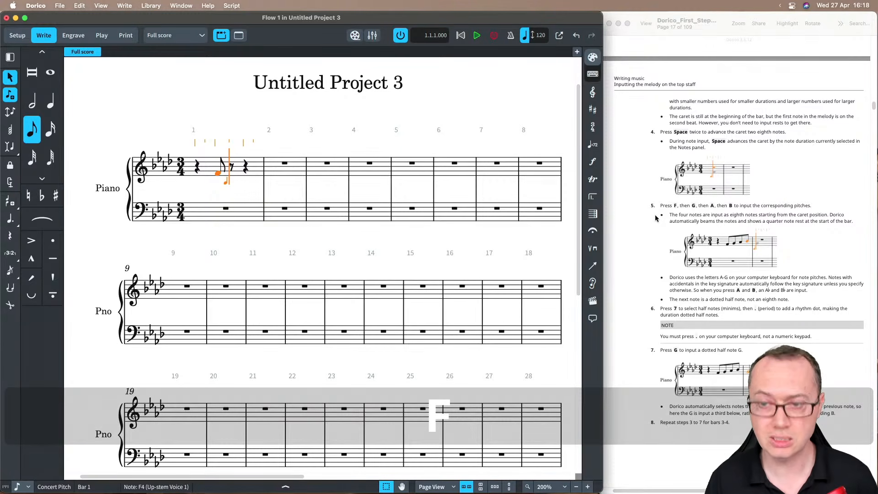
key("g")
key("a")
key("b")
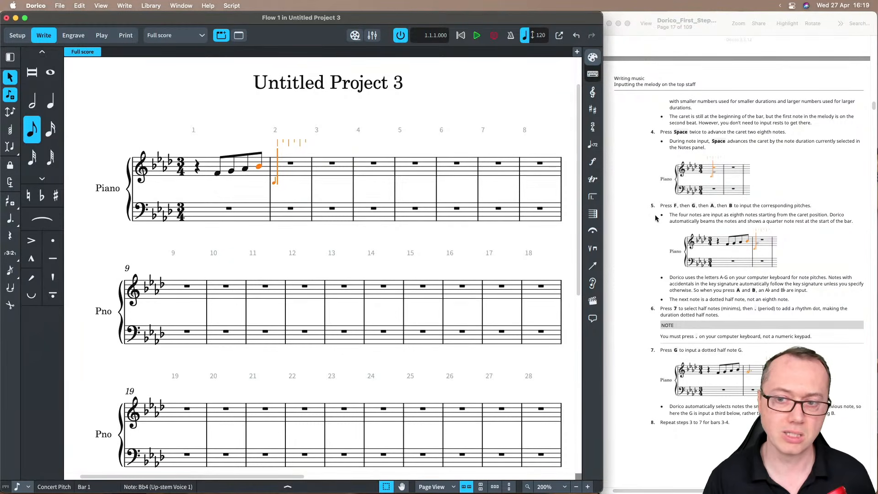
Step: Input a dotted half note G in bar 2 of the upper staff
scroll(655, 283, "down", 3)
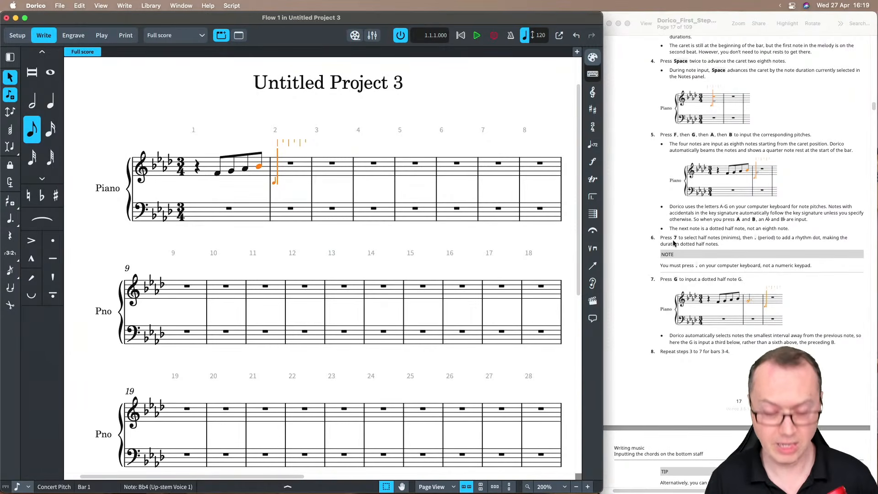
key("7")
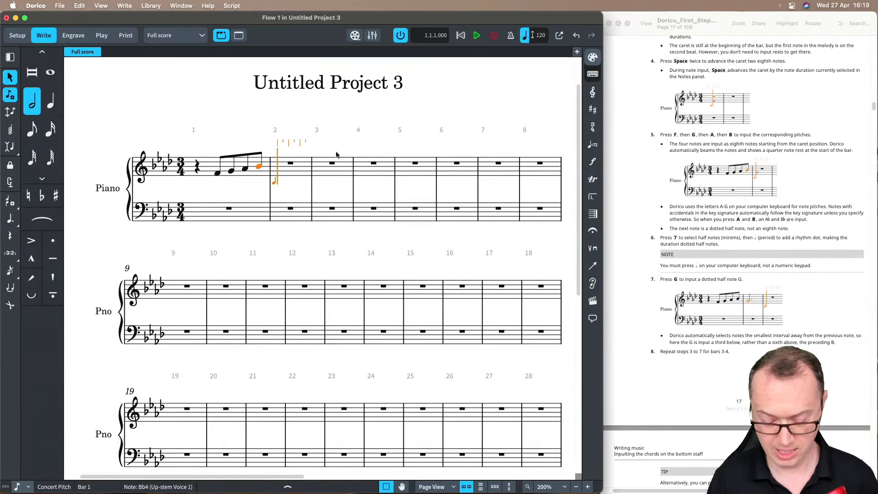
key("period")
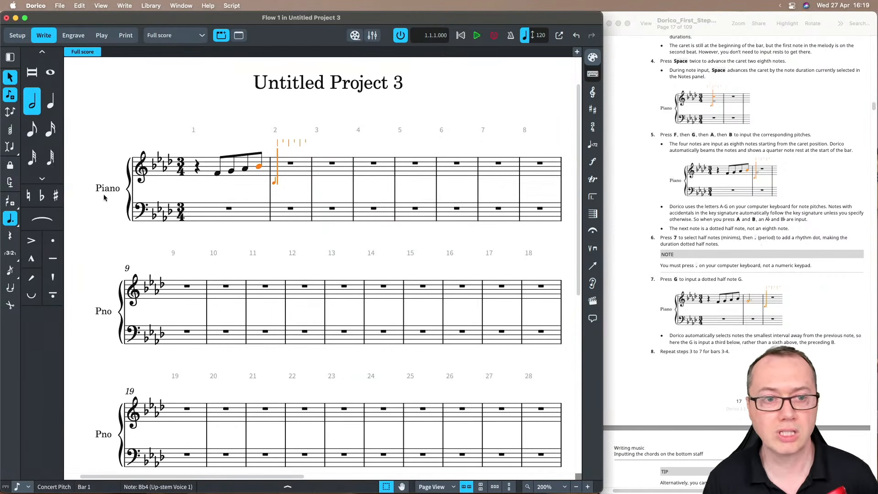
key("F6")
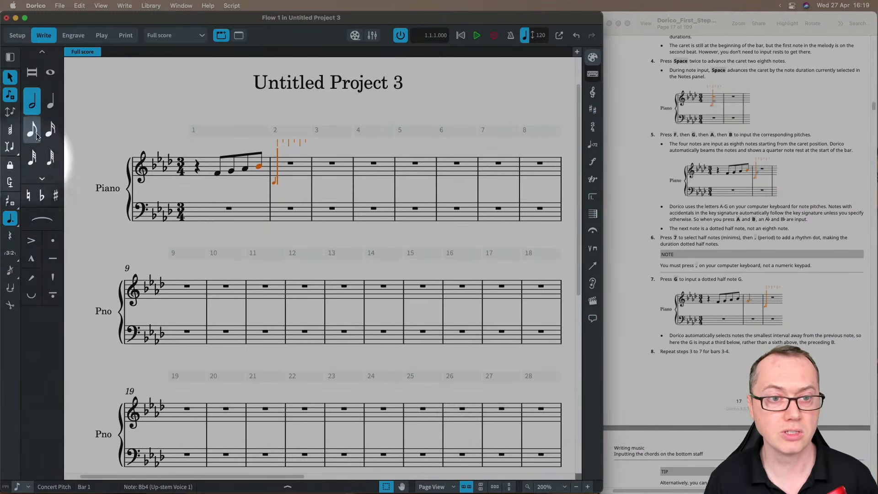
key("F6")
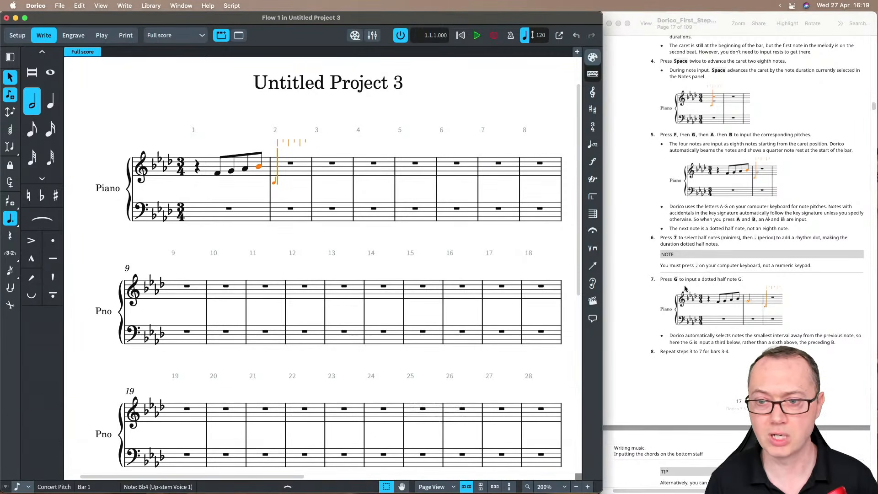
key("g")
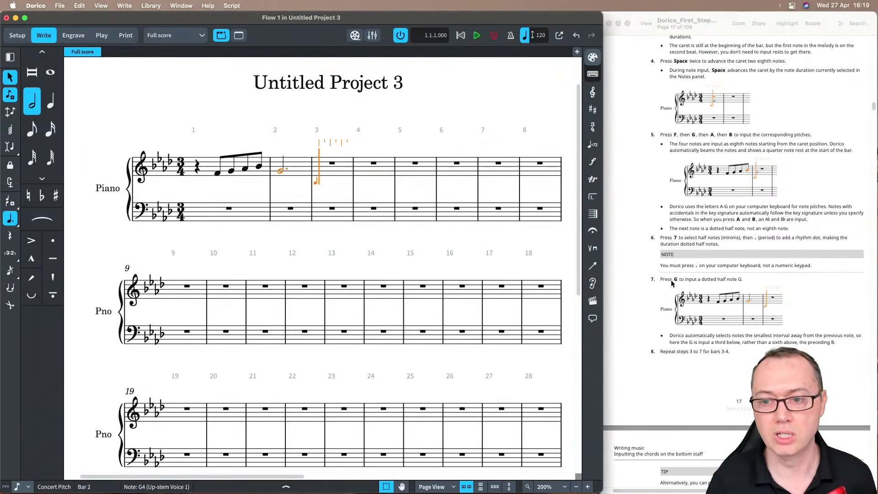
Step: Repeat the two-bar phrase in bars 3 and 4: eighth notes F, G, A, B from the second beat and a dotted half note G
scroll(667, 283, "down", 8)
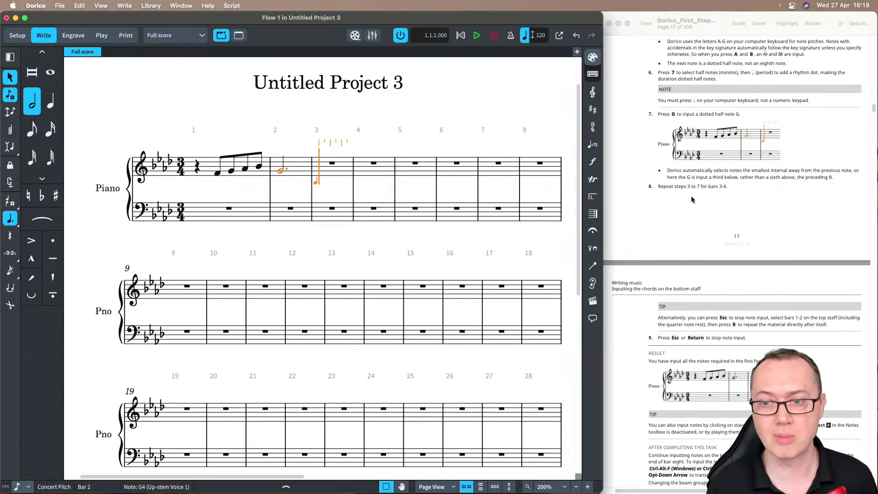
scroll(639, 208, "down", 5)
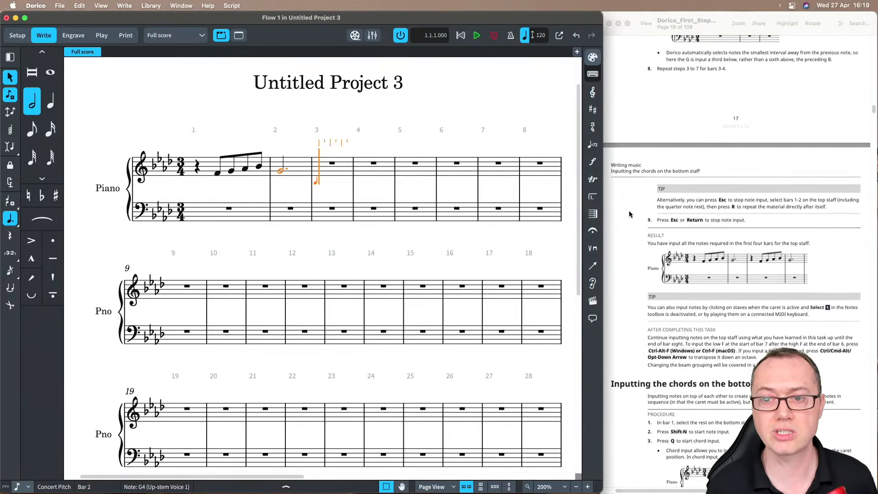
scroll(629, 213, "up", 1)
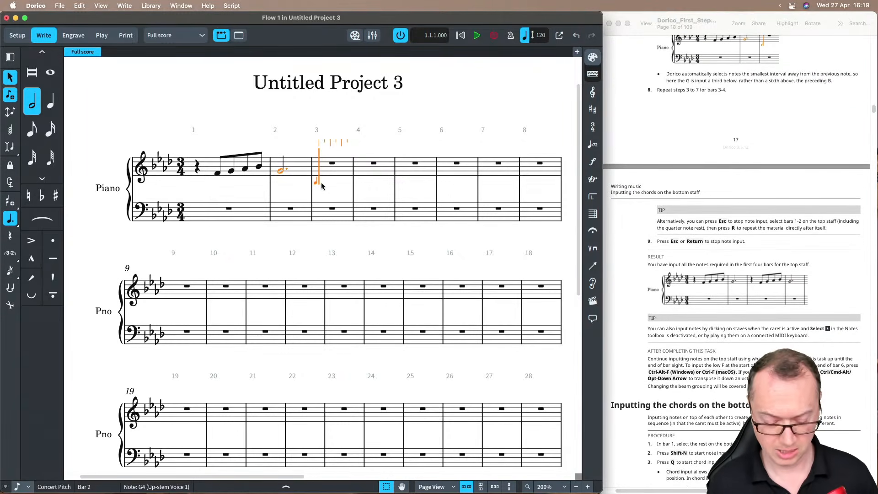
key("5")
key("space")
key("f")
key("g")
key("a")
key("b")
key("6")
key("period")
key("g")
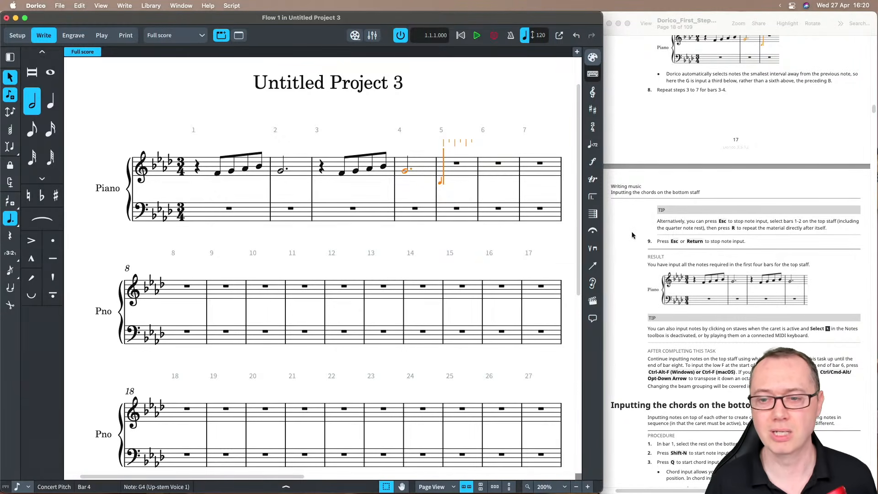
Step: Deactivate the Select tool to allow pointer note input on the staves, and reactivate it
scroll(632, 235, "down", 5)
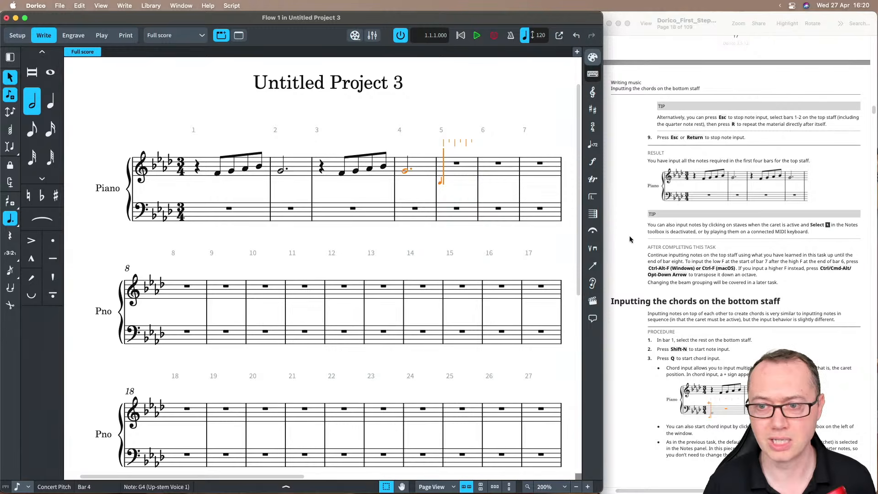
scroll(630, 240, "down", 2)
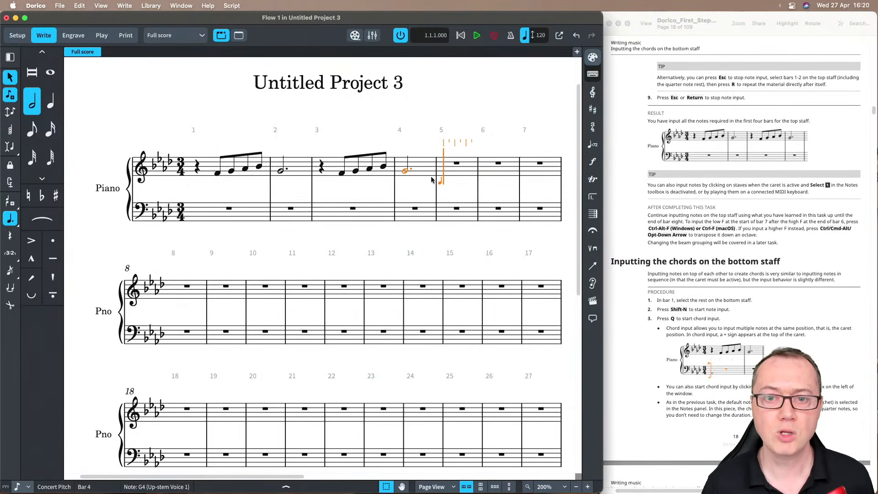
left_click(11, 77)
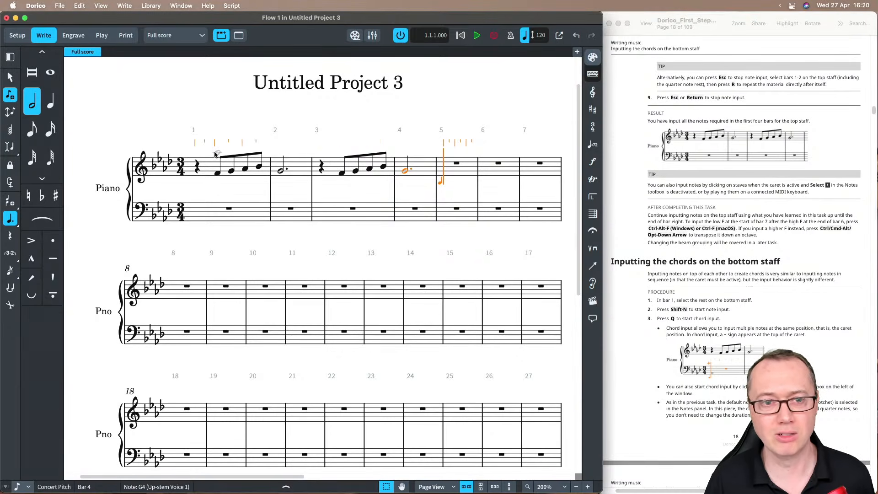
left_click(10, 78)
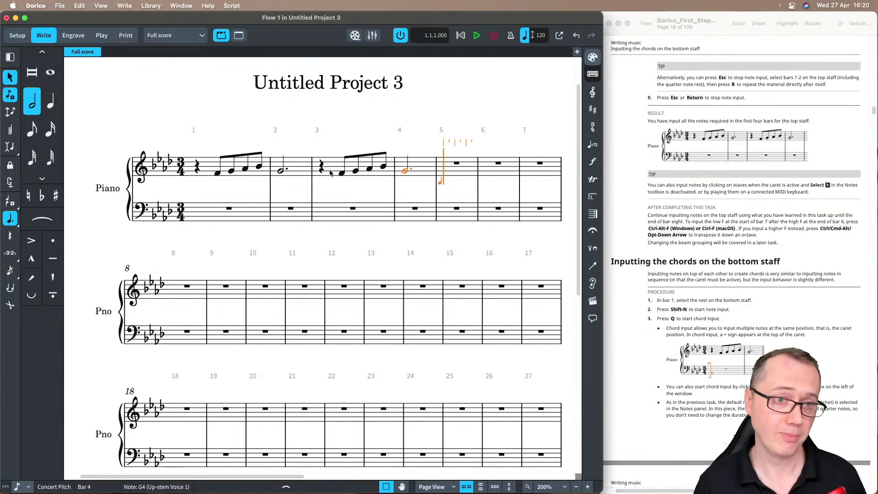
Step: Examine the melody of bars 5 to 8 in the Walzer-Capricien No. 2 reference score in Preview, and return to Dorico
scroll(630, 231, "down", 2)
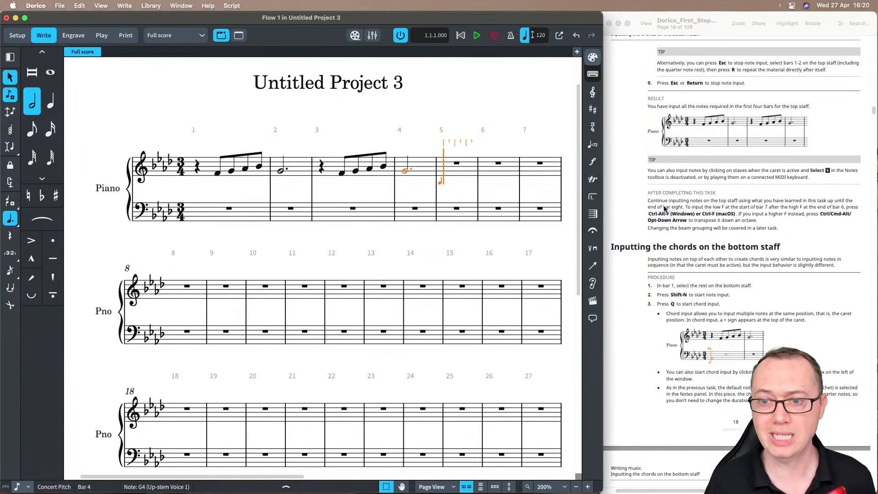
scroll(442, 188, "right", 1)
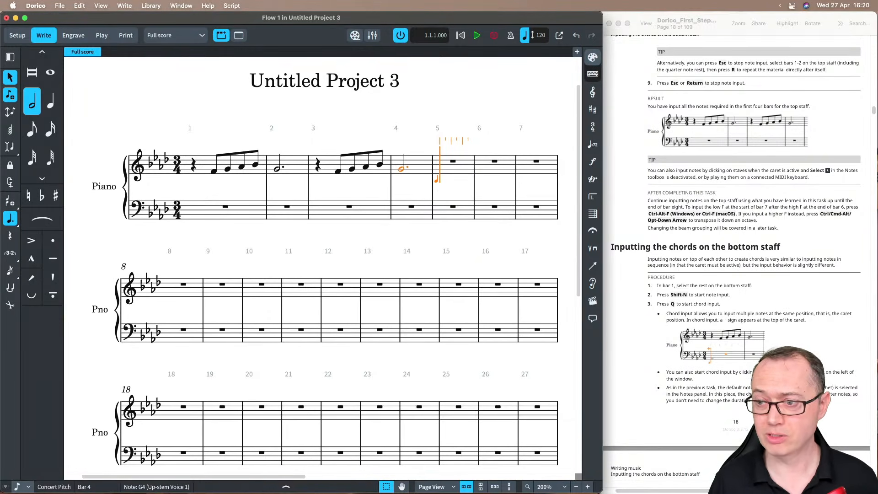
left_click_drag(640, 1, 462, 4)
scroll(462, 130, "up", 2)
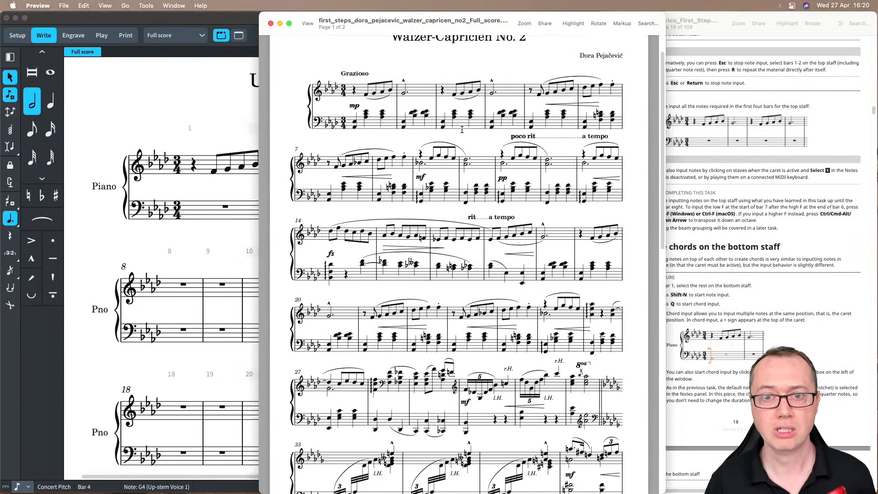
scroll(462, 130, "up", 2)
scroll(405, 142, "down", 3)
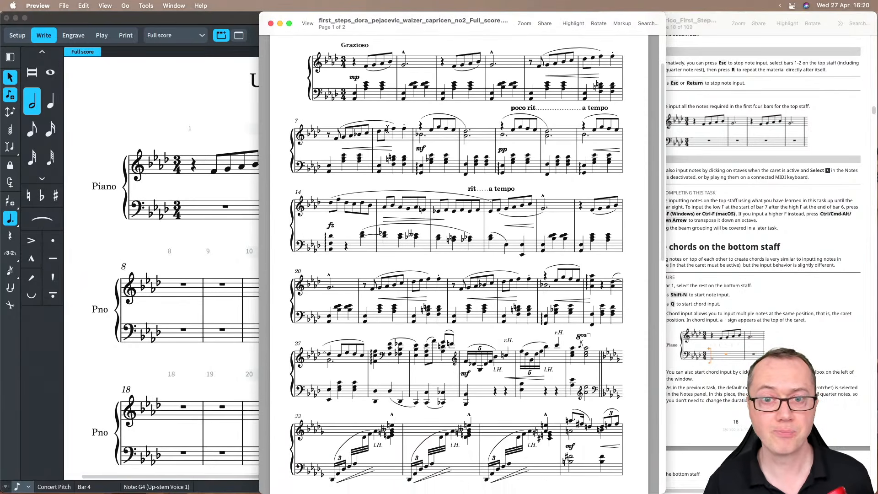
key("super+w")
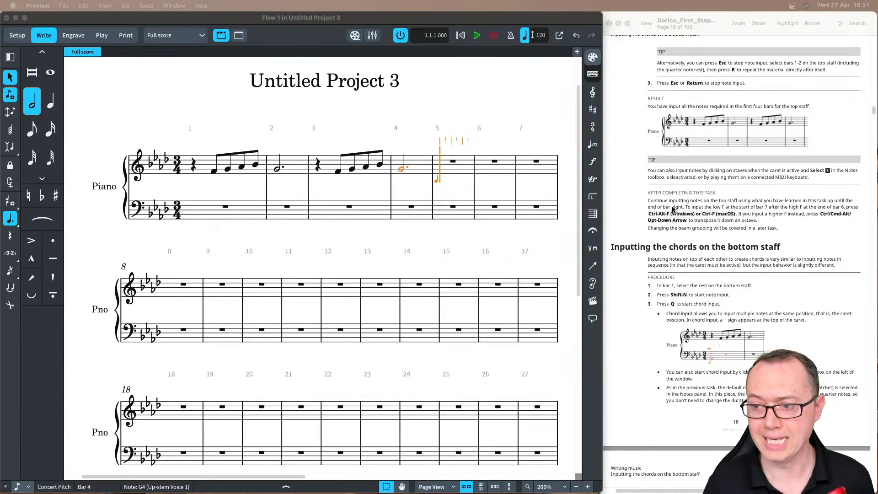
left_click(434, 19)
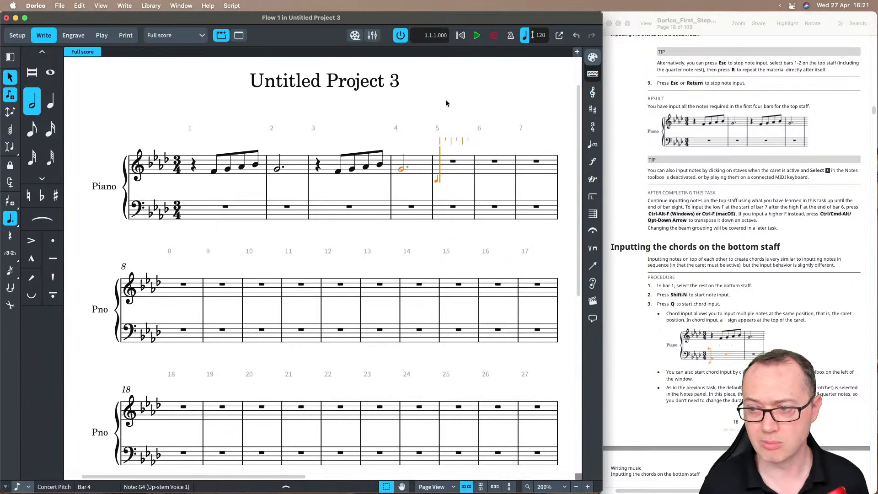
Step: Input eighth notes F, G, A, B, C, D and E on the upper staff, starting one eighth note into bar 5
key("5")
key("space")
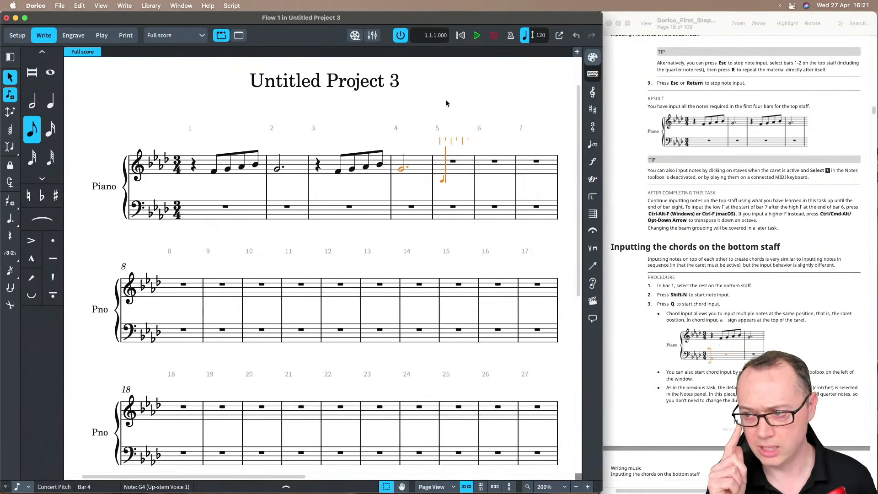
key("f")
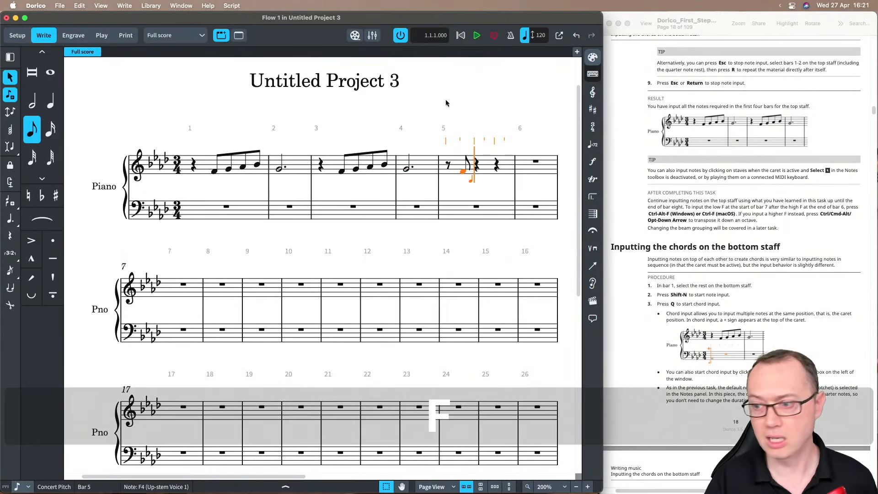
key("g")
key("a")
key("b")
key("c")
key("d")
key("e")
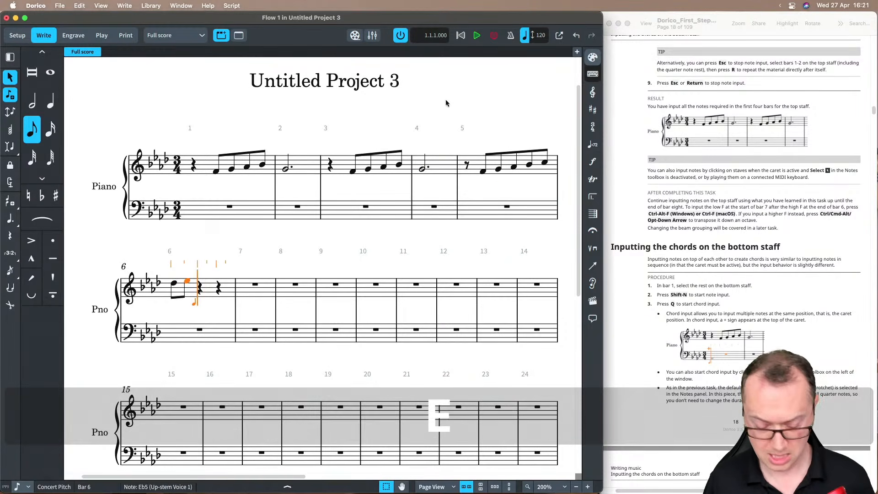
Step: Complete bar 6 of the upper staff with two quarter-note Fs and stop note input
key("6")
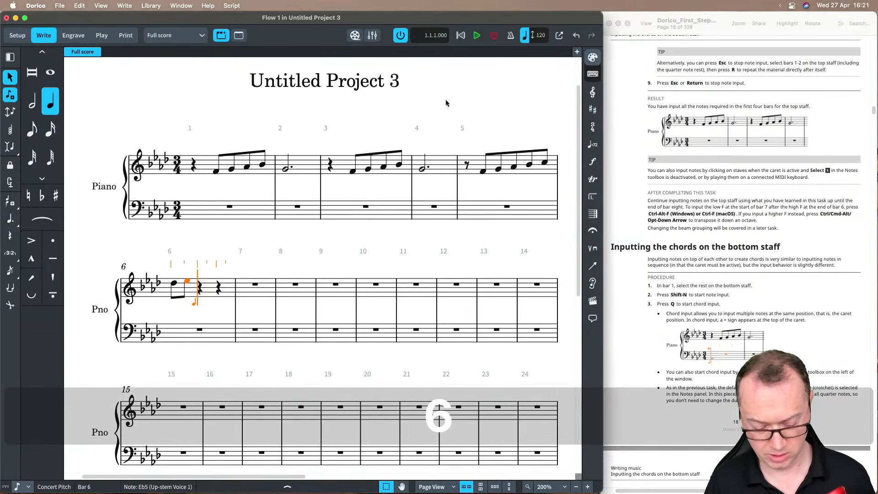
key("f")
key("f")
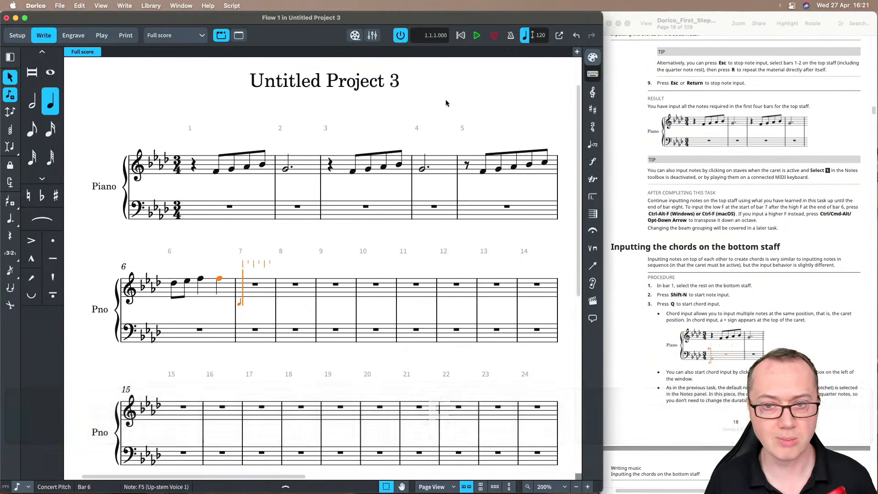
key("Return")
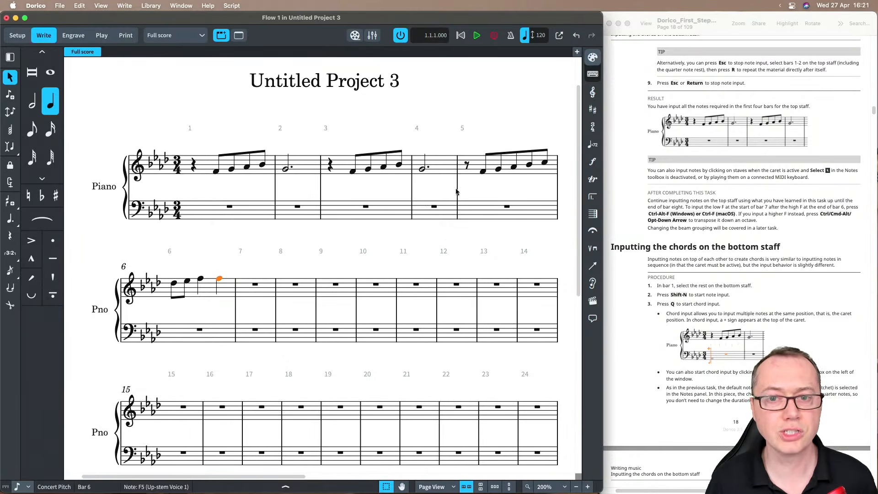
Step: Select the upper-staff music in bars 5 and 6, including the eighth rest, and repeat it into bars 7 and 8
key("shift")
left_click(468, 166, "shift")
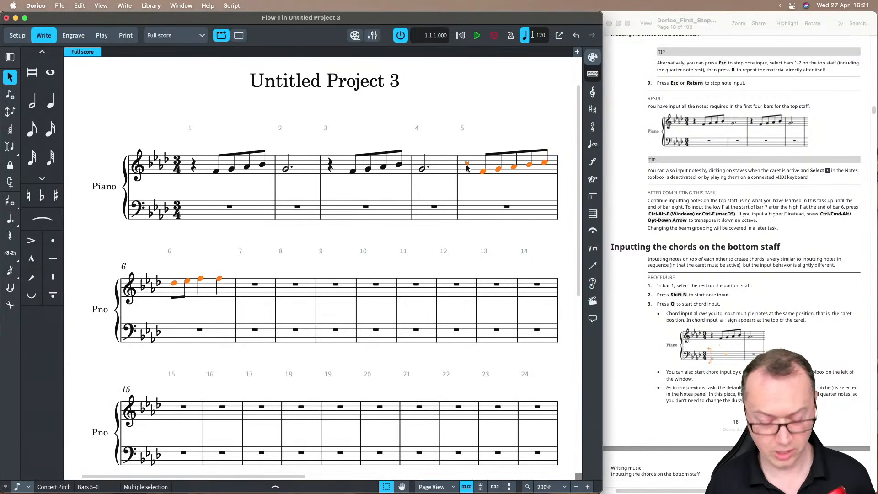
key("r")
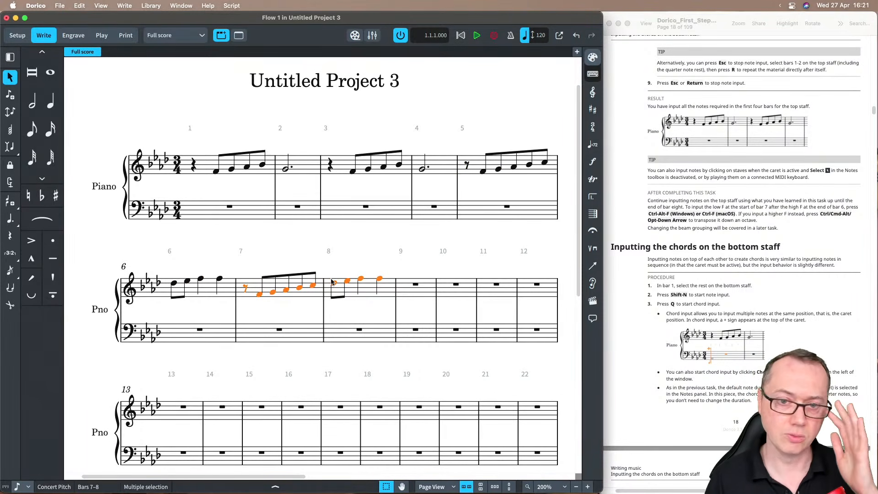
Step: Select all of bar 3 on the upper staff, switch the selection to bars 5 and 6, and clear it
left_click(353, 173)
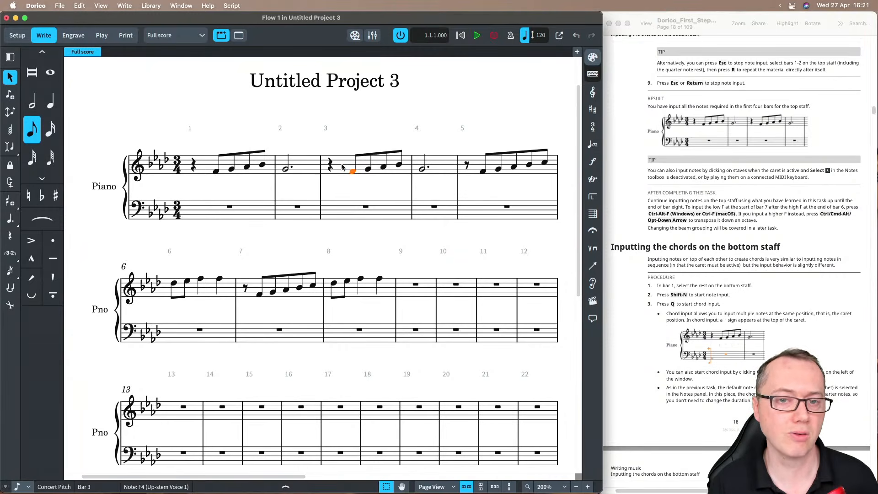
left_click(342, 167)
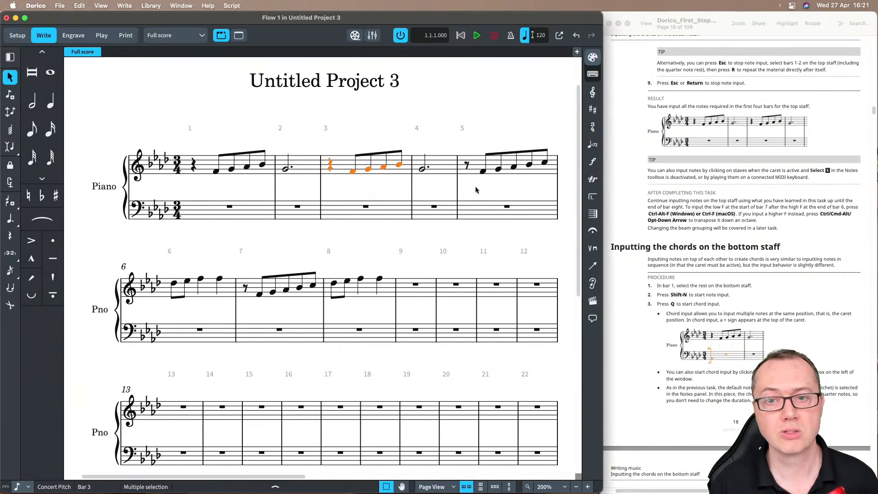
left_click(477, 163)
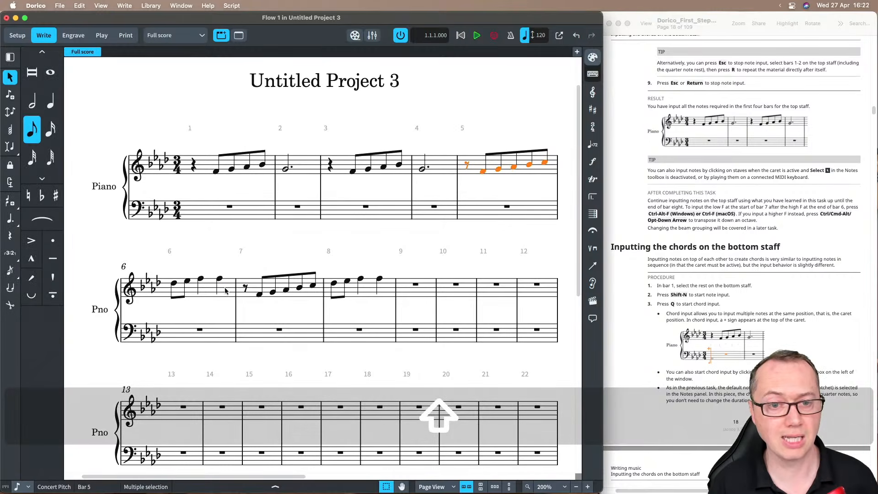
left_click(225, 291, "shift")
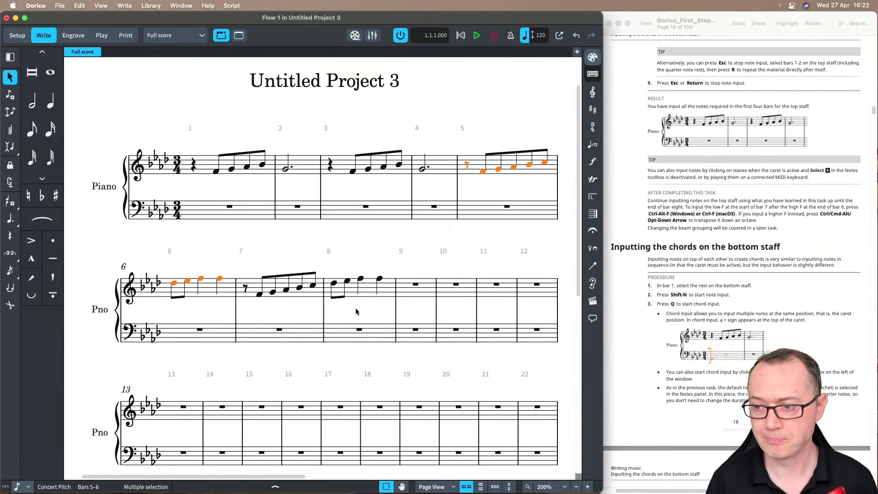
key("Escape")
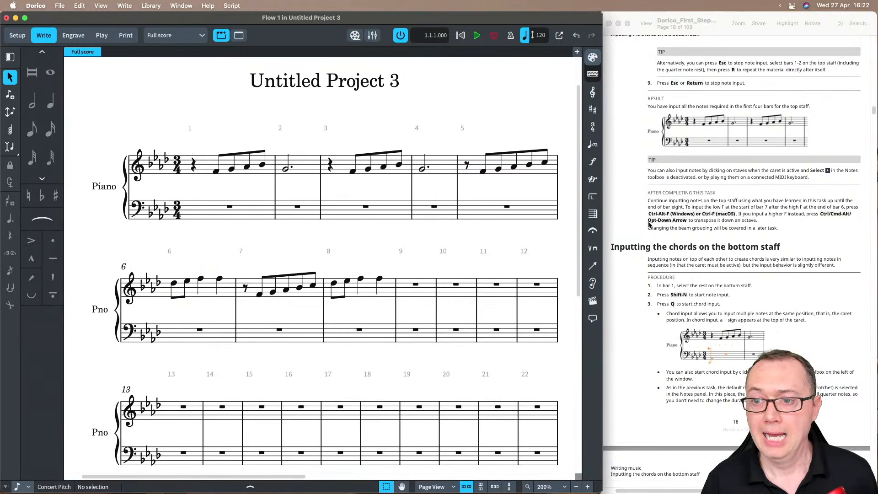
Step: Select the bar 1 rest on the bottom staff and start note input there with chord input turned on
scroll(648, 225, "down", 5)
scroll(648, 225, "down", 1)
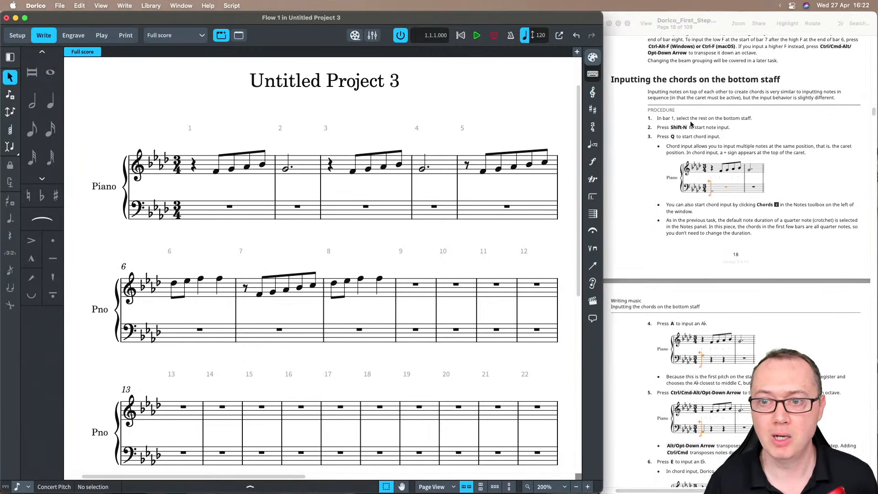
left_click(229, 208)
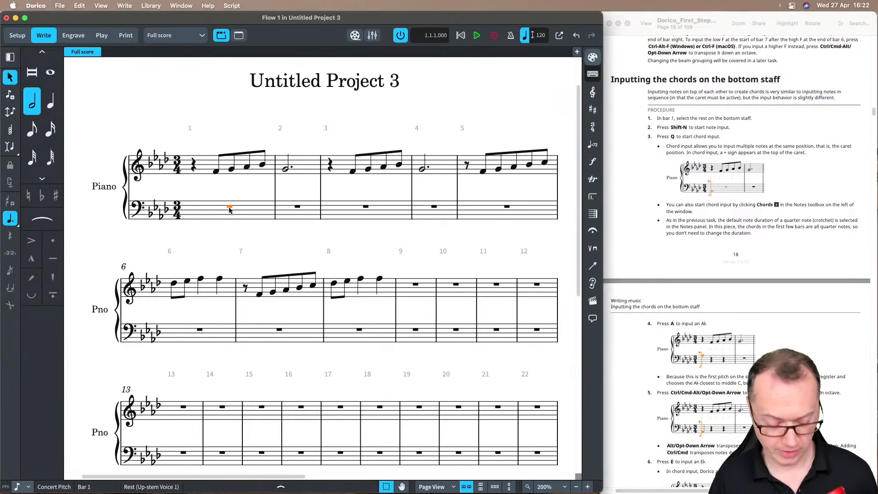
key("shift+n")
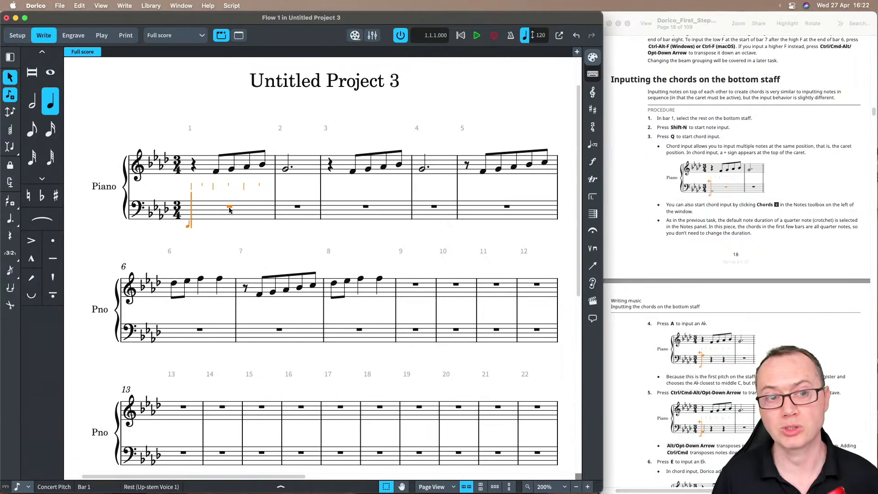
key("q")
key("F6")
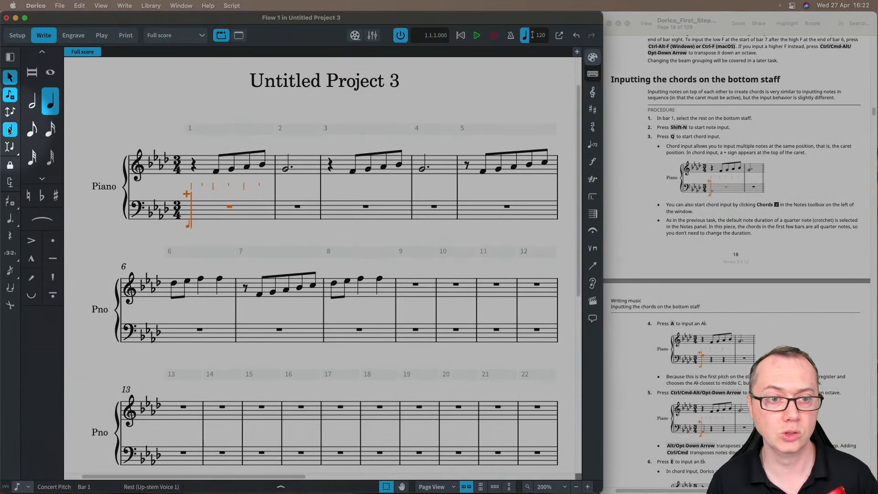
key("F6")
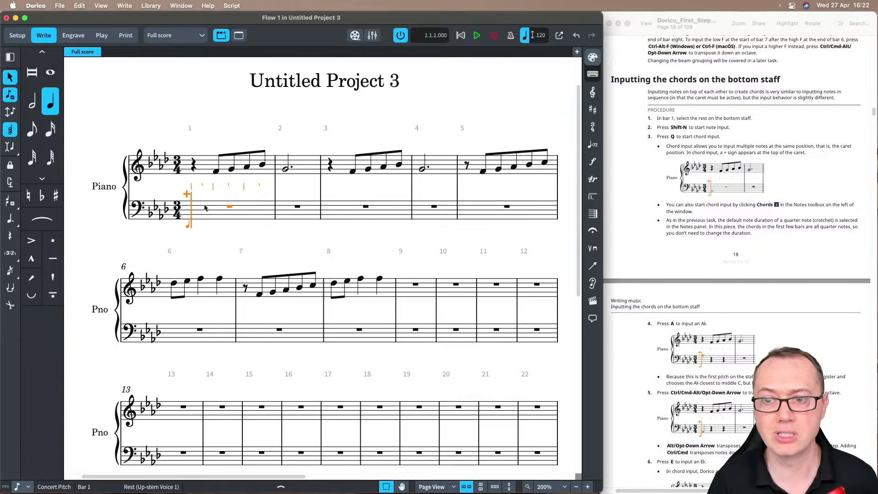
Step: Input a quarter-note A♭ on beat 1 of bar 1 on the bottom staff and transpose it down an octave to A♭2
scroll(205, 208, "down", 1)
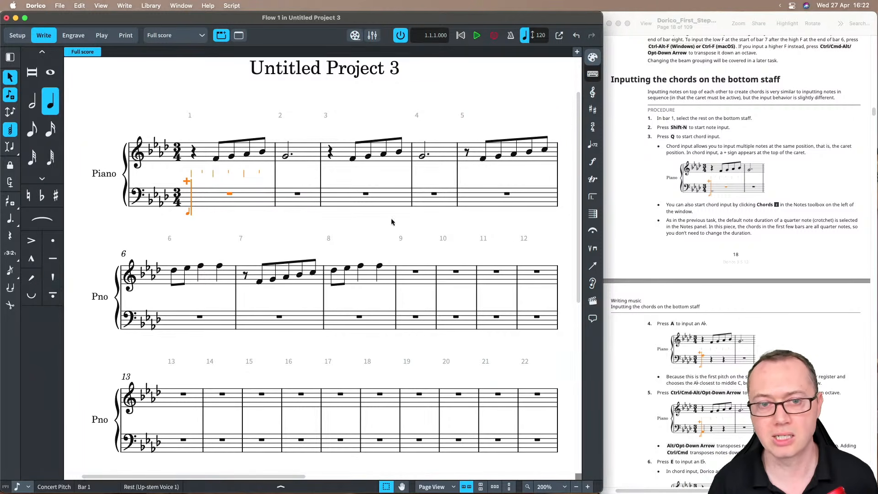
scroll(626, 248, "down", 6)
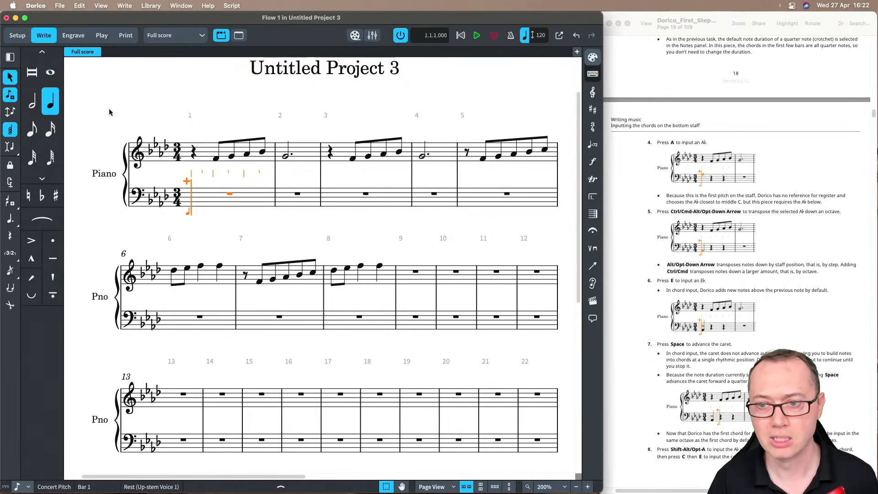
key("a")
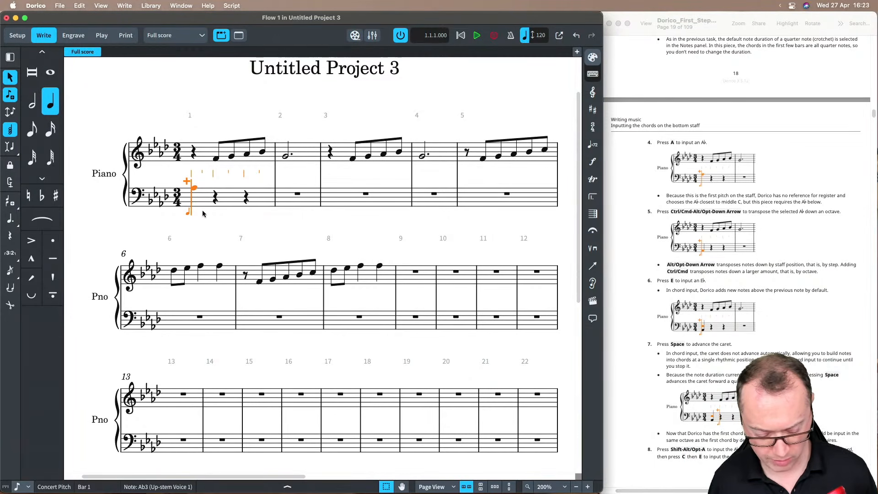
key("alt+Down")
key("alt+Up")
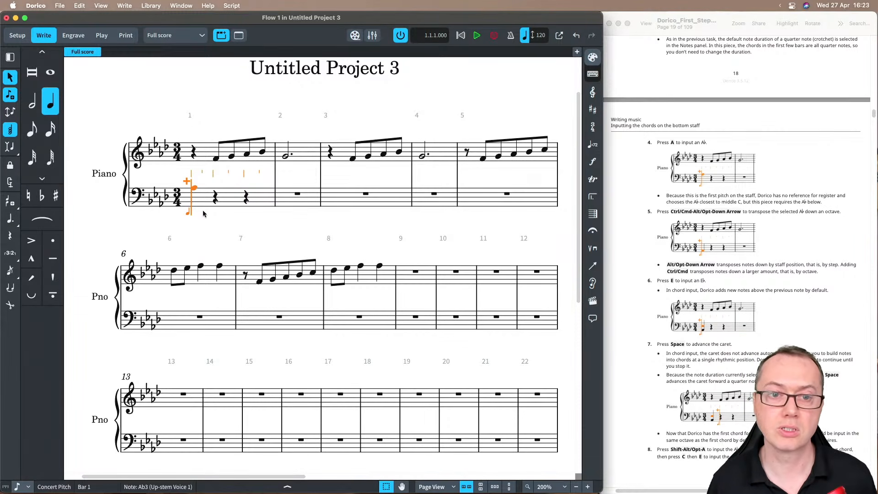
key("alt+super+Up")
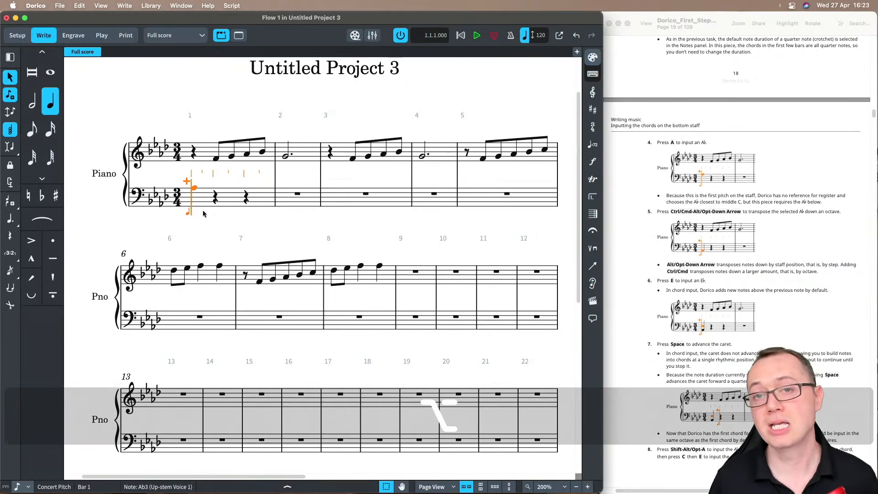
key("alt+super+Down")
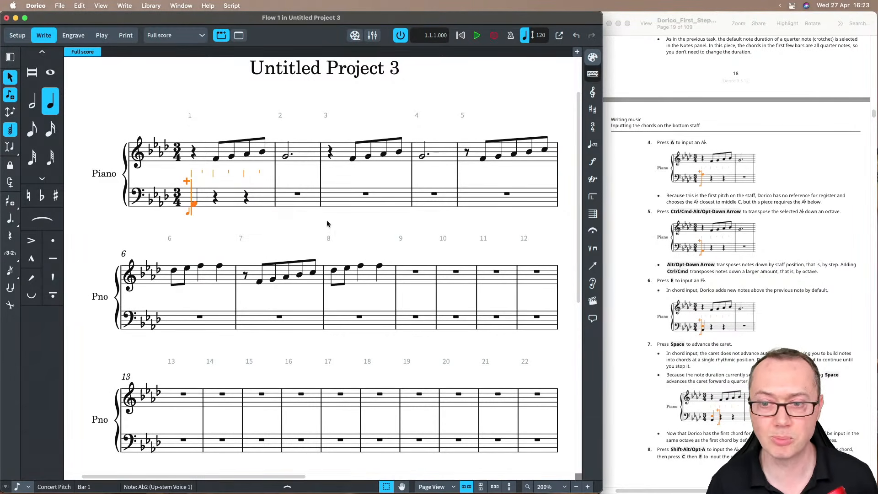
Step: Add an E♭ above the A♭ on beat 1 of the bottom staff and advance the caret to beat 2
key("e")
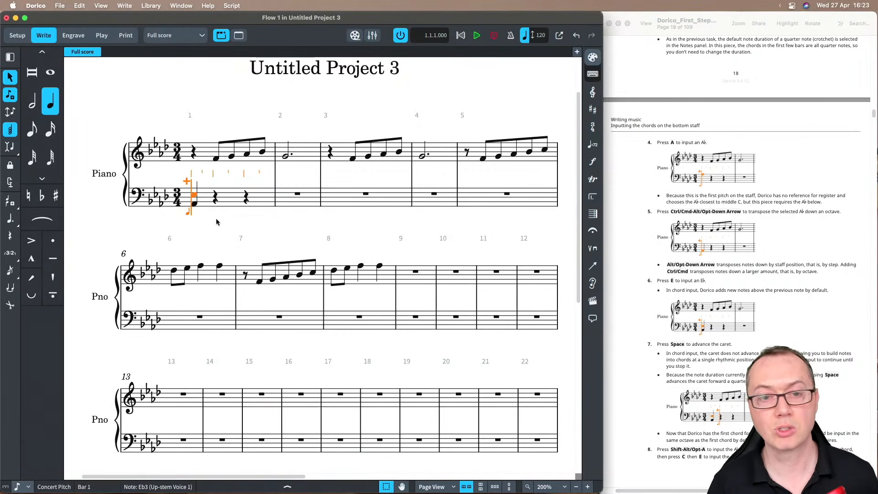
scroll(216, 222, "down", 1)
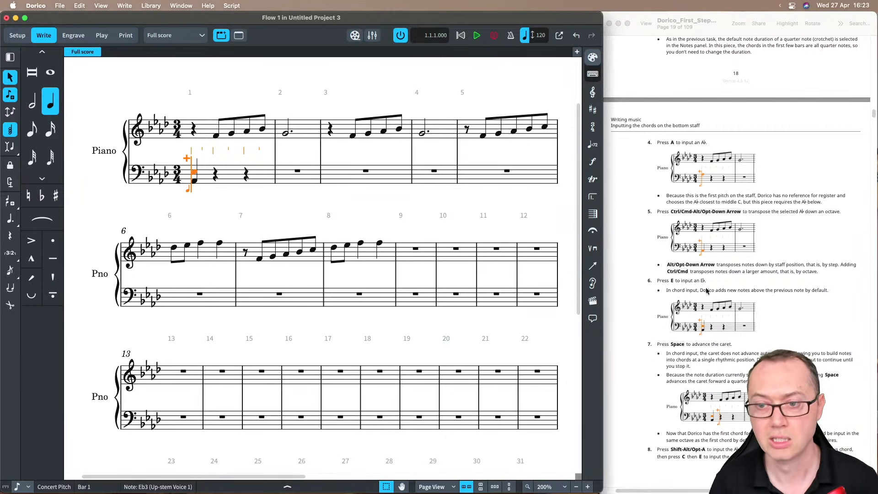
scroll(708, 293, "down", 5)
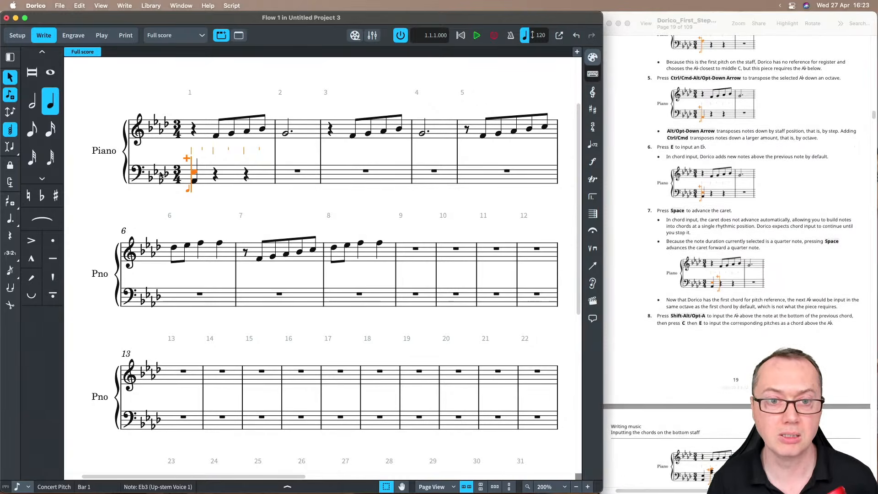
key("space")
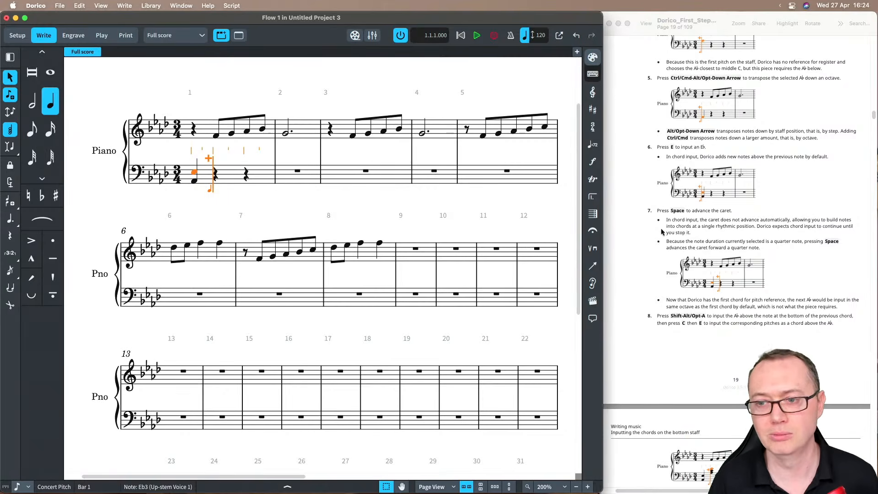
Step: Input a quarter-note chord of A♭3, C and E♭ on beat 2 of bar 1, forcing the A♭ above the previous chord's lowest note
scroll(626, 259, "down", 3)
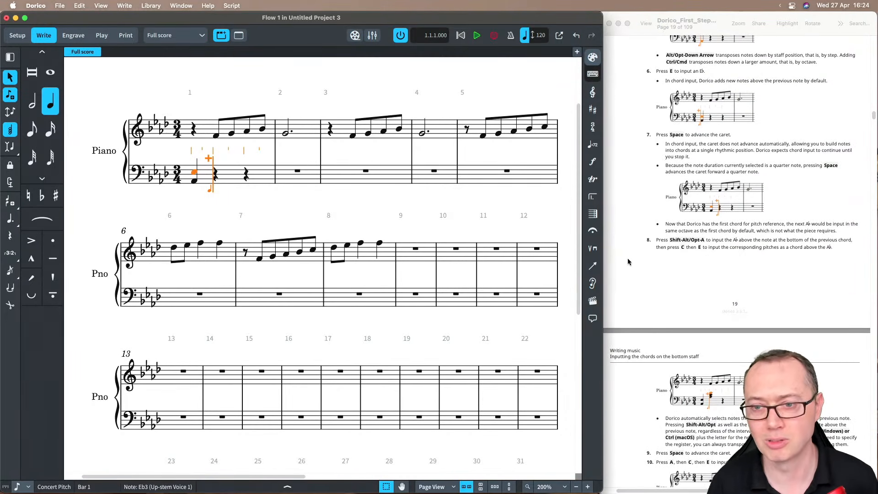
scroll(627, 258, "down", 2)
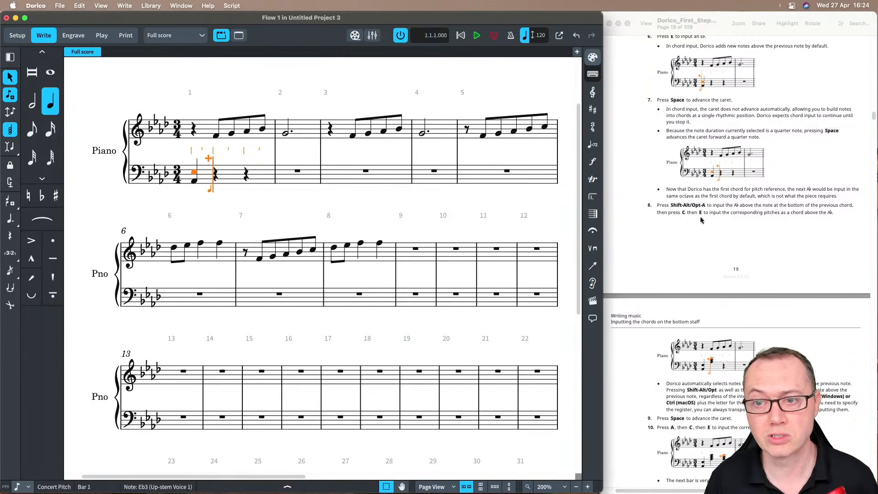
key("alt+shift+a")
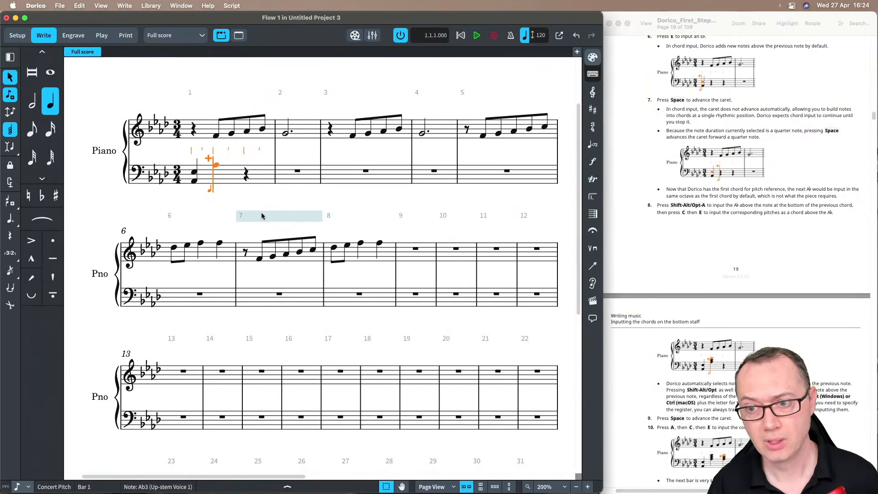
key("e")
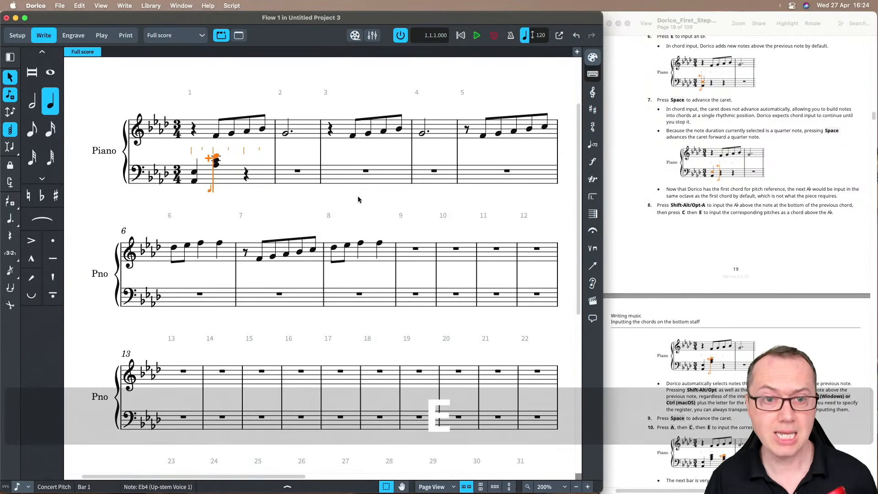
Step: Advance the caret to beat 3 of bar 1 and input a quarter-note chord of A♭, C and E♭
scroll(210, 169, "down", 3)
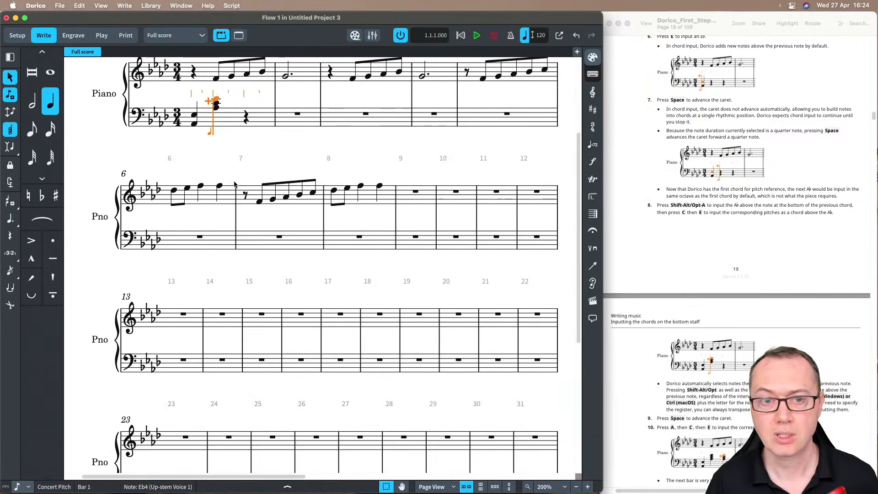
scroll(638, 235, "down", 8)
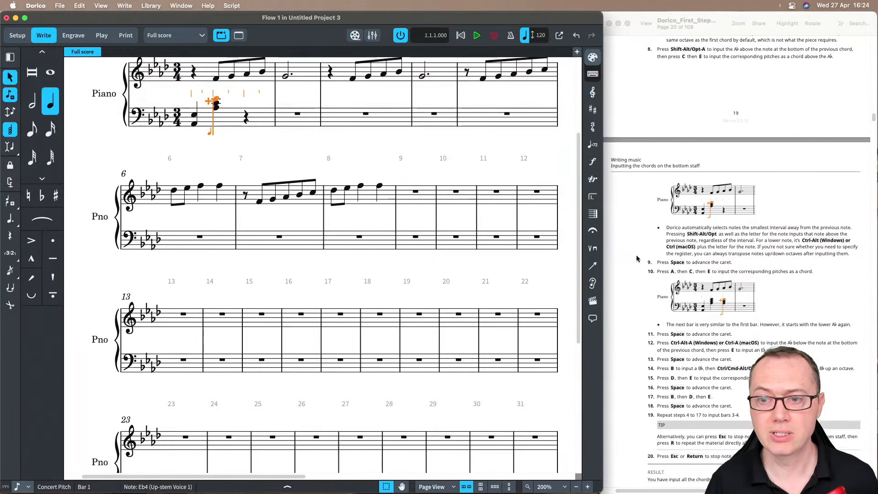
scroll(467, 219, "up", 3)
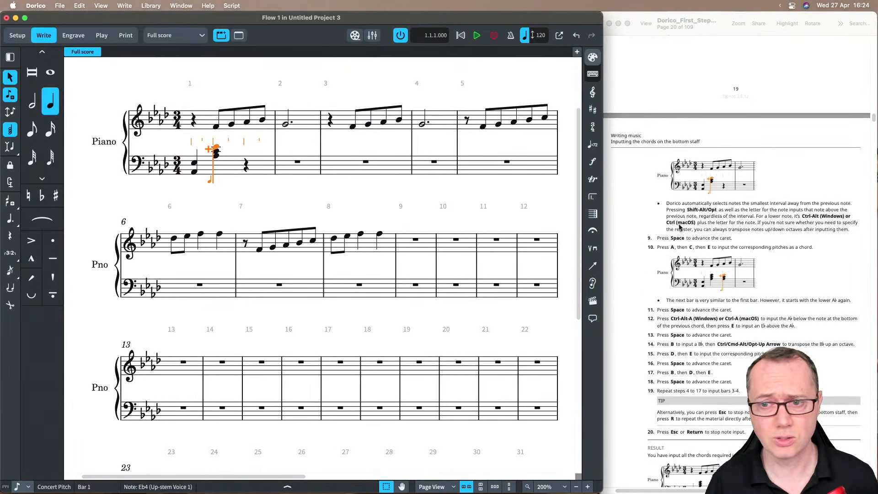
key("space")
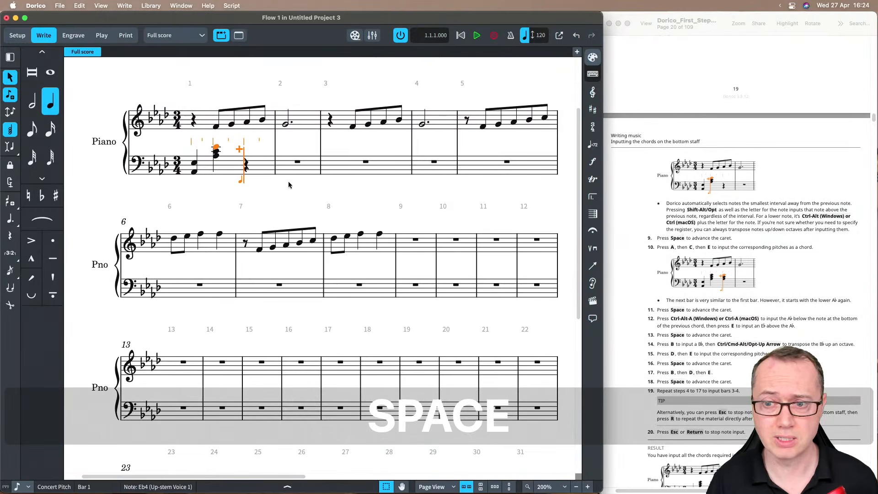
key("a")
key("c")
key("e")
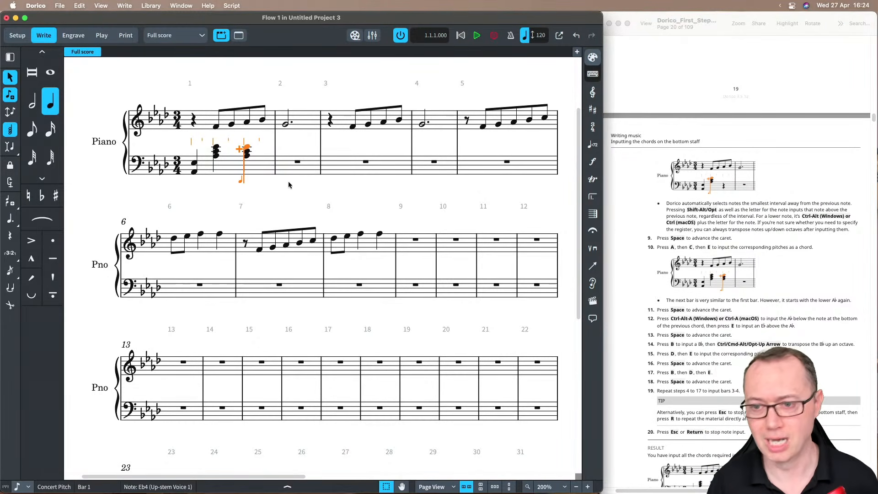
Step: Advance the caret to bar 2 of the bottom staff and input a quarter-note chord of the lower A♭2 and E♭3 on beat 1
scroll(615, 266, "down", 5)
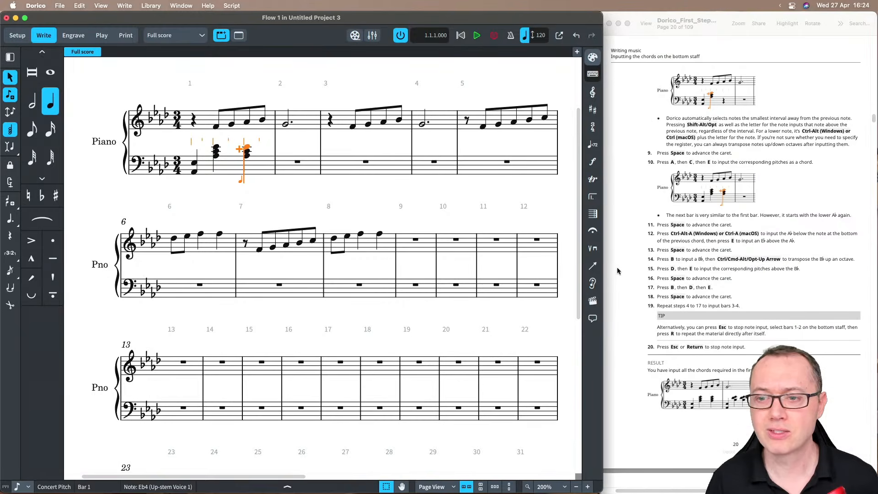
scroll(627, 248, "down", 1)
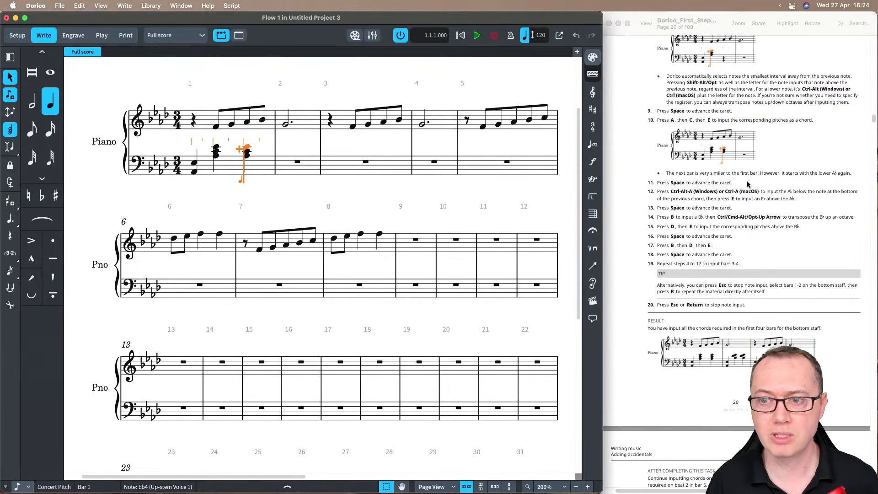
scroll(669, 190, "down", 1)
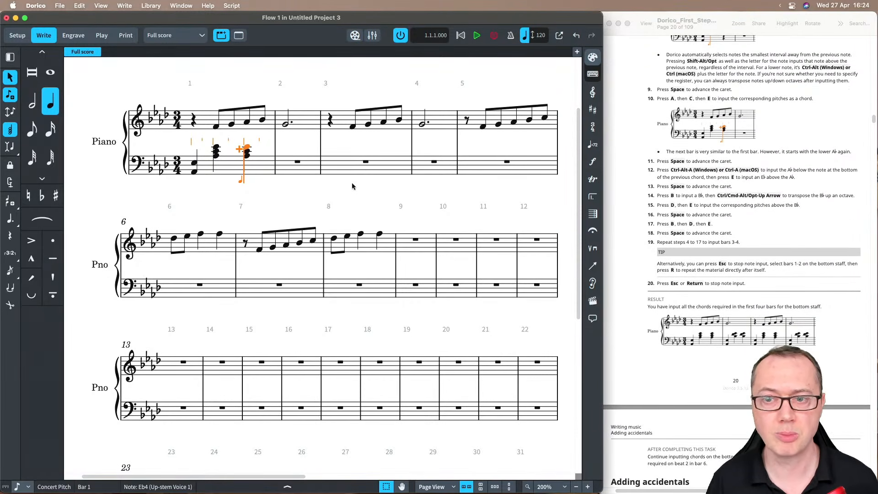
key("space")
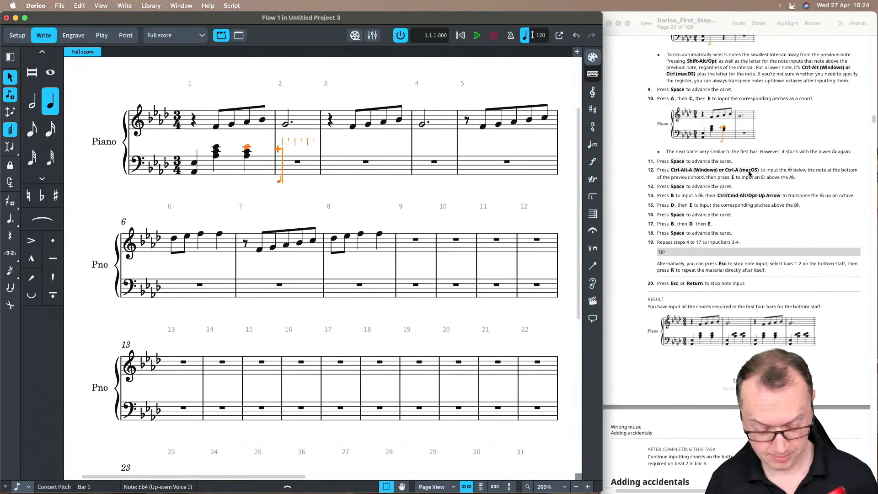
key("ctrl+a")
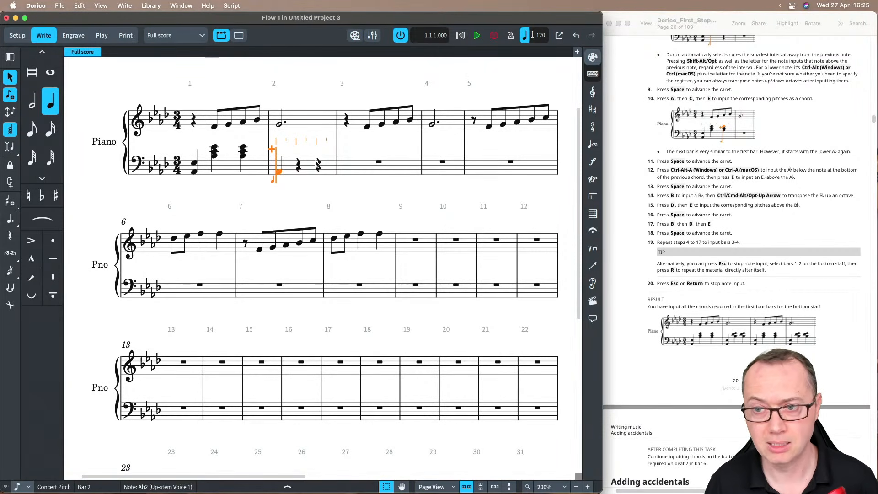
key("e")
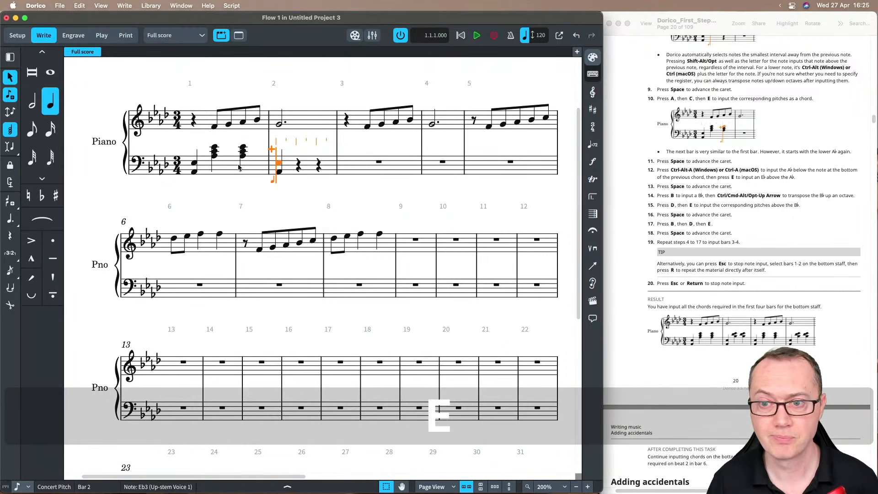
Step: Input a quarter-note chord of B♭ transposed up an octave to B♭3, D♭ and E♭ on beat 2 of bar 2, and advance to beat 3
key("space")
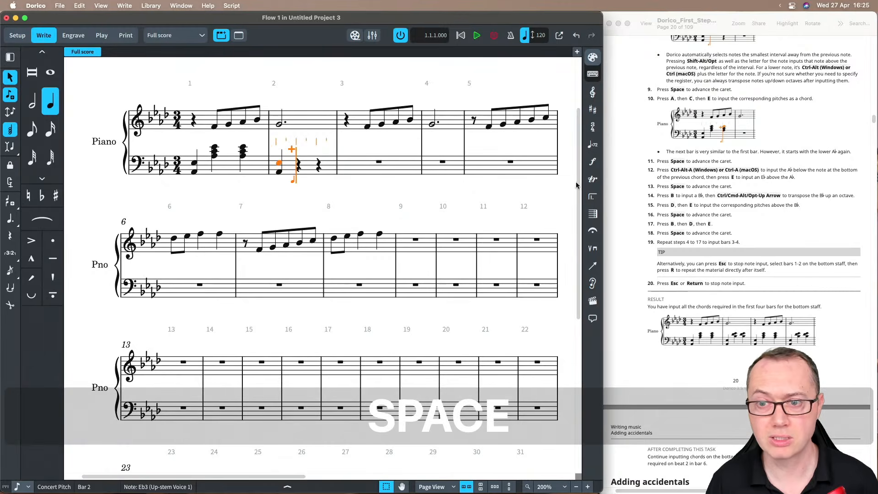
key("b")
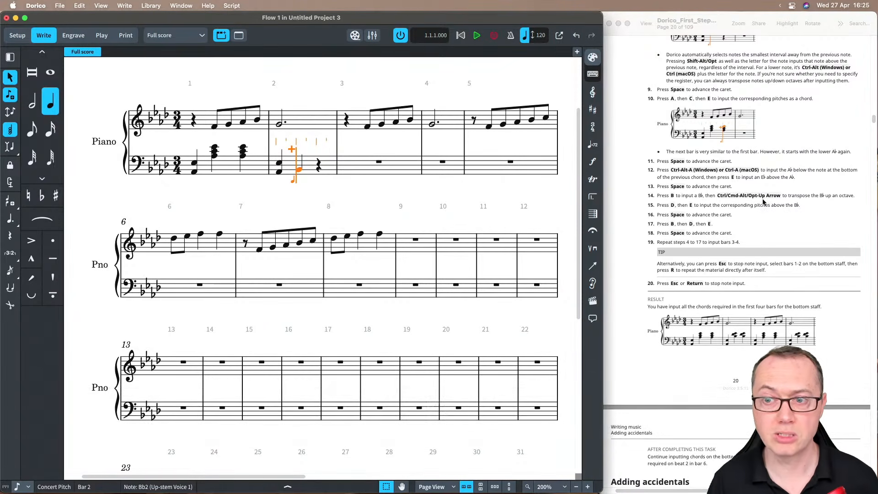
key("alt+super+Up")
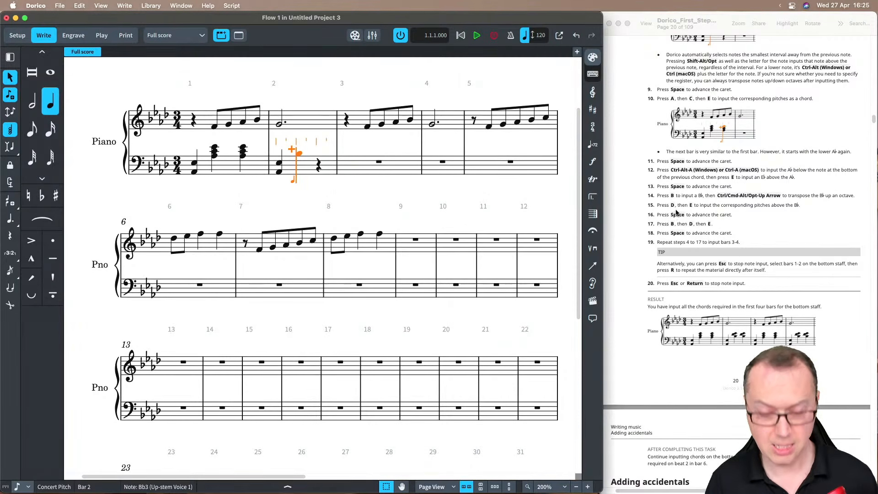
key("e")
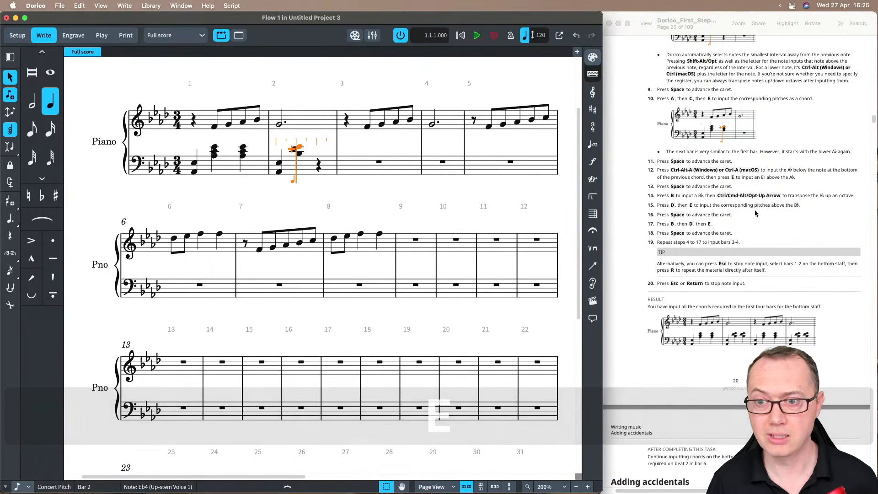
key("space")
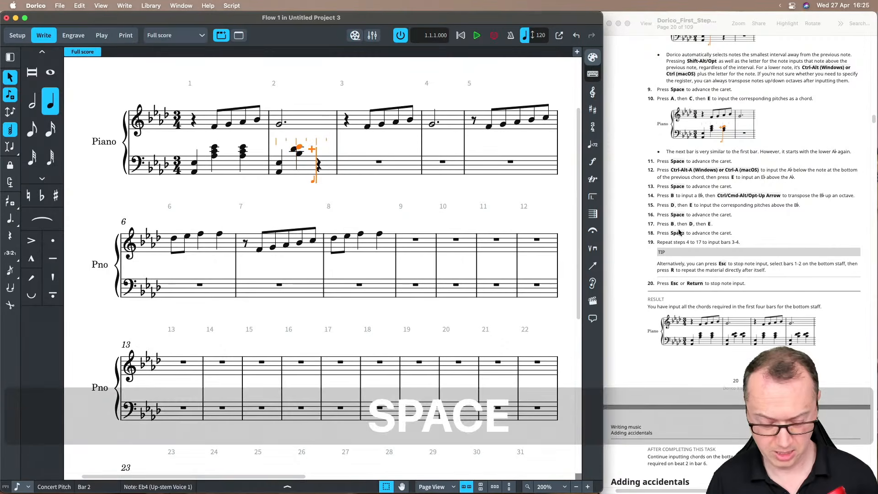
Step: Complete the beat 3 chord of bar 2 on the bottom staff with D♭ and E♭, and stop note input
key("d")
key("e")
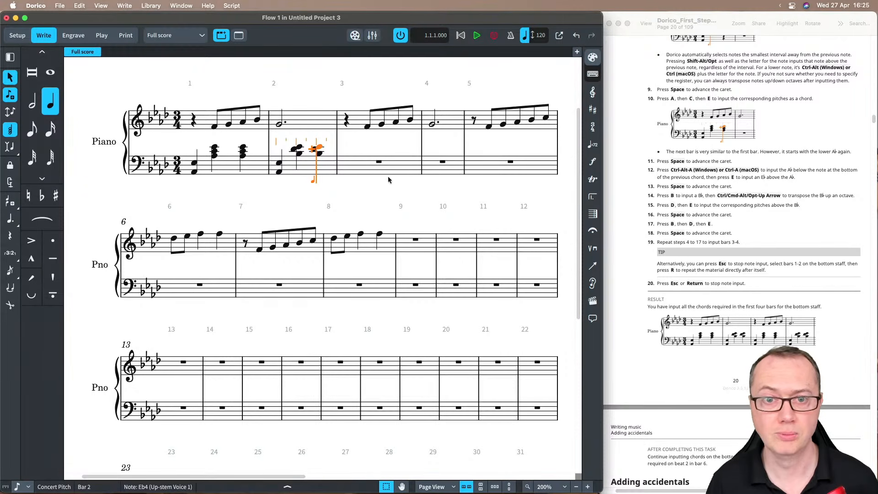
key("Return")
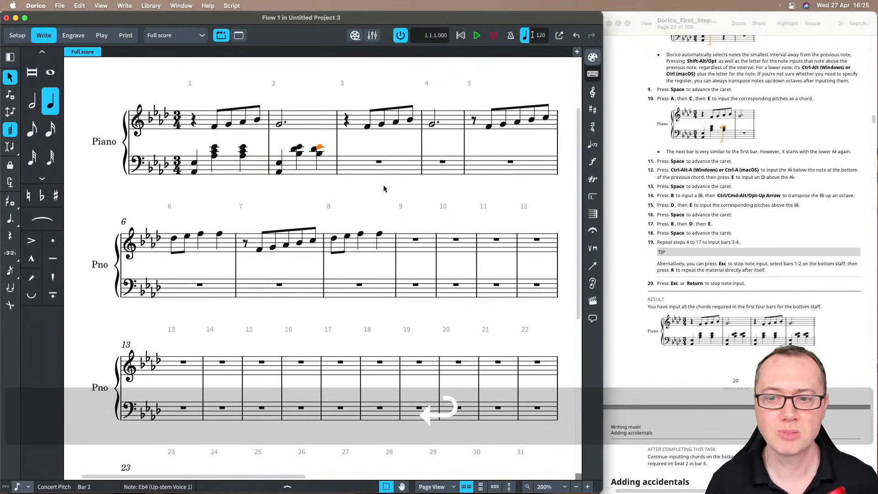
Step: Select the chords in bars 1–2 of the bottom staff and repeat them directly into bars 3–4
scroll(366, 192, "up", 2)
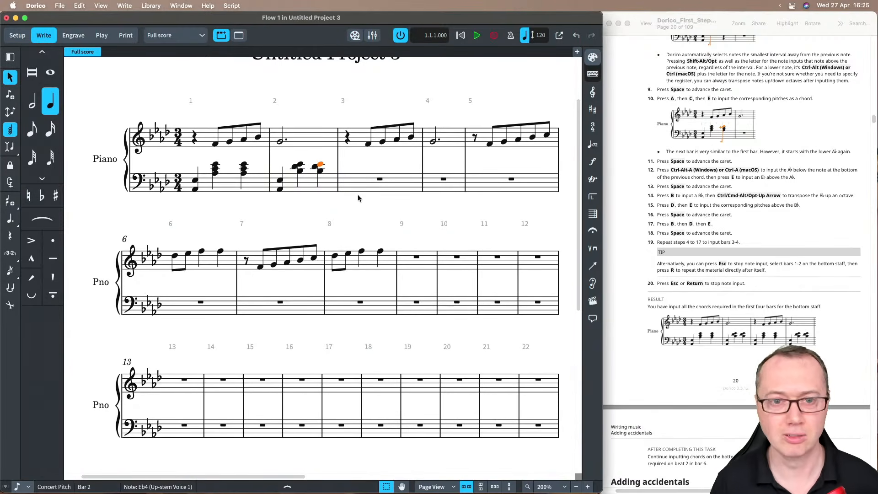
left_click(230, 187)
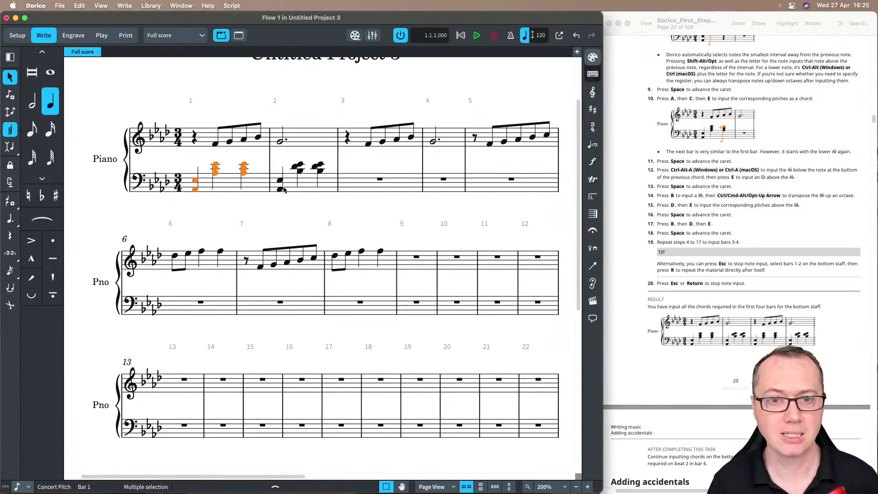
left_click(309, 190, "shift")
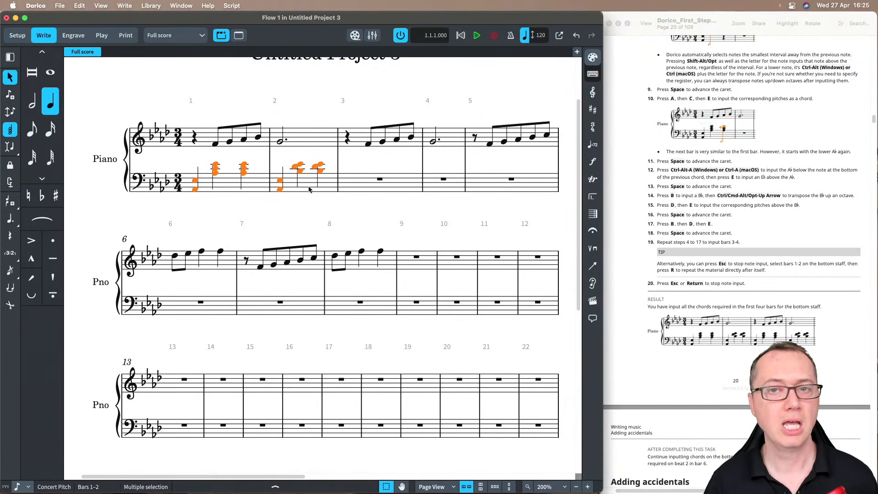
key("r")
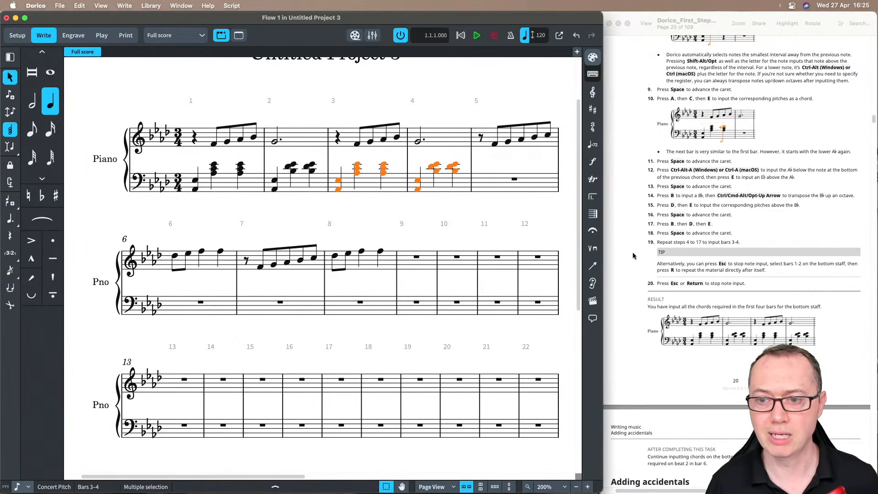
Step: Start note input in bar 5 of the bottom staff with chord input off, and input a quarter-note chord of A♭2 and E♭3 on beat 1
scroll(635, 256, "down", 3)
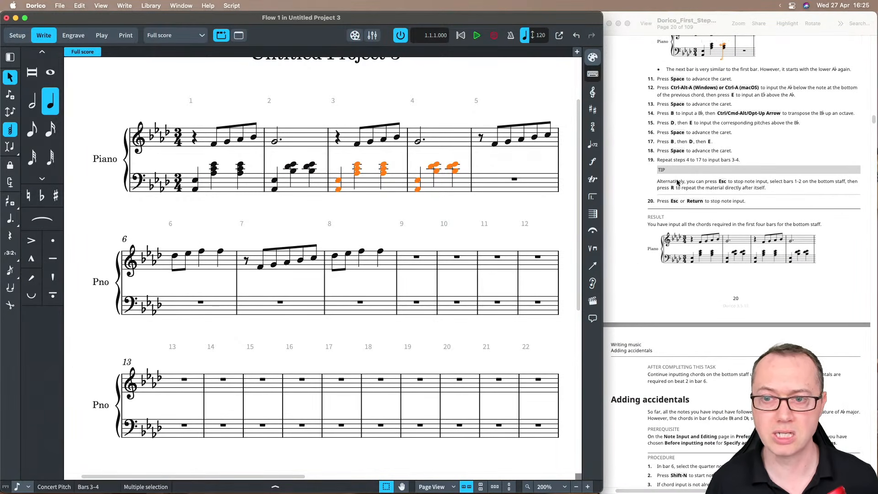
scroll(677, 182, "down", 4)
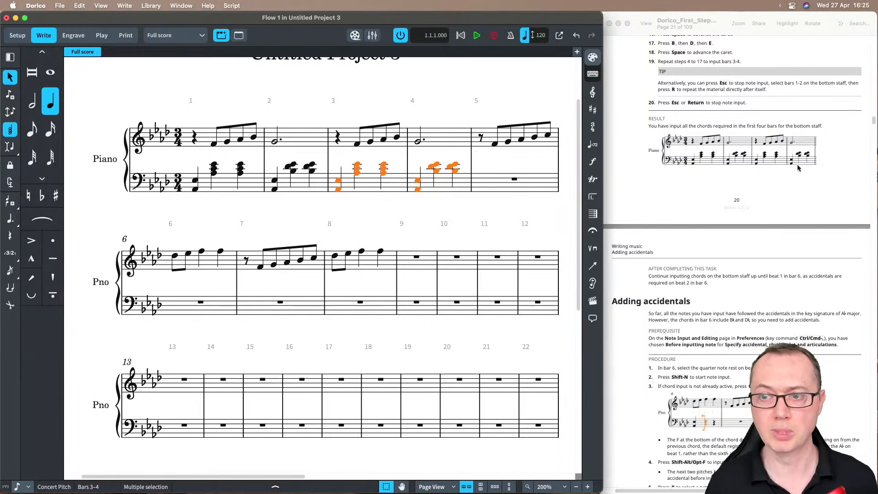
scroll(627, 237, "down", 4)
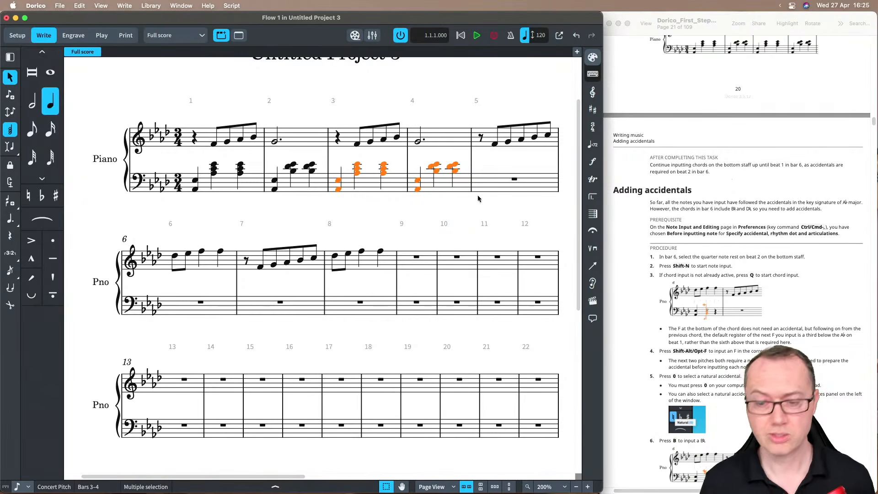
scroll(427, 197, "right", 2)
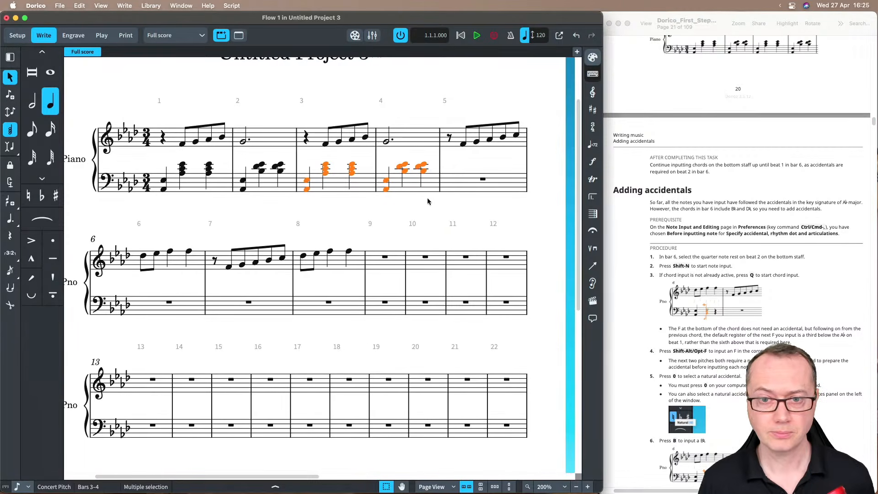
left_click(478, 182)
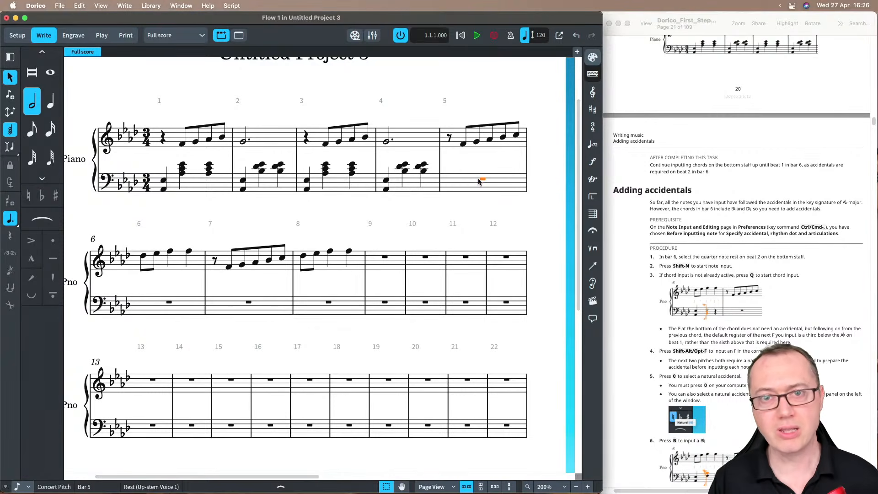
key("Return")
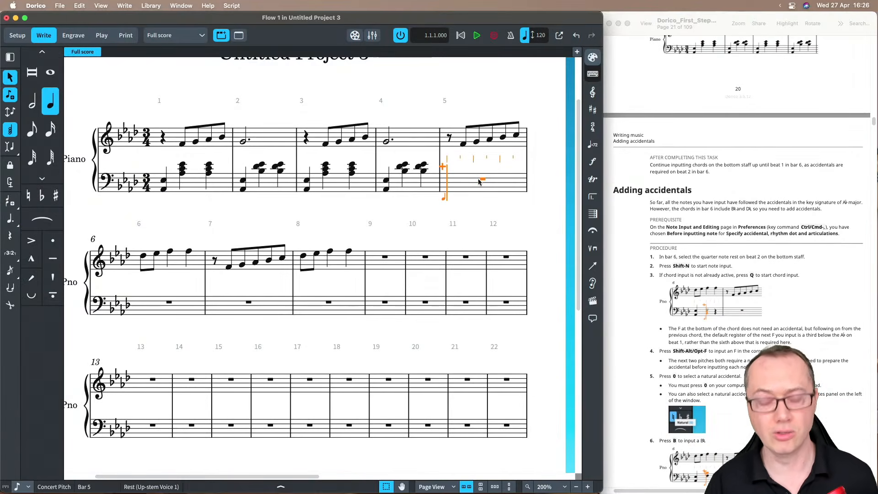
key("q")
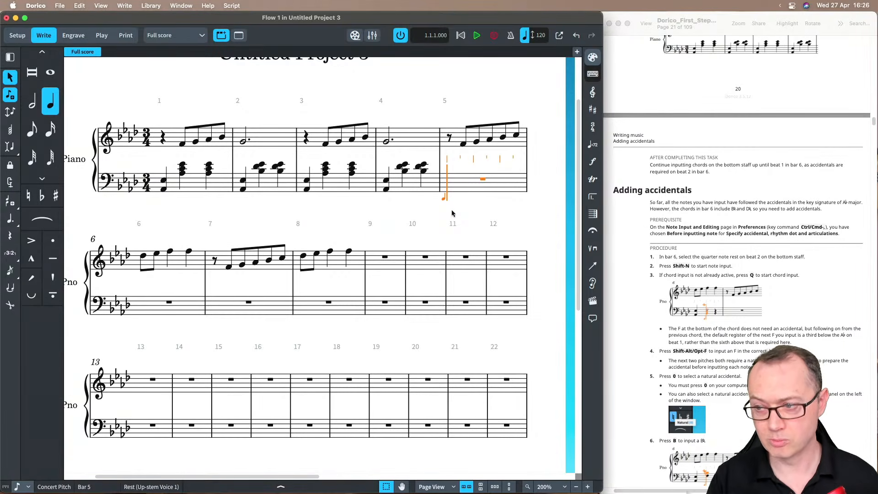
key("6")
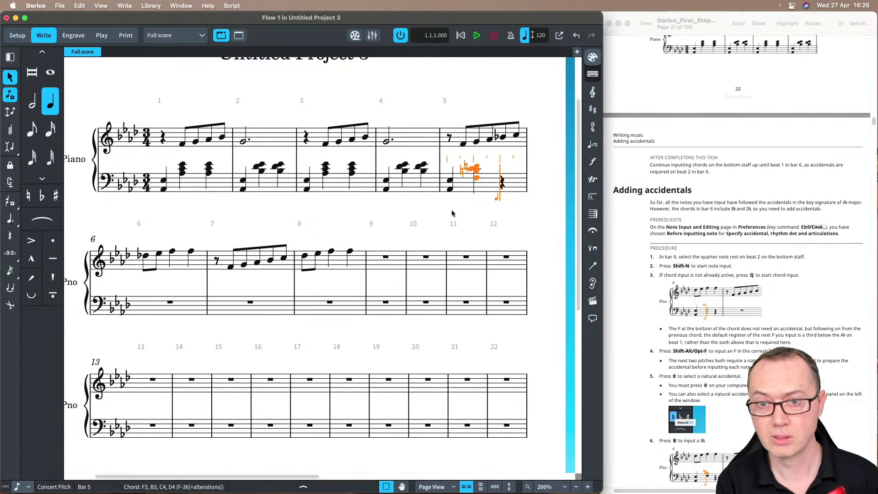
Step: Replace the wrong chords on beats 2 and 3 of bar 5 with A♭, C and E♭, and put A♭2 and E♭3 on beat 1 of bar 6
key("super+z")
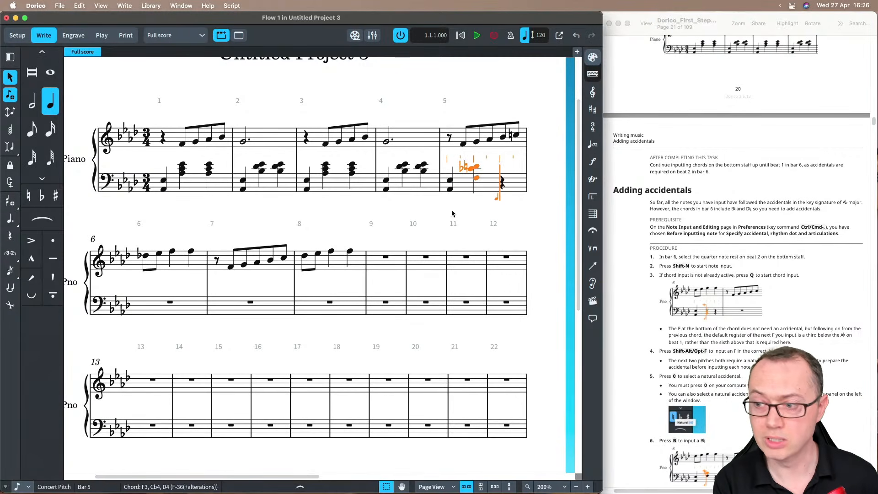
key("r")
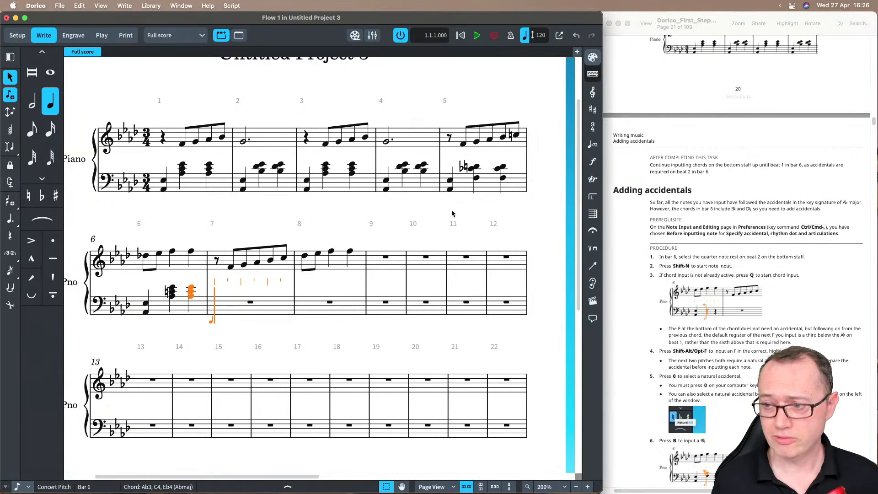
key("BackSpace")
key("BackSpace")
key("BackSpace")
key("BackSpace")
key("BackSpace")
key("BackSpace")
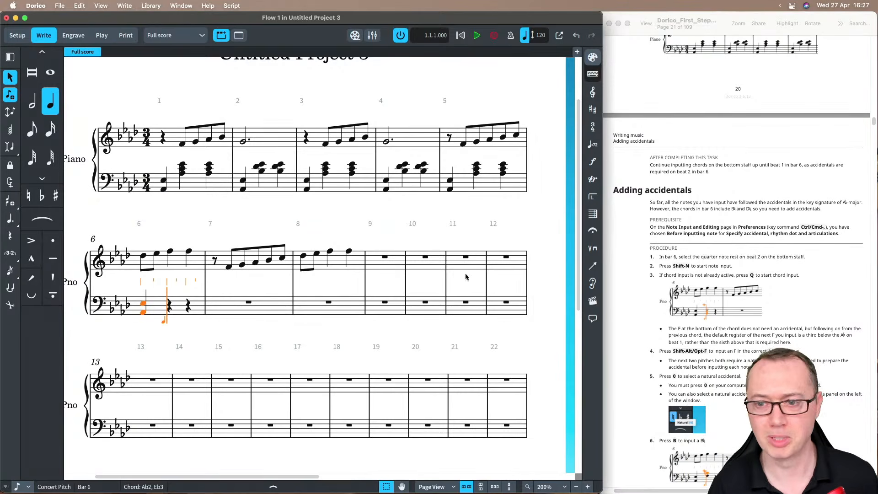
Step: Turn on chord input and input a quarter note F3 on beat 2 of bar 6, forcing it above the previous chord's lowest note
scroll(711, 303, "down", 3)
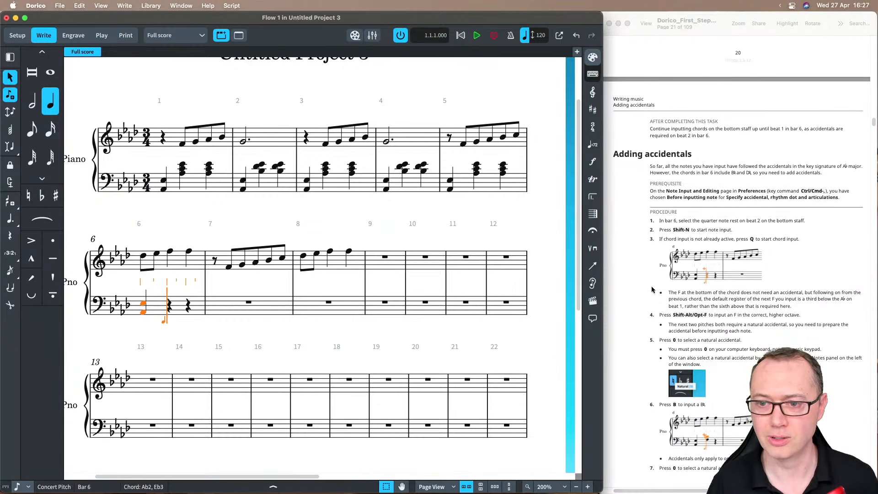
scroll(633, 281, "down", 1)
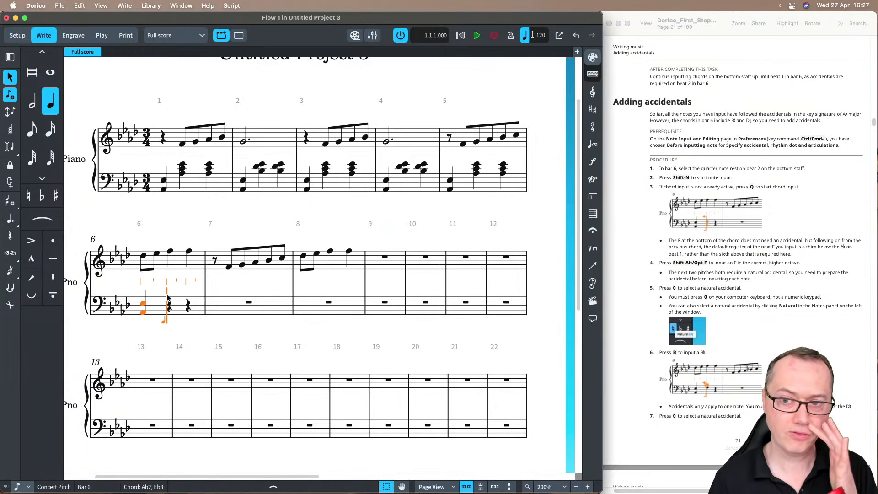
key("q")
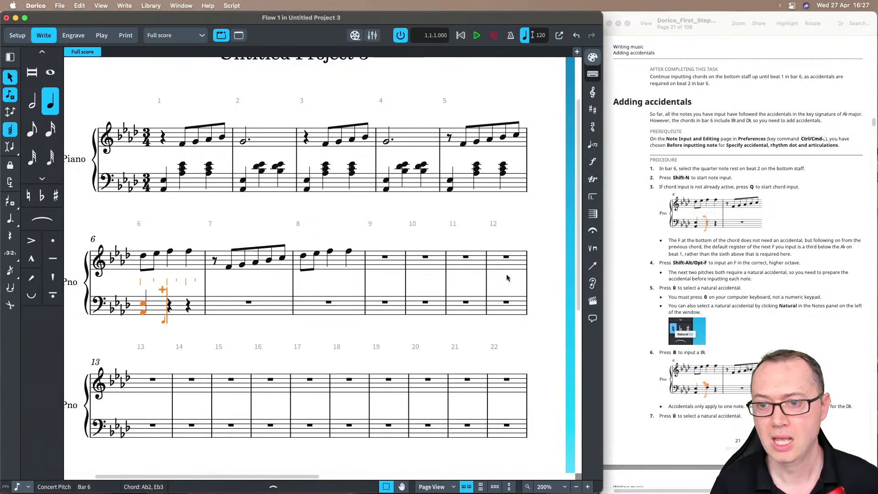
scroll(645, 239, "down", 3)
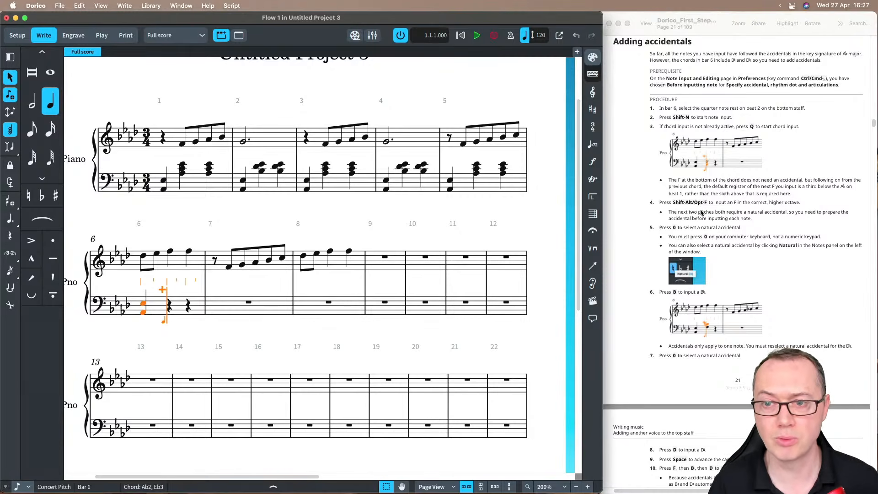
key("shift+alt+f")
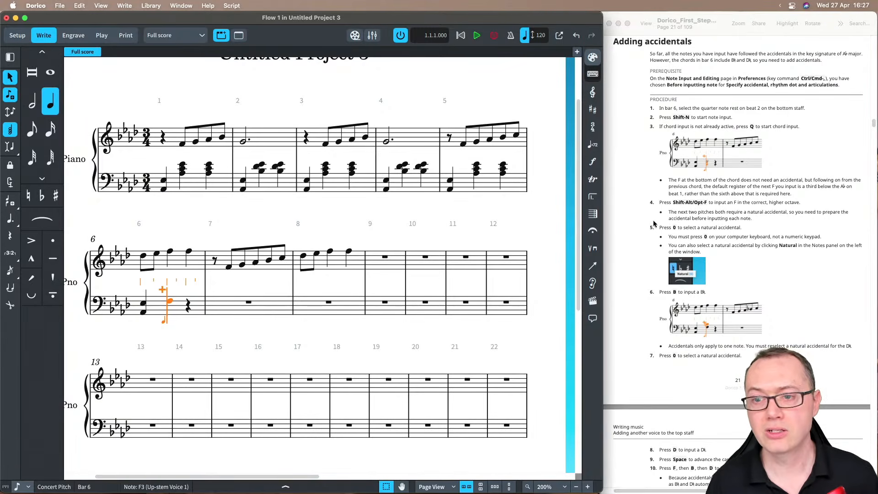
Step: Add B natural and D natural above the F on beat 2 of bar 6, choosing the natural accidental before each note
scroll(641, 235, "down", 2)
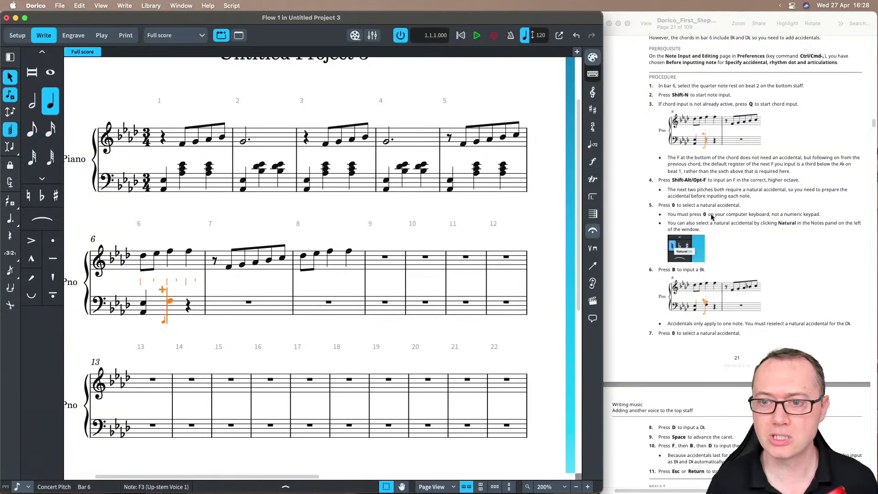
scroll(631, 220, "down", 1)
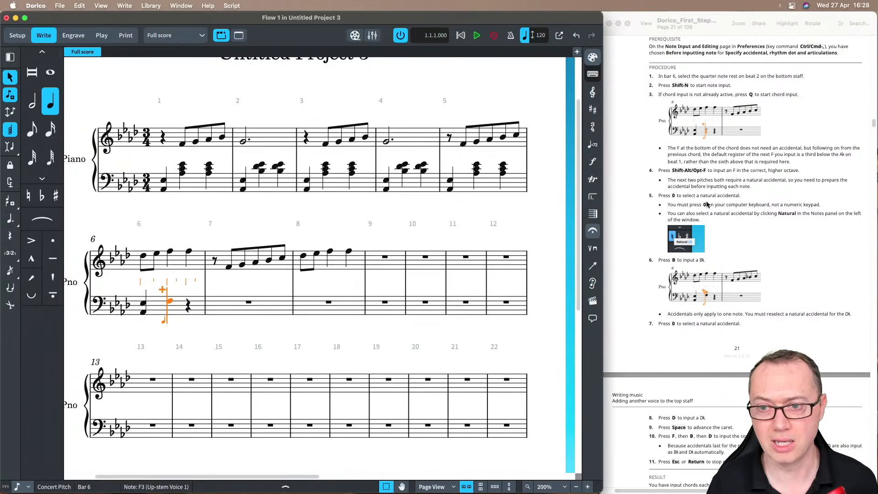
scroll(729, 223, "down", 2)
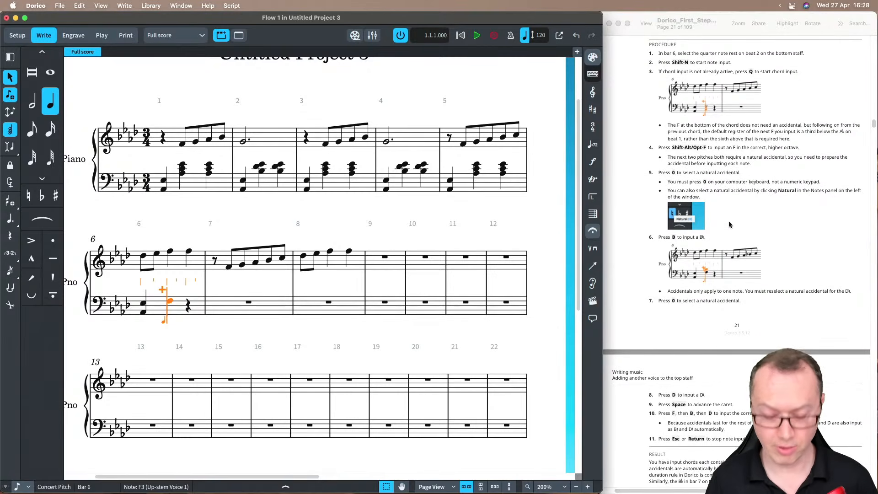
key("0")
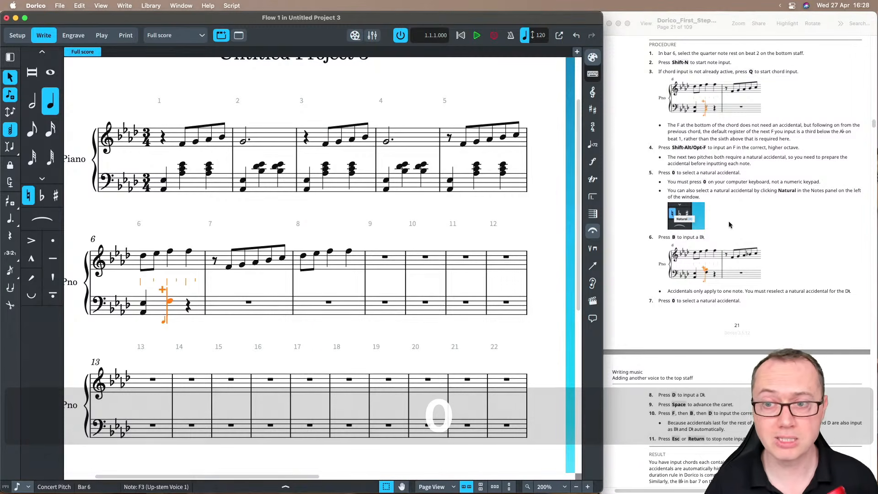
scroll(729, 222, "down", 3)
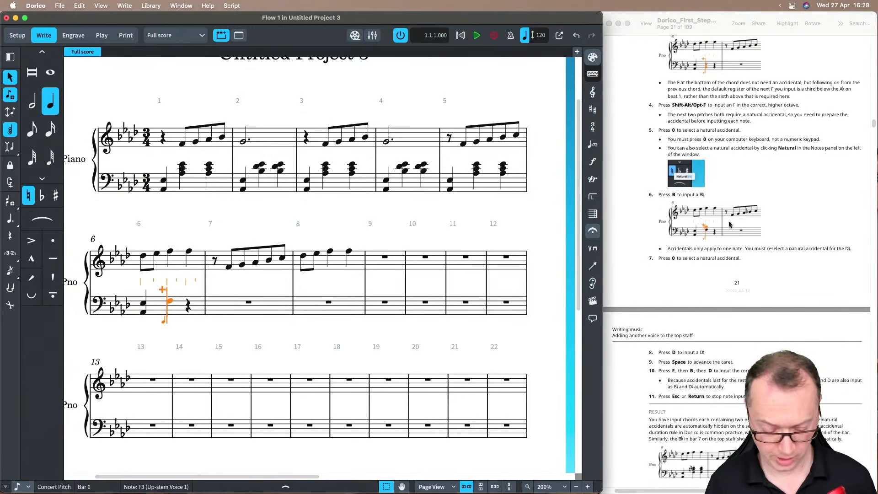
key("b")
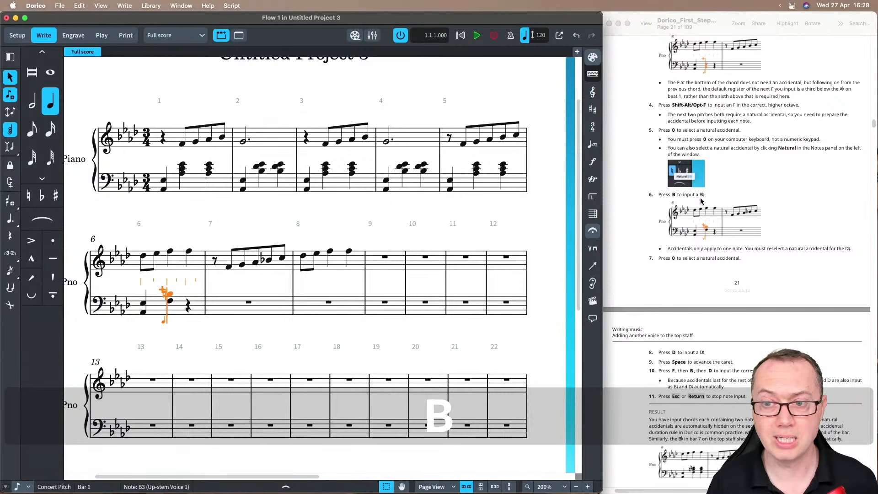
scroll(695, 242, "down", 3)
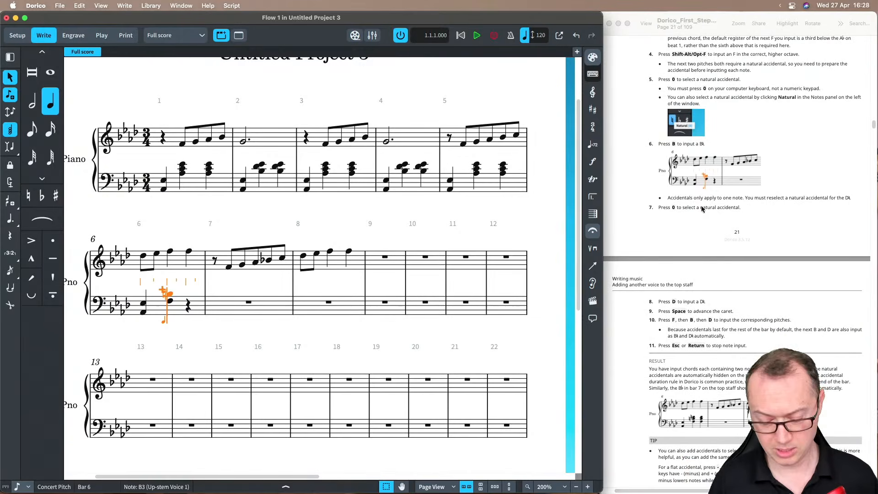
key("0")
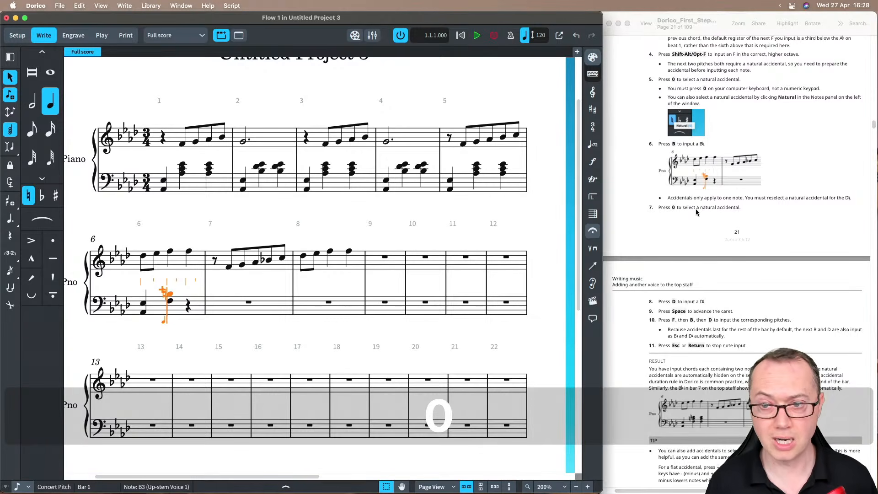
key("d")
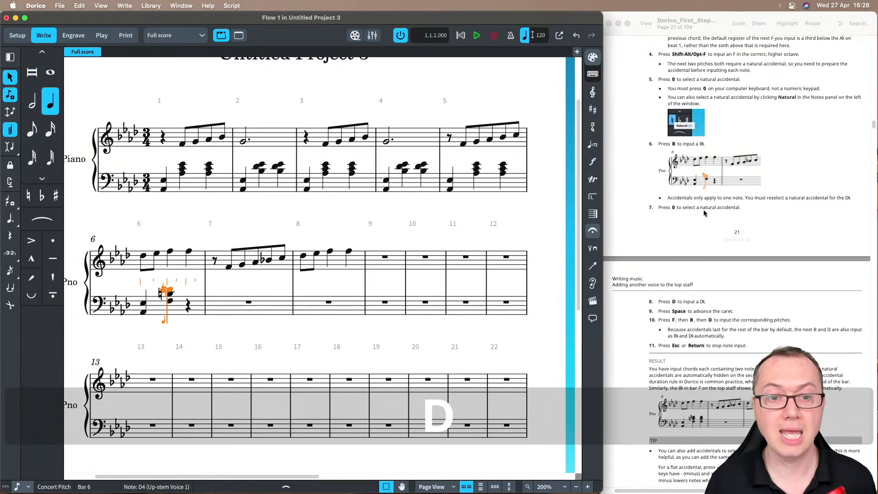
Step: Advance the caret to beat 3 of bar 6 and input a quarter-note chord of F, B and D
scroll(707, 207, "down", 5)
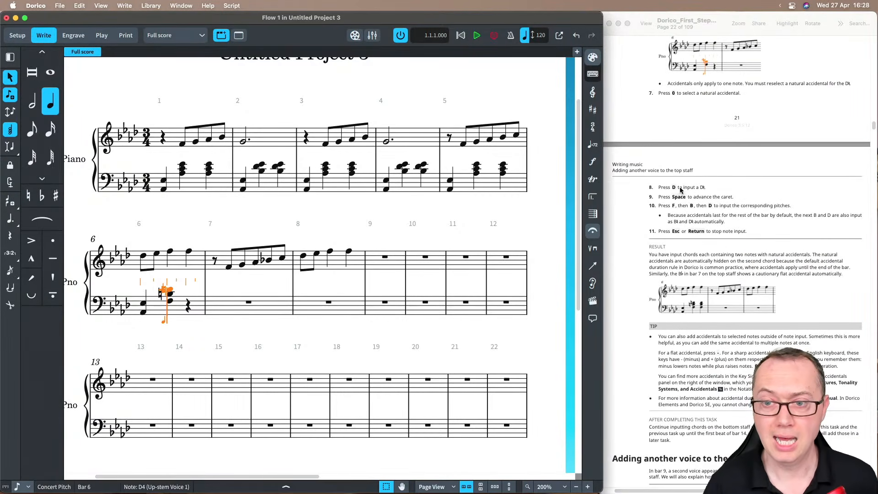
key("space")
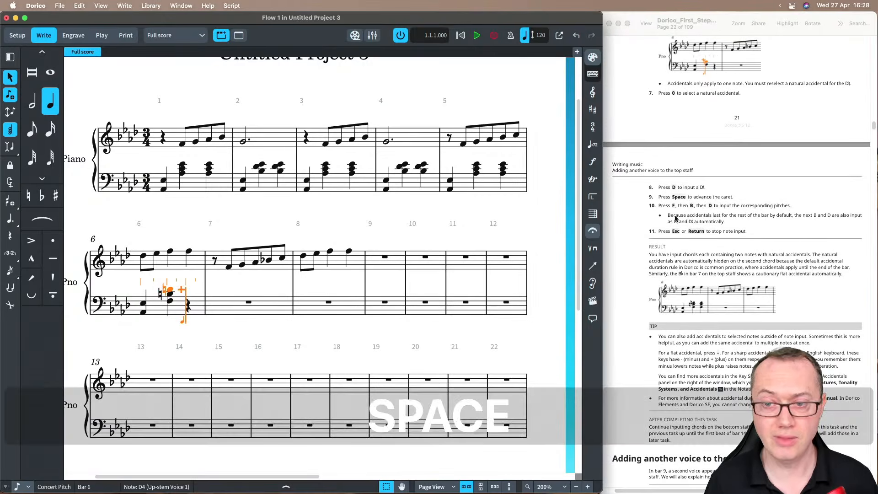
key("f")
key("b")
key("d")
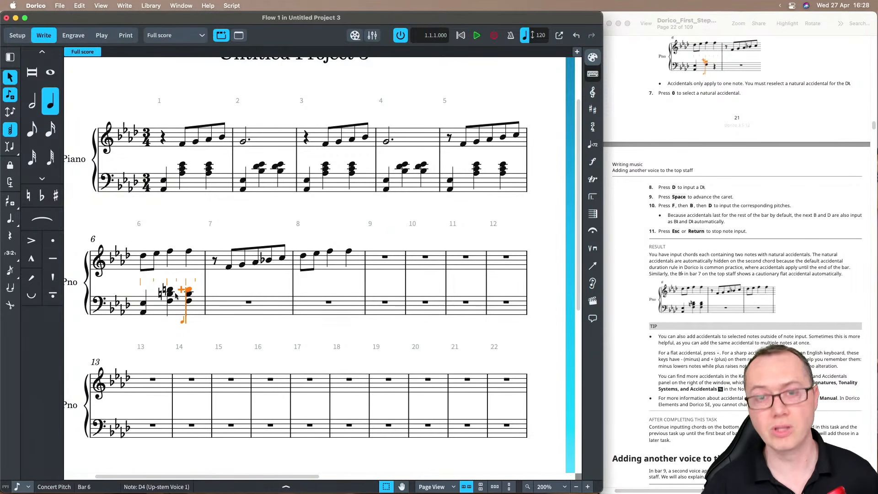
scroll(177, 296, "down", 1)
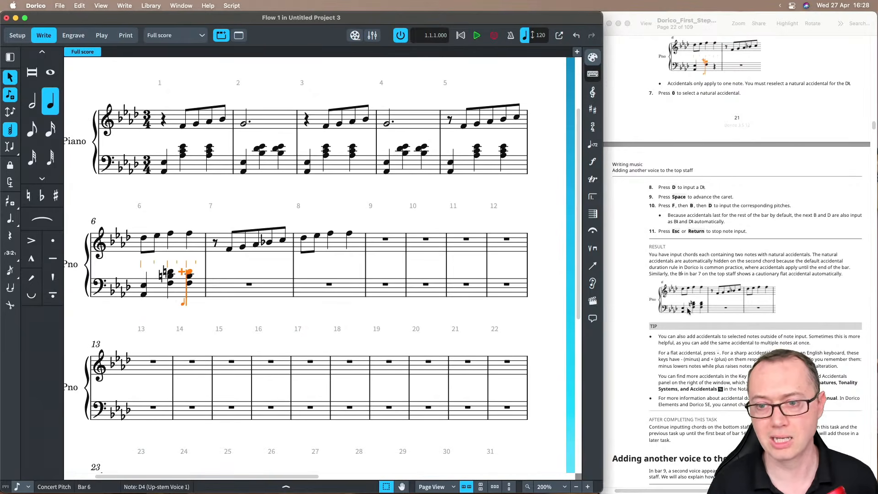
Step: Read the guide's tip on accidentals and examine the tonality systems and accidentals available for the flow
scroll(633, 292, "down", 7)
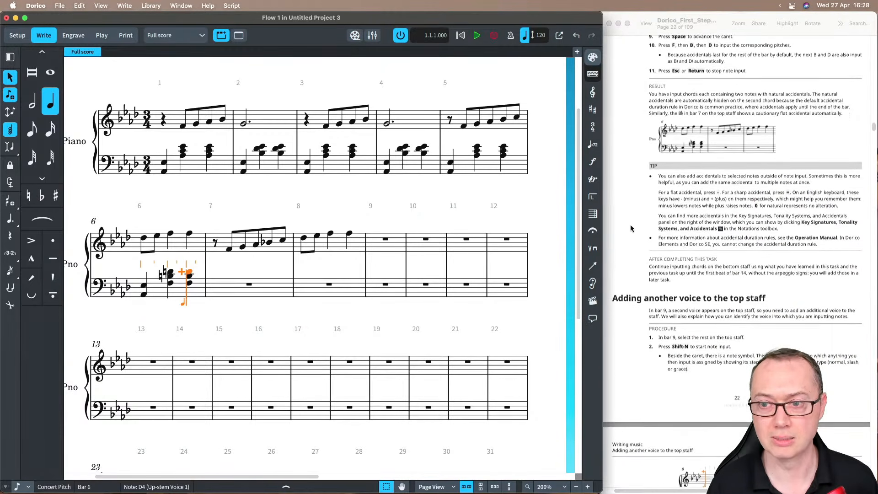
scroll(631, 224, "down", 1)
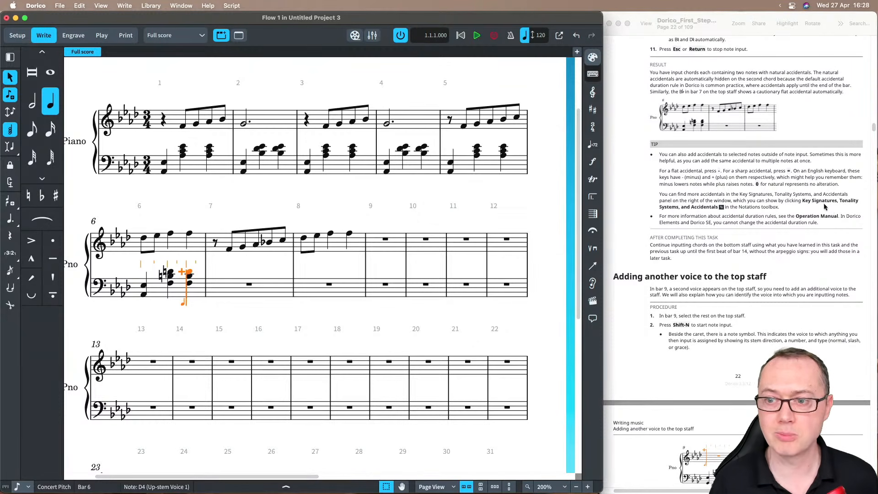
left_click(592, 109)
left_click(532, 81)
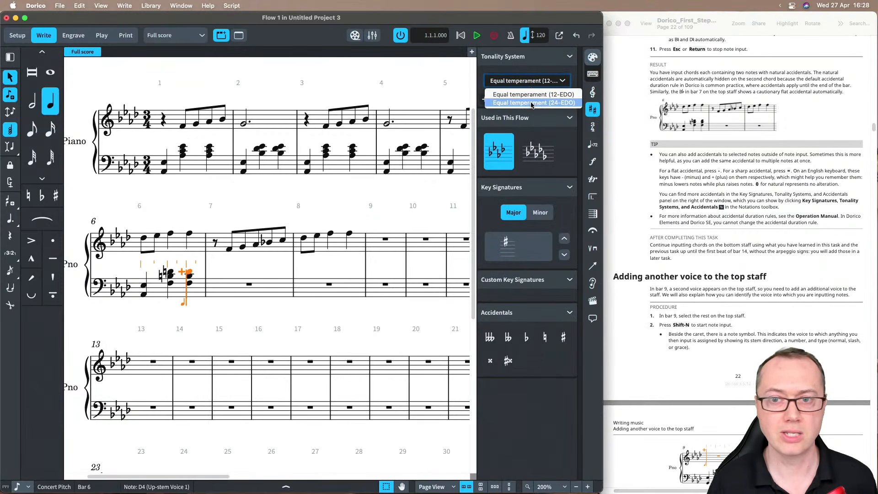
left_click(530, 71)
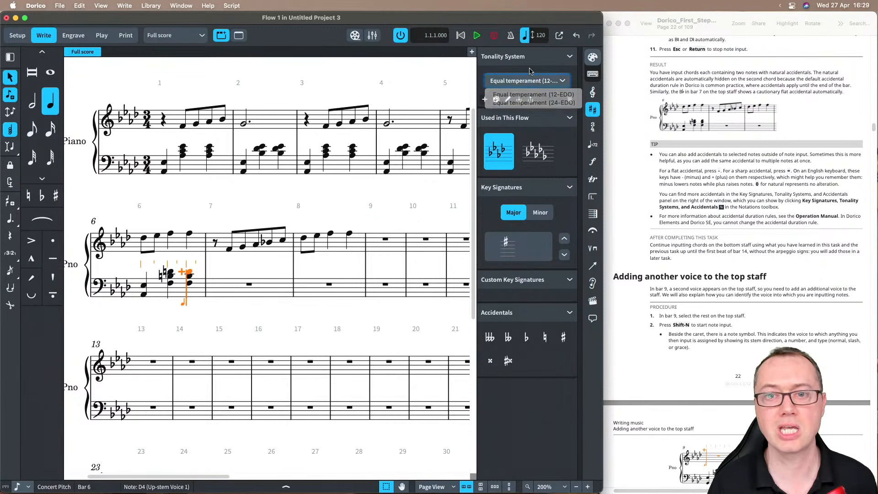
left_click(593, 110)
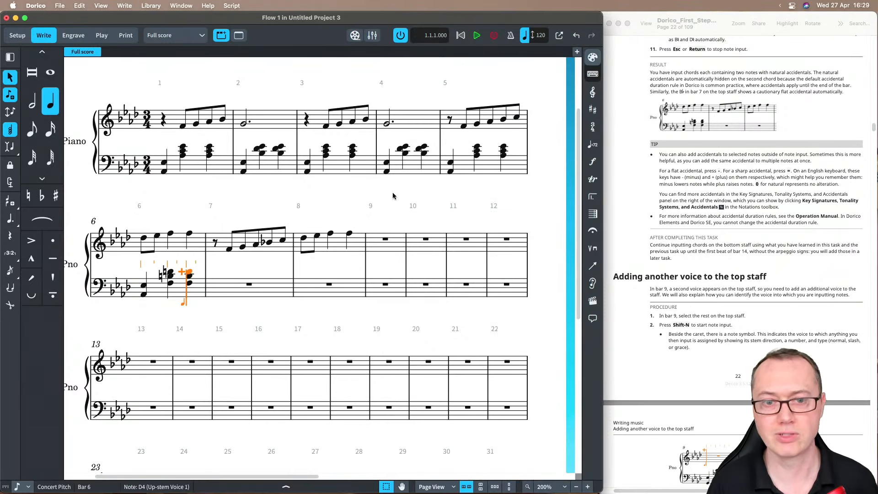
Step: Advance the caret to bar 7, turn off chord input, and continue the bottom-staff notes and chords through beat 1 of bar 14
scroll(345, 203, "down", 2)
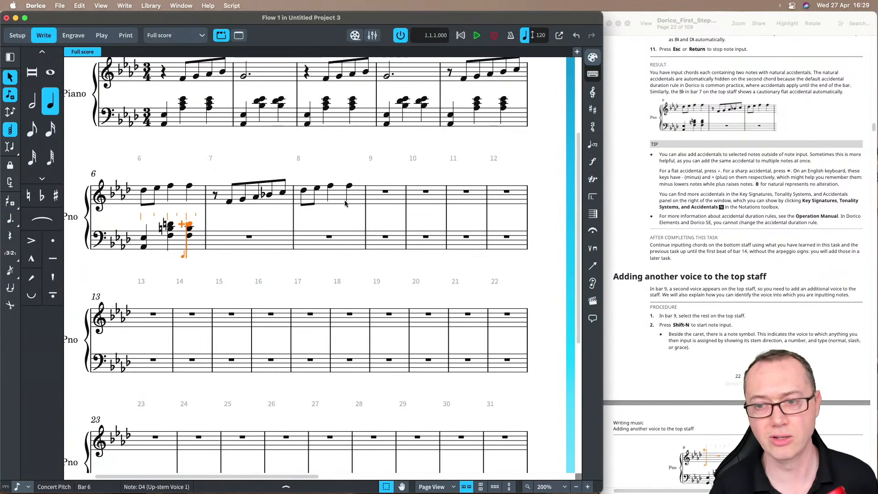
scroll(625, 241, "down", 4)
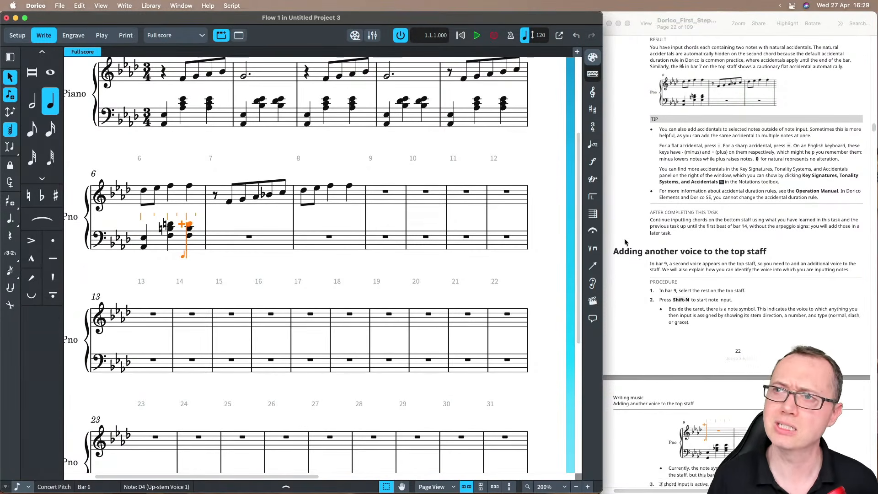
scroll(625, 242, "down", 1)
scroll(625, 229, "down", 3)
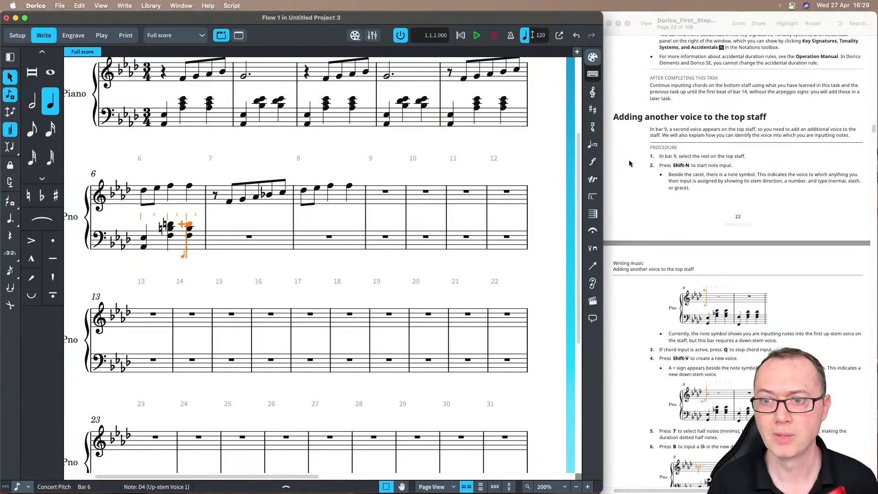
scroll(629, 164, "down", 1)
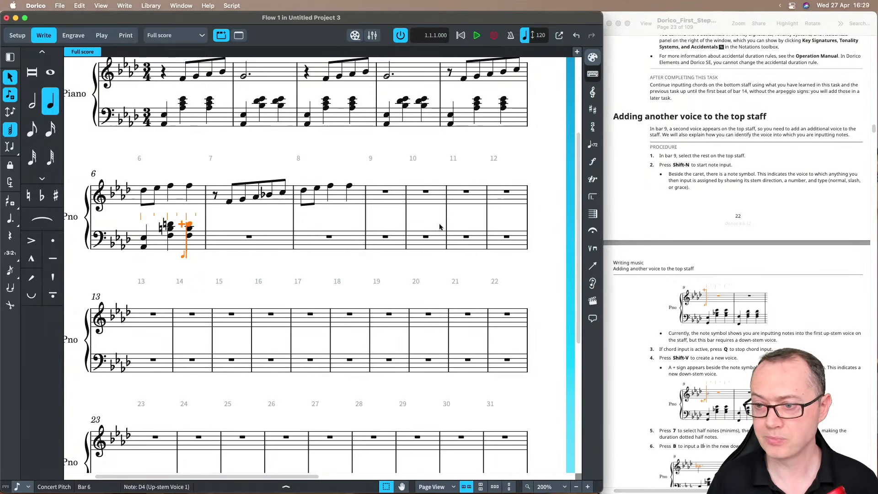
key("Right")
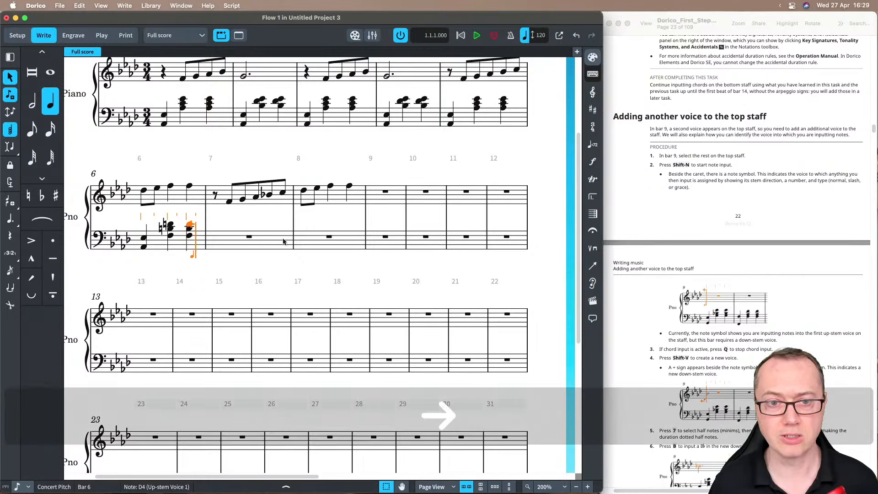
key("q")
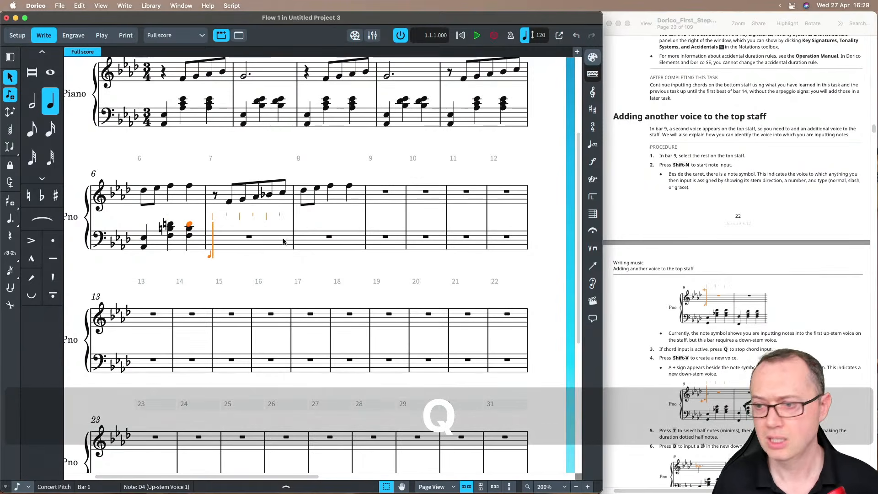
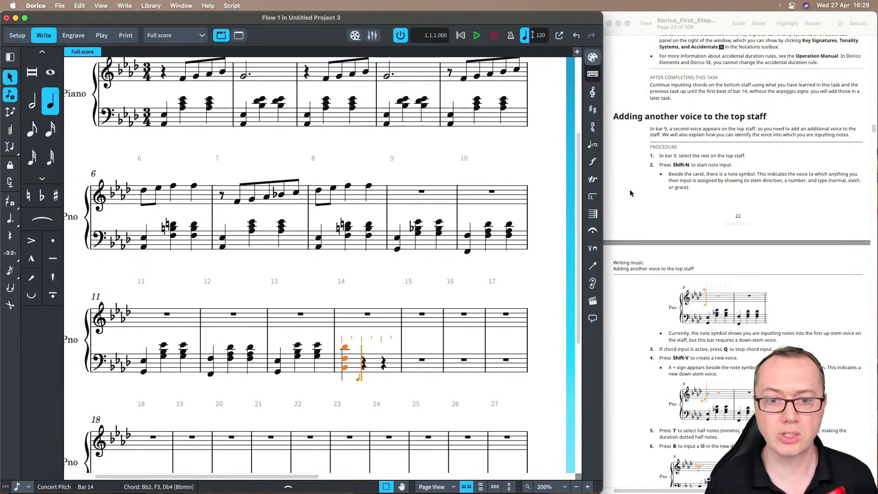
key("Escape")
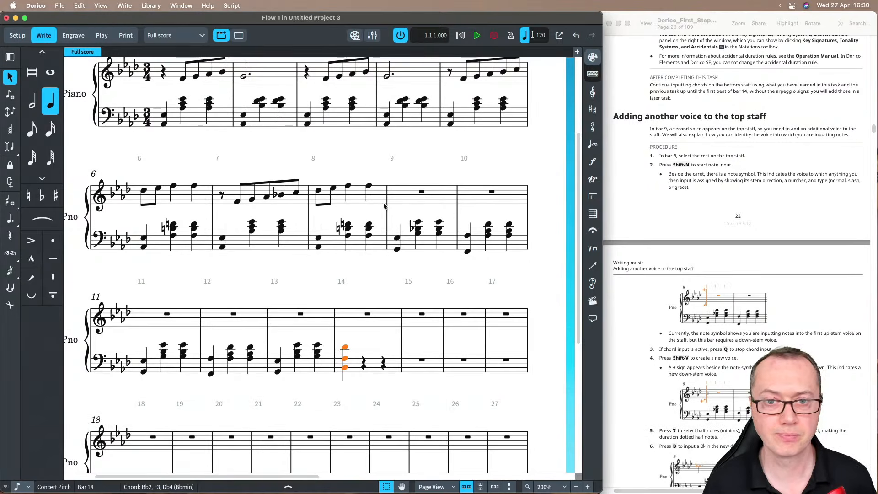
Step: Start note input at the rest in bar 9 of the top staff and create a new down-stem voice
left_click(421, 192)
key("shift+n")
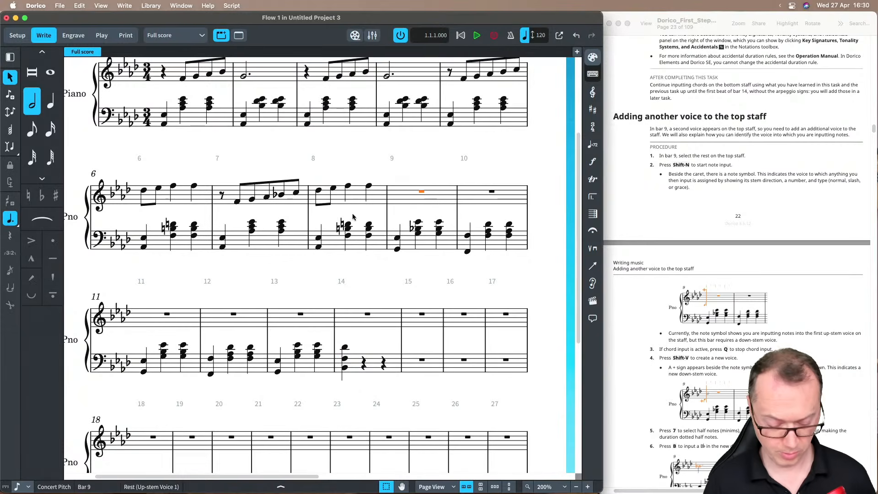
key("shift+n")
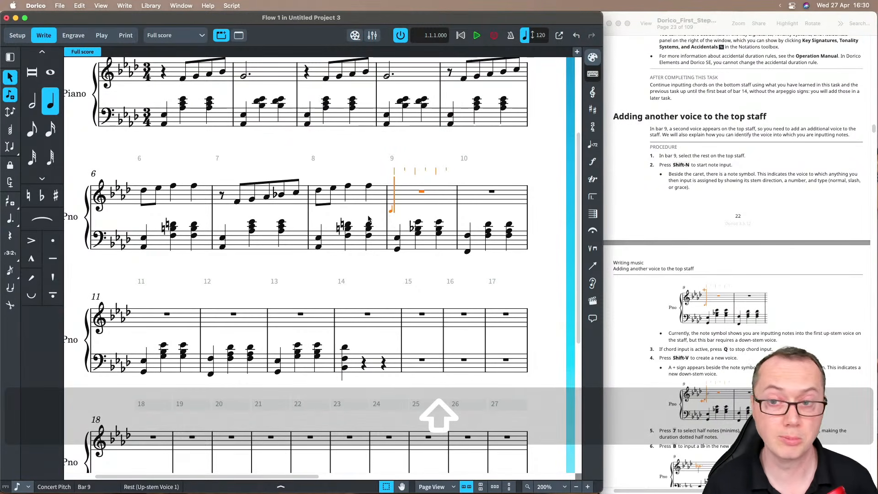
scroll(636, 205, "down", 2)
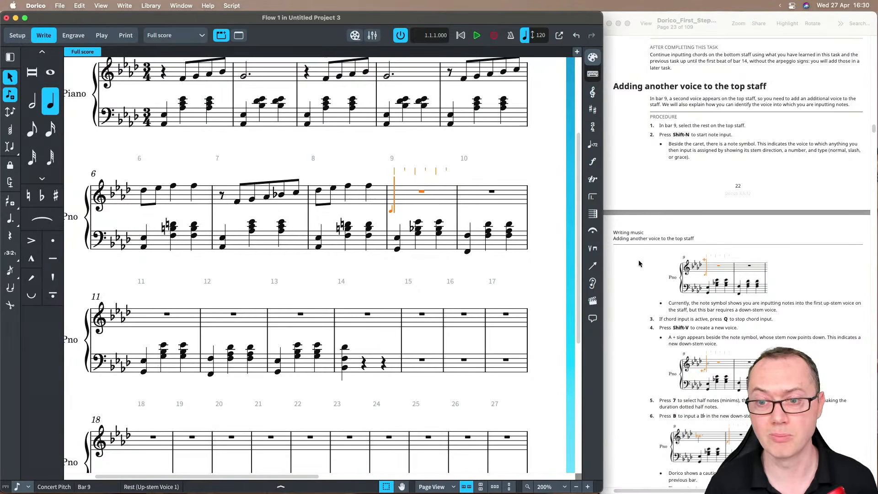
scroll(637, 265, "down", 5)
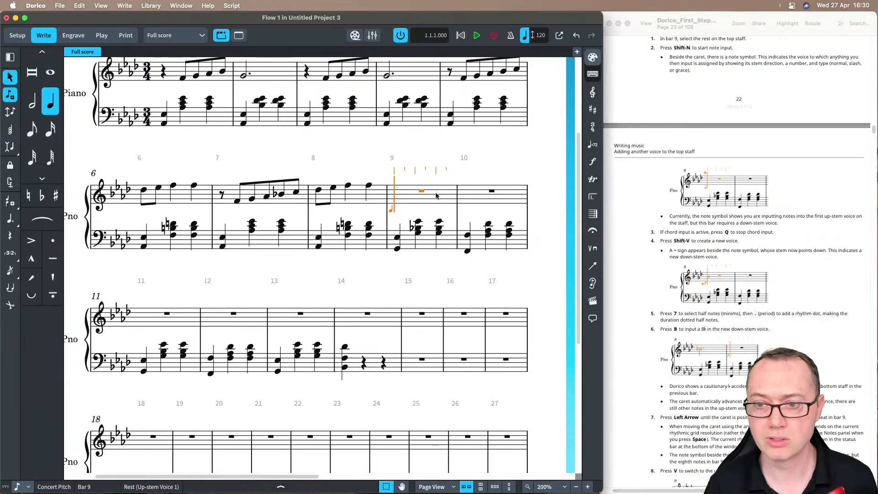
scroll(436, 196, "down", 2)
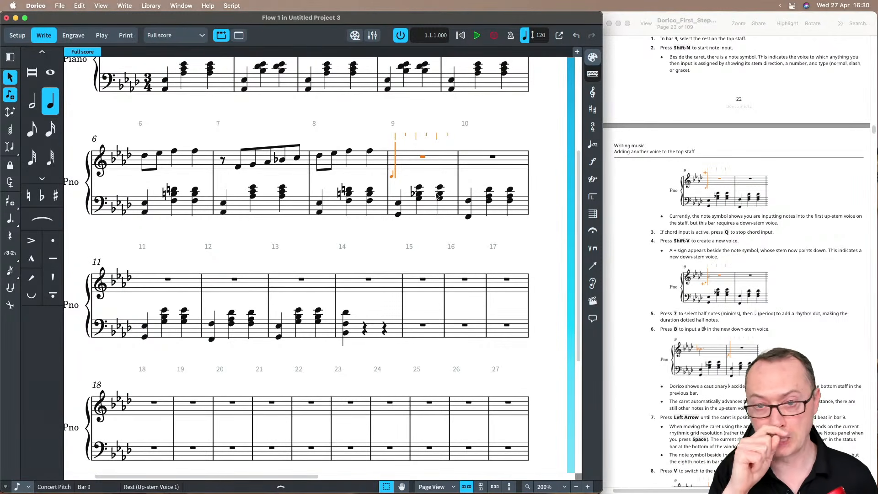
key("shift+v")
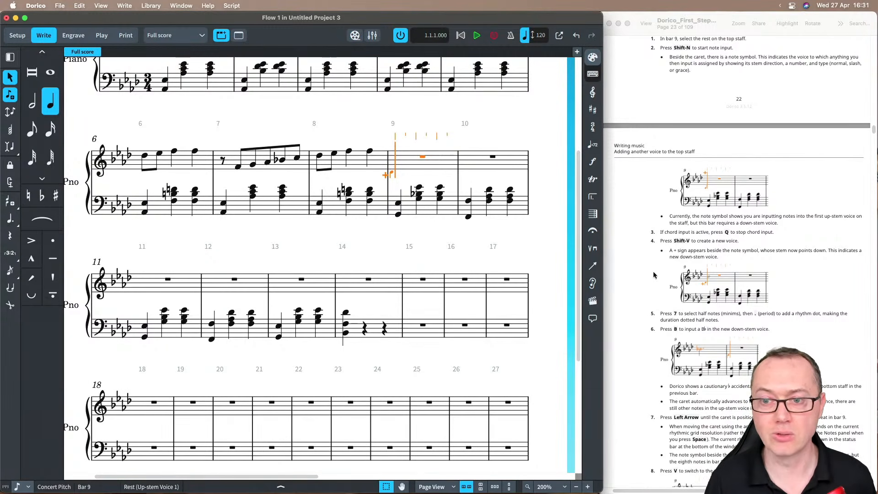
Step: Input a dotted half note B♭ in the new down-stem voice at the start of bar 9
scroll(644, 286, "down", 5)
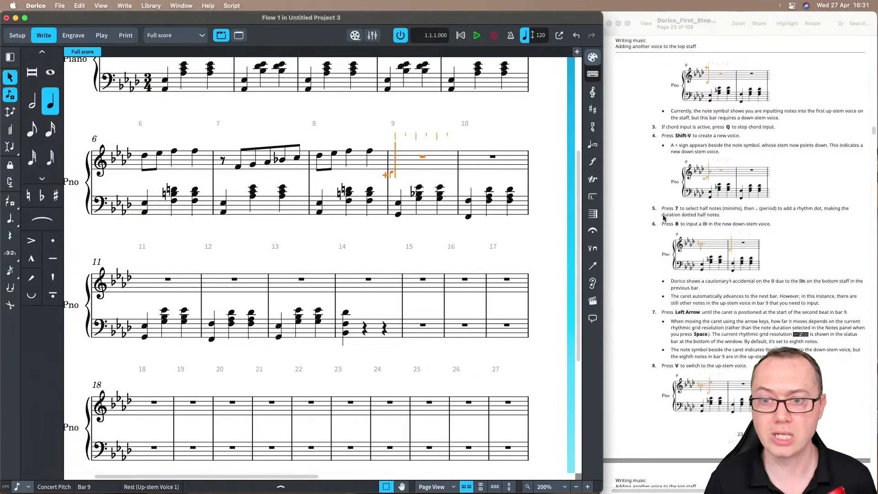
scroll(652, 212, "down", 1)
key("7")
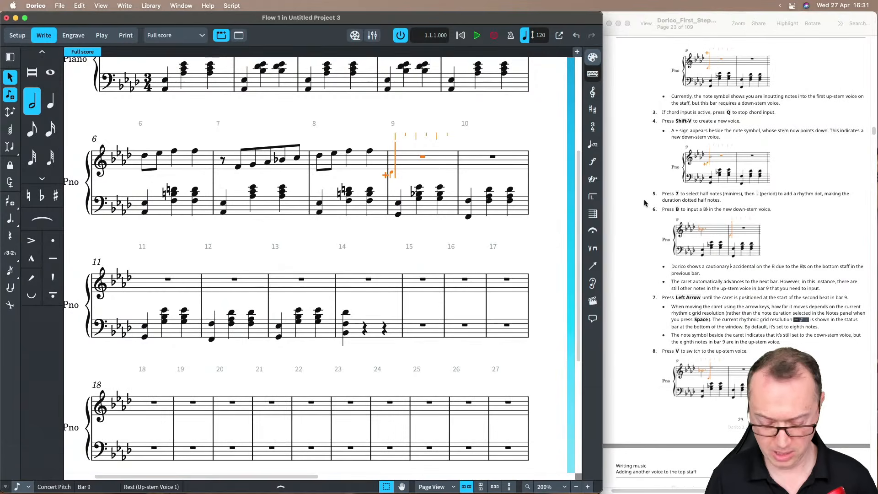
key("period")
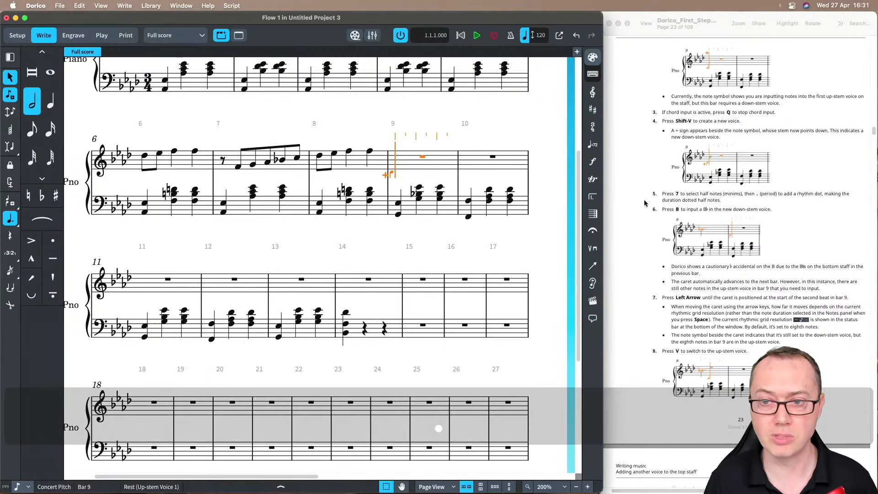
key("b")
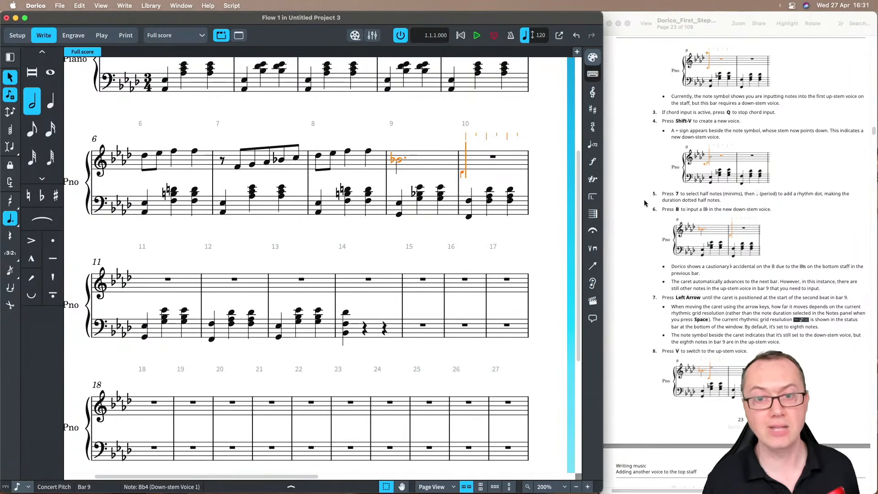
Step: Move the caret back to the start of the second beat in bar 9 on the top staff
scroll(622, 255, "down", 3)
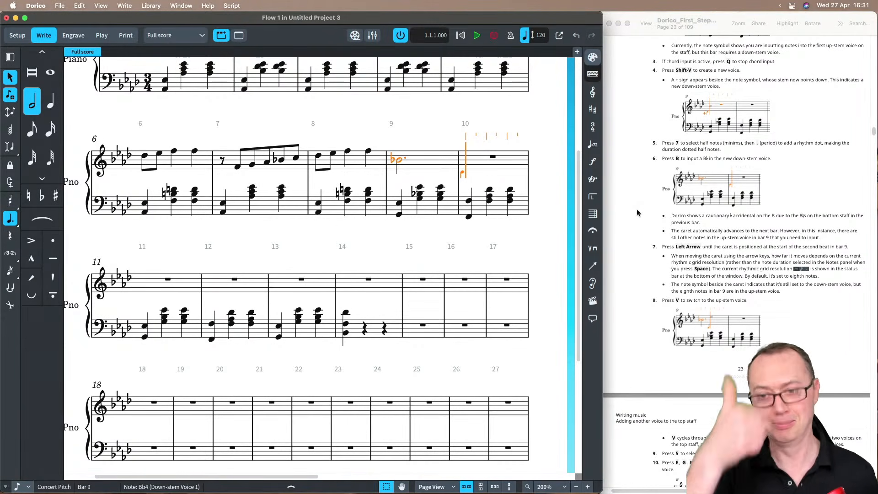
scroll(637, 212, "down", 4)
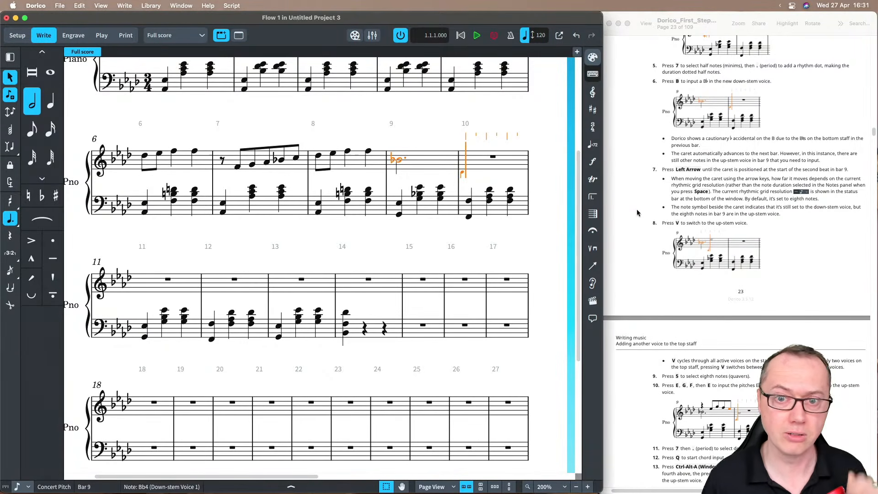
key("Left")
key("Left")
key("Left")
key("Left")
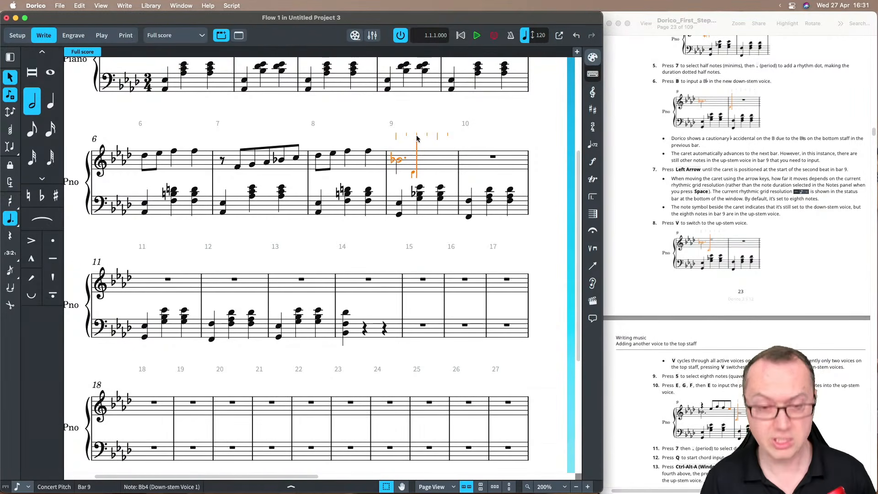
key("F6")
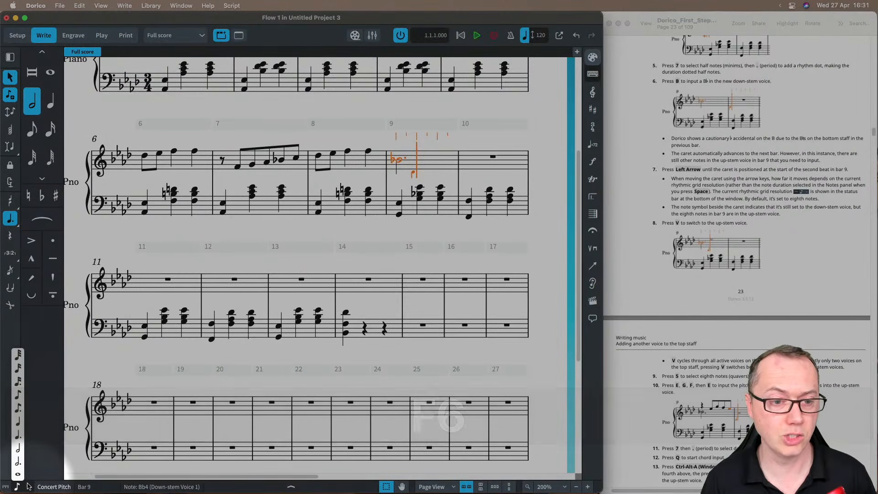
key("F6")
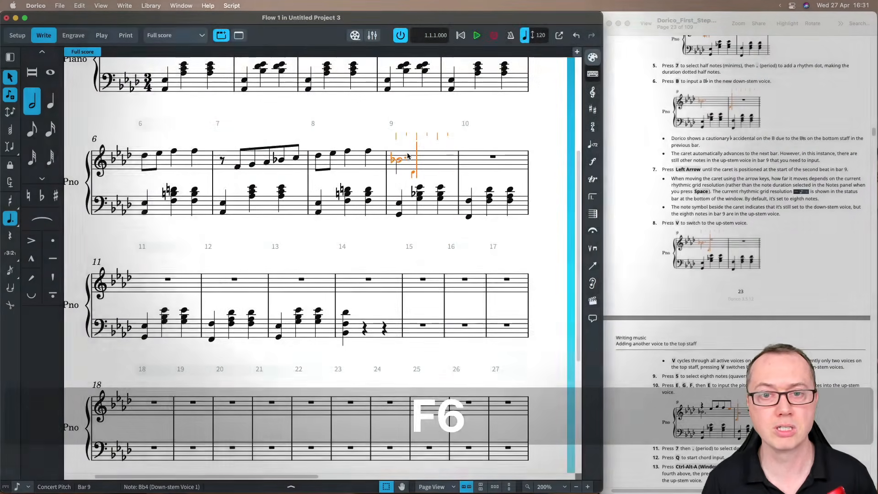
key("Right")
key("Right")
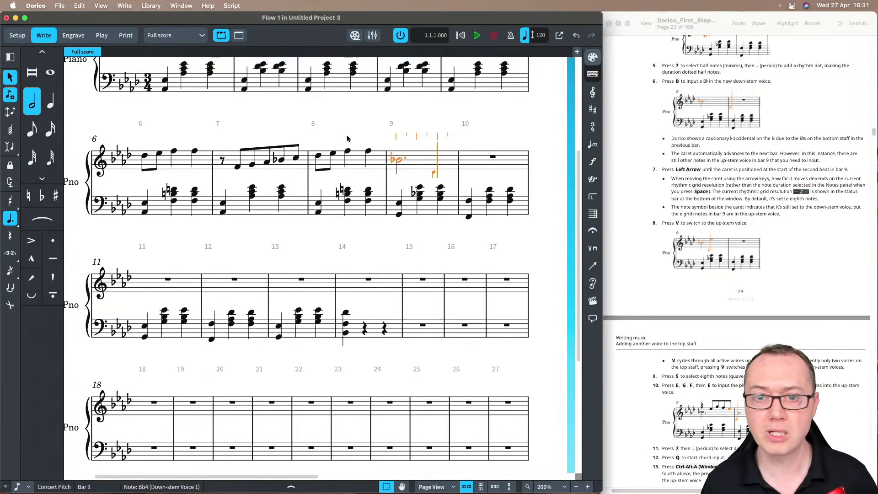
key("Left")
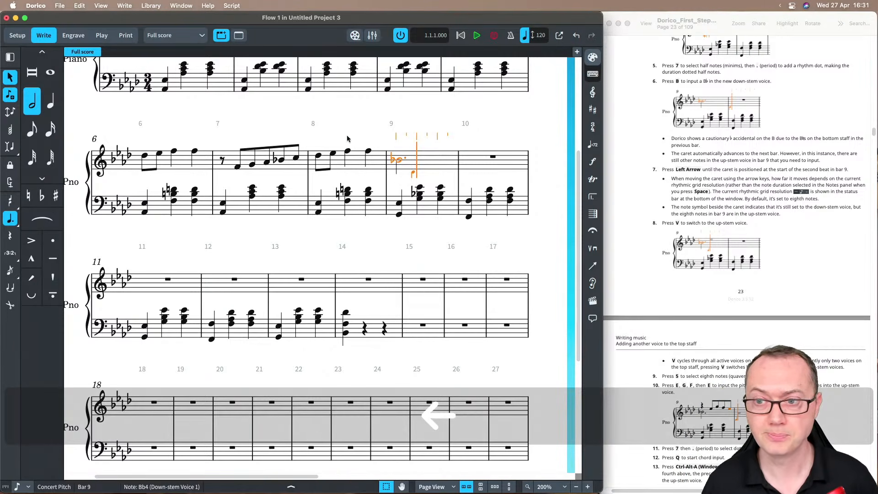
Step: Switch note input from the down-stem voice to the up-stem voice at beat 2 of bar 9
scroll(652, 217, "down", 3)
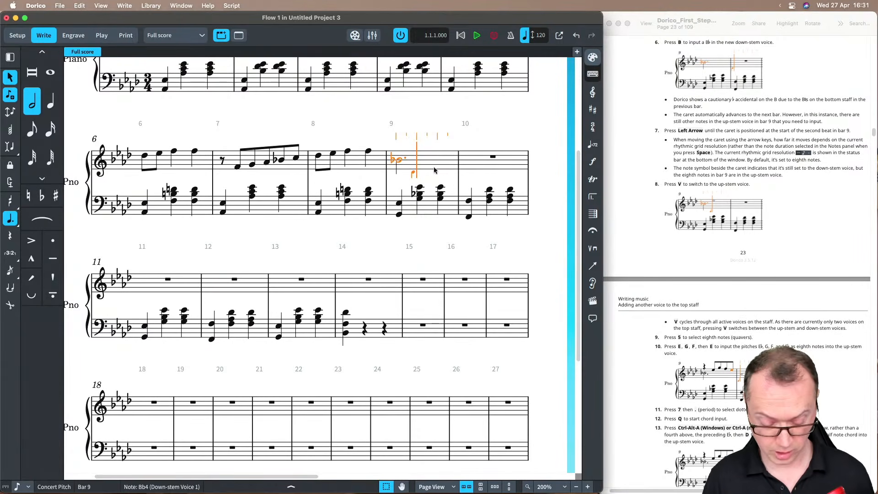
key("v")
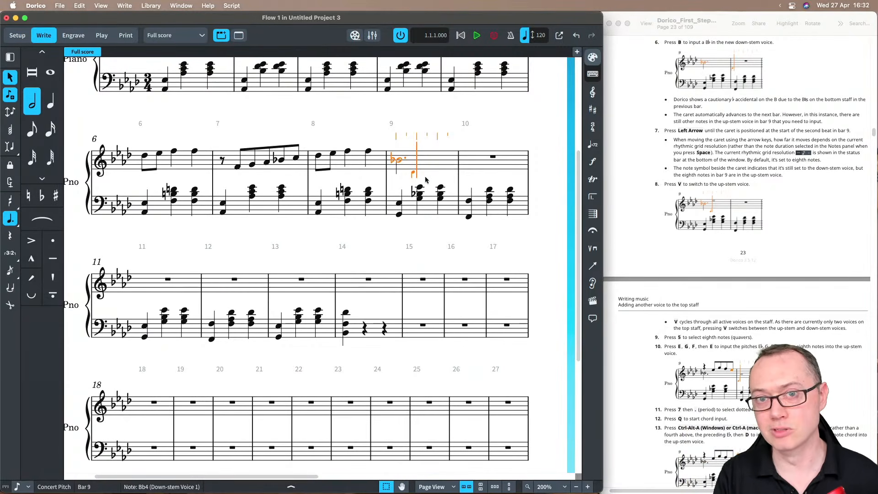
key("v")
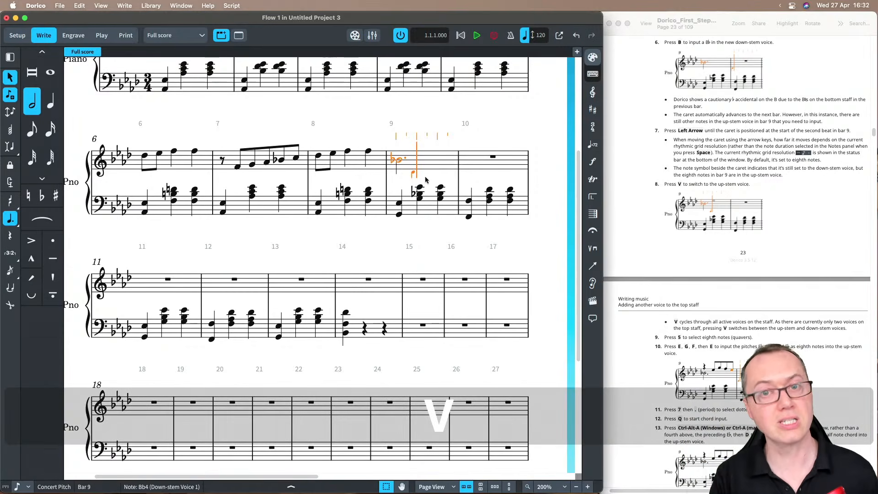
key("v")
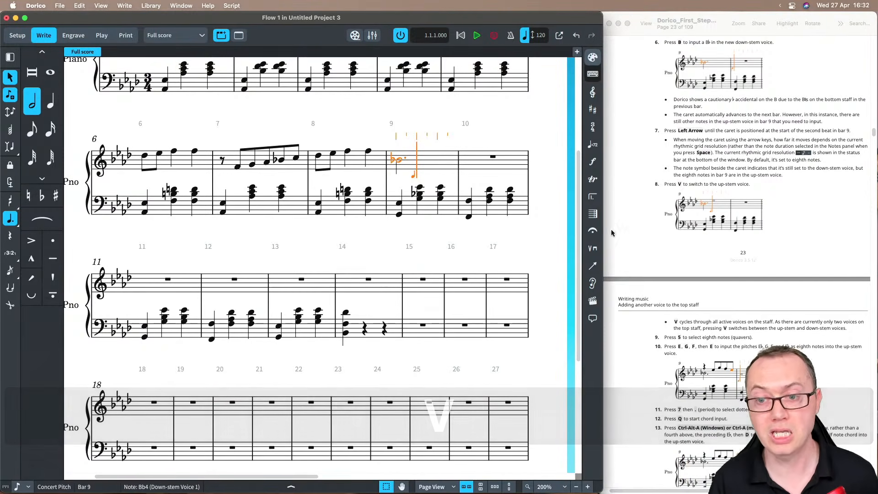
scroll(645, 234, "down", 5)
scroll(645, 235, "down", 2)
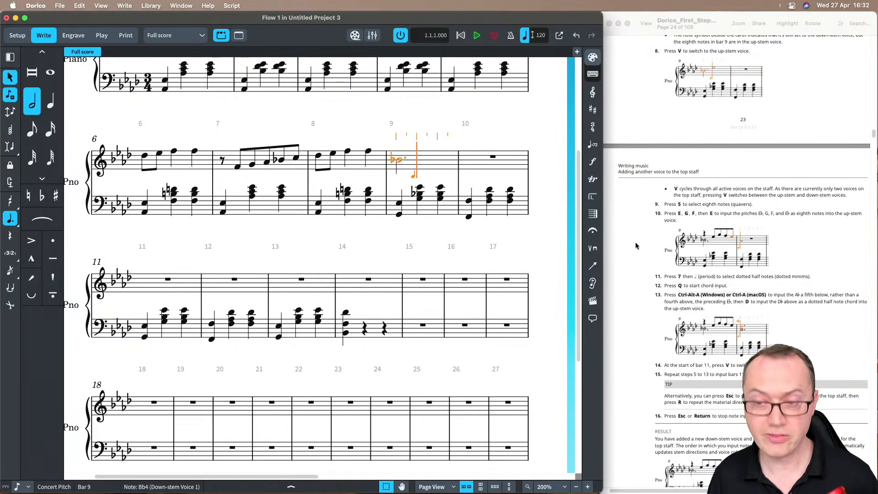
Step: Input the eighth notes E♭, G, F and E♭ in the up-stem voice from beat 2 of bar 9
key("5")
scroll(638, 220, "down", 2)
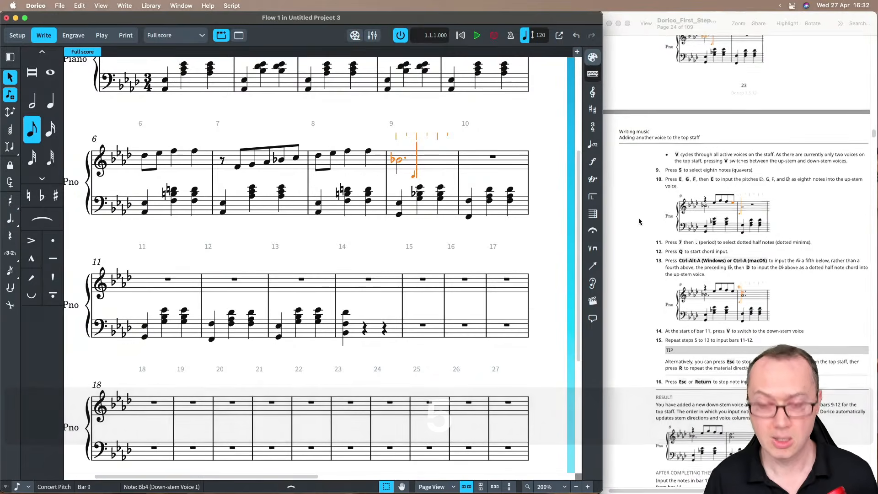
key("e")
key("g")
key("f")
key("e")
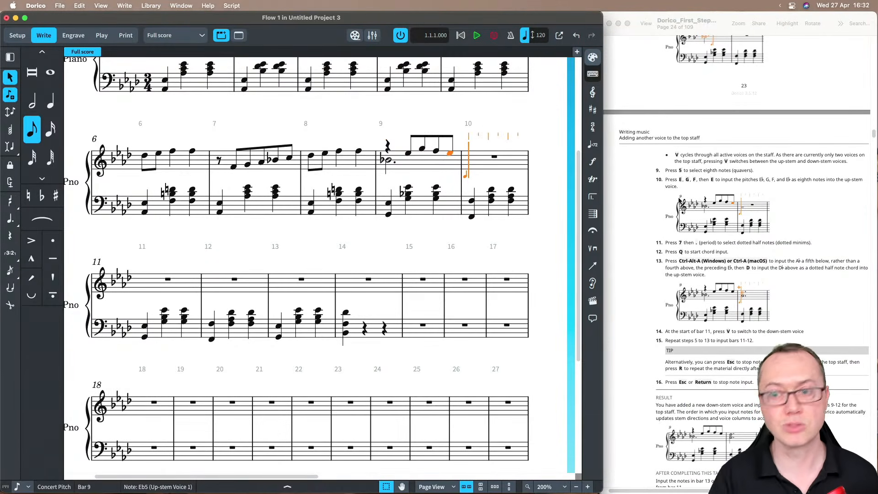
Step: Input a dotted half note chord of A♭ and the D♭ above it in the up-stem voice in bar 10, using chord input
scroll(654, 233, "down", 3)
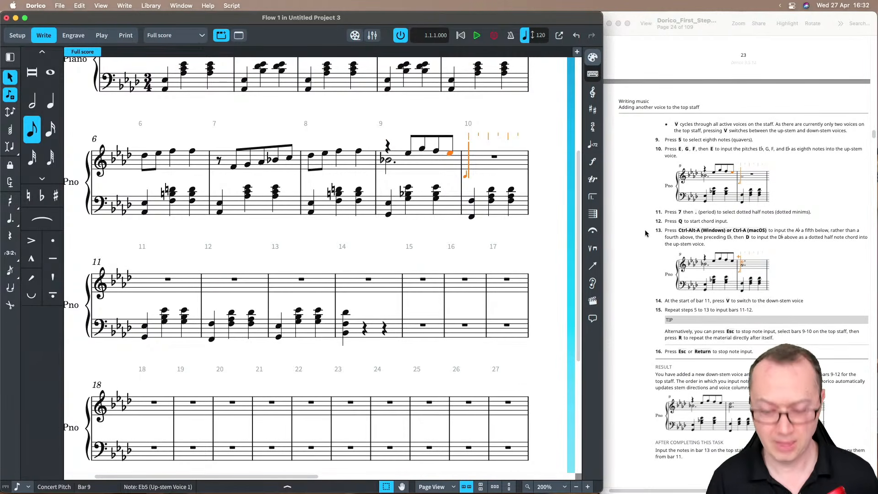
key("7")
key("period")
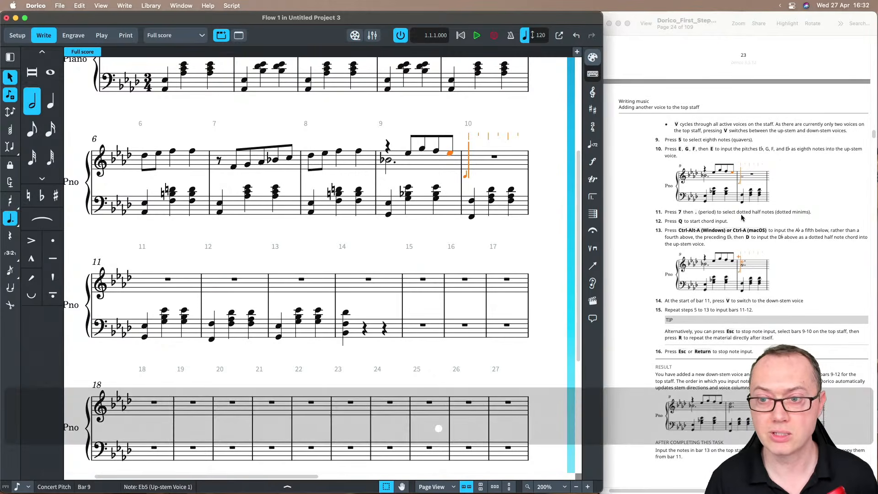
scroll(742, 218, "down", 1)
scroll(741, 218, "down", 1)
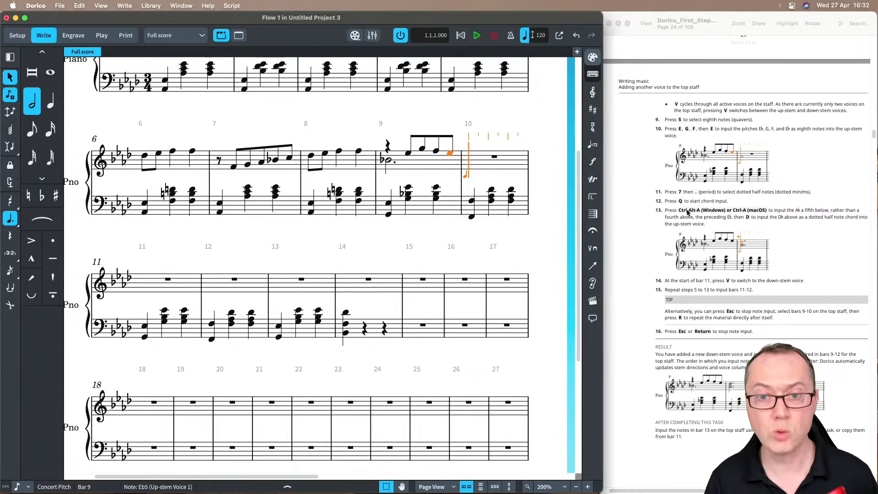
key("q")
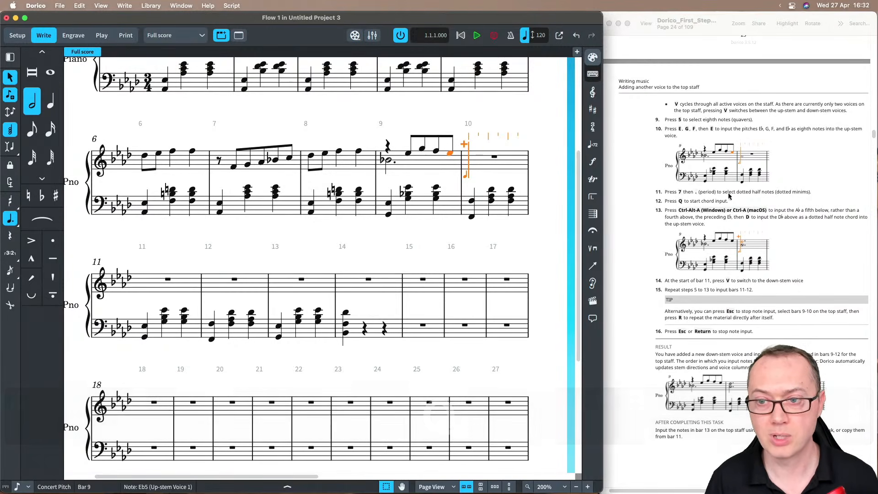
key("ctrl+a")
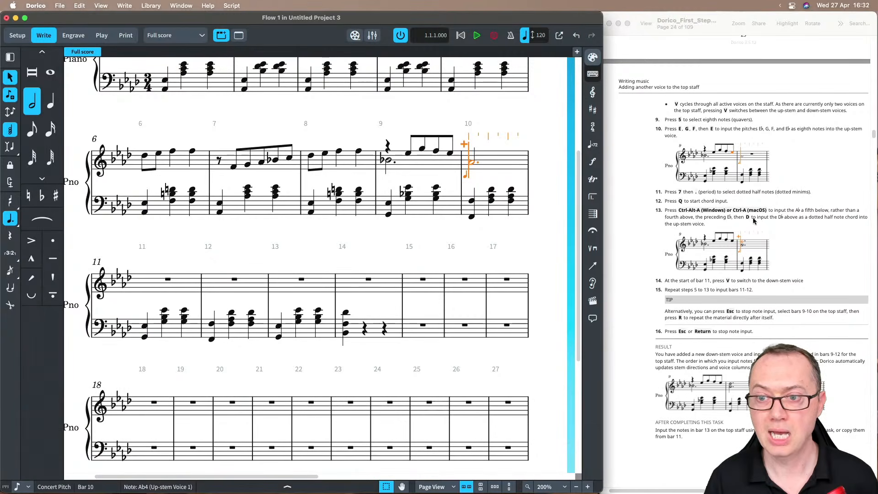
key("d")
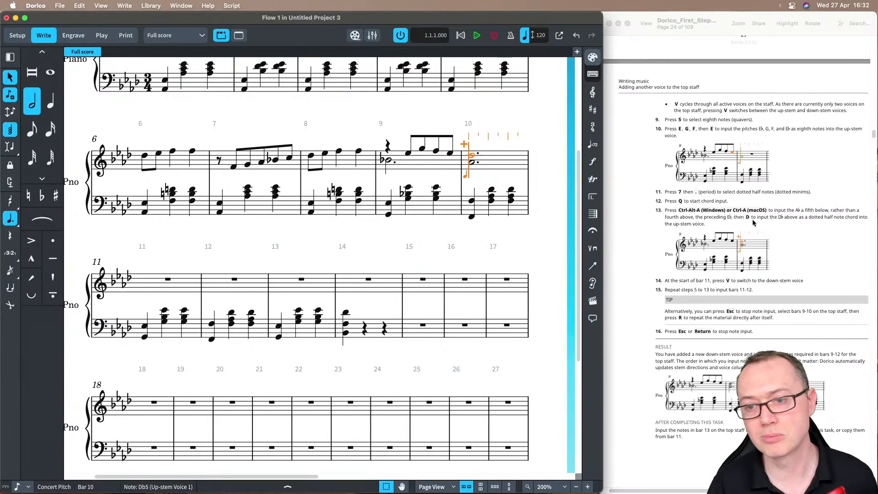
scroll(753, 223, "down", 3)
scroll(754, 223, "down", 2)
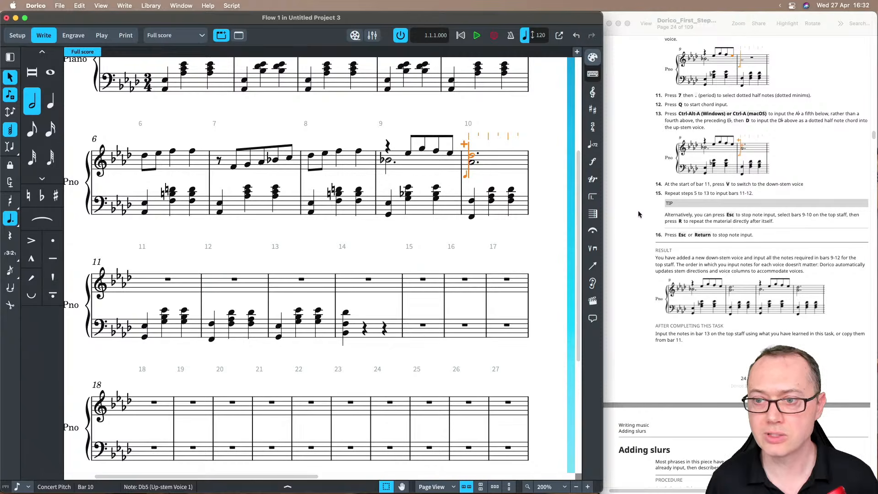
key("space")
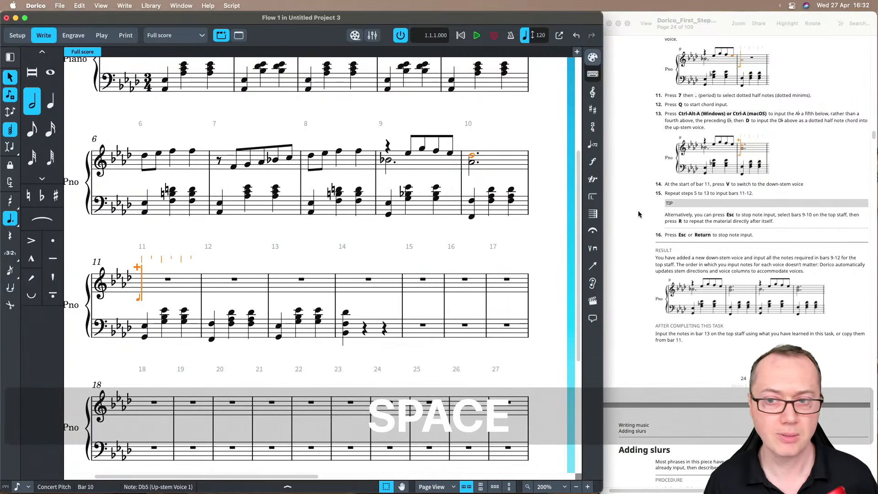
key("v")
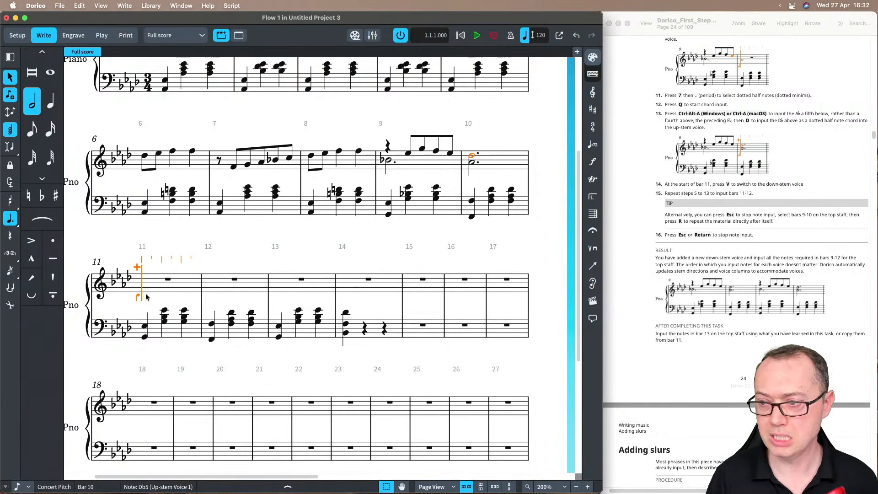
key("Escape")
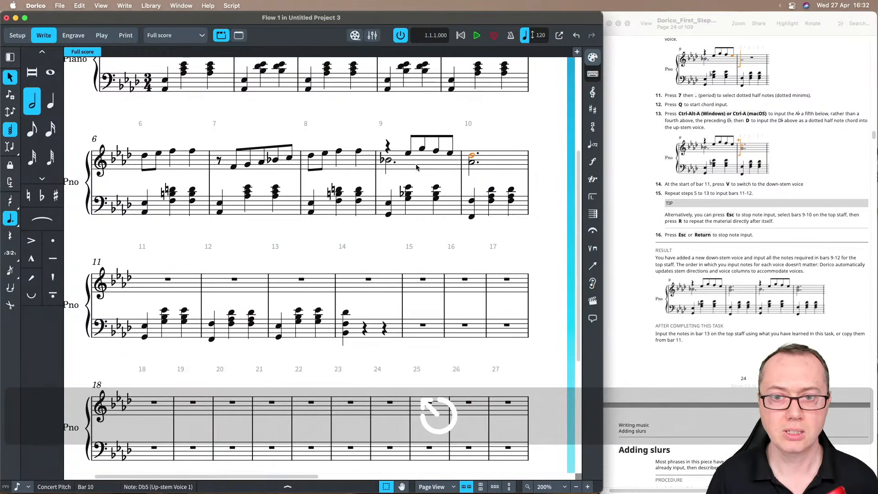
Step: Start note input at the start of bar 11 on the top staff in the down-stem voice, with a dotted half note duration
double_click(153, 285)
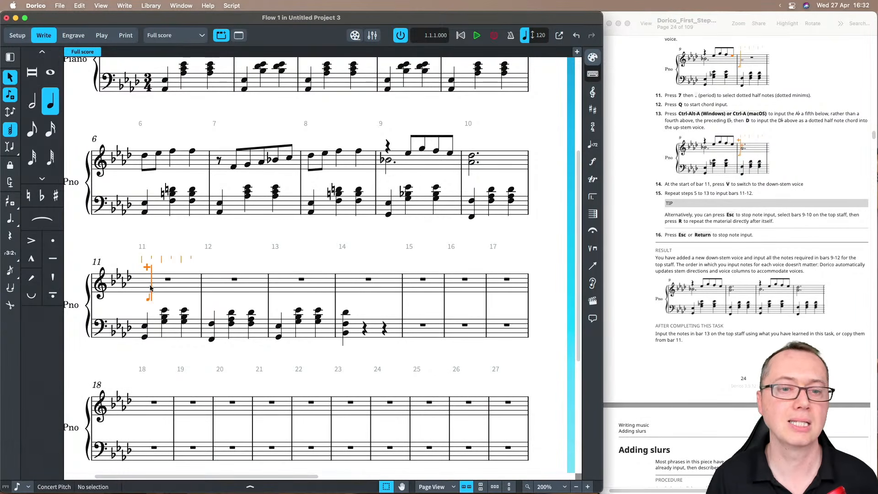
key("Left")
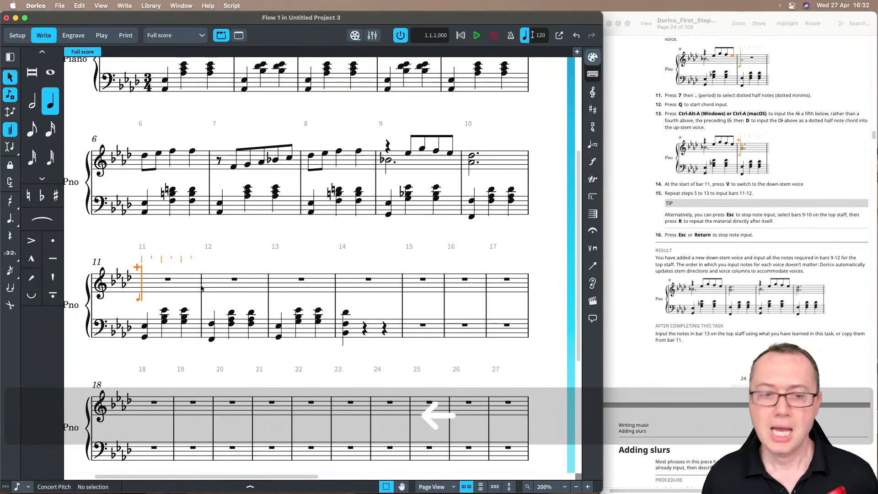
key("v")
key("7")
key("period")
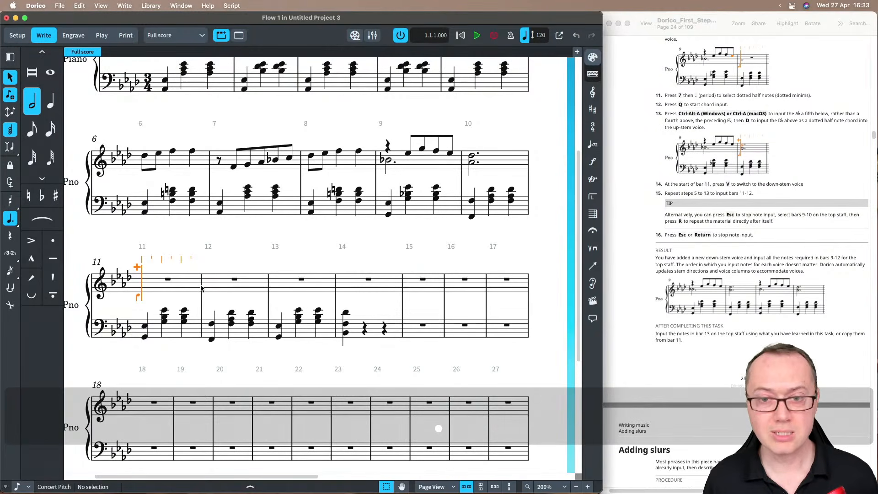
Step: Input a dotted half-note B-flat in bar 11's down-stem voice and an up-stem eighth-note E-flat on beat 2
key("b")
key("Right")
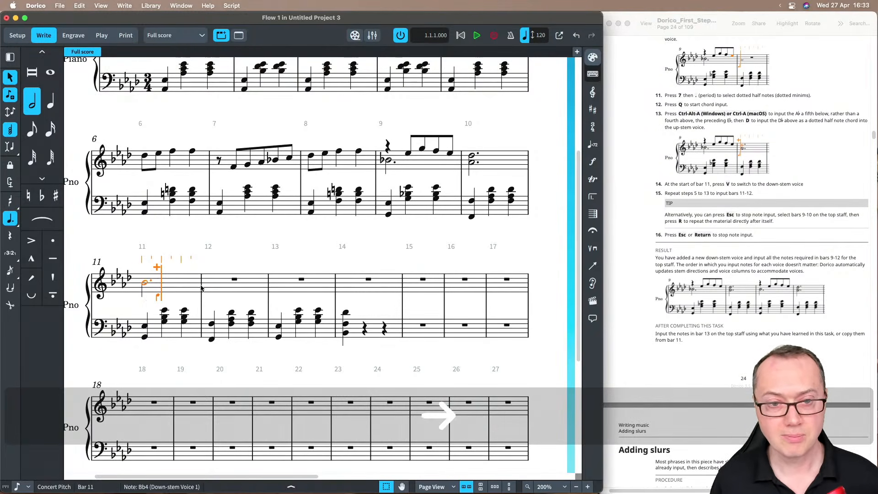
key("v")
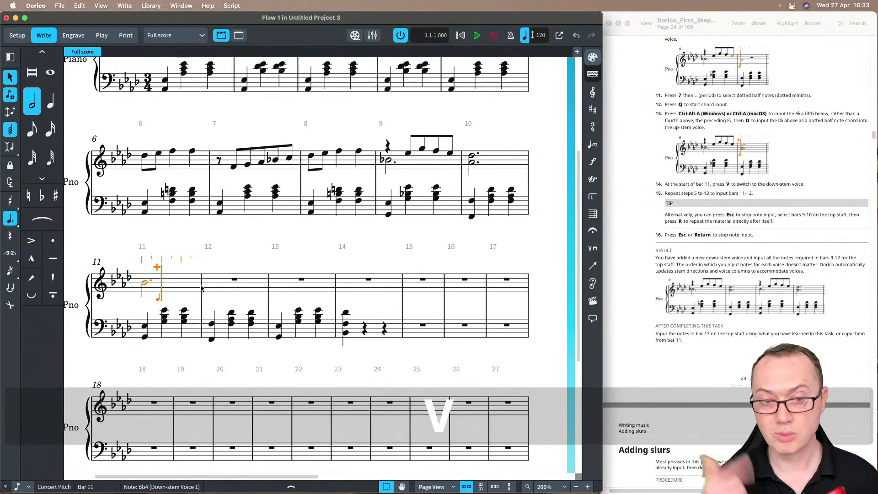
key("5")
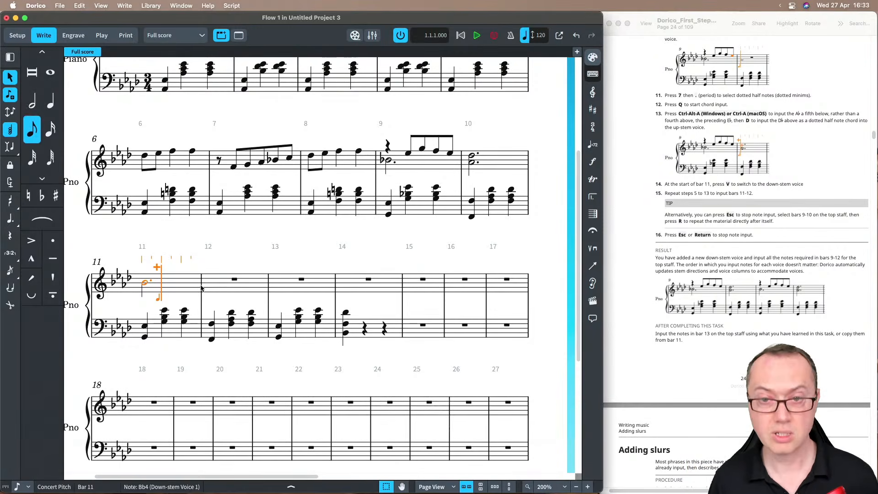
key("e")
key("alt+super+Up")
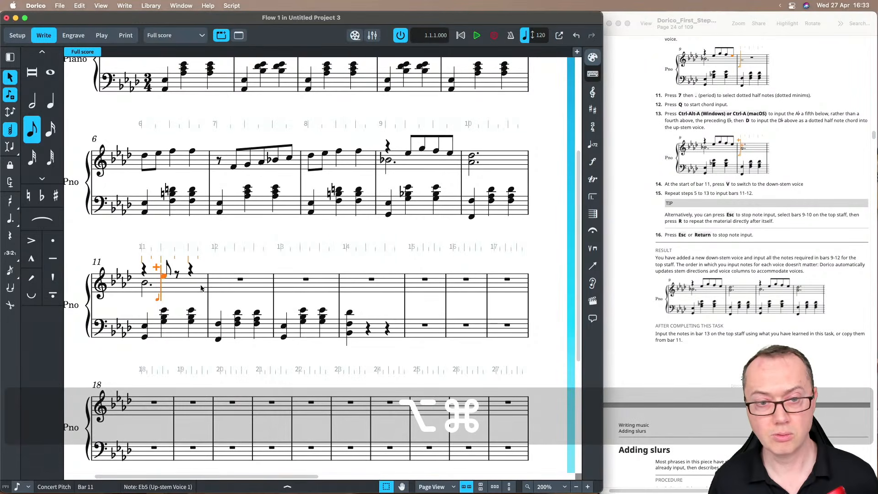
key("e")
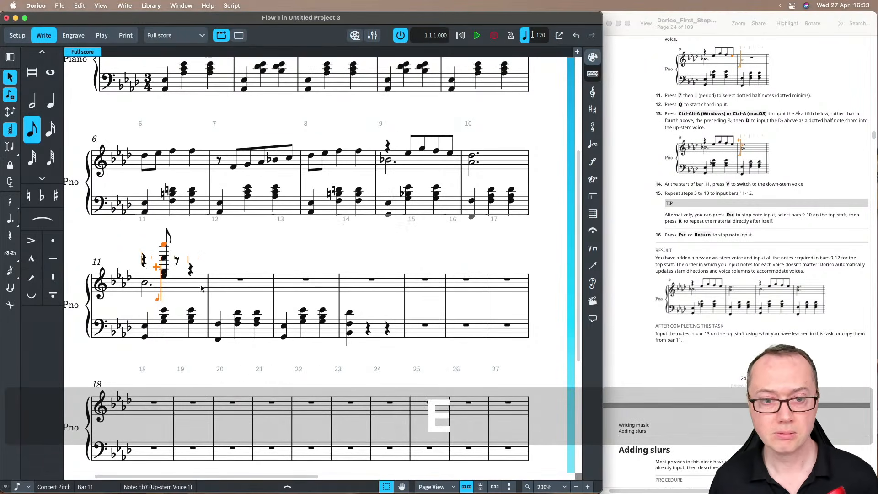
key("super+z")
key("super+z")
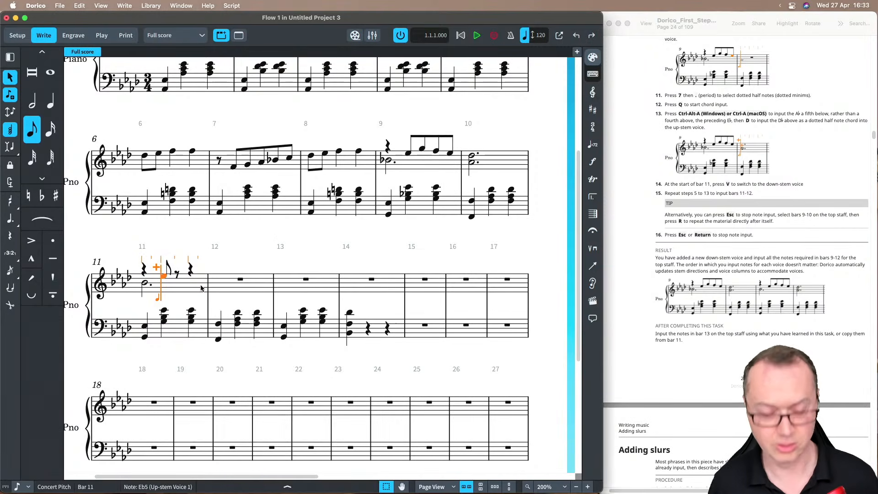
Step: Turn off chord input and complete bar 11's up-stem voice with eighth notes G, F and E-flat
key("q")
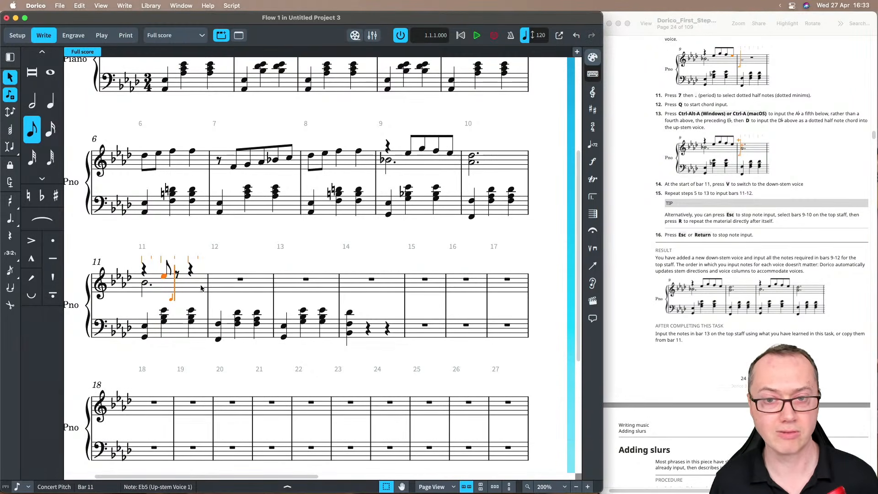
key("g")
key("e")
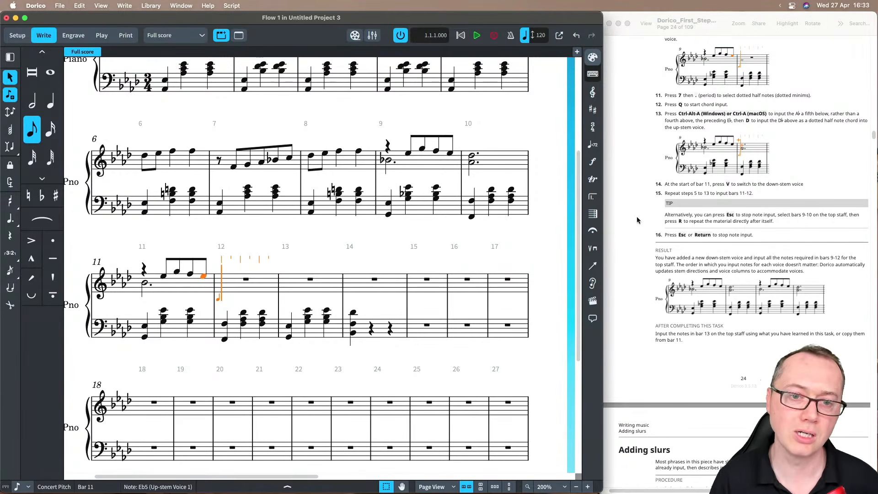
Step: Input a dotted half-note chord of A-flat and D-flat in bar 12 of the top staff, and stop note input
key("q")
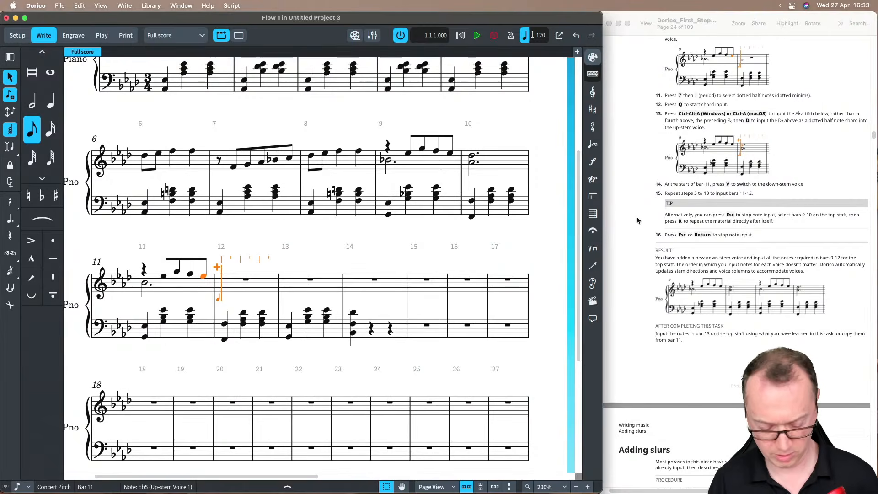
key("ctrl+a")
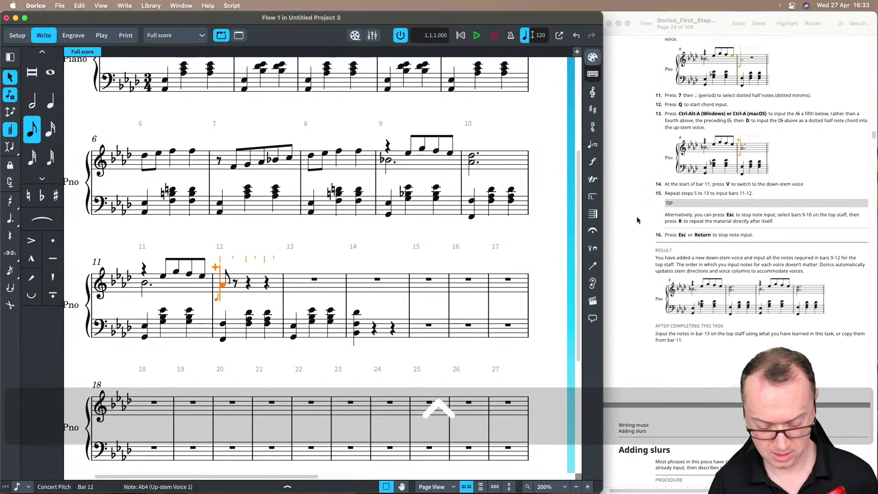
key("super+z")
key("7")
key("period")
key("a")
key("alt+super+Down")
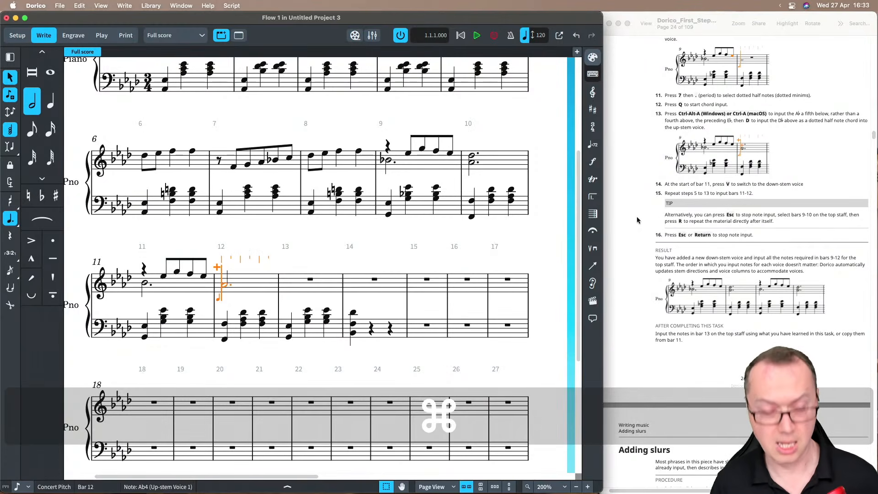
key("d")
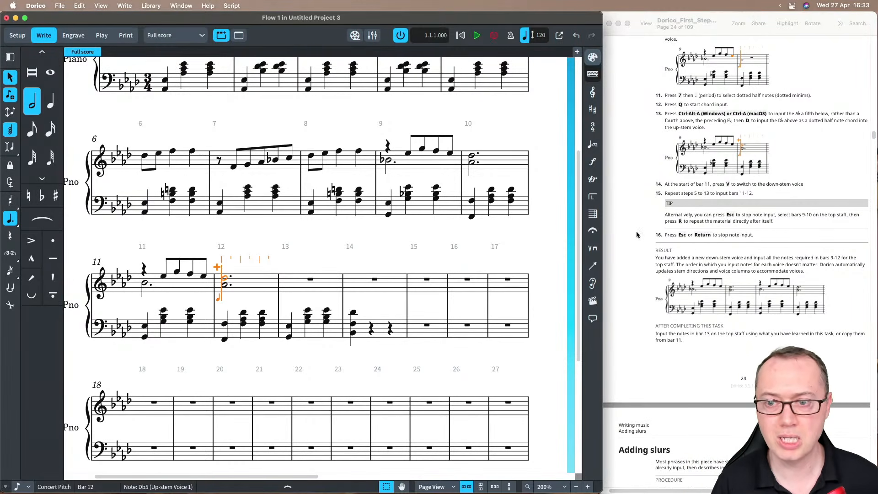
scroll(636, 235, "down", 5)
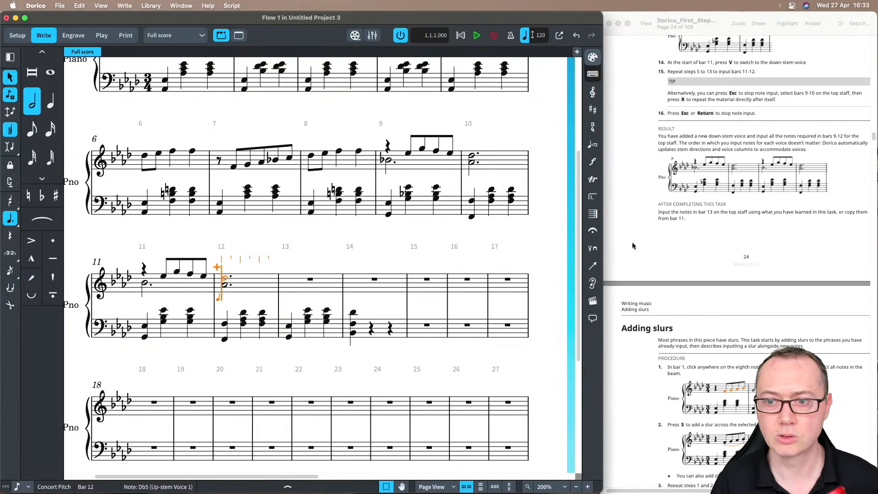
scroll(632, 246, "down", 8)
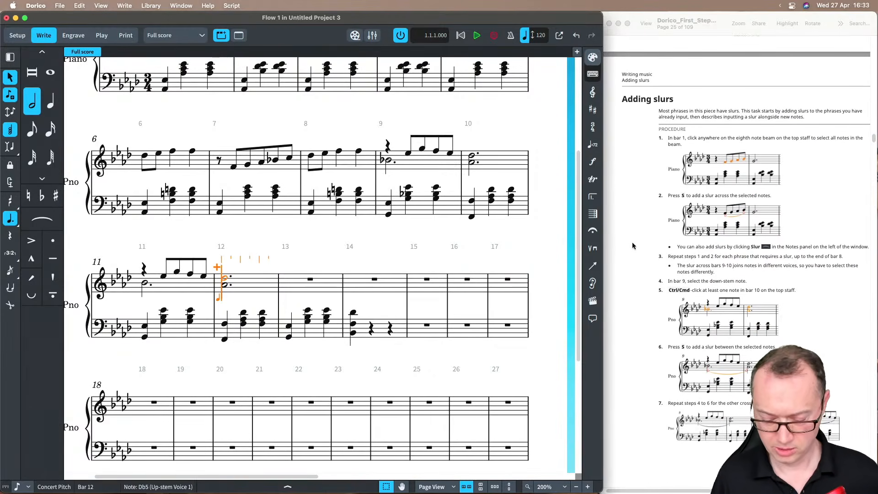
key("Return")
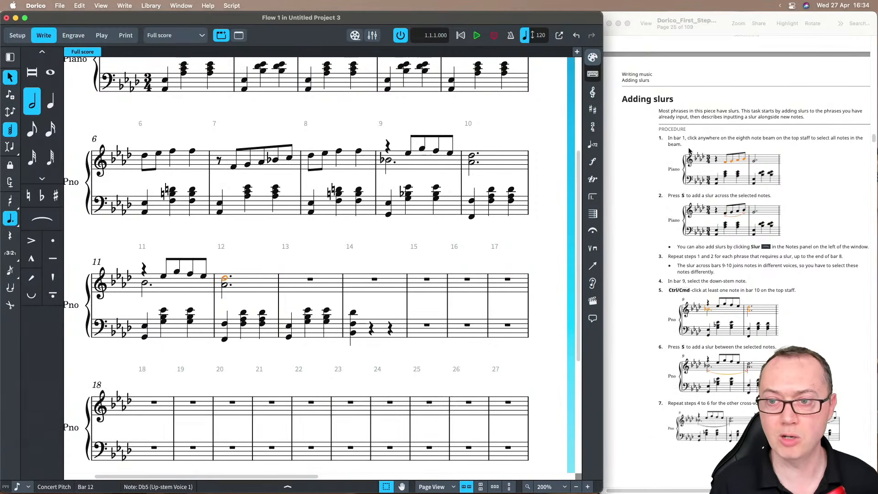
Step: Add a slur across the four beamed eighth notes in bar 1 of the top staff and turn off chord input
scroll(158, 181, "up", 5)
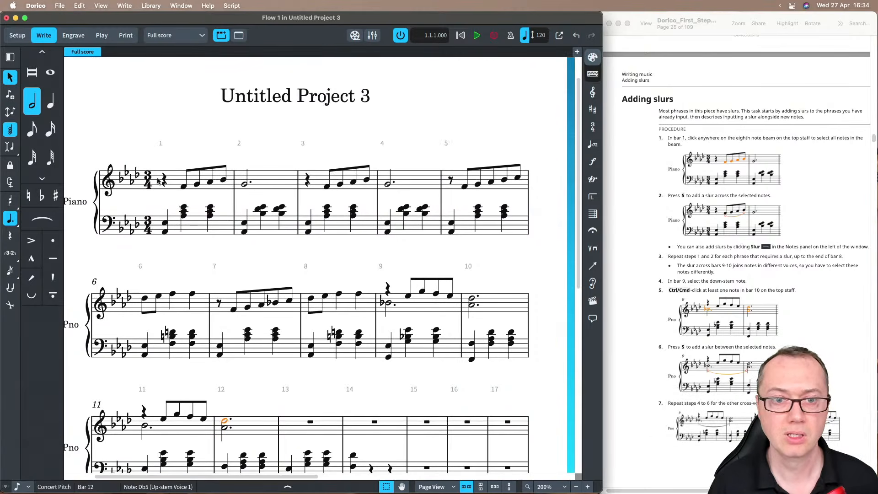
left_click(183, 188)
left_click(197, 180)
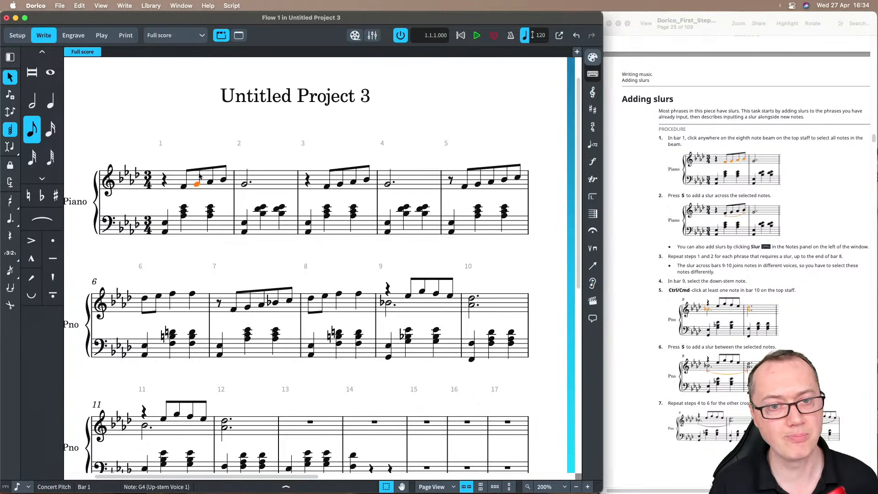
left_click(201, 169)
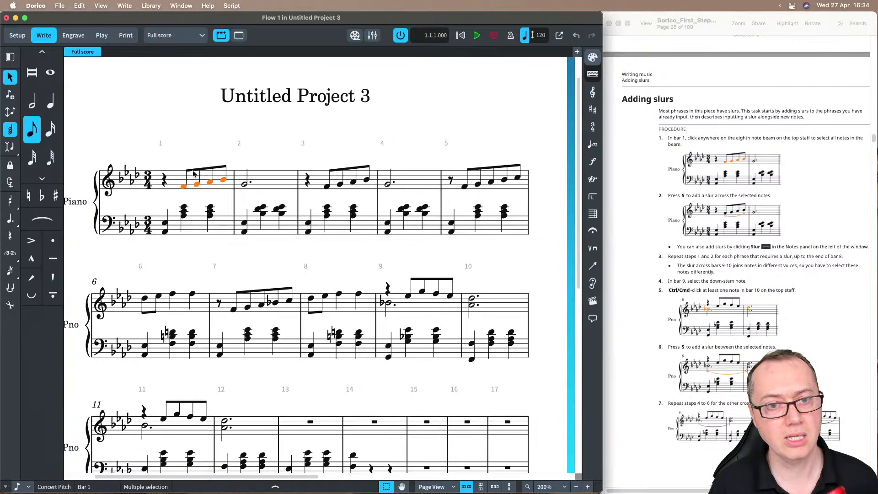
left_click(209, 211)
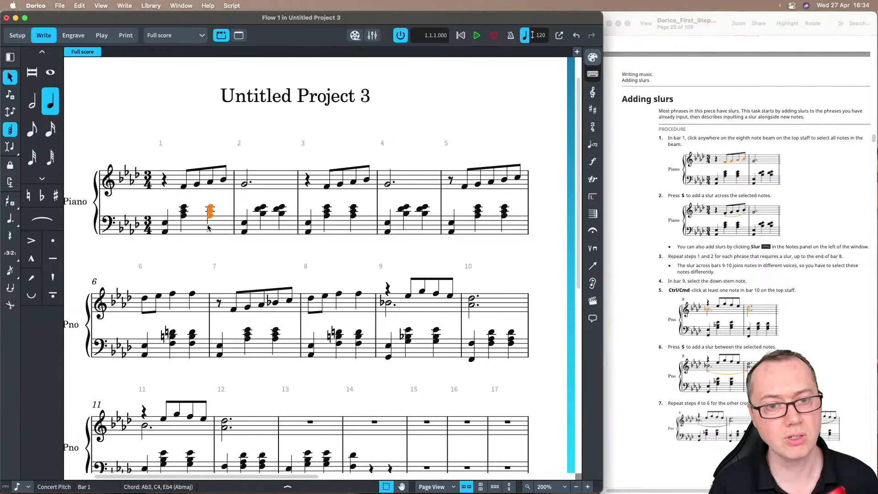
left_click(206, 170)
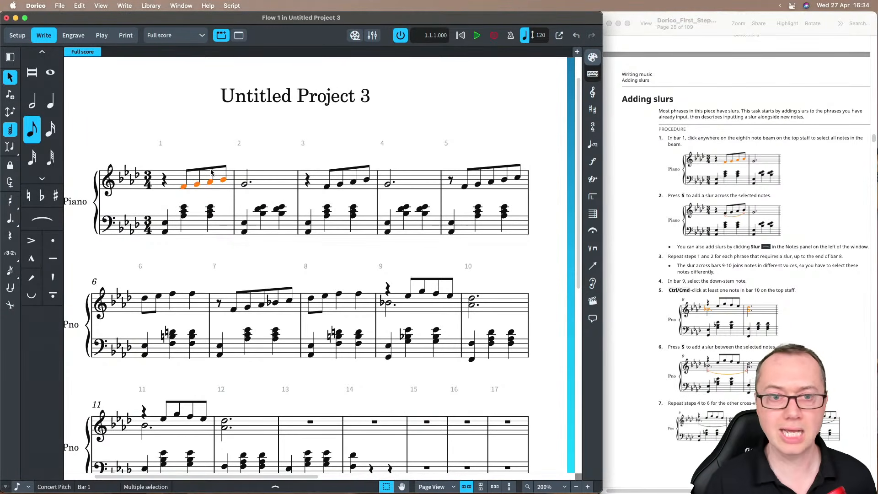
key("s")
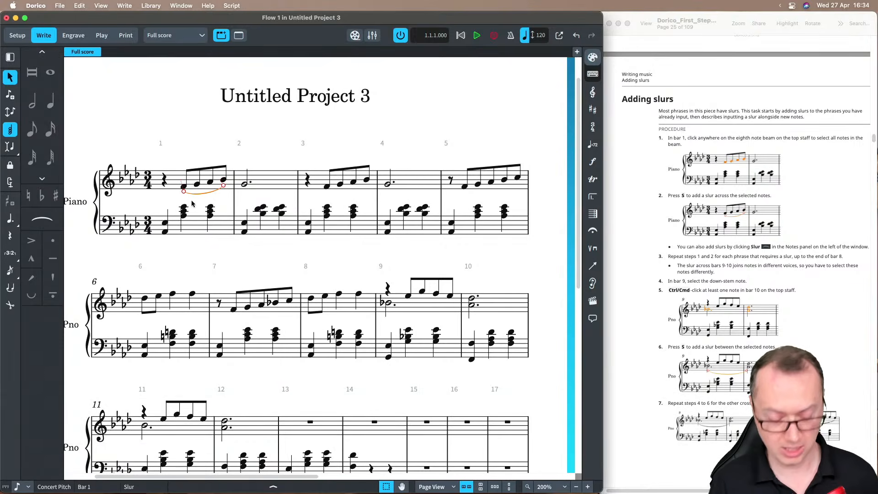
key("q")
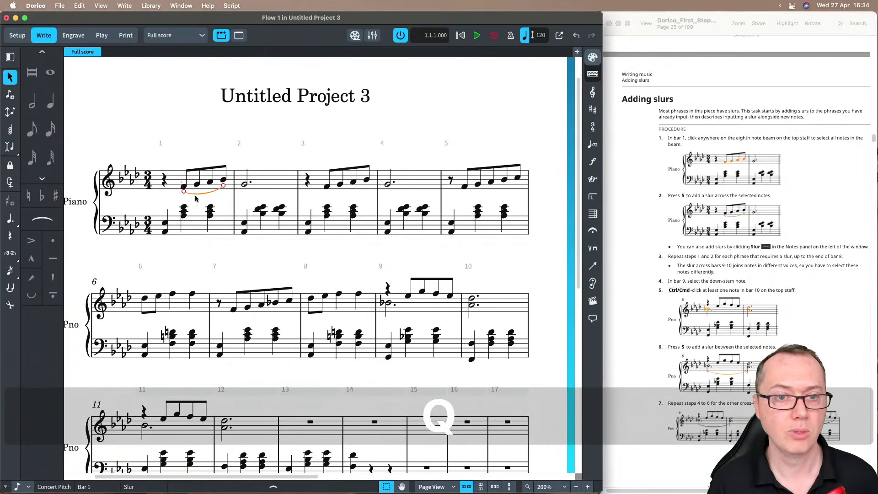
Step: Add a slur across the four beamed eighth notes in bar 3 of the top staff
left_click(340, 170)
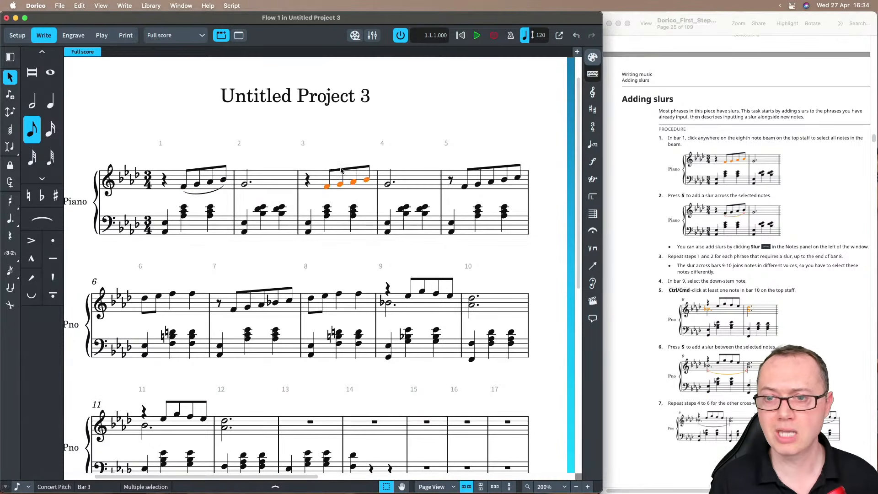
scroll(658, 233, "down", 2)
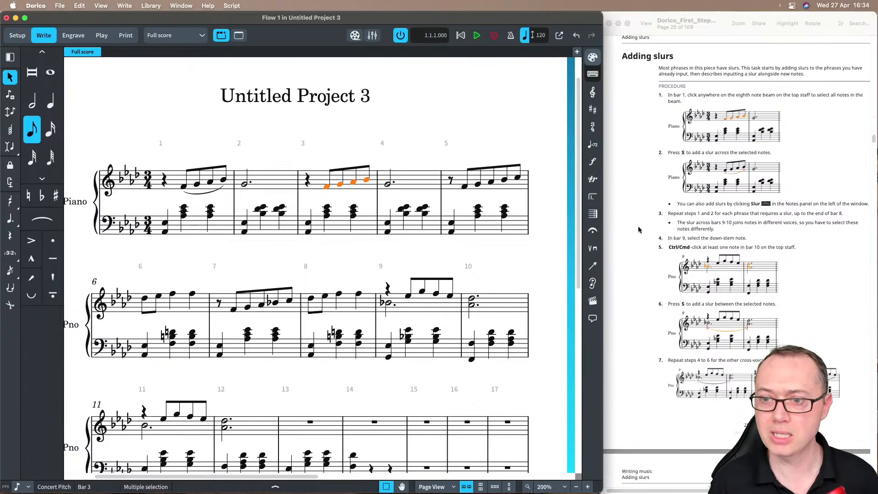
scroll(639, 229, "down", 2)
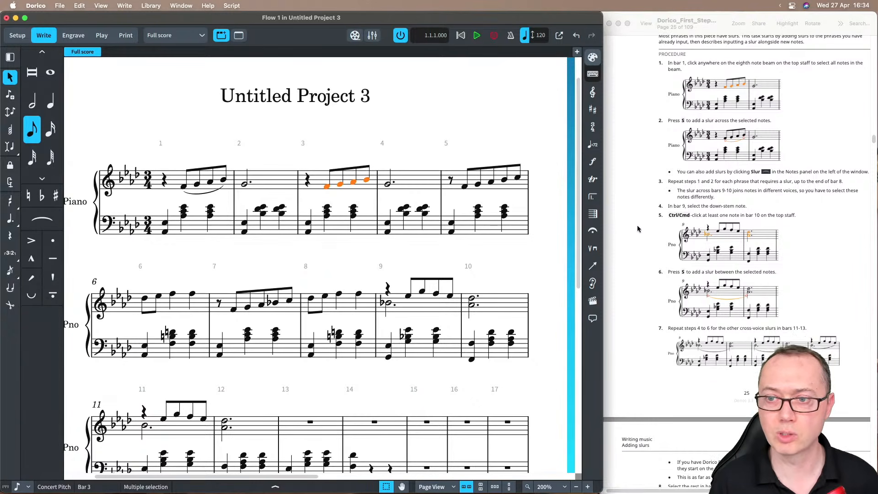
key("s")
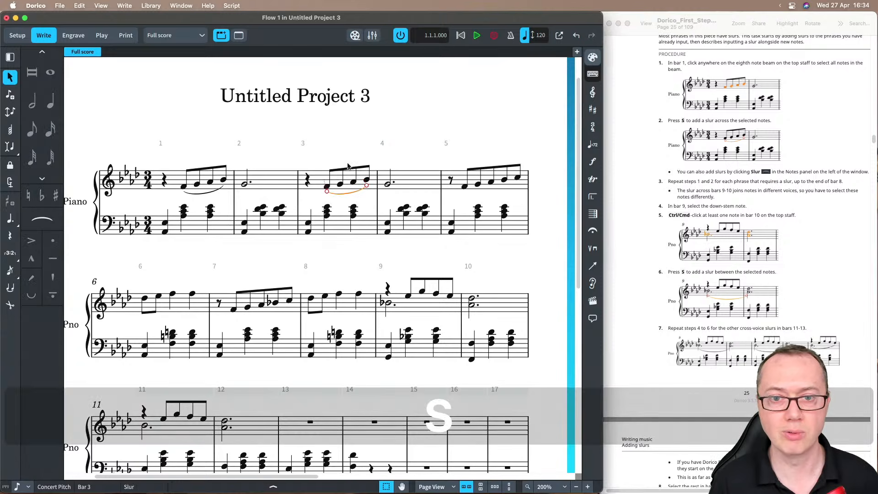
Step: Add a slur on the top staff from the first note of bar 5 to the third note of bar 6
left_click(465, 187)
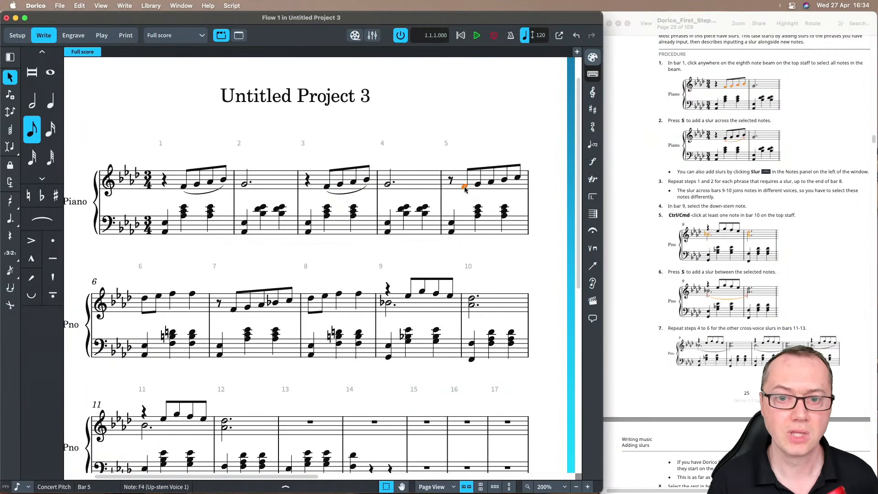
left_click(170, 297, "shift")
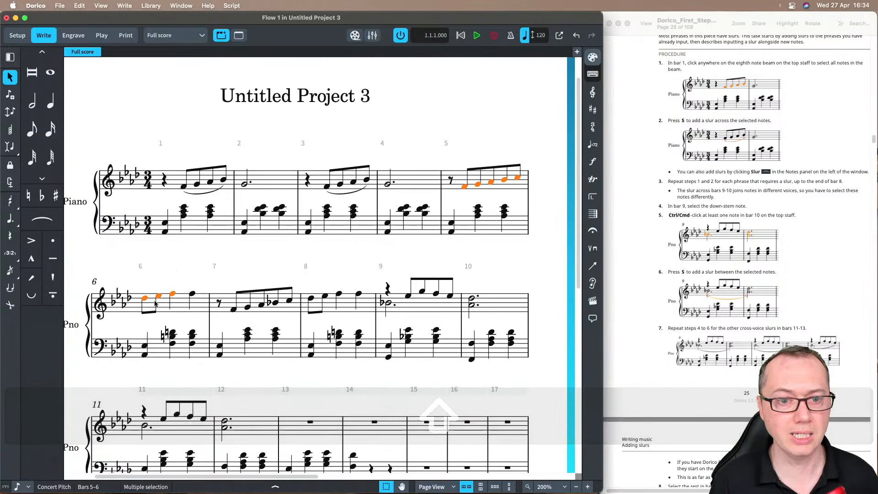
key("s")
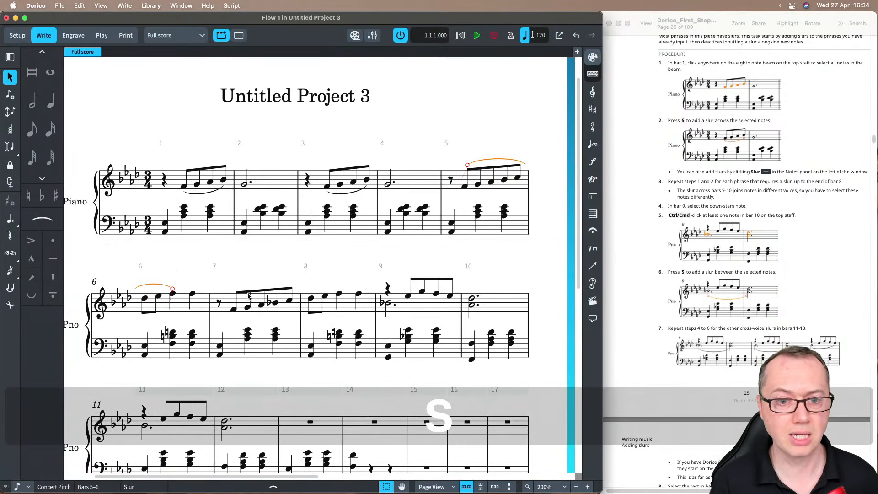
Step: Add a slur on the top staff from the first note of bar 7 to the third note of bar 8
left_click(249, 293)
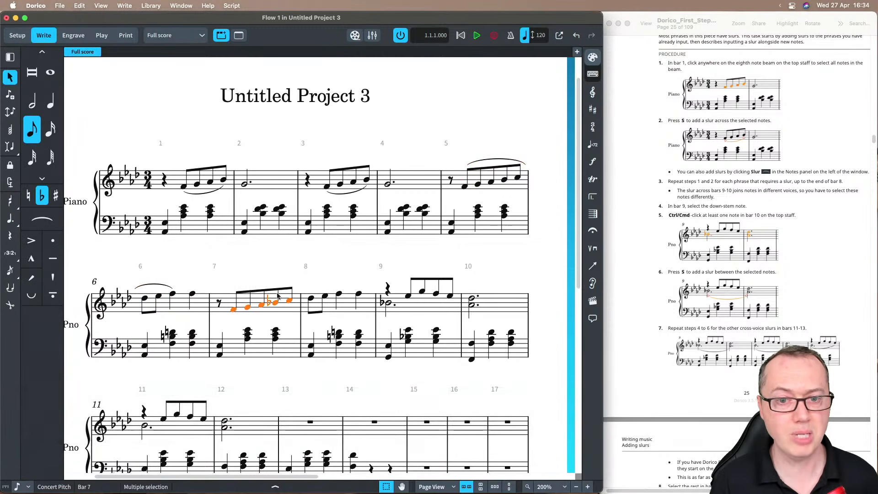
left_click(339, 295, "shift")
key("s")
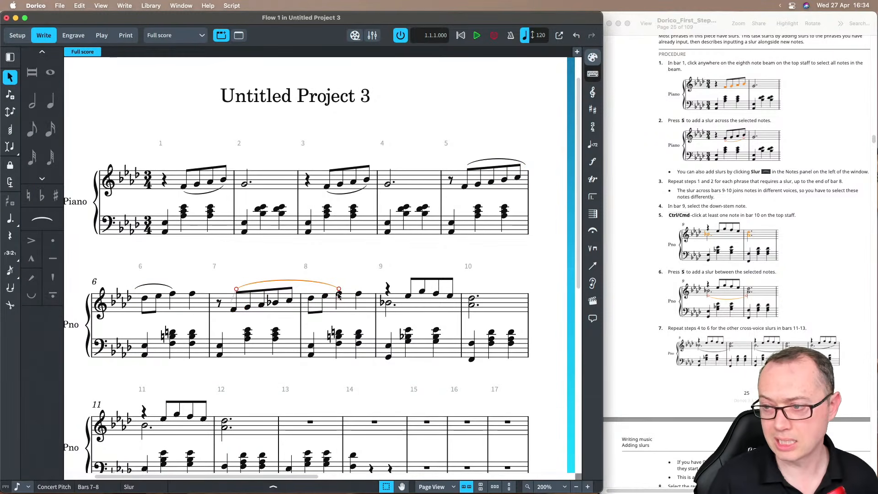
Step: Try to slur the full range of top-staff notes in both voices across bars 9 and 10, and undo the result
left_click(441, 281)
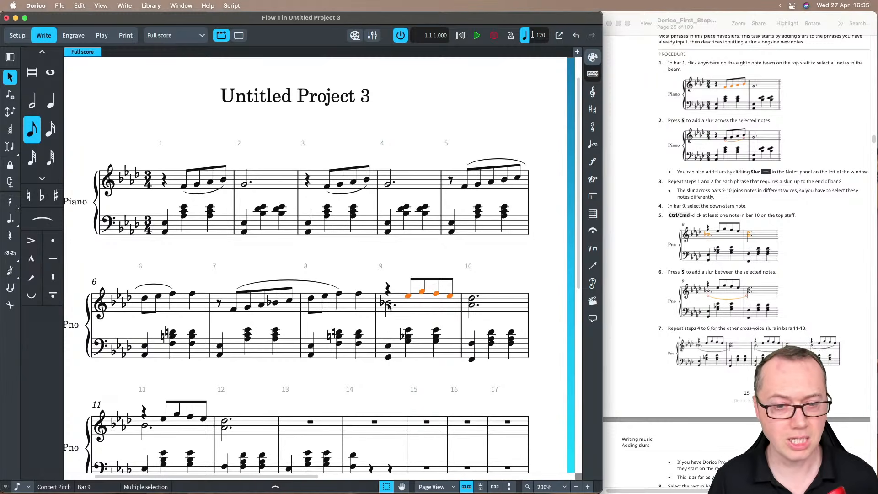
scroll(419, 308, "down", 2)
scroll(662, 205, "down", 5)
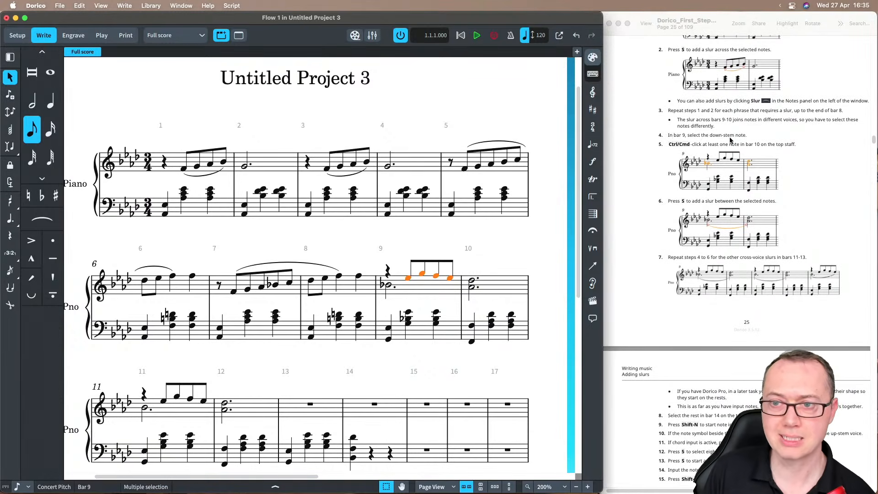
left_click(390, 286)
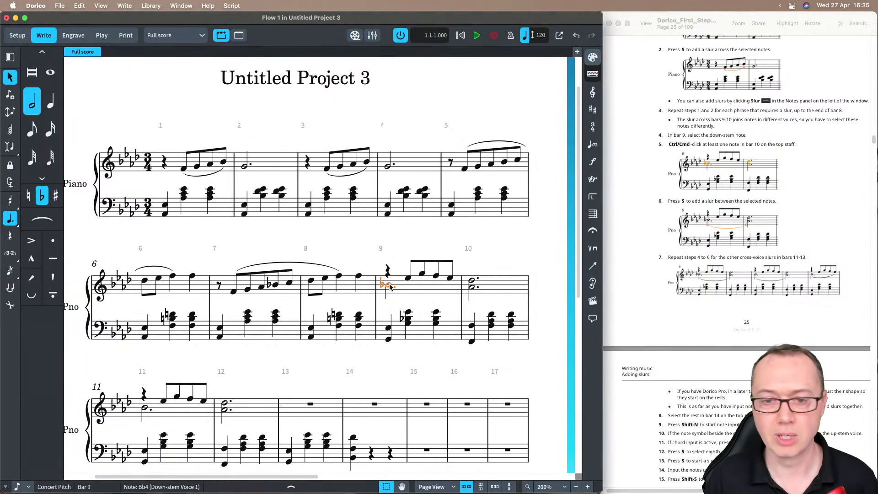
left_click(473, 284, "shift")
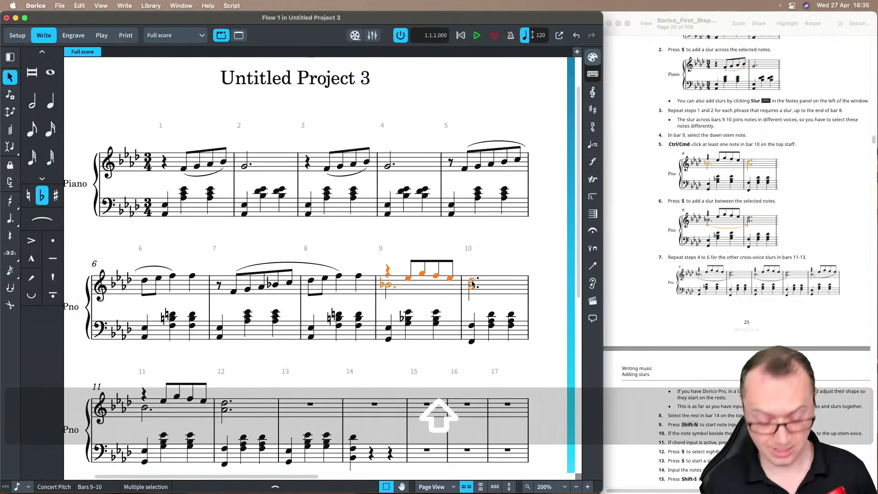
key("s")
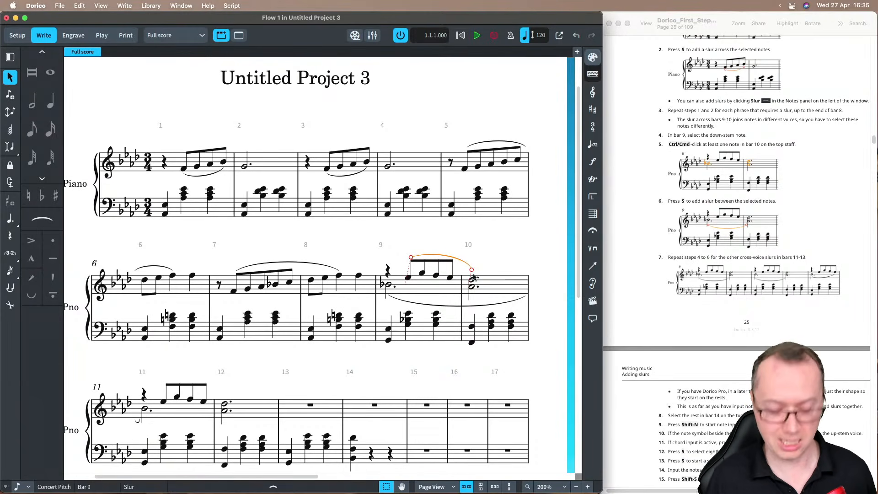
key("super+z")
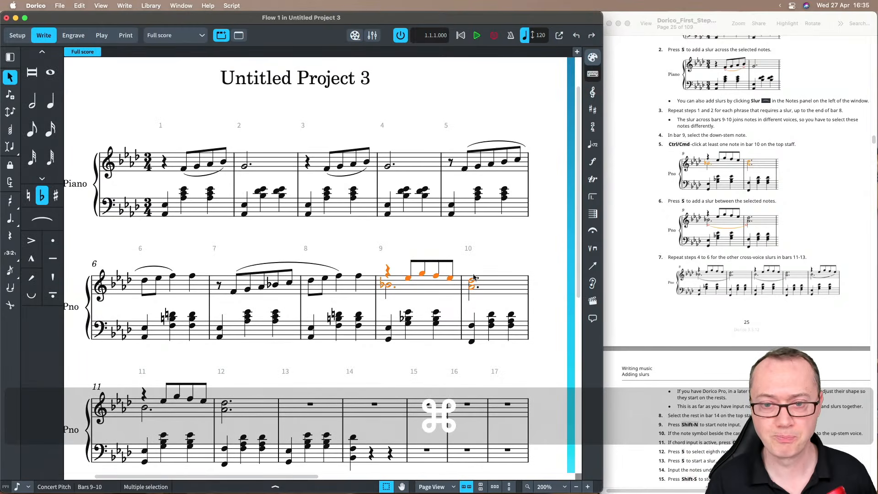
Step: Add a slur from the down-stem note in bar 9 to the upper note of bar 10's top-staff chord
left_click(389, 286)
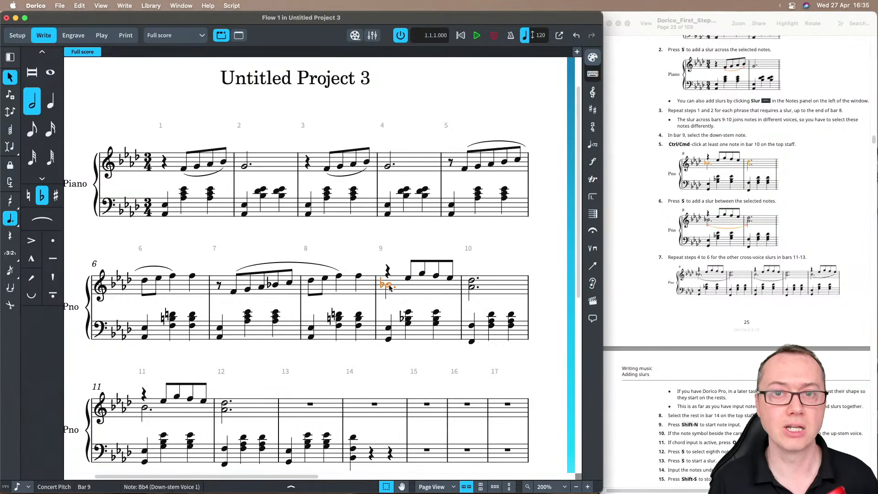
left_click(472, 283, "super")
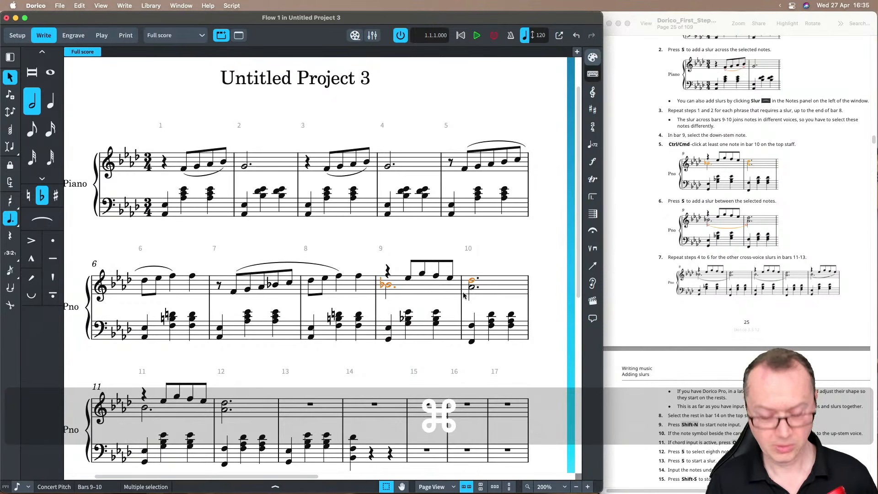
key("s")
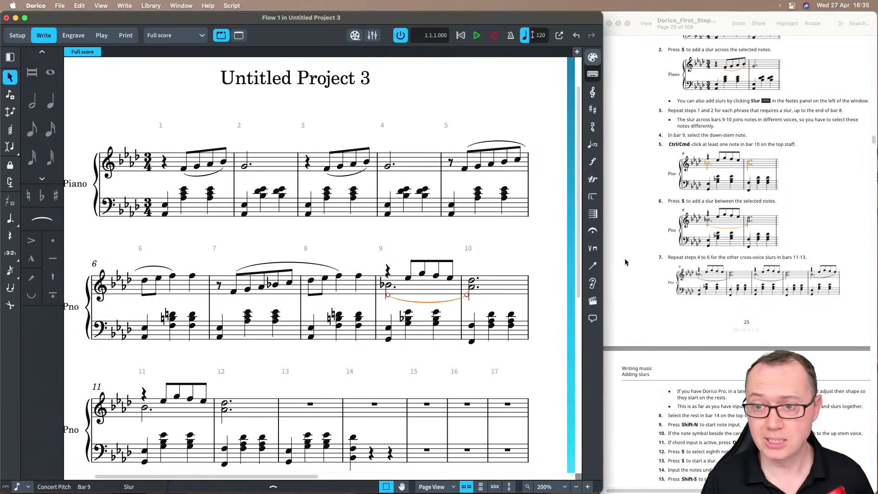
Step: Copy the contents of both top-staff voices in bar 11 to bar 13
scroll(625, 259, "down", 3)
scroll(627, 254, "down", 1)
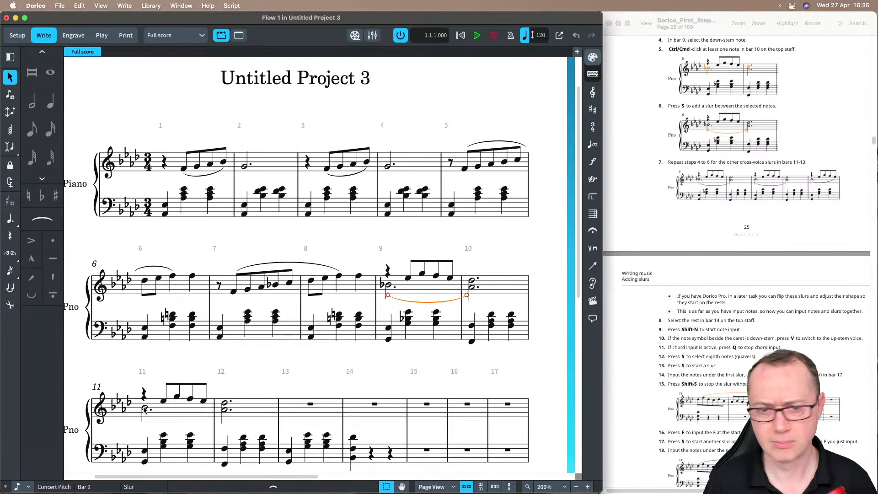
left_click(145, 408)
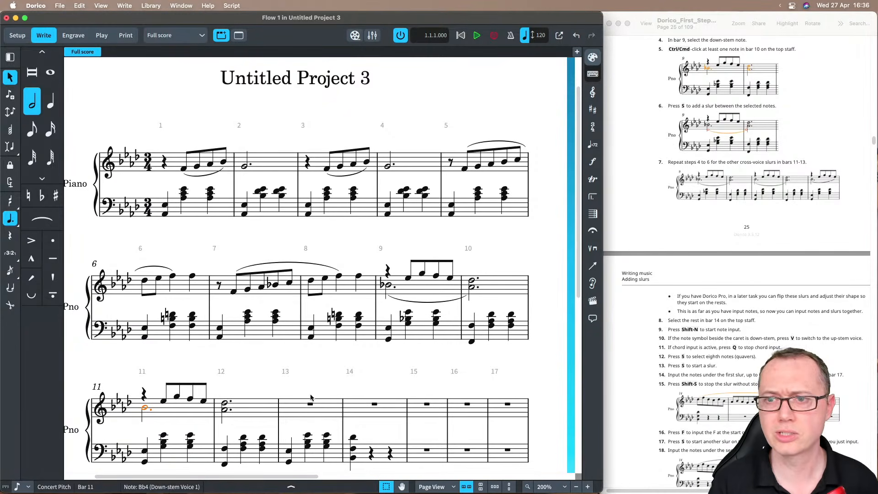
key("shift+super+Right")
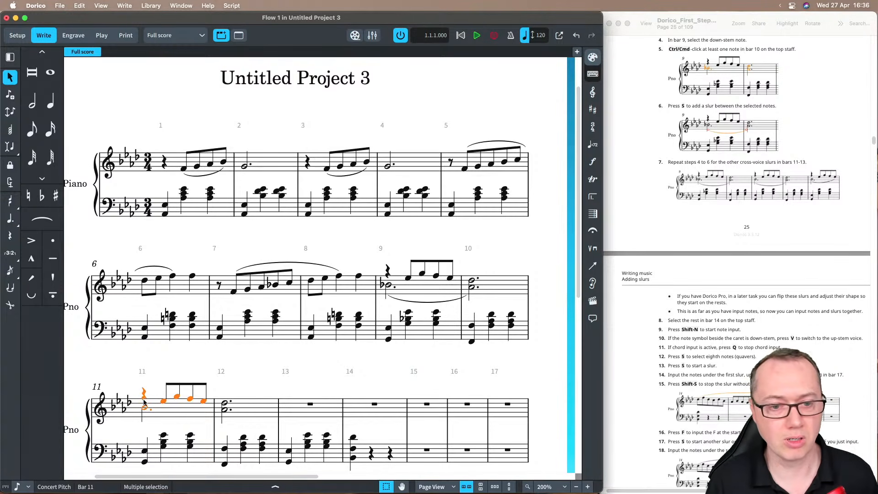
left_click(283, 411, "alt")
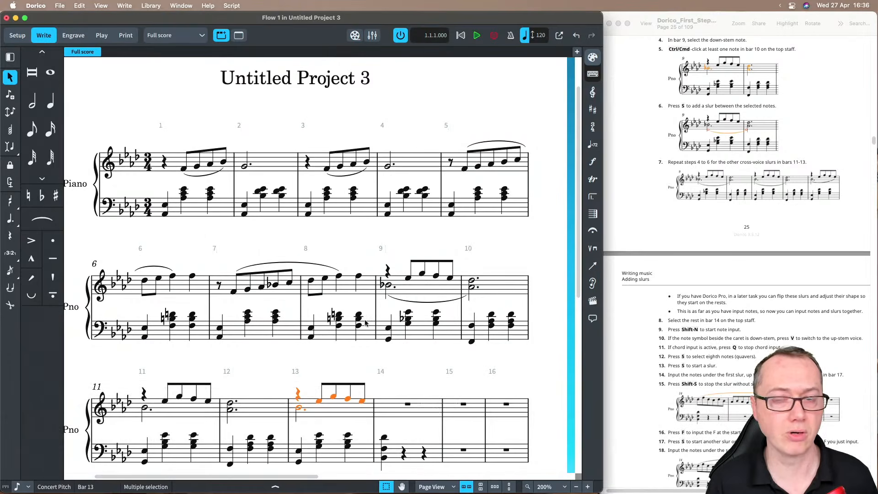
Step: Add a slur from the down-stem note in bar 11 to the top-staff chord in bar 12
left_click(145, 411)
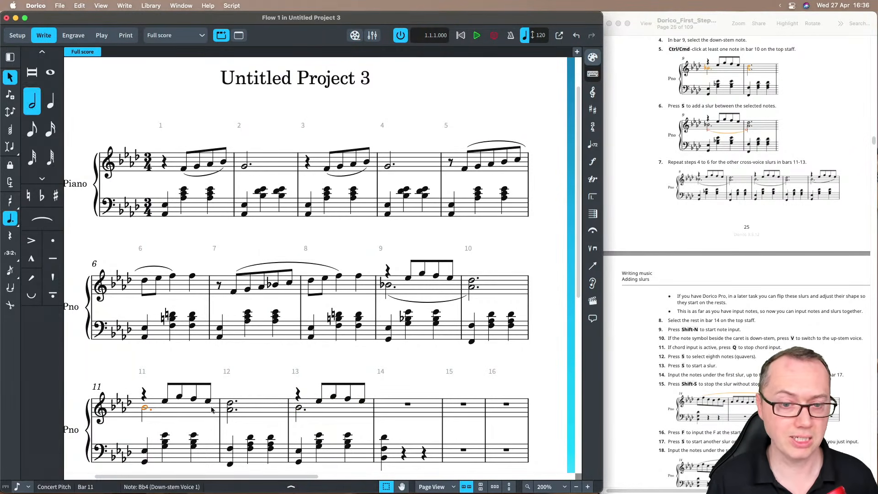
left_click(230, 411, "super")
key("s")
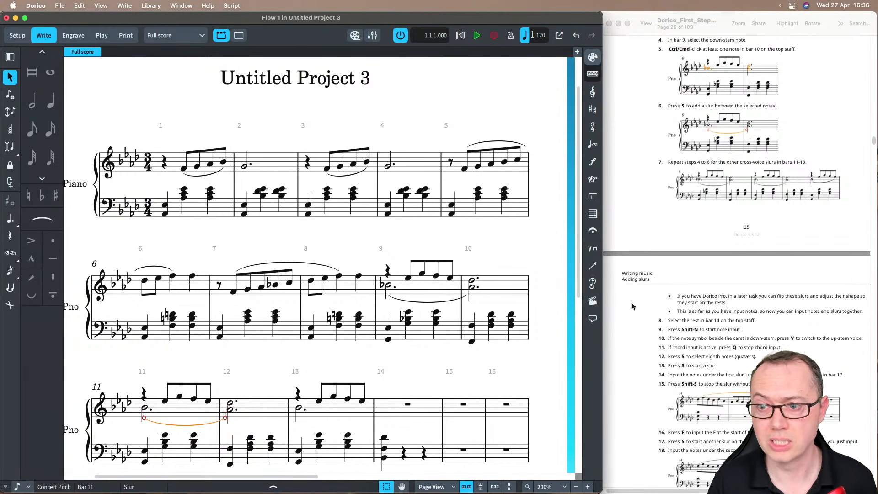
Step: Flip the slur between bars 11 and 12 above the top-staff notes and back below them
scroll(632, 306, "down", 5)
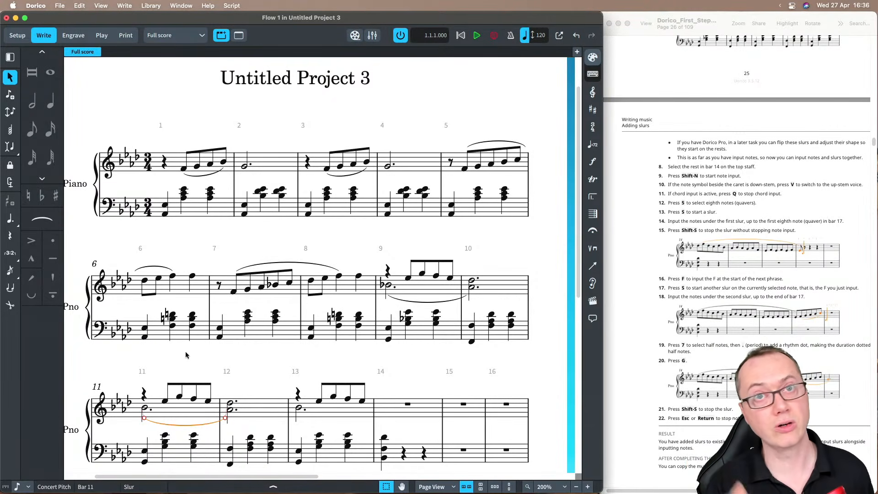
key("f")
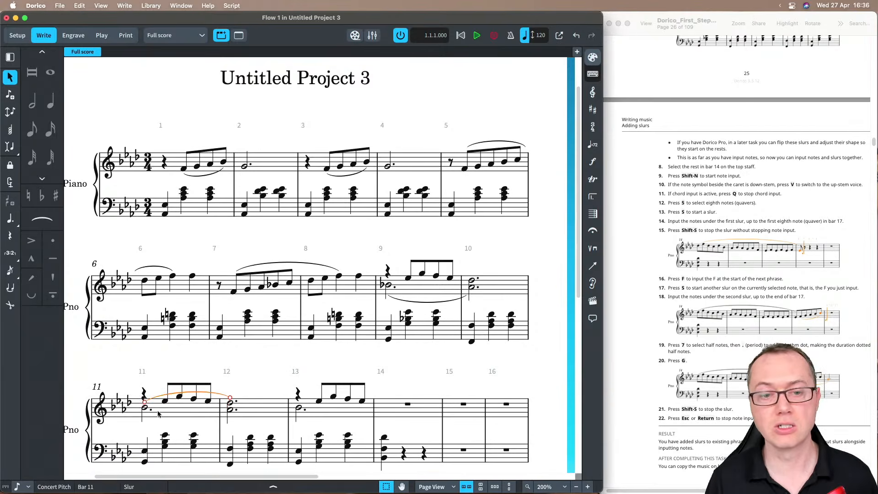
key("f")
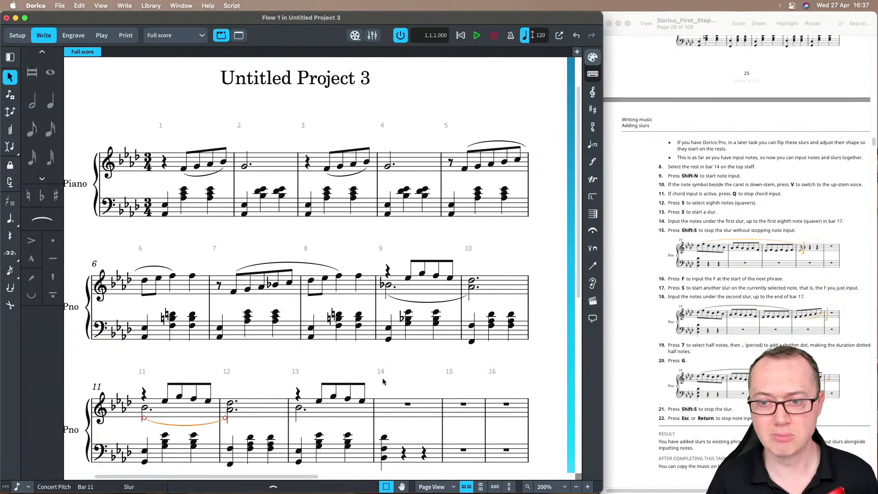
Step: Start note input at the top-staff rest in bar 14 in the up-stem voice, with eighth notes and a new slur
scroll(646, 301, "down", 2)
scroll(646, 301, "down", 2)
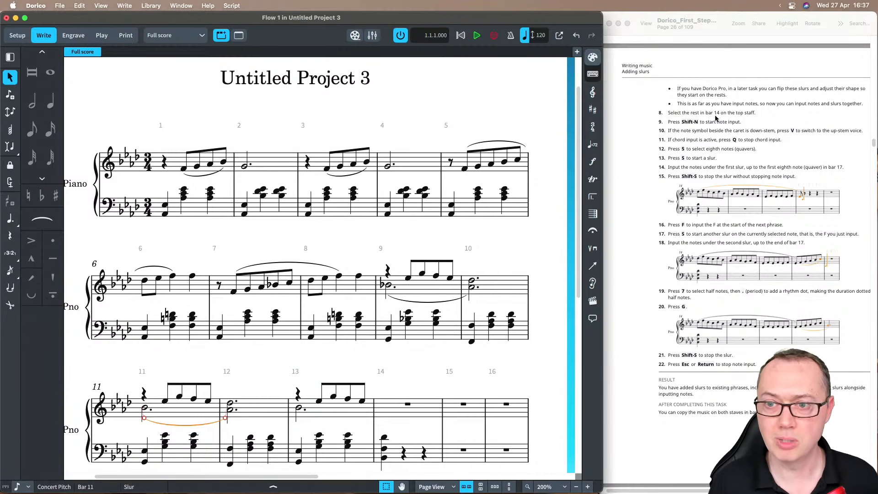
left_click(408, 405)
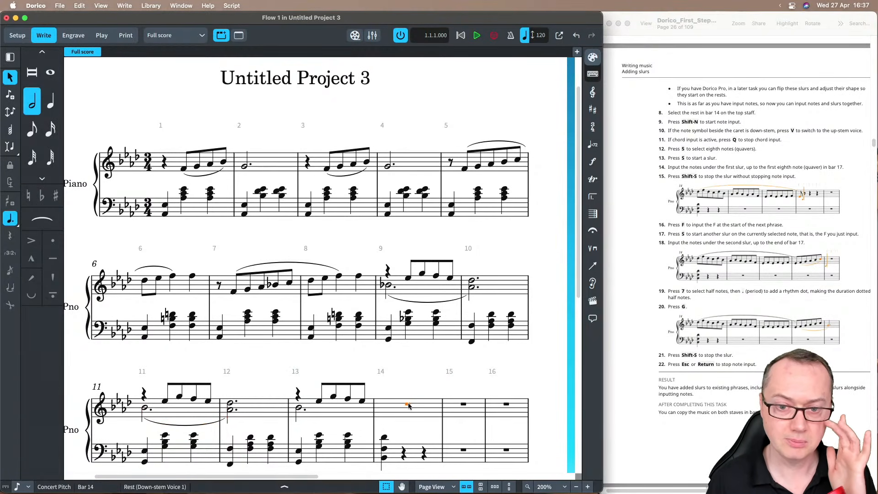
scroll(420, 265, "down", 3)
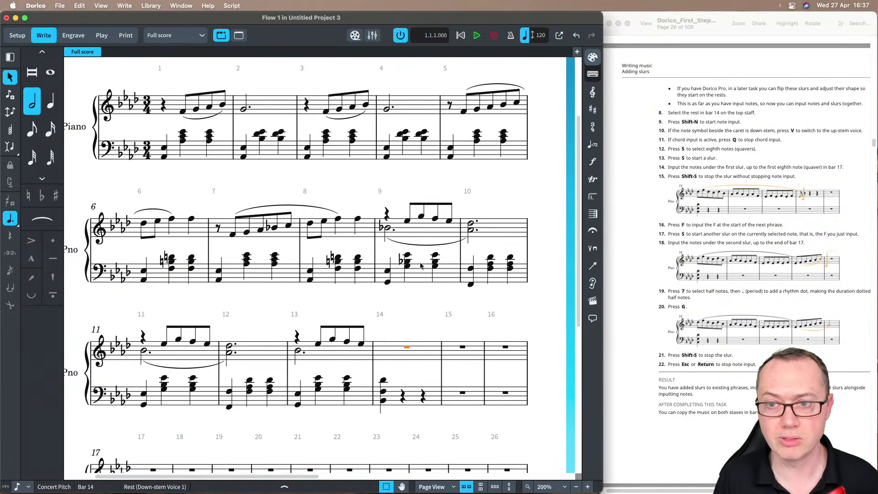
key("shift+n")
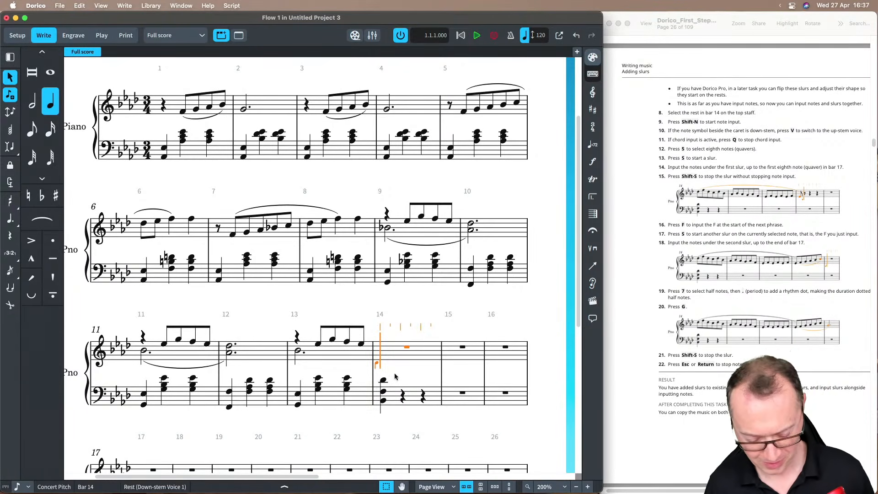
key("v")
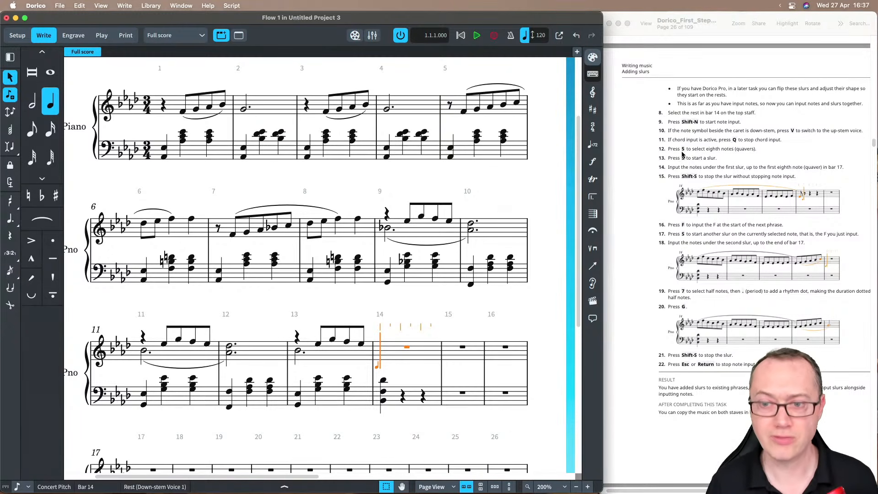
key("5")
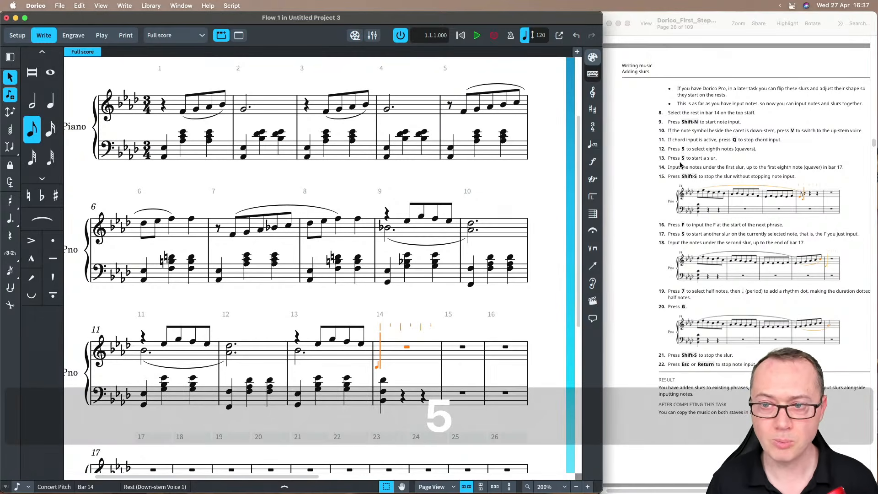
key("s")
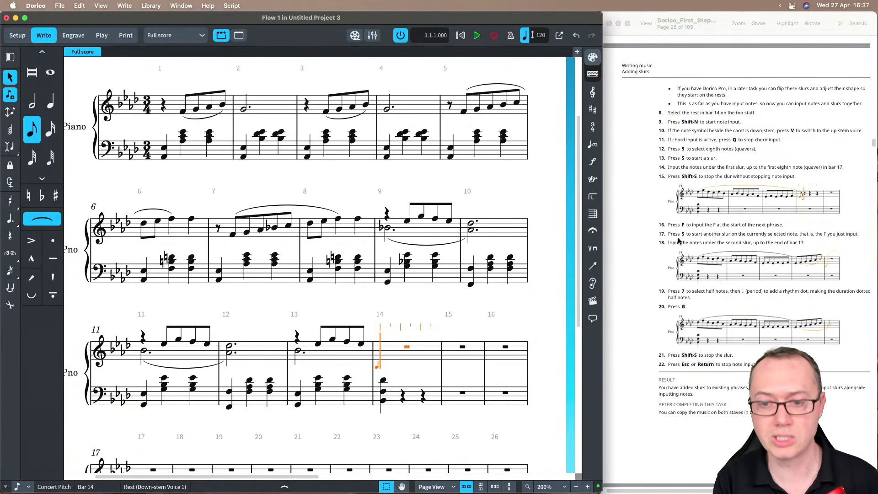
Step: Enter the slurred eighth notes D F D C D B in bar 14 and A B A G A F in bar 15
key("d")
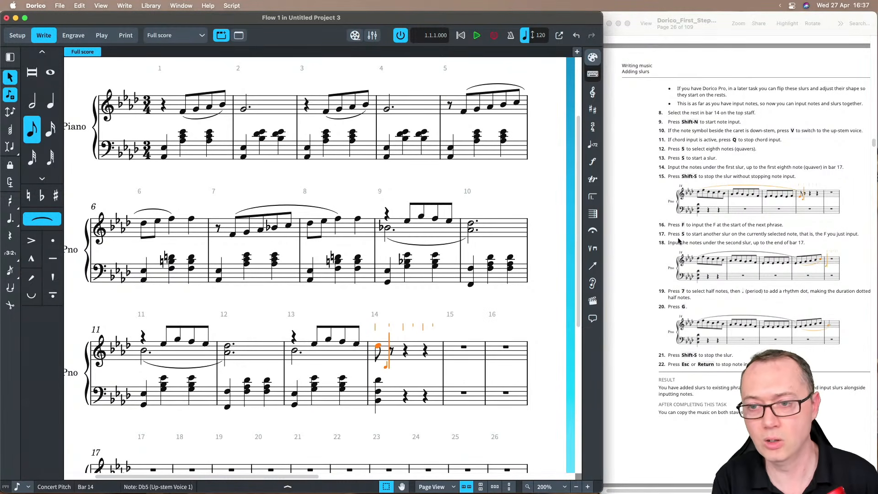
key("f")
key("d")
key("c")
key("d")
key("b")
key("a")
key("b")
key("a")
key("g")
key("a")
key("f")
Step: Fill bar 16 with eighth notes E F E F E F, enter E at the start of bar 17, and end the slur there
key("e")
key("f")
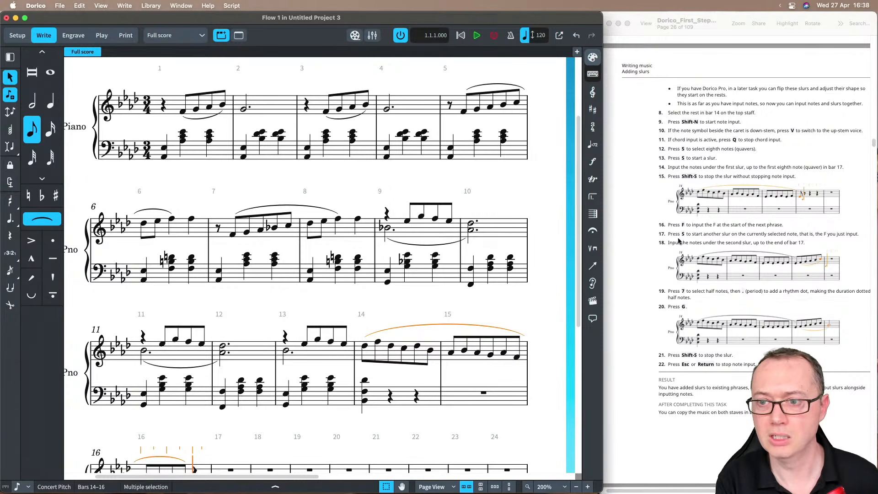
key("a")
scroll(424, 316, "down", 5)
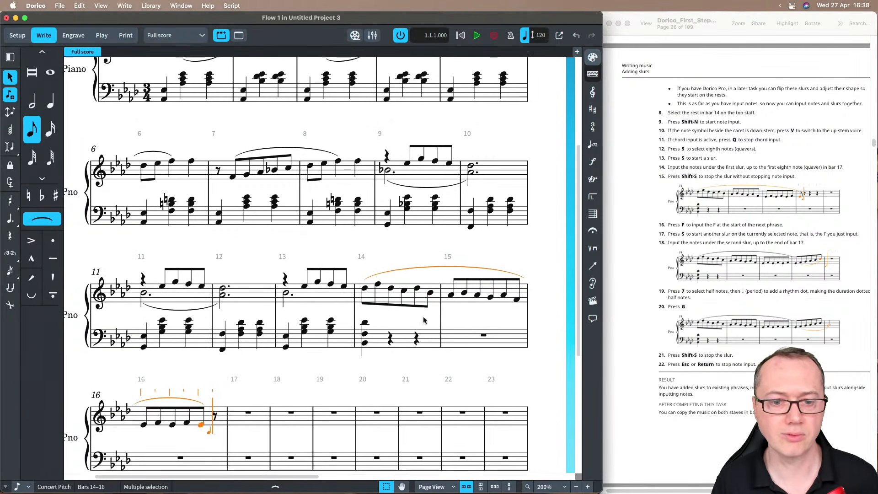
scroll(423, 317, "up", 1)
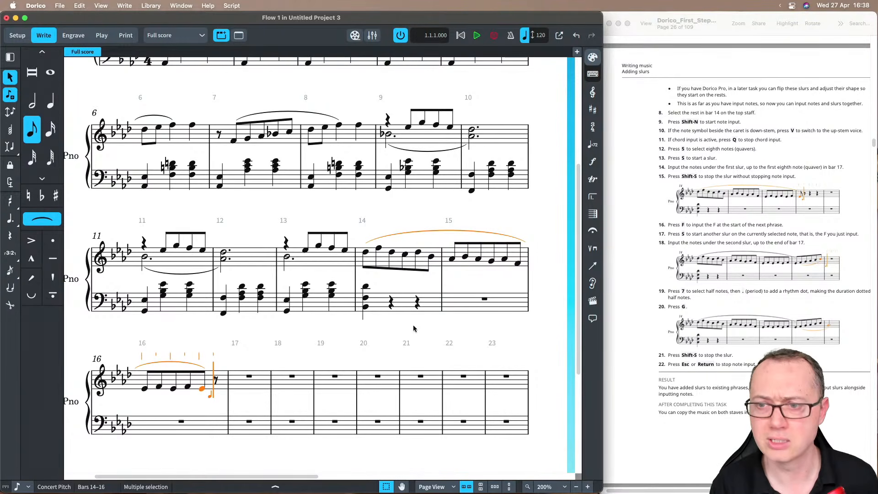
key("g")
key("shift+s")
key("f")
key("s")
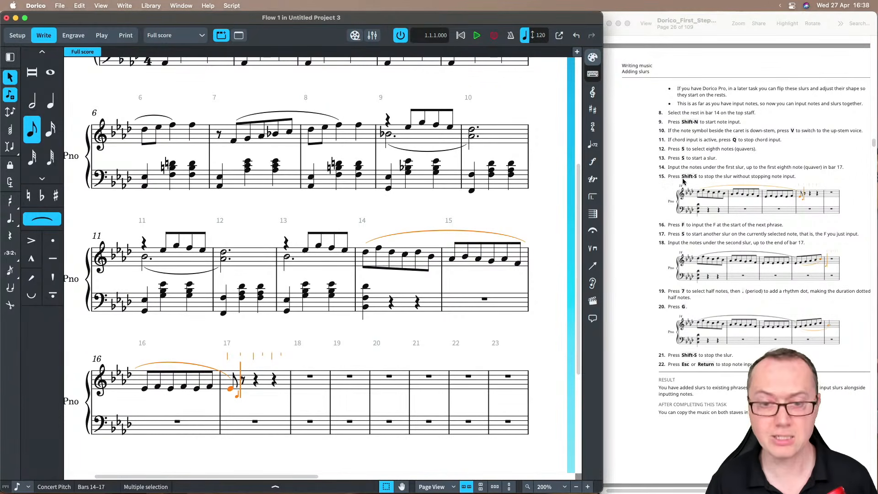
key("shift+s")
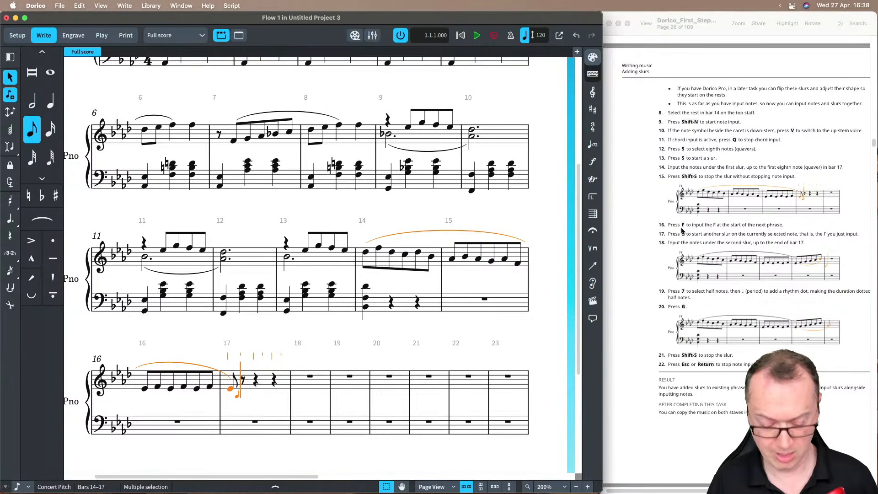
Step: Enter an eighth-note F in bar 17, start a new slur on it, and continue with G A B C
key("f")
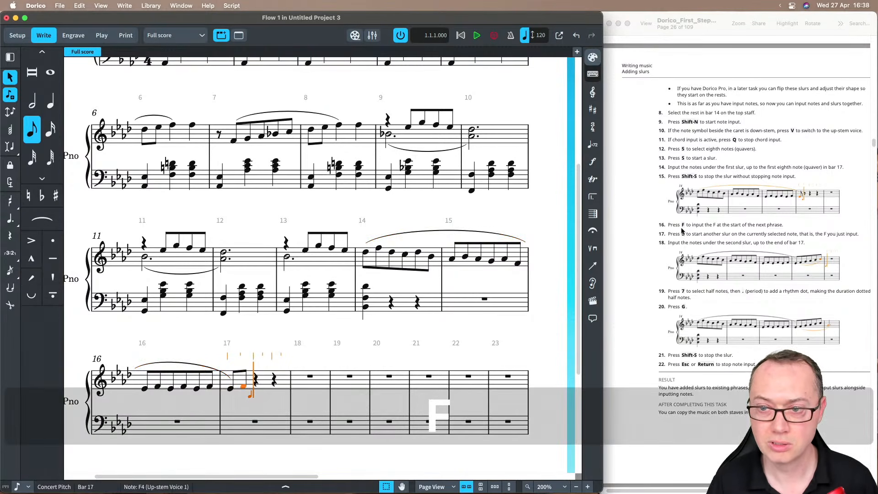
key("s")
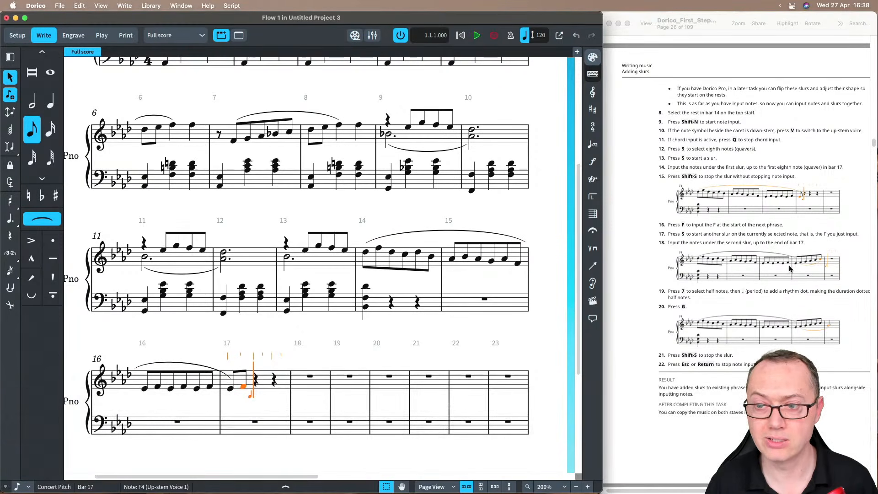
key("g")
key("a")
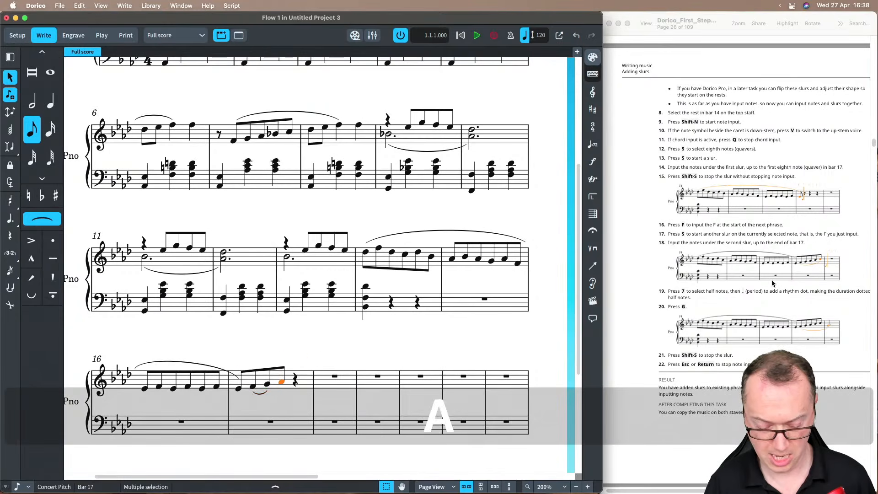
key("b")
key("c")
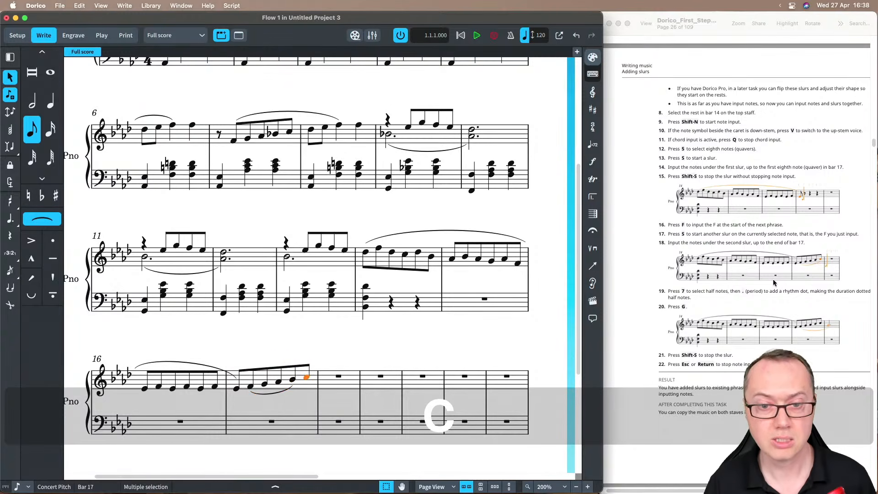
Step: Enter a dotted half-note G in bar 18 of the top staff, end the slur there, and stop note input
scroll(706, 288, "down", 2)
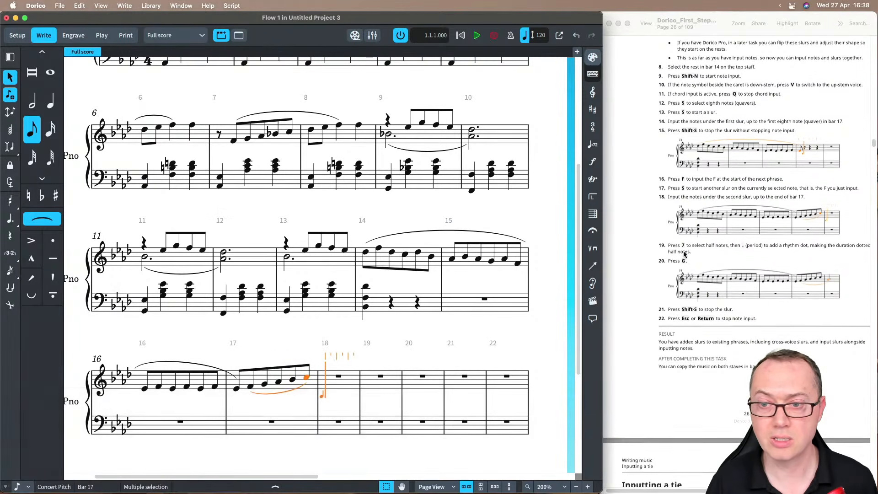
key("7")
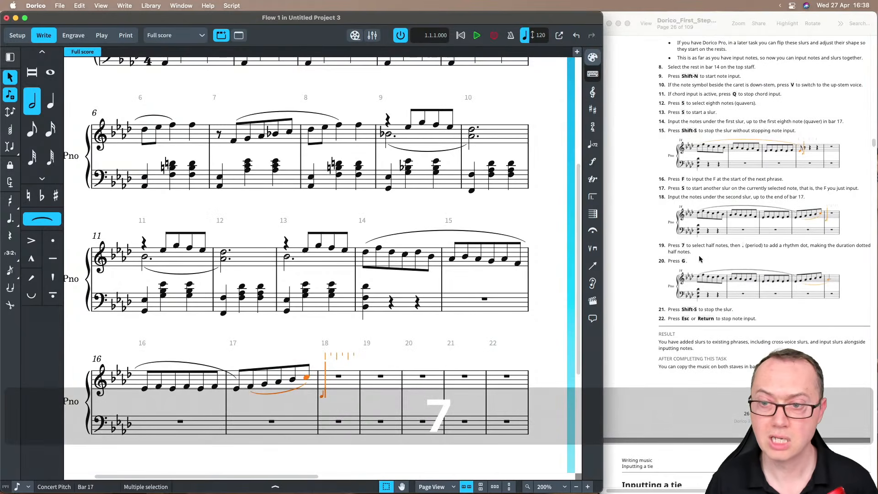
key("period")
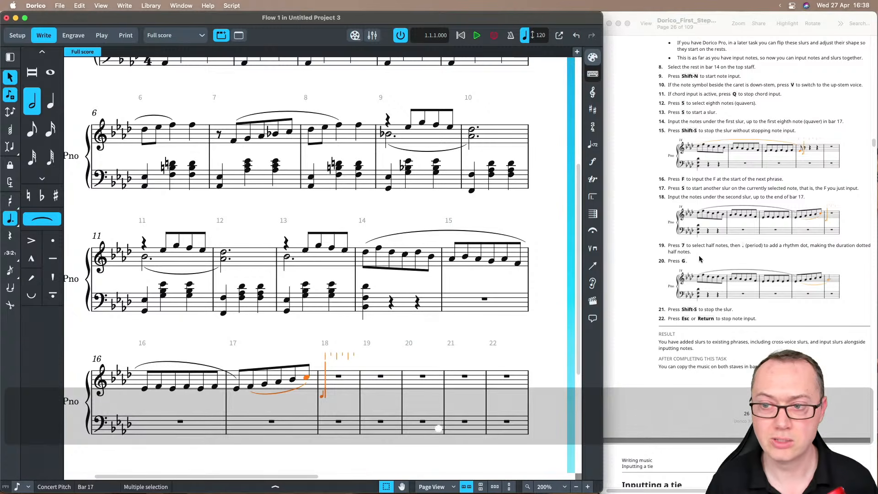
key("g")
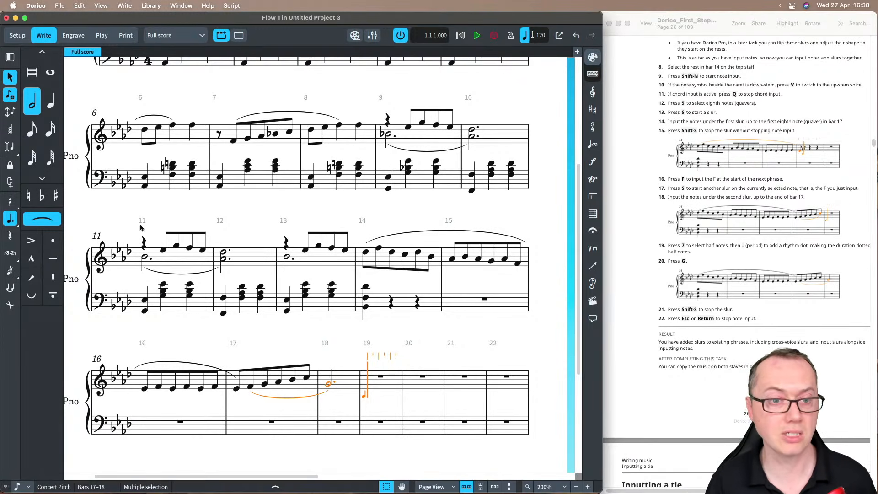
key("shift+s")
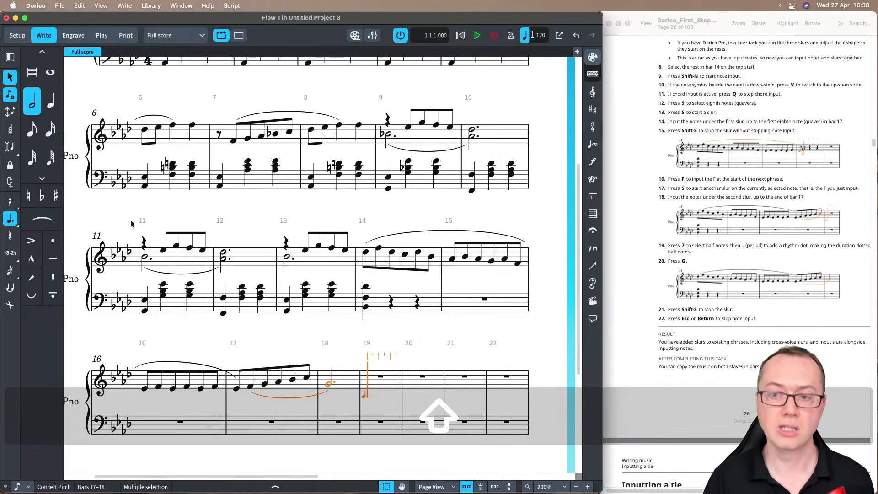
key("Escape")
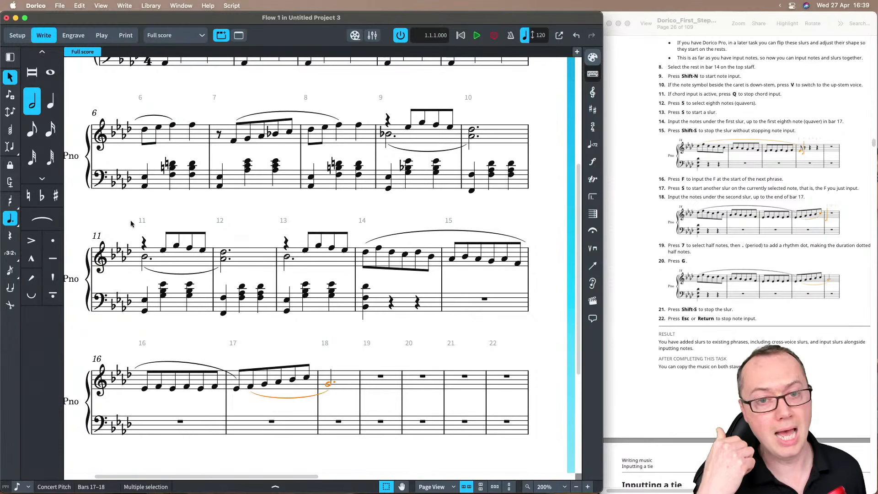
Step: Copy the music on both staves in bars 3-4 into bars 19-20
scroll(131, 223, "down", 2)
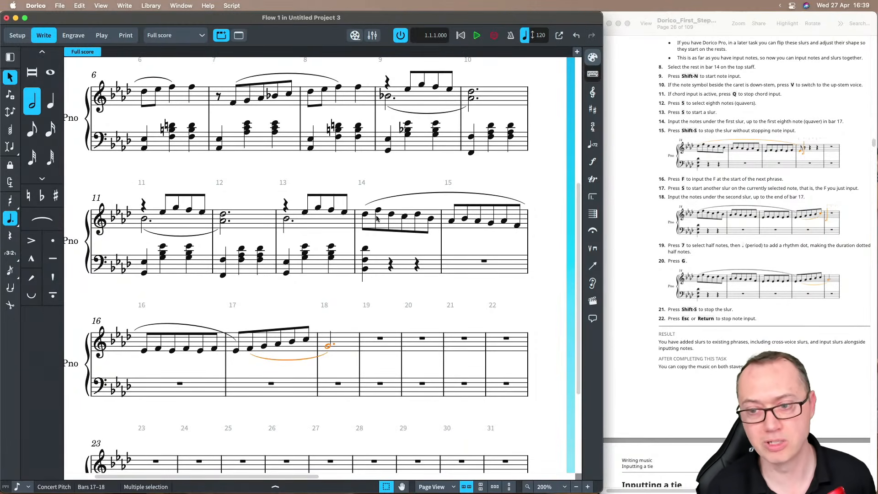
scroll(645, 294, "down", 5)
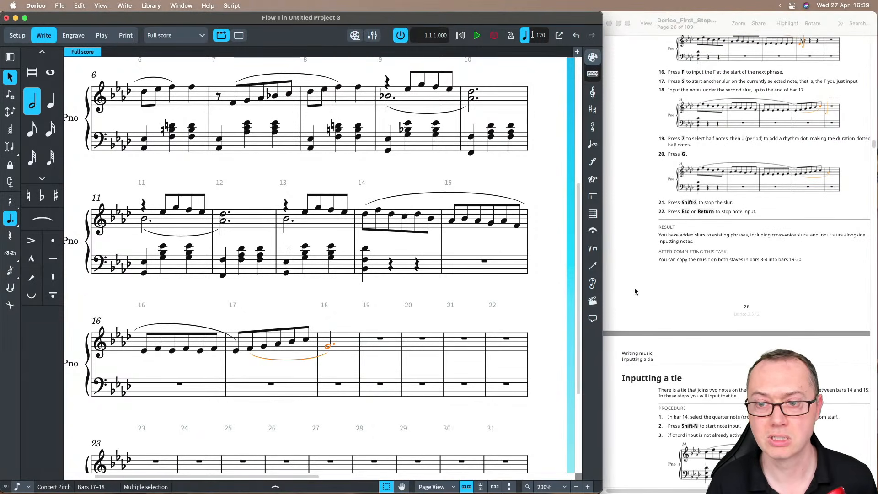
scroll(646, 274, "down", 1)
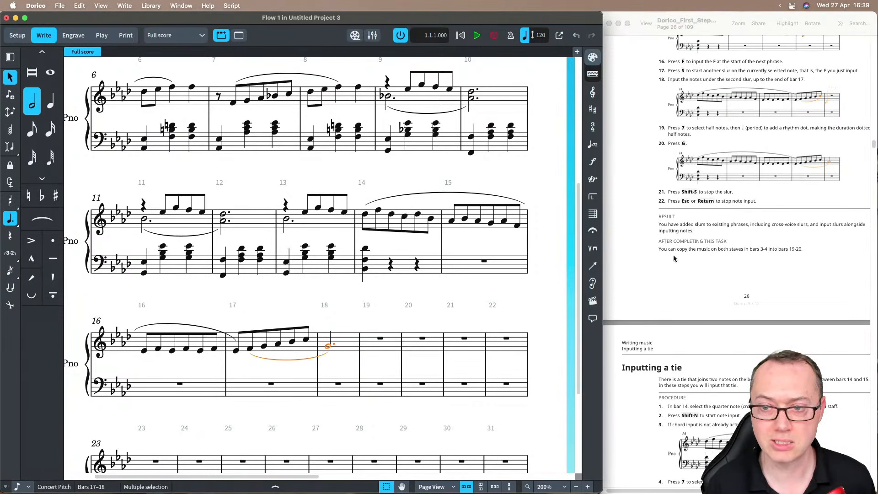
scroll(460, 246, "up", 10)
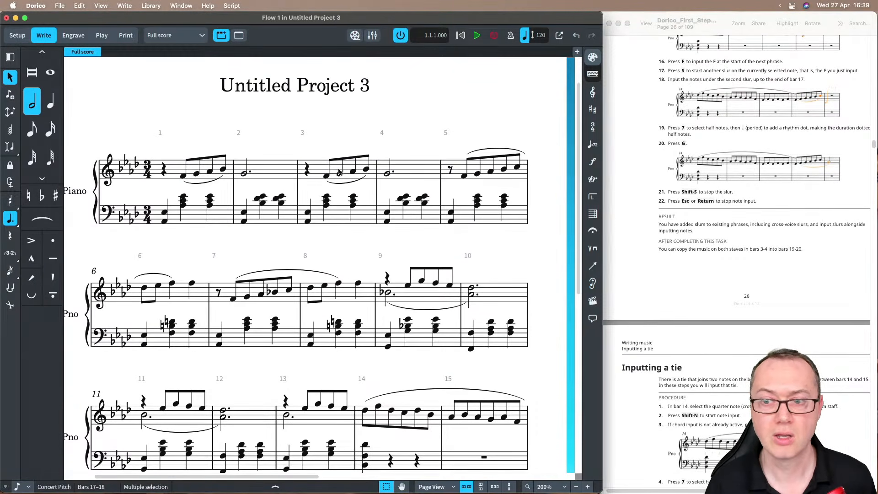
left_click(324, 170)
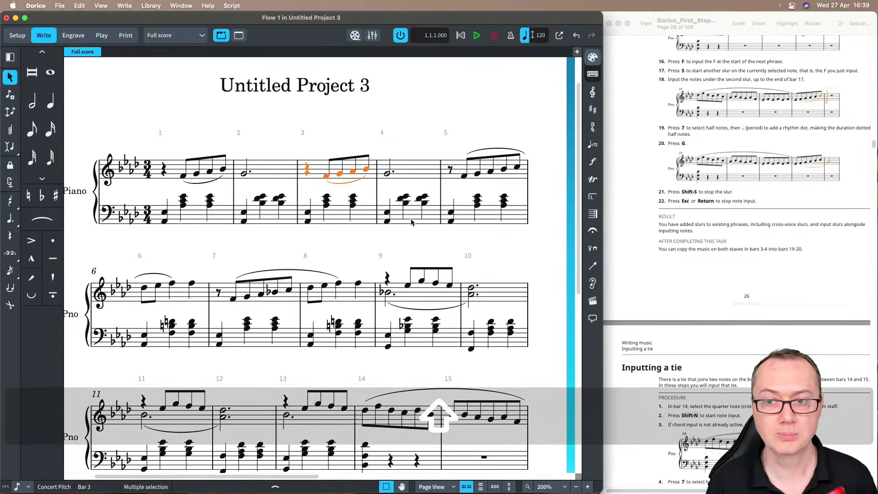
left_click(411, 221, "shift")
scroll(369, 289, "down", 12)
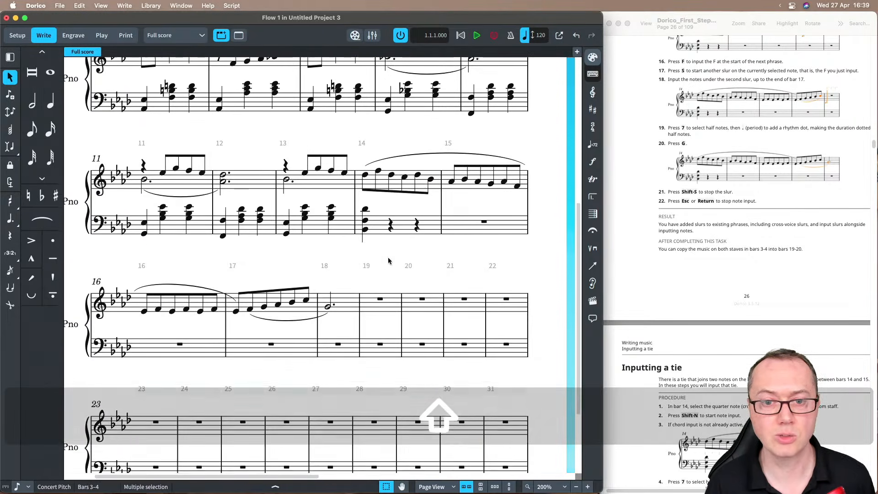
left_click(366, 289, "alt")
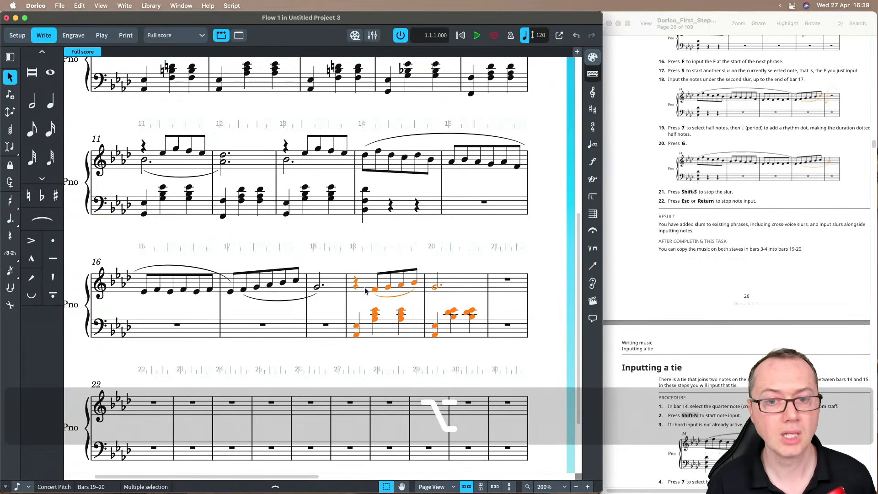
Step: With chord input on, enter a half-note D at the beat 3 rest in bar 14 of the bottom staff and transpose it up an octave
scroll(631, 296, "down", 10)
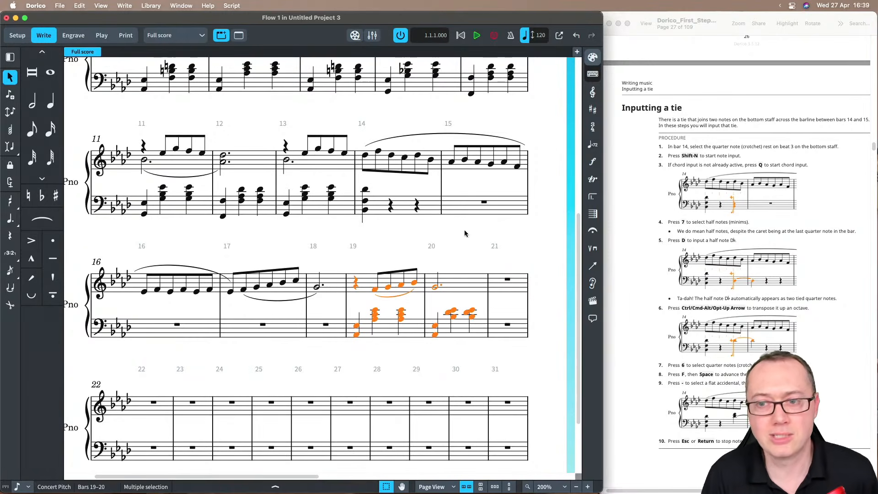
left_click(417, 205)
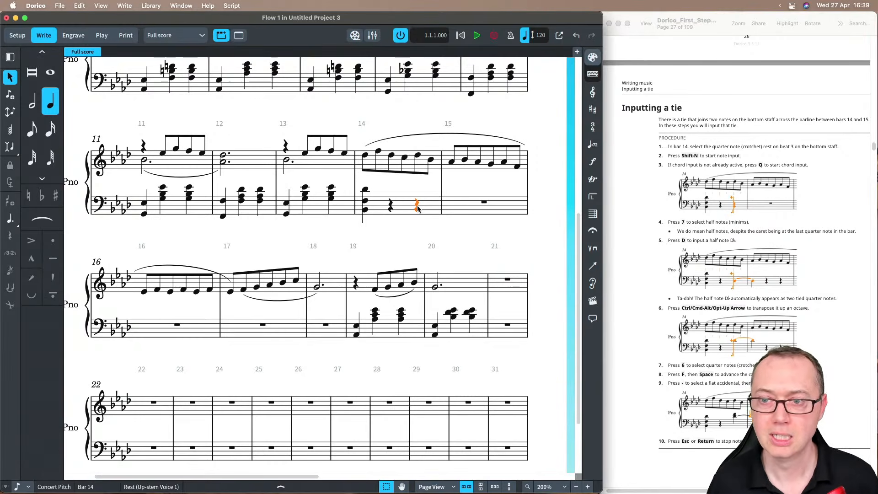
key("shift+n")
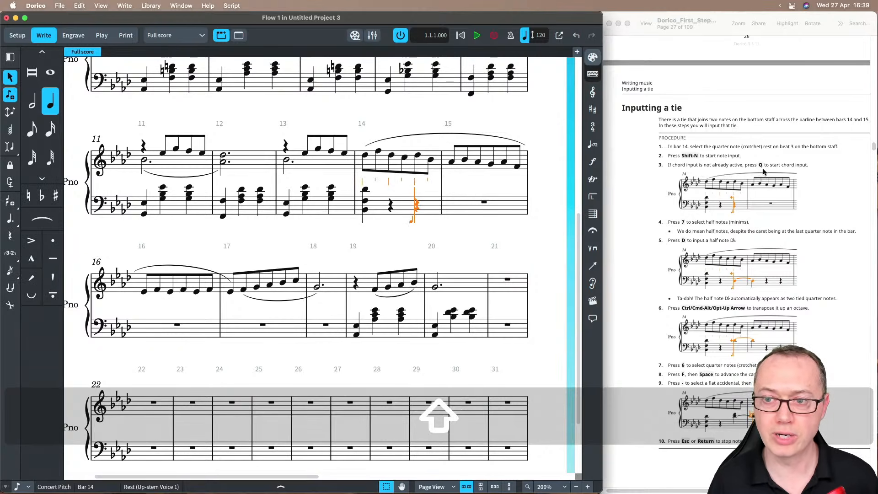
key("q")
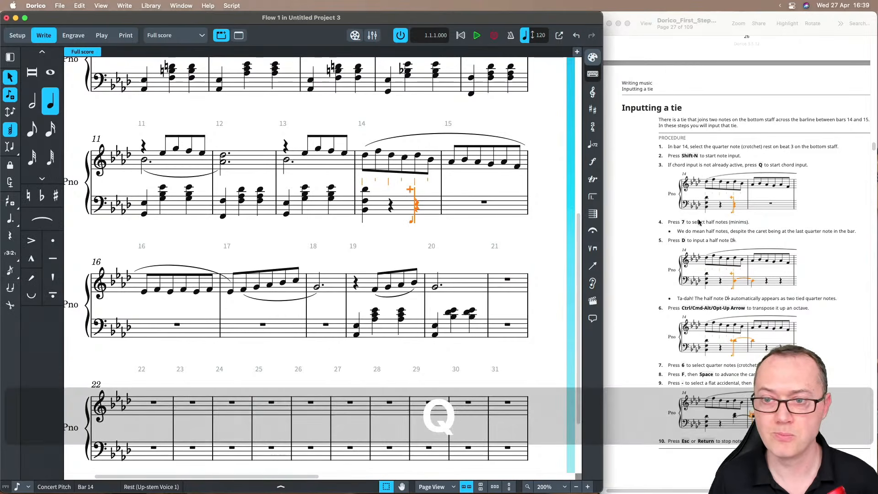
scroll(635, 213, "down", 2)
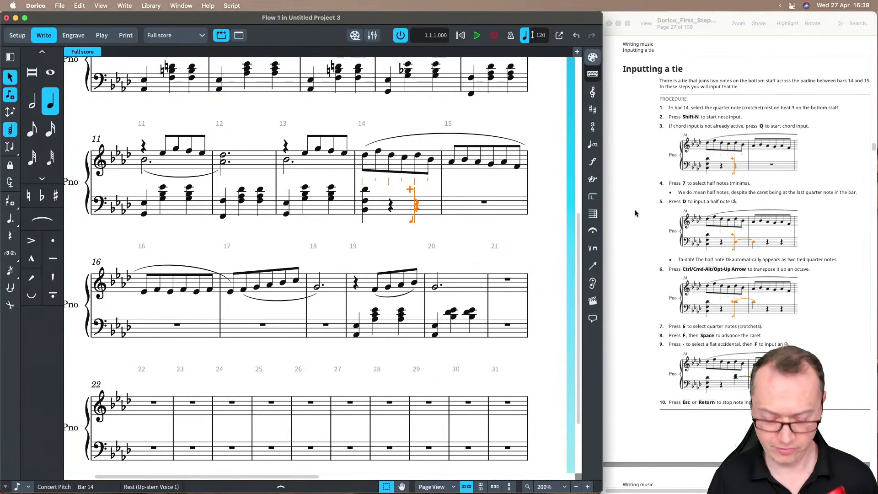
key("7")
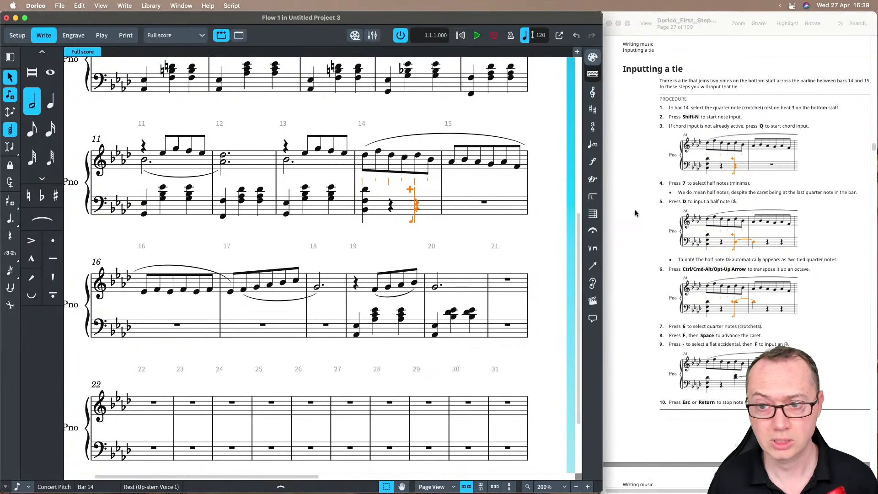
key("d")
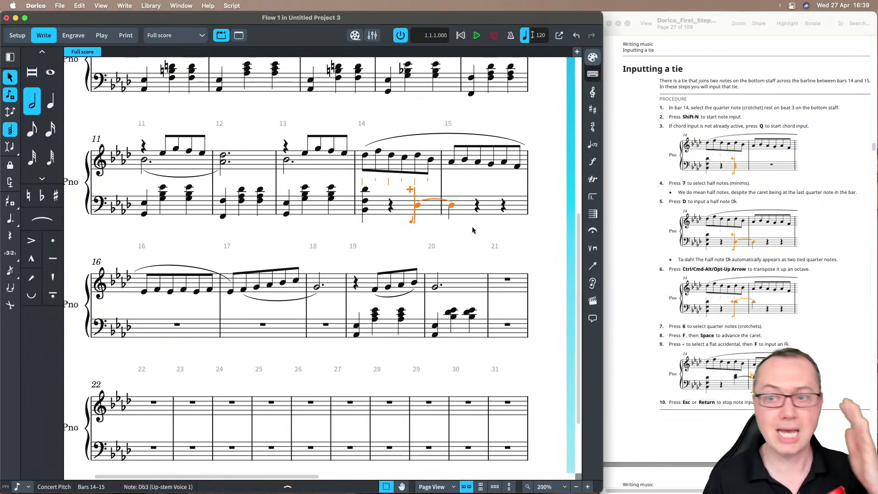
scroll(631, 242, "down", 5)
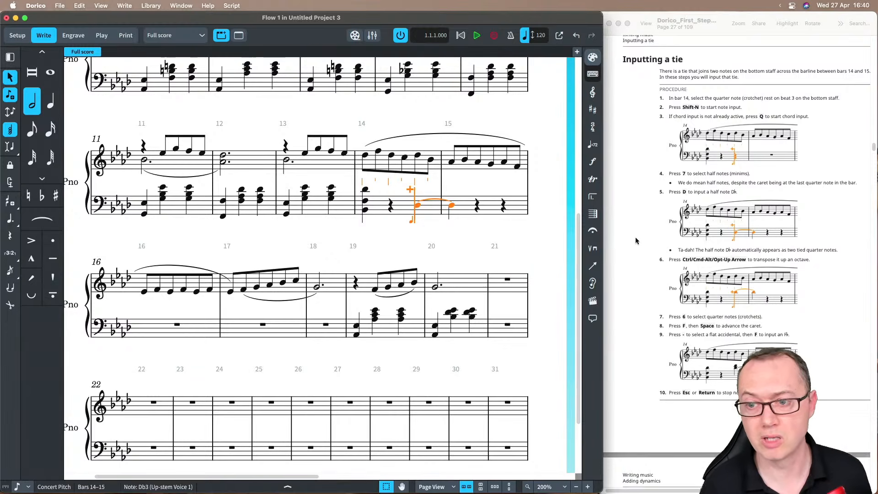
key("alt+super+Up")
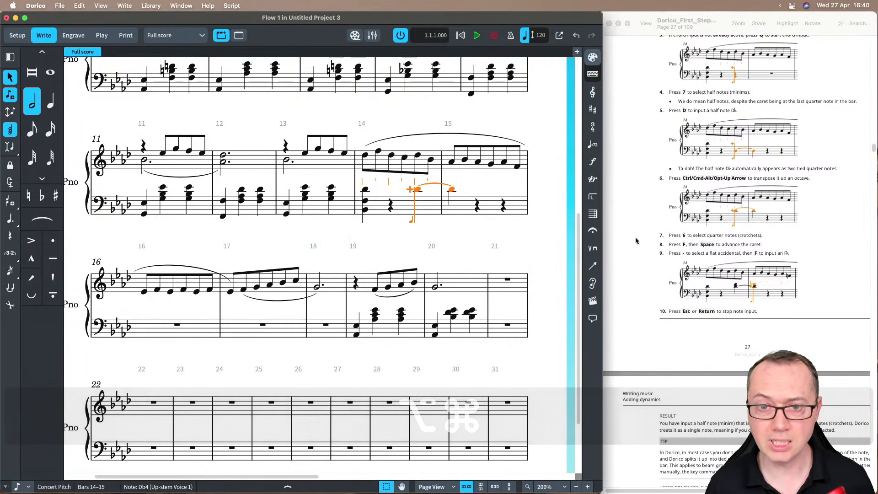
Step: Add a quarter-note F above the tied D in bar 14 and a quarter-note F flat at the start of bar 15, then stop note input
key("6")
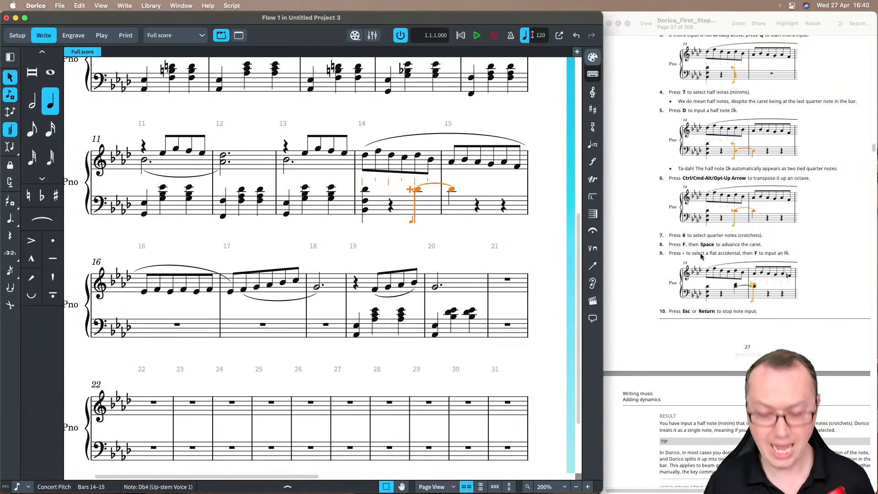
key("f")
key("space")
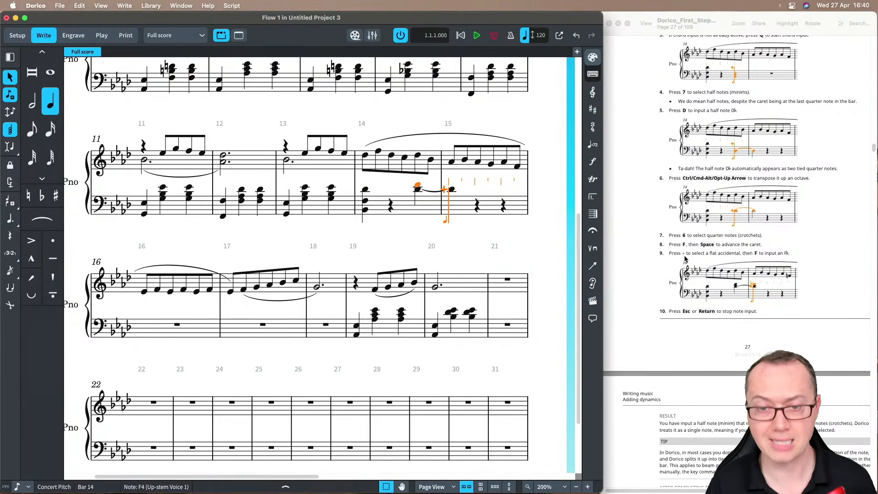
key("minus")
key("f")
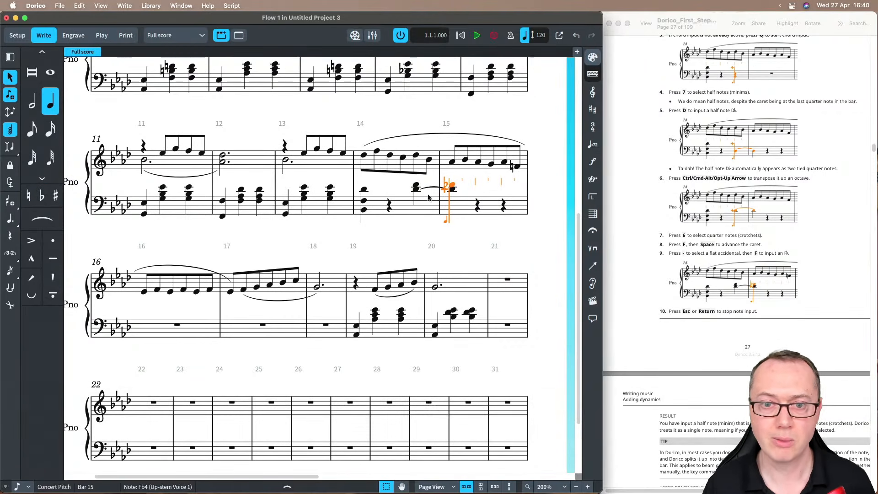
scroll(638, 283, "down", 5)
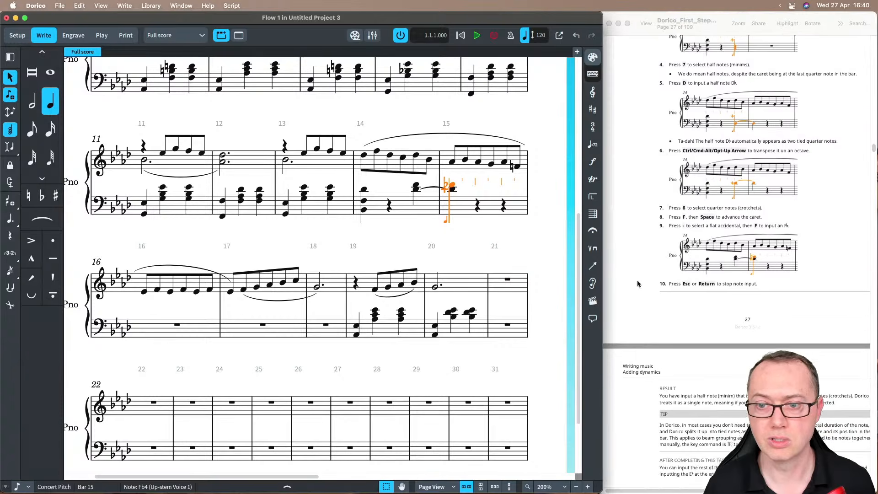
key("Return")
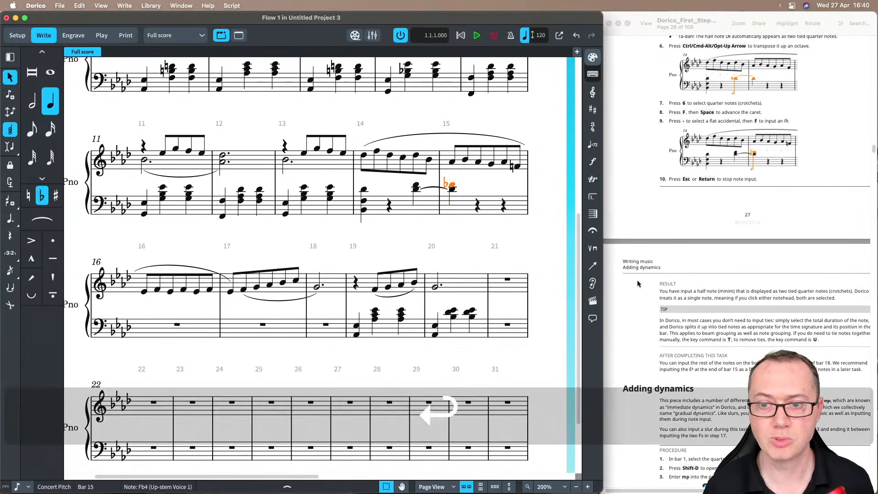
Step: Read the guide's tip on tying and untying notes and its first instructions for adding dynamics
scroll(634, 293, "down", 5)
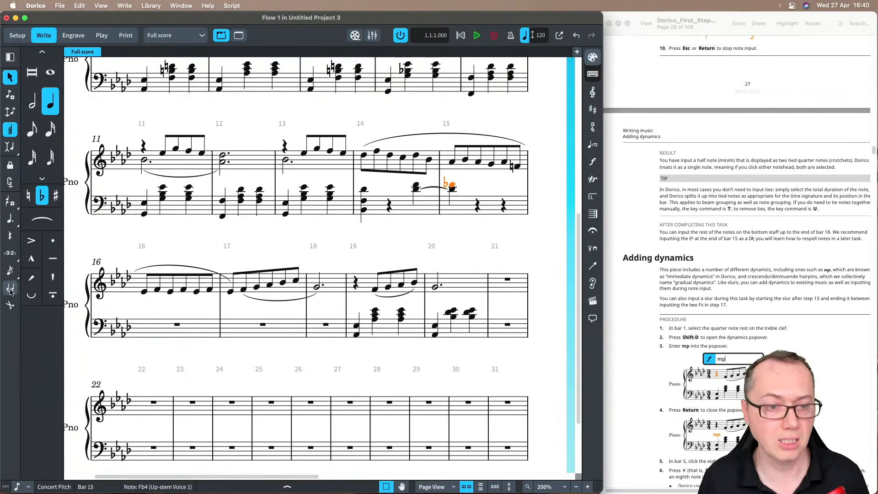
key("F6")
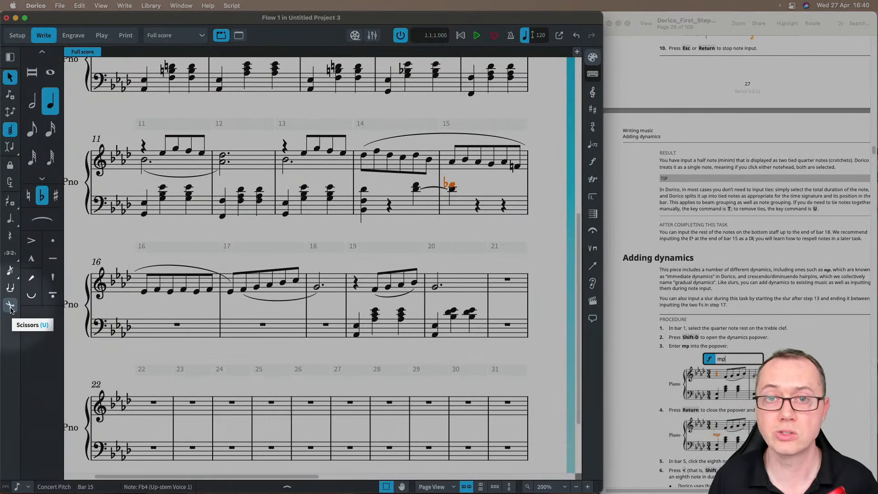
key("F6")
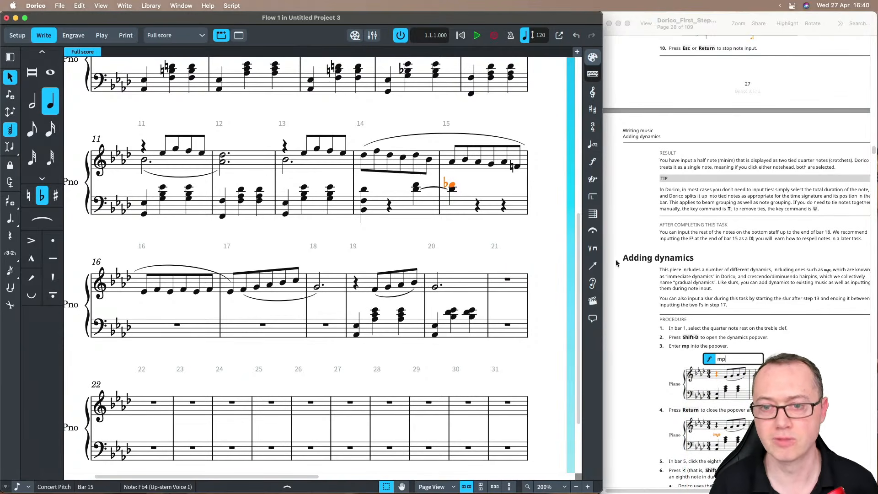
scroll(622, 305, "down", 1)
scroll(621, 305, "down", 10)
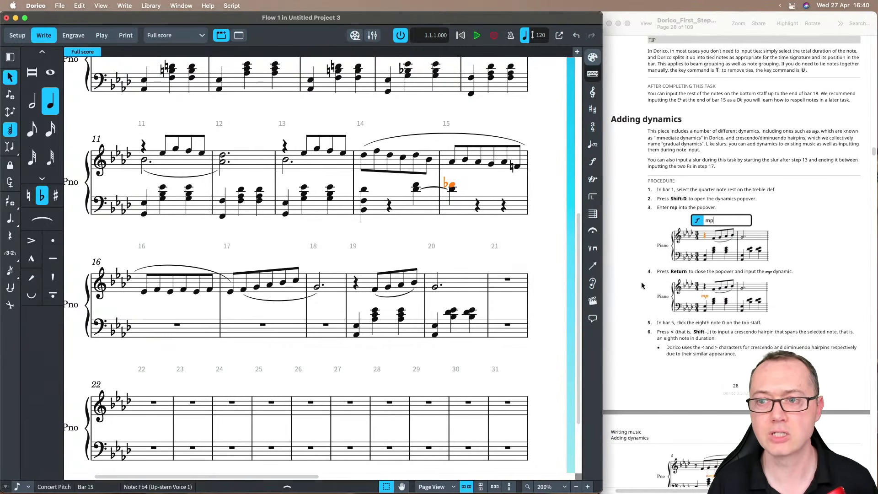
scroll(640, 287, "down", 3)
scroll(641, 286, "down", 1)
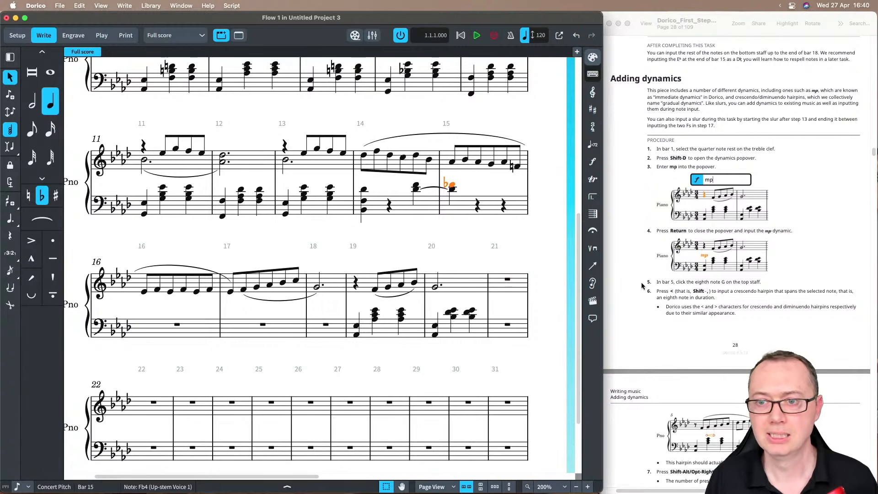
Step: Add an mp dynamic at the quarter rest in bar 1 of the top staff
scroll(419, 145, "up", 5)
scroll(419, 145, "up", 3)
scroll(173, 176, "down", 2)
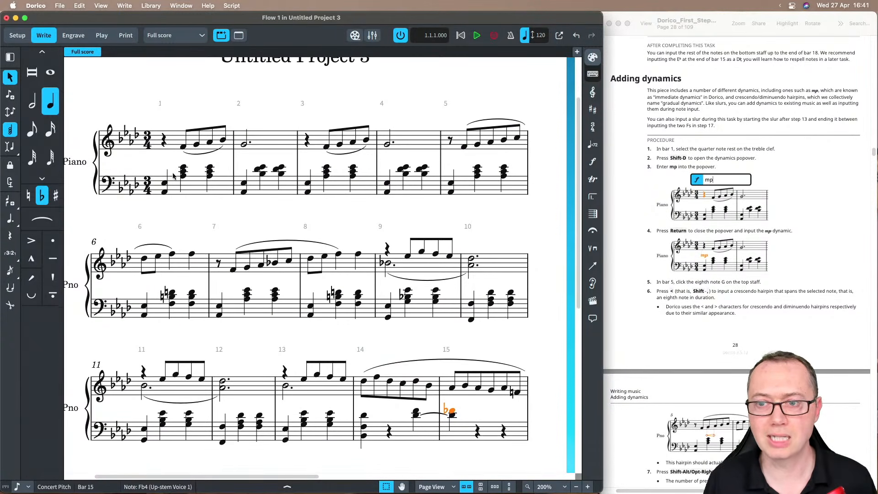
left_click(163, 140)
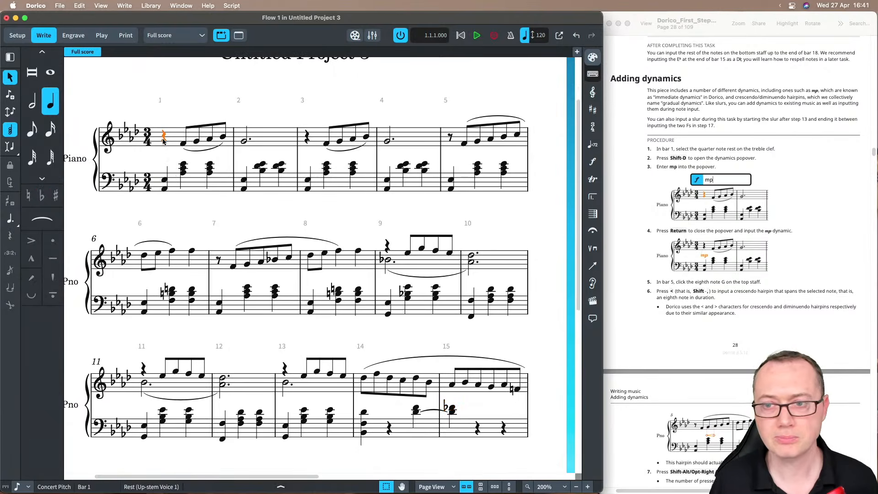
key("shift+d")
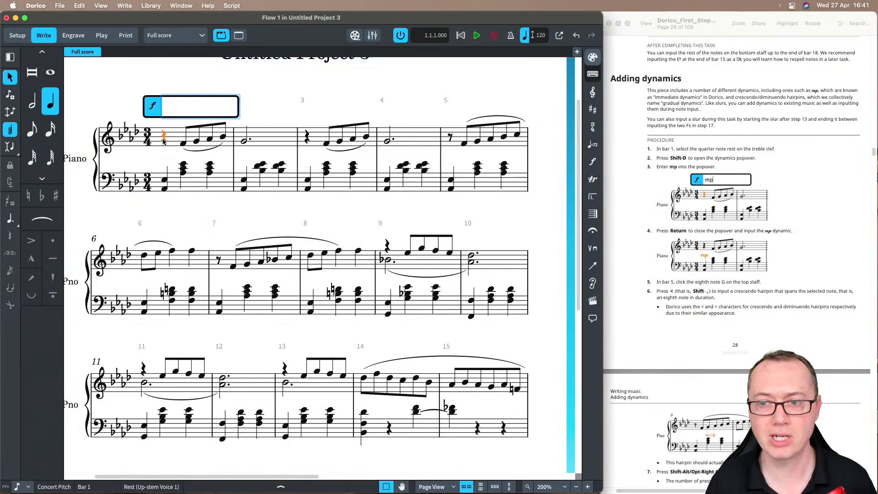
type("m")
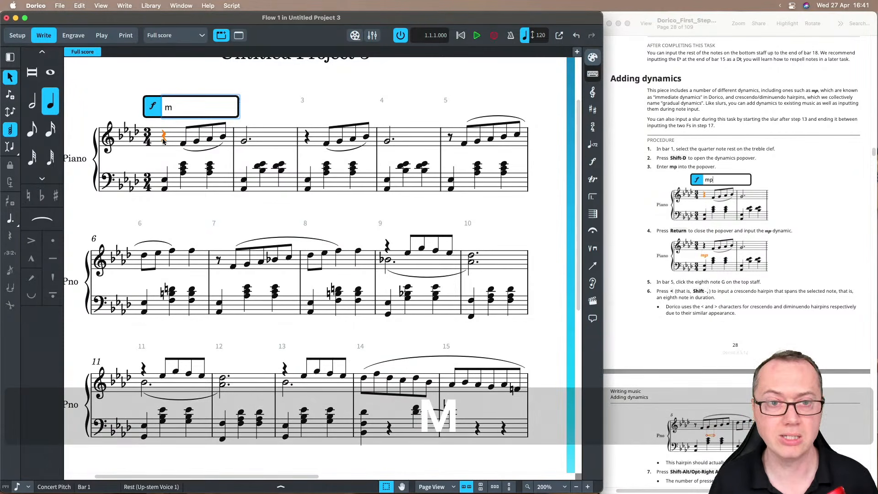
type("p")
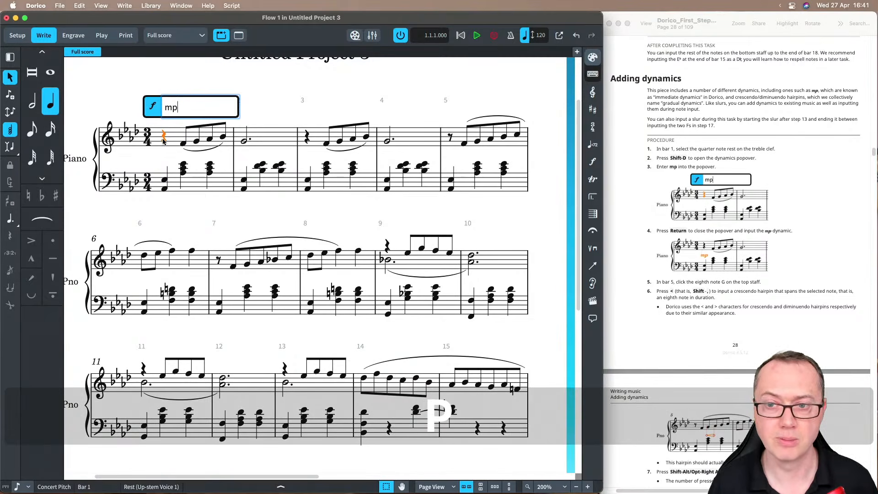
key("Return")
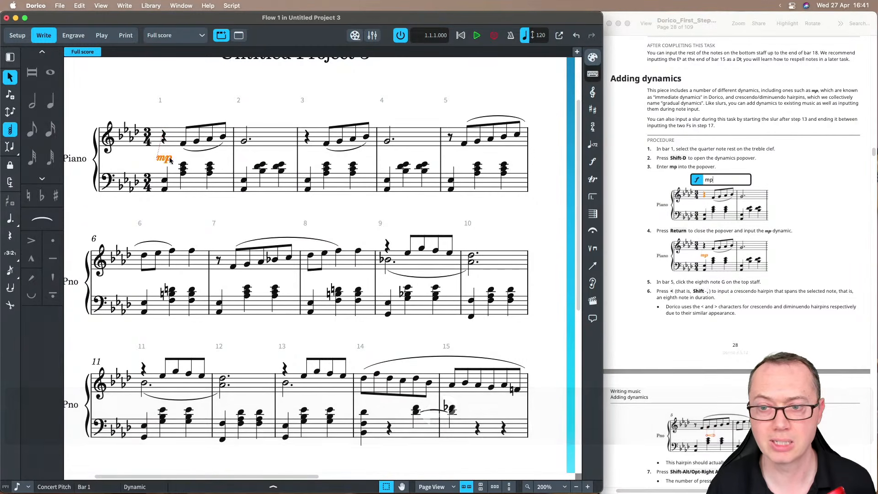
Step: Add a crescendo hairpin under the eighth-note G in bar 5 of the top staff
scroll(633, 233, "down", 3)
scroll(633, 233, "down", 1)
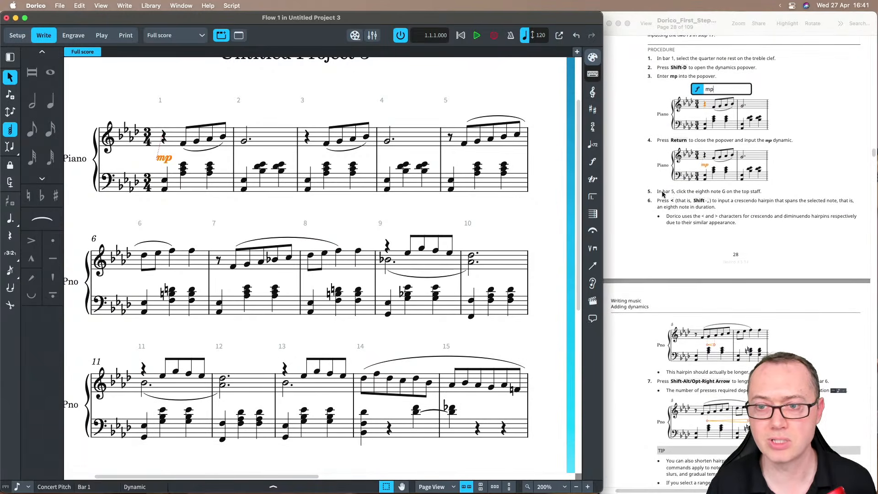
left_click(477, 142)
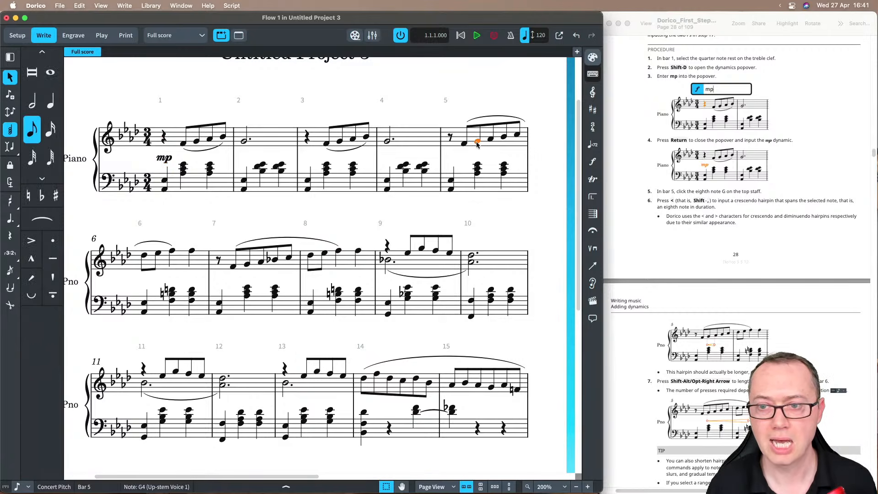
scroll(461, 204, "down", 2)
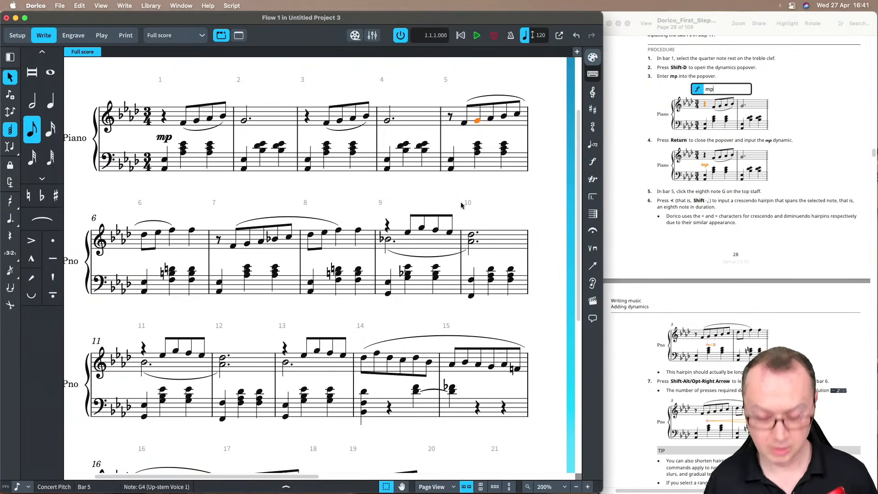
key("shift+comma")
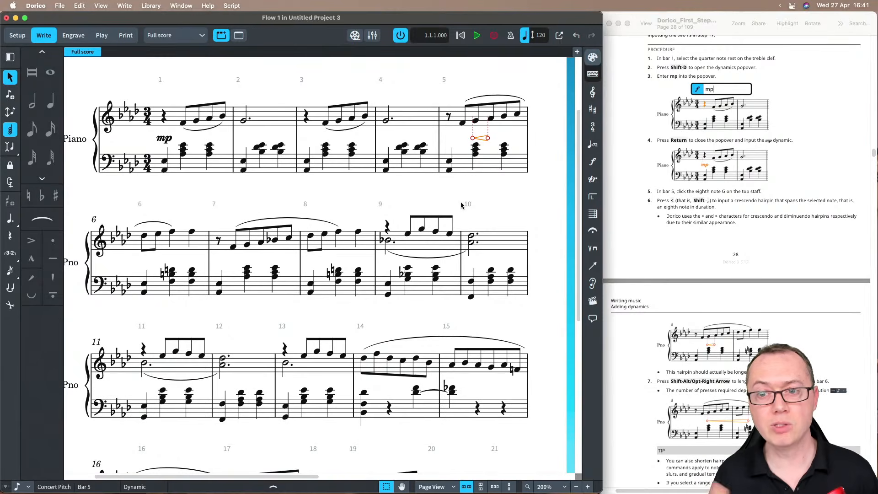
Step: Lengthen the crescendo hairpin that starts in bar 5 so it extends to beat 2 of bar 6
scroll(647, 277, "down", 5)
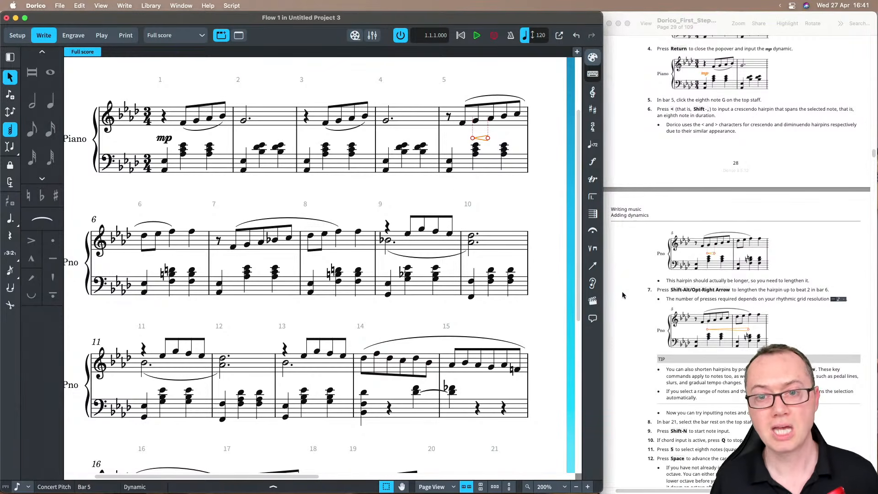
key("shift+alt")
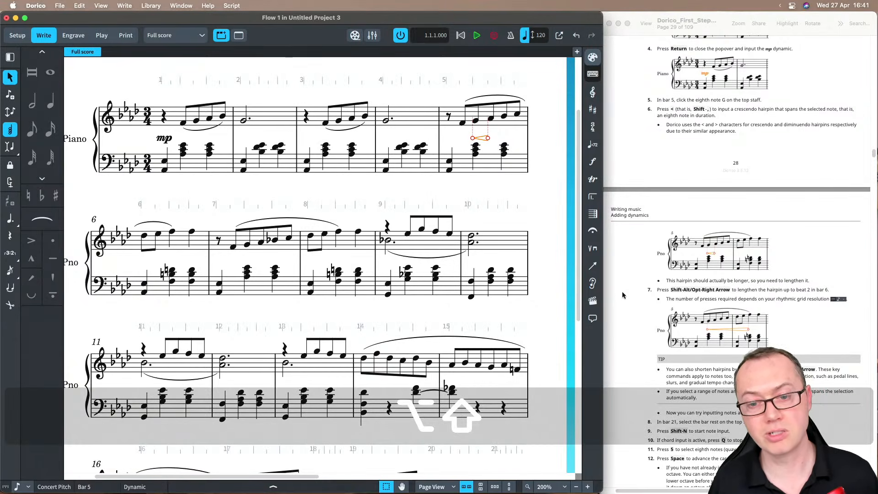
key("shift+alt+Right")
key("shift+alt+Right")
key("shift+alt+Right")
key("shift+alt+Right")
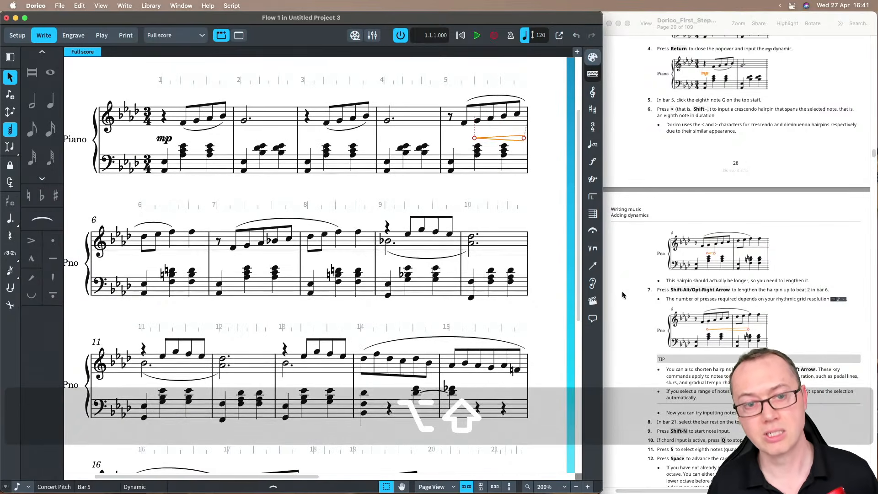
key("shift+alt+Left")
key("shift+alt+Left")
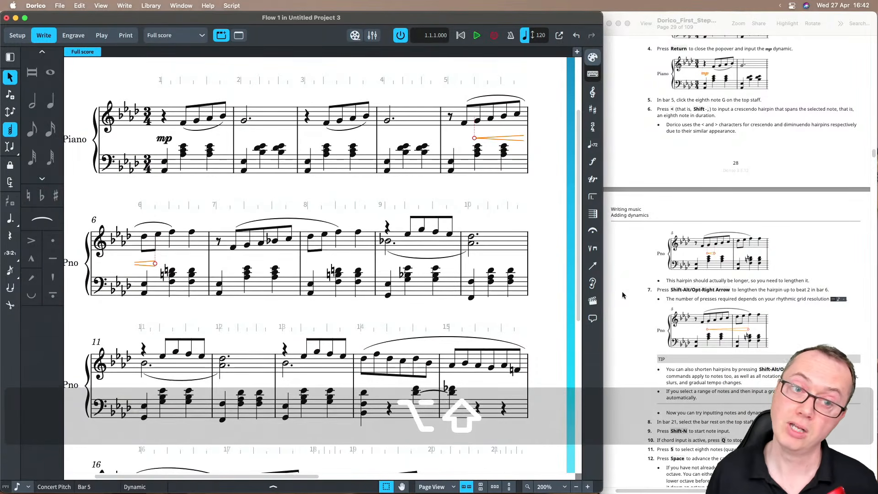
key("shift+alt+Right")
key("shift+alt+Right")
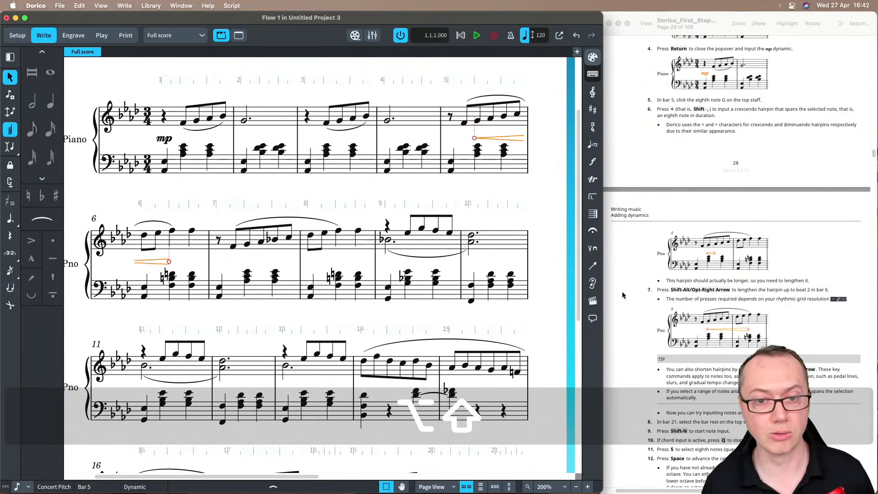
Step: Try lengthening the first bottom-staff chord in bar 14 in eighth-note increments, and shorten it back to a quarter note
scroll(385, 252, "down", 8)
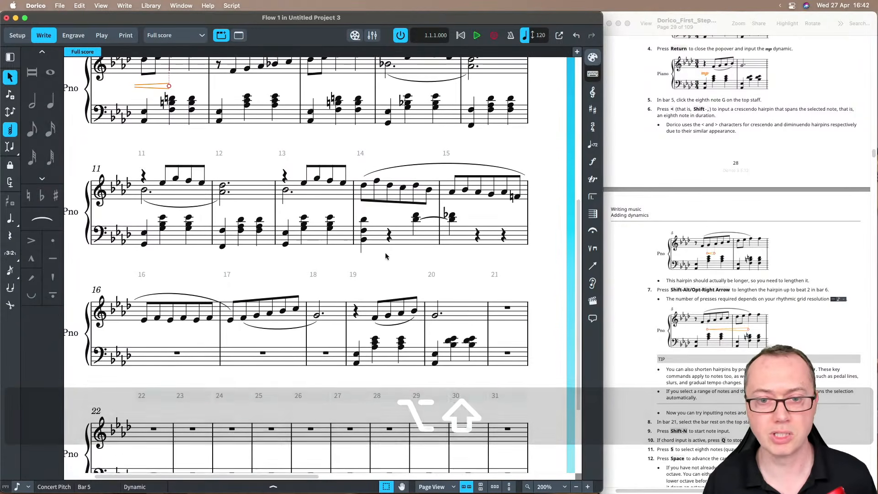
left_click(362, 251)
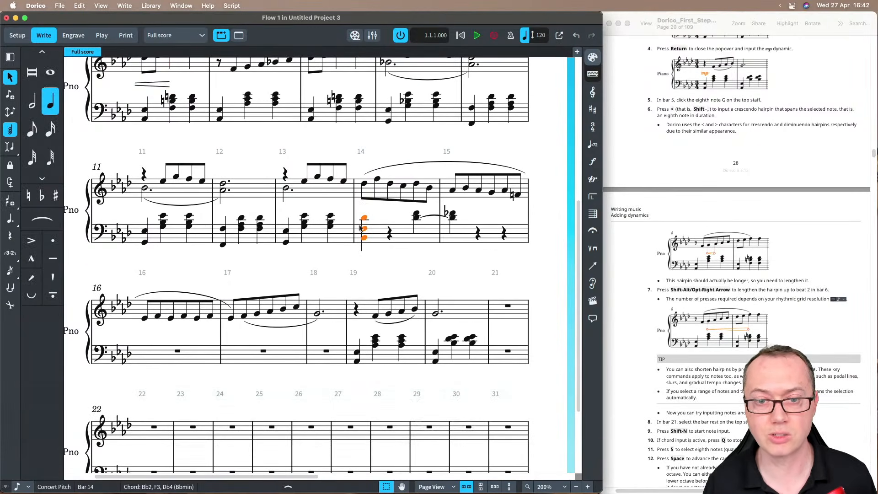
key("shift+alt+Right")
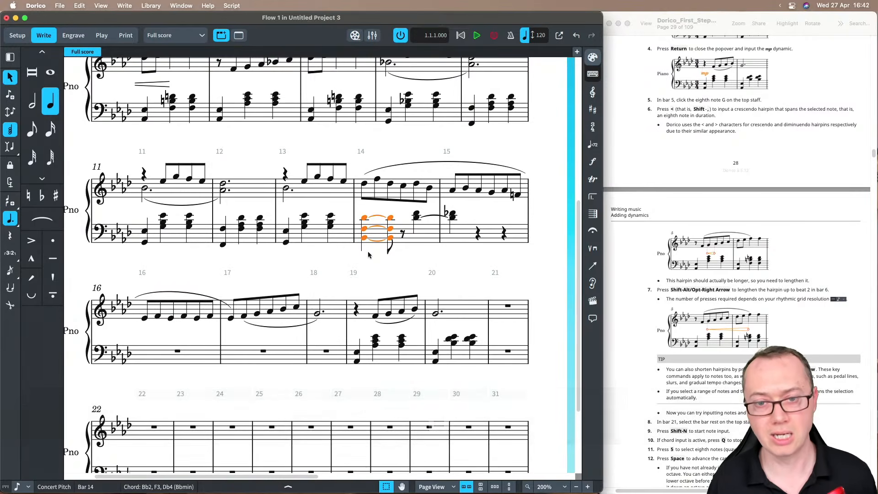
key("shift+alt+Right")
key("shift+alt+Right")
key("shift+alt+Left")
key("shift+alt+Left")
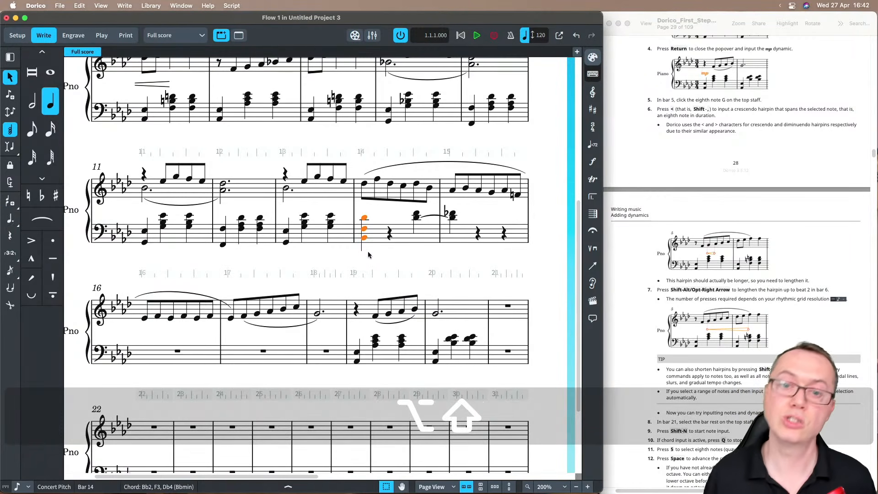
Step: Try lengthening the slur that starts in bar 14 of the top staff
scroll(368, 251, "up", 5)
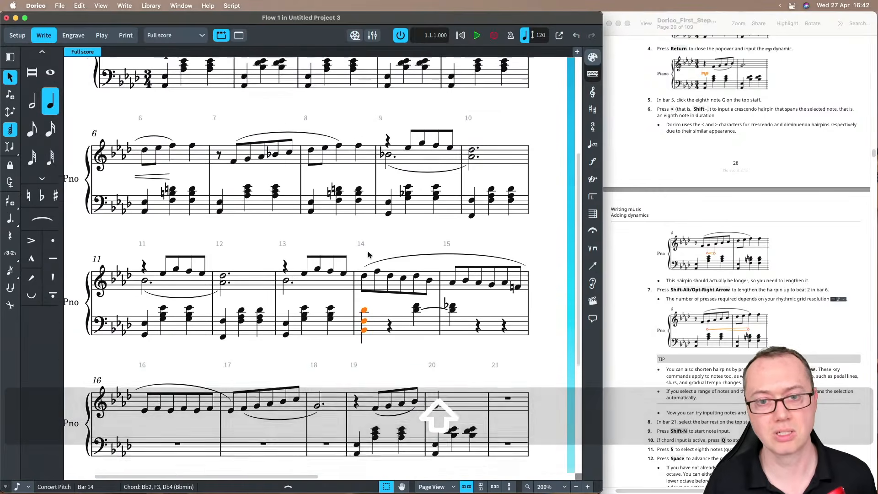
left_click(391, 291)
scroll(391, 291, "down", 2)
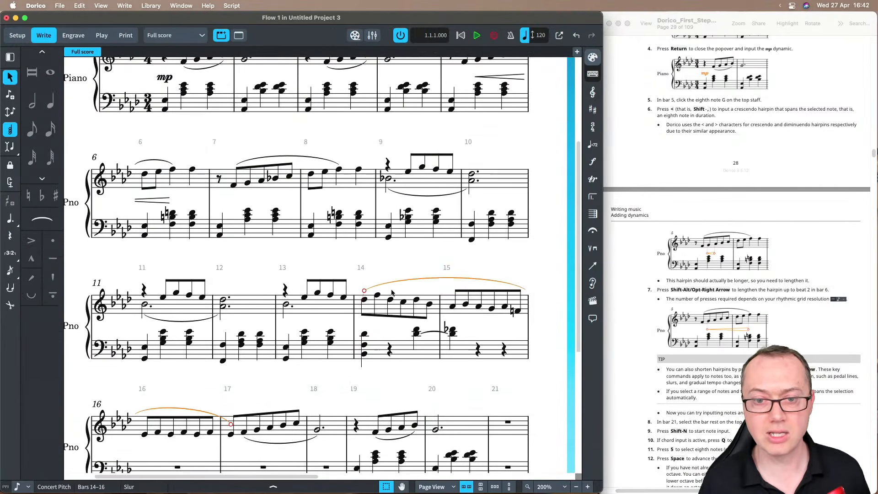
key("shift+alt+Right")
scroll(391, 293, "up", 5)
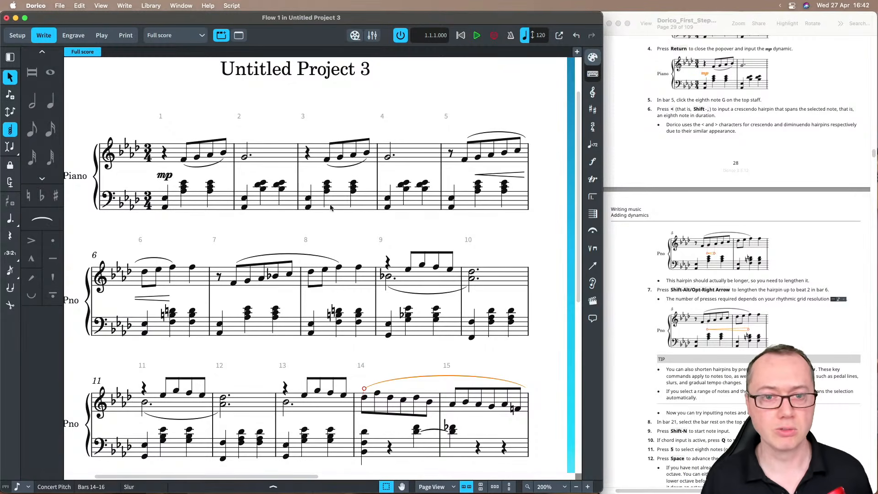
Step: Try shortening and lengthening the dotted half-note G in bar 2 of the top staff in eighth-note increments
left_click(245, 156)
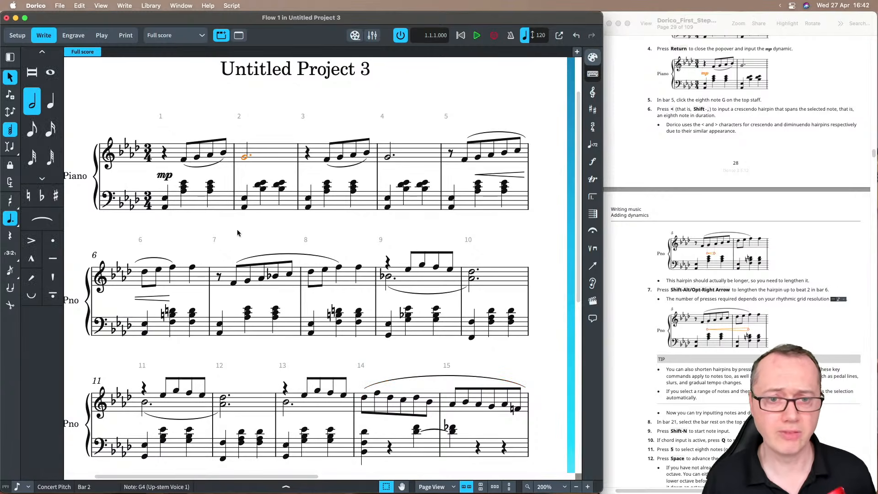
key("shift+alt")
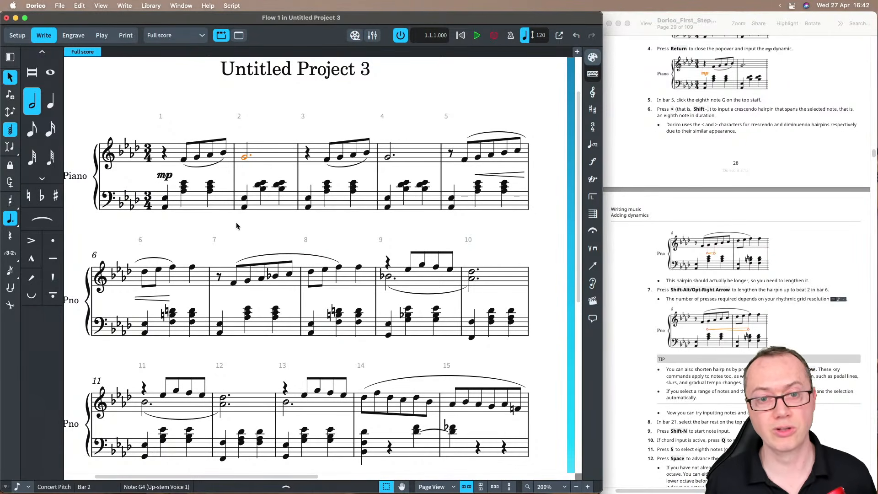
key("shift+alt+Left")
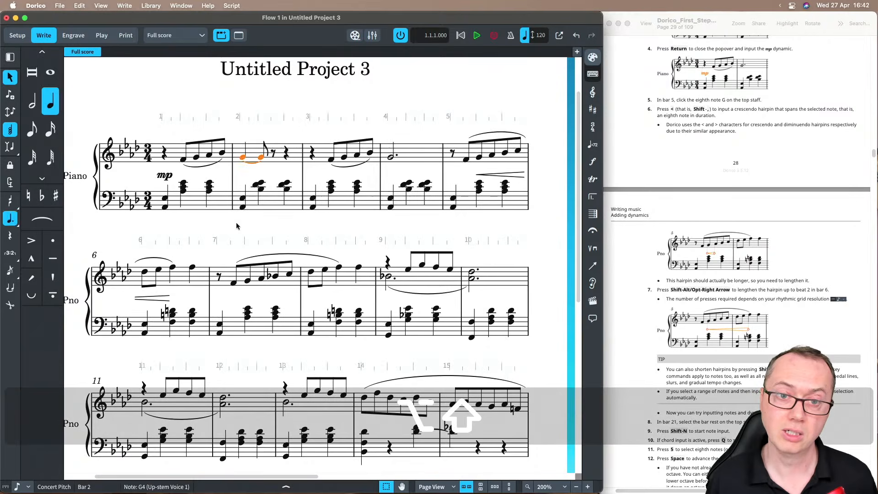
key("shift+alt+Right")
key("shift+alt+Left")
key("shift+alt+Left")
key("shift+alt+Left")
key("shift+alt+Left")
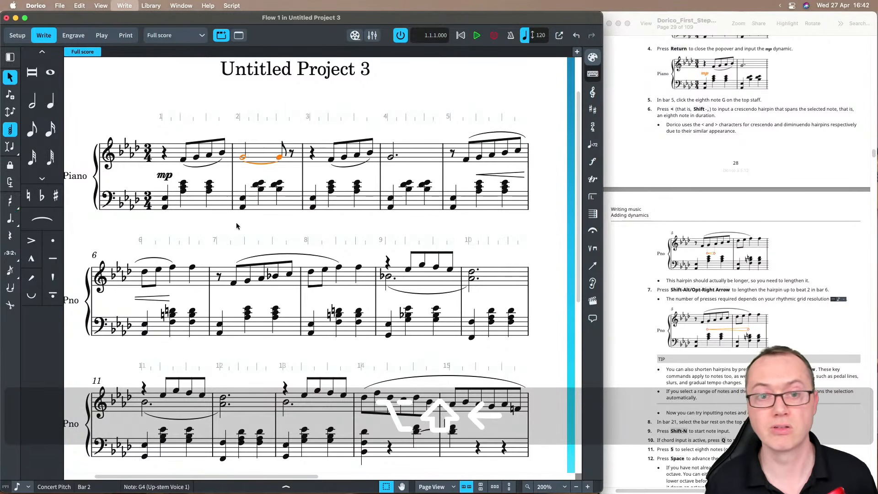
Step: Try moving the G in bar 2 rhythmically, and restore it to a dotted half note at the start of the bar
key("alt+Right")
key("alt+Right")
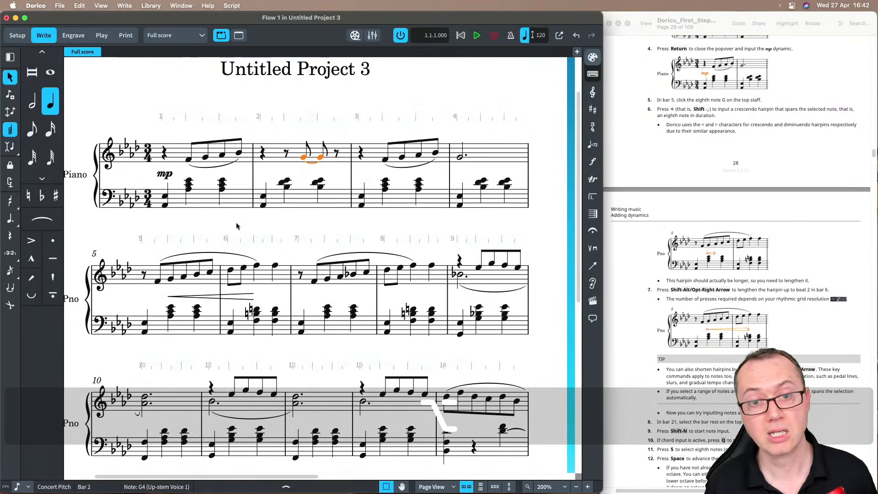
key("alt+Left")
key("shift+alt+Right")
key("shift+alt+Right")
key("shift+alt+Right")
key("shift+alt+Right")
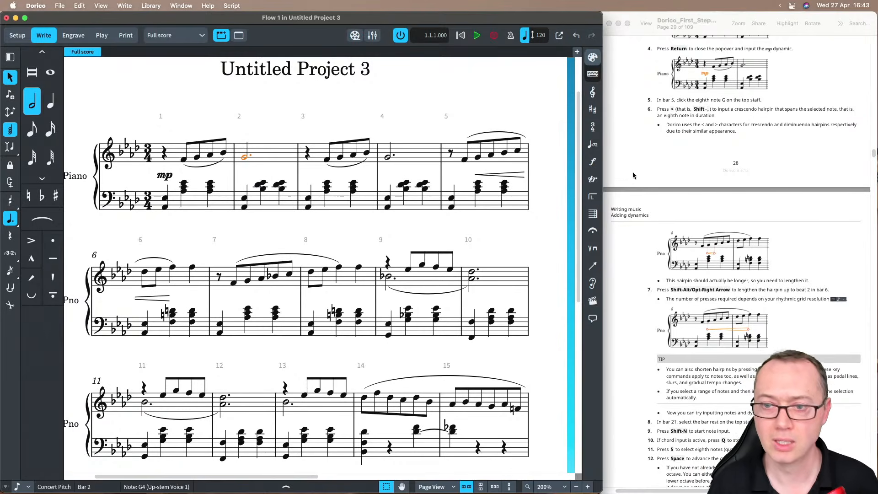
Step: Start note input at the bar rest in bar 21 of the top staff, with chord input turned off
scroll(633, 175, "down", 6)
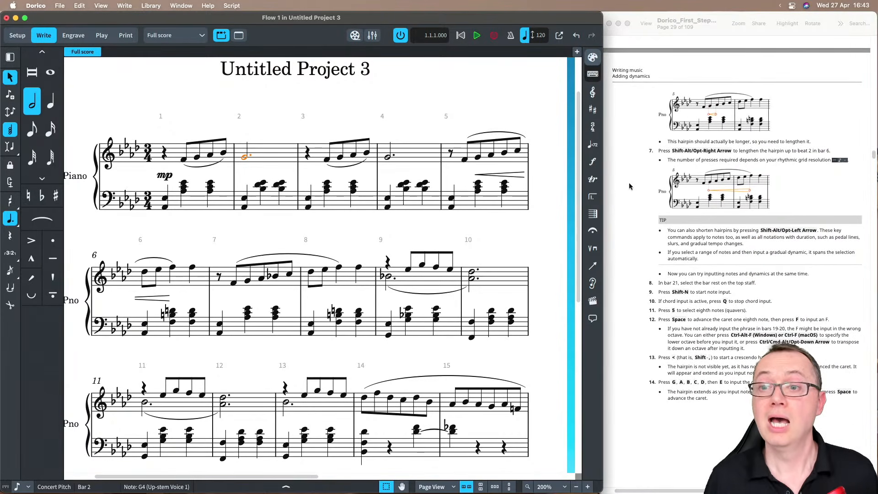
scroll(629, 186, "down", 1)
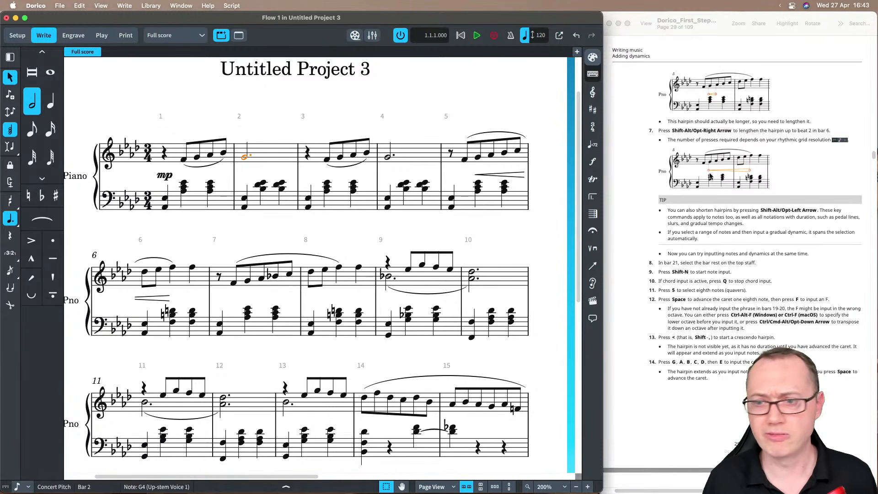
scroll(635, 215, "down", 2)
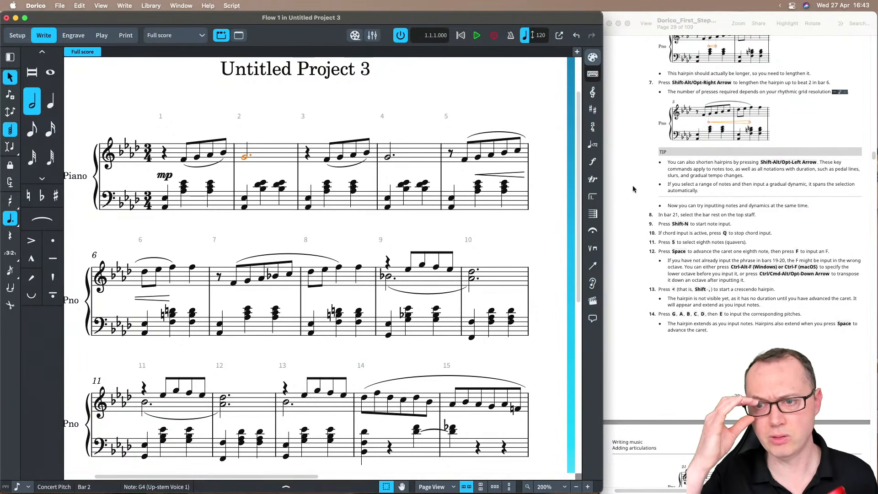
scroll(634, 189, "down", 3)
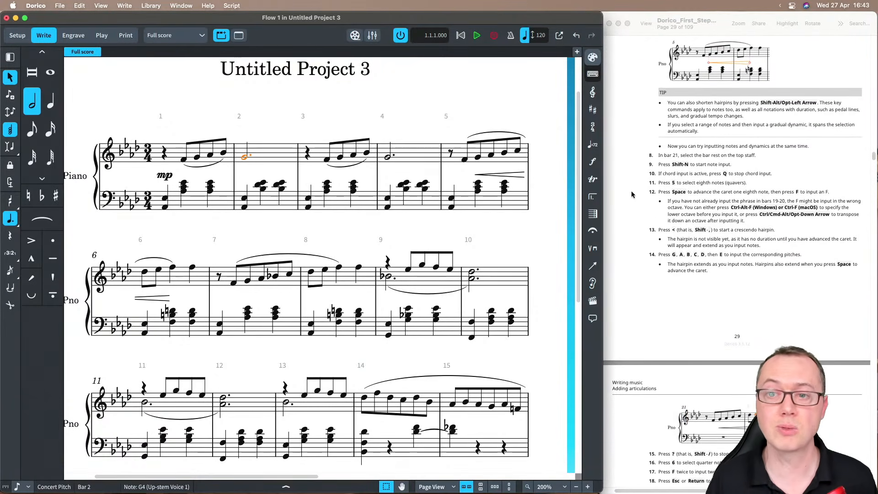
scroll(476, 239, "down", 5)
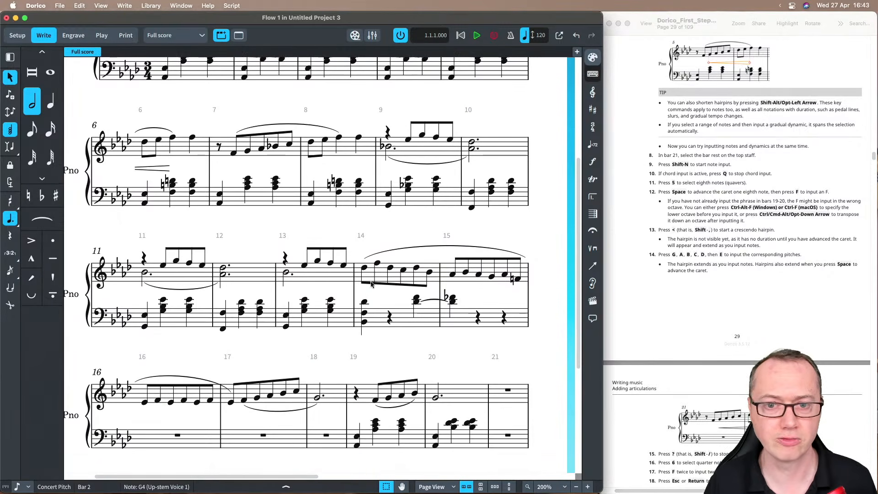
left_click(507, 288)
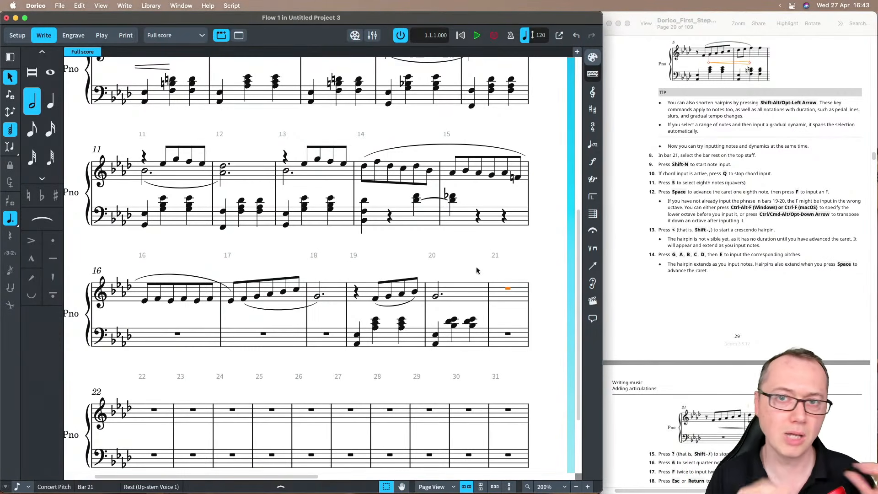
scroll(476, 270, "down", 2)
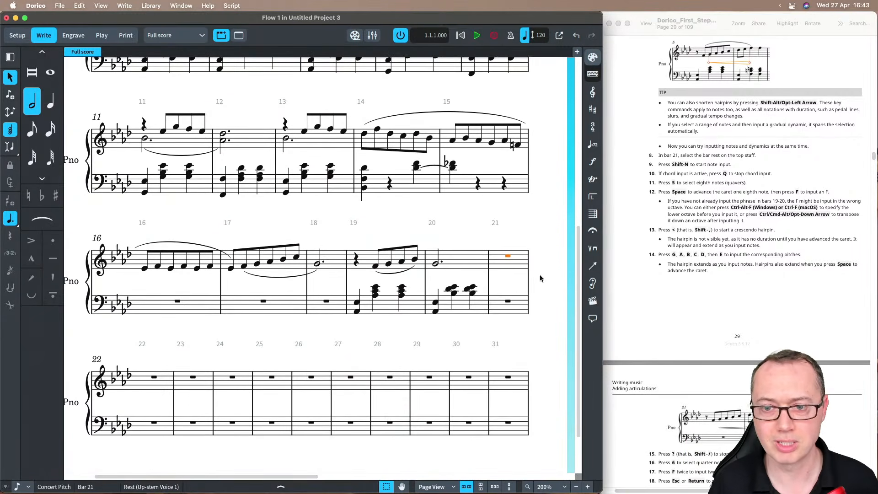
key("shift+n")
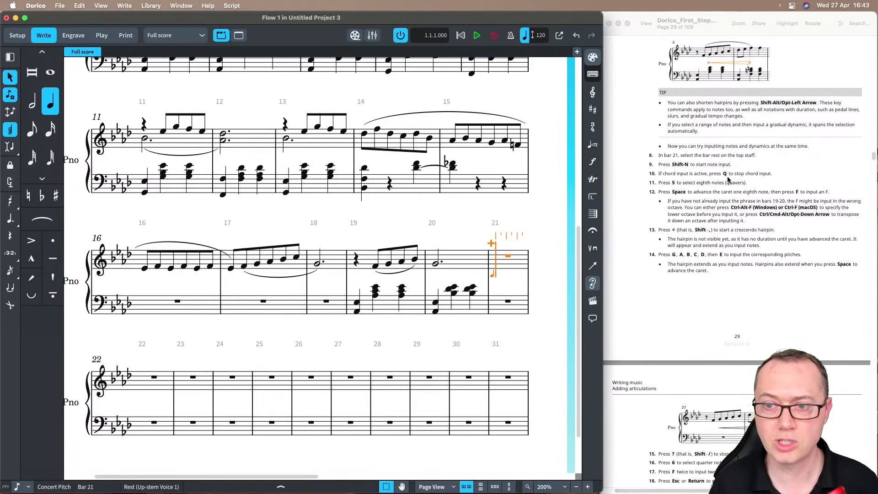
key("q")
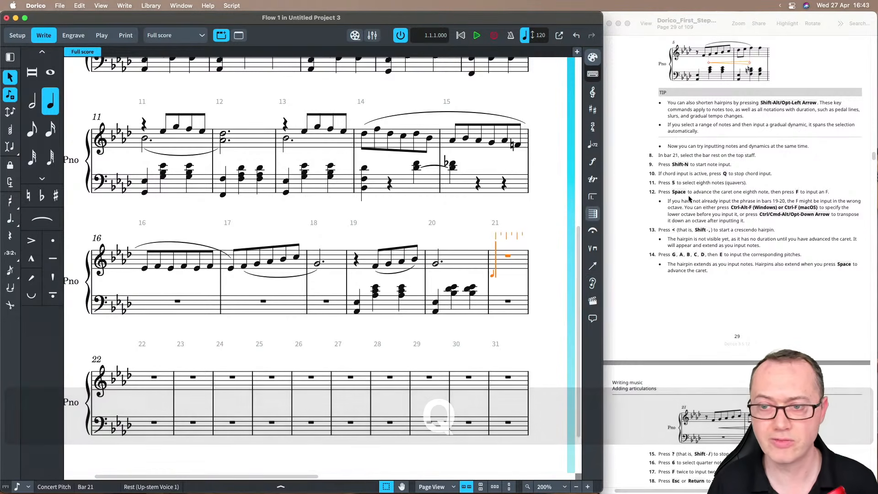
Step: Input an eighth-note F in bar 21 of the top staff, one eighth note after the start of the bar
key("5")
scroll(639, 209, "down", 2)
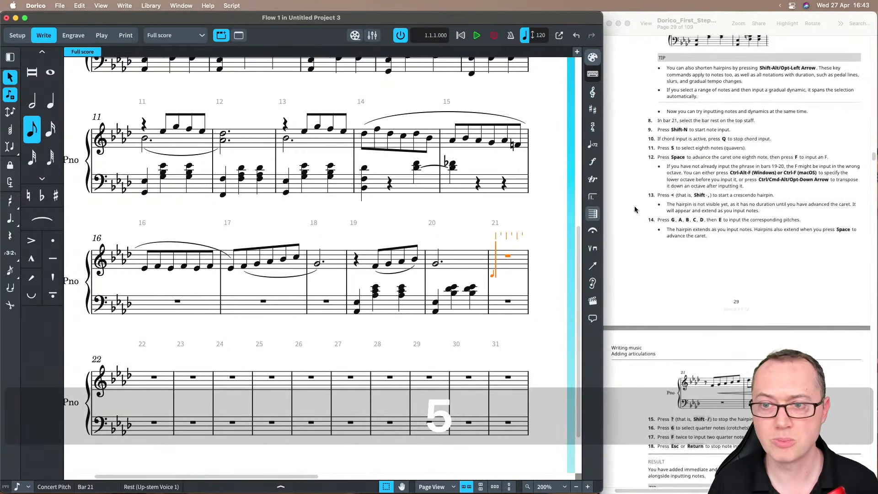
key("space")
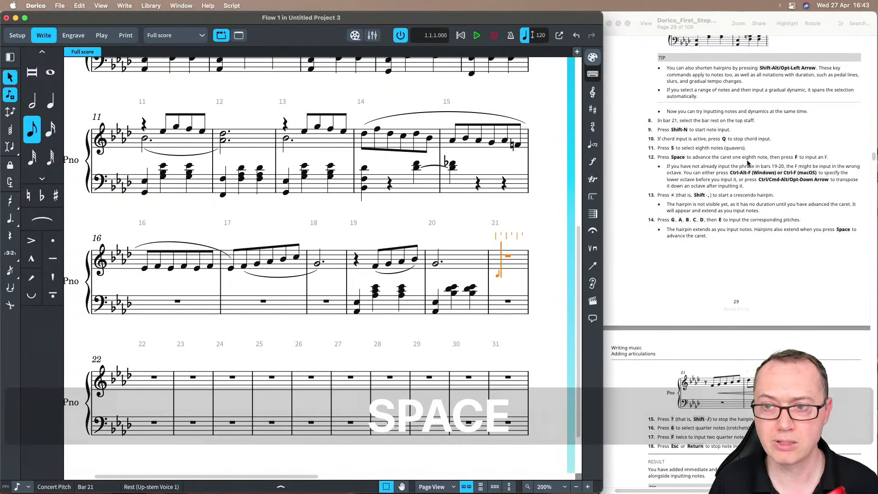
key("f")
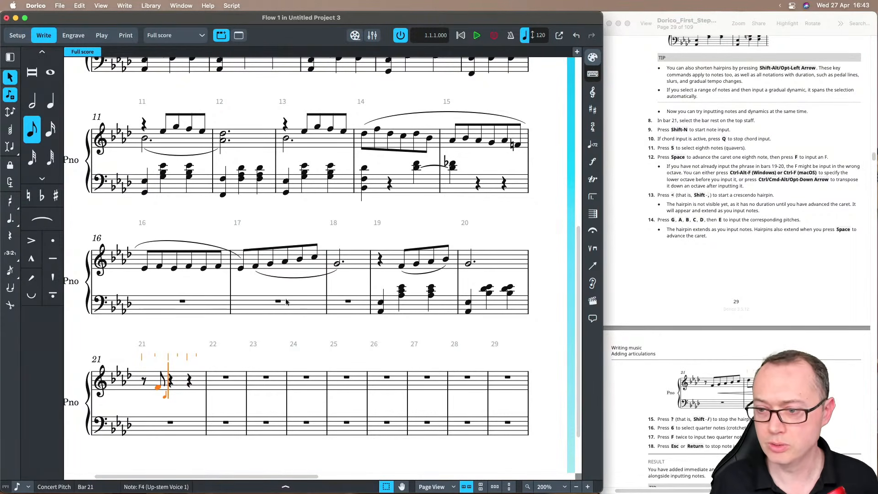
scroll(256, 304, "down", 3)
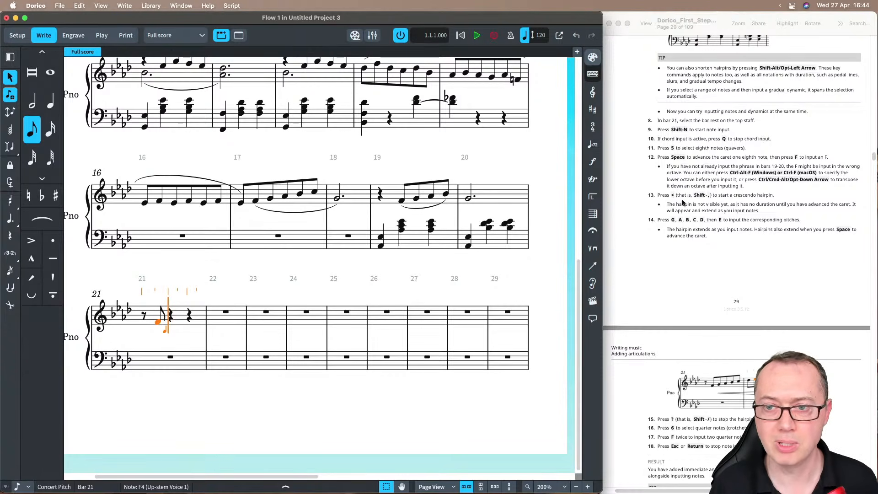
Step: Start a crescendo hairpin after the F and input the eighth notes G, A, B, C, D and E through bars 21 and 22
key("shift")
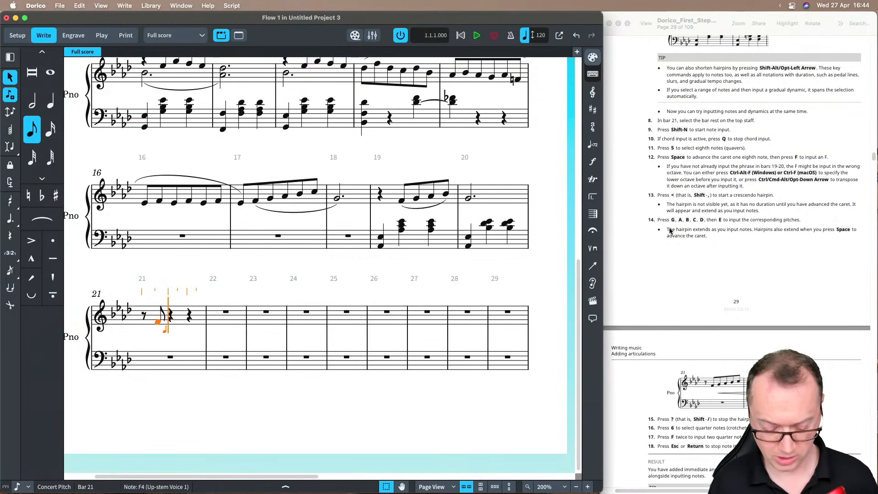
key("g")
key("a")
key("b")
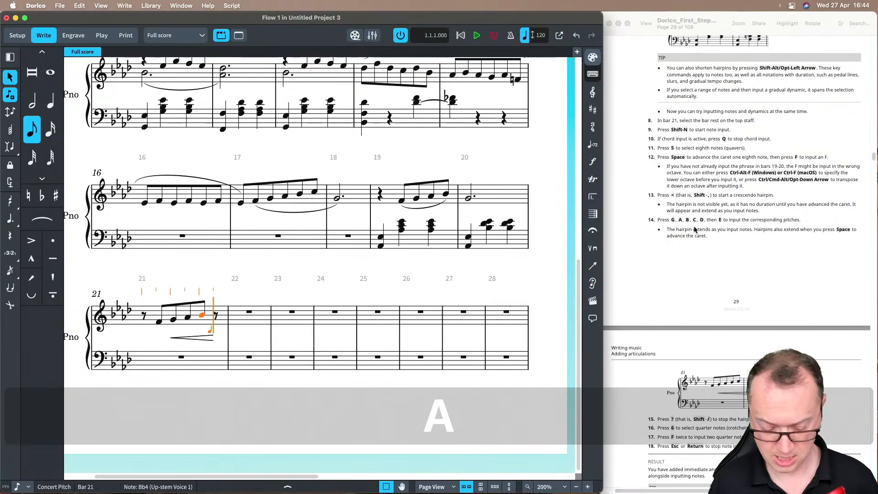
key("c")
key("d")
key("e")
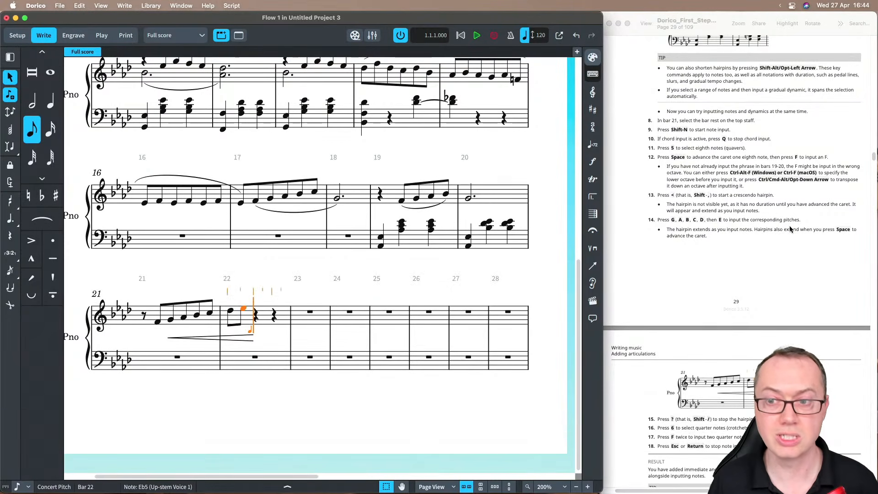
Step: End the crescendo hairpin, input two quarter-note Fs in the rest of bar 22, and stop note input
scroll(693, 248, "down", 5)
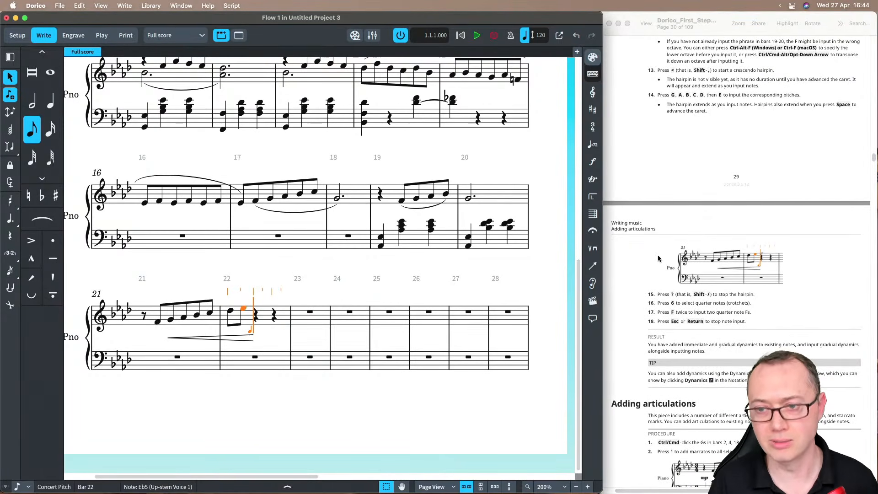
scroll(636, 263, "down", 3)
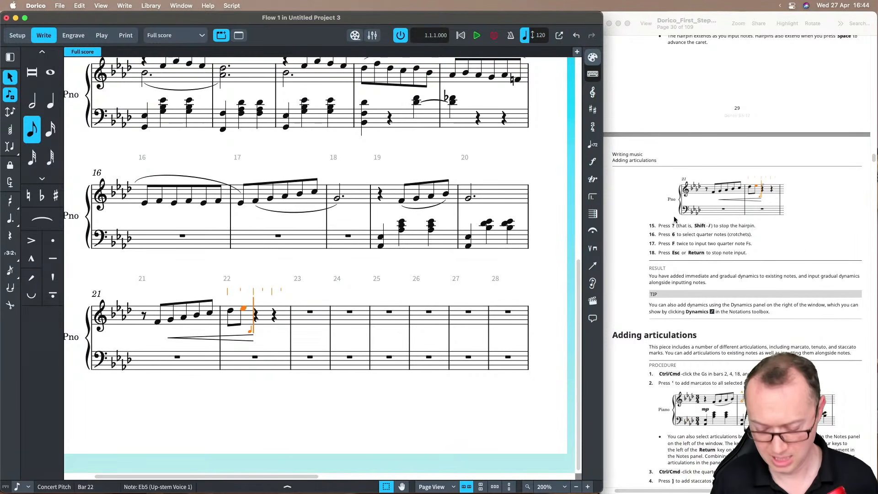
key("shift")
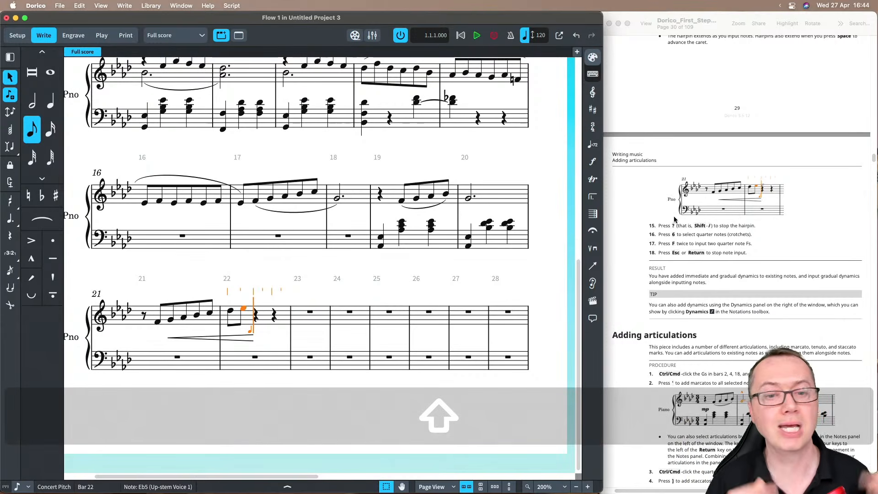
key("6")
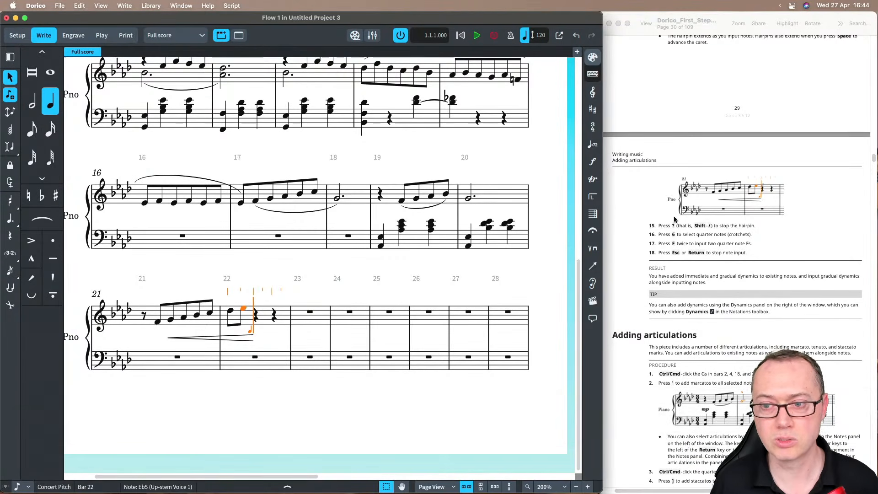
key("f")
key("f")
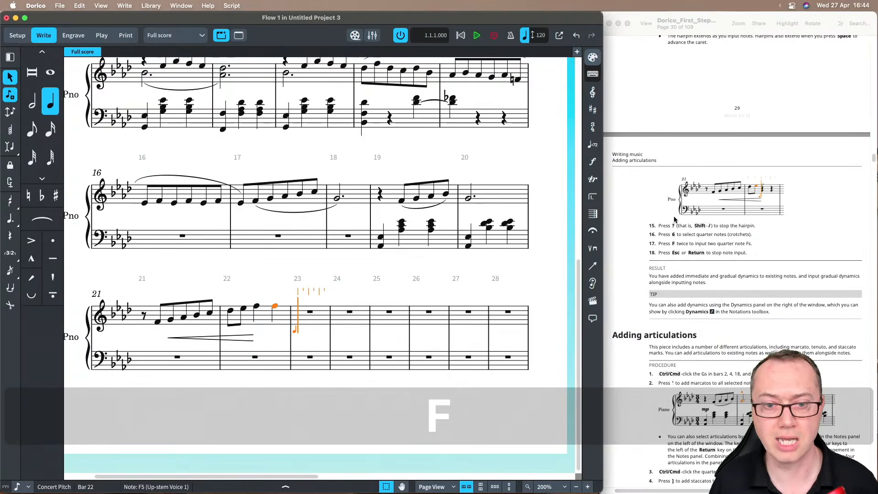
key("Return")
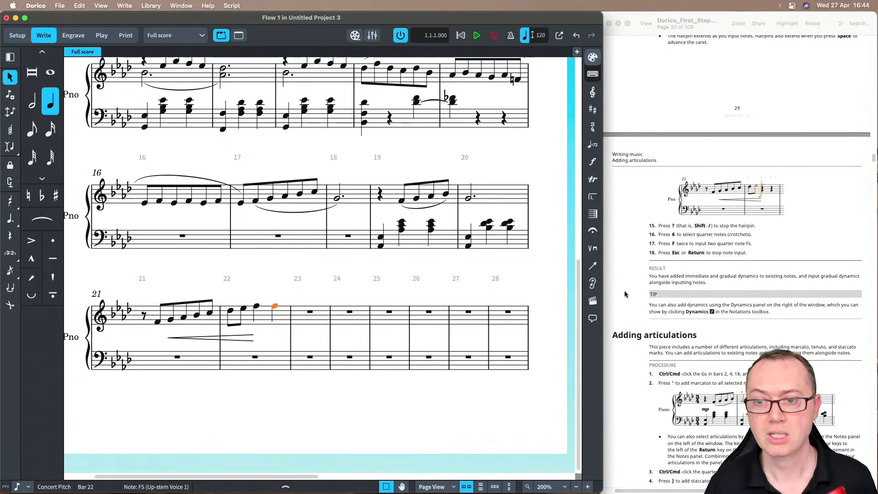
Step: Read the guide's tip on adding dynamics and look through the available dynamics options for notation
scroll(626, 294, "down", 2)
scroll(625, 294, "down", 1)
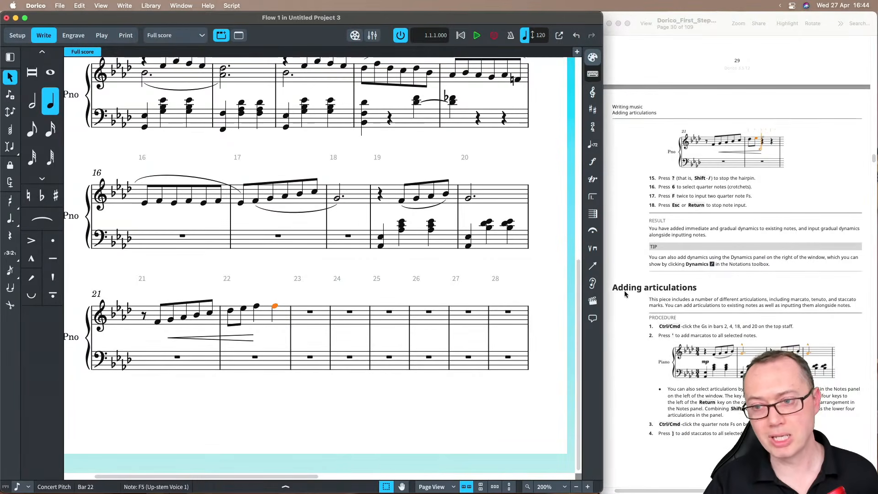
scroll(625, 294, "down", 3)
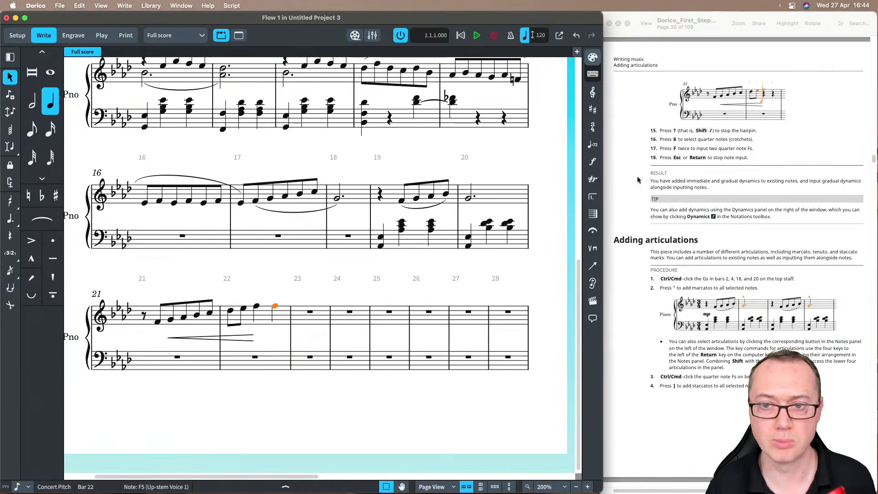
left_click(591, 162)
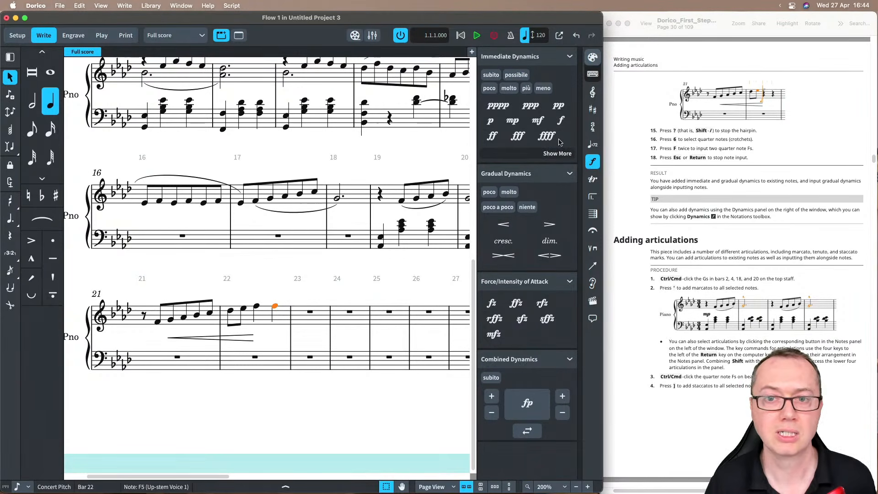
left_click(593, 162)
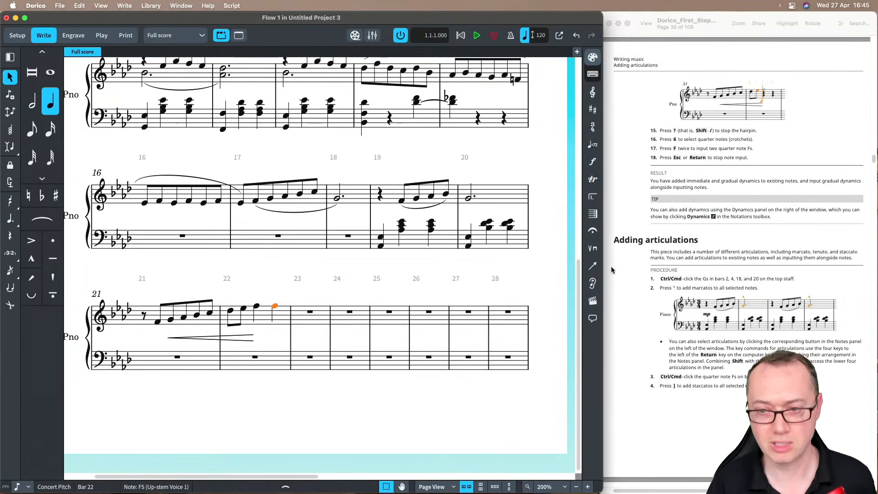
Step: Add marcato articulations to the dotted half-note Gs in bars 2, 4, 18 and 20 of the top staff
scroll(612, 270, "down", 5)
scroll(628, 257, "down", 2)
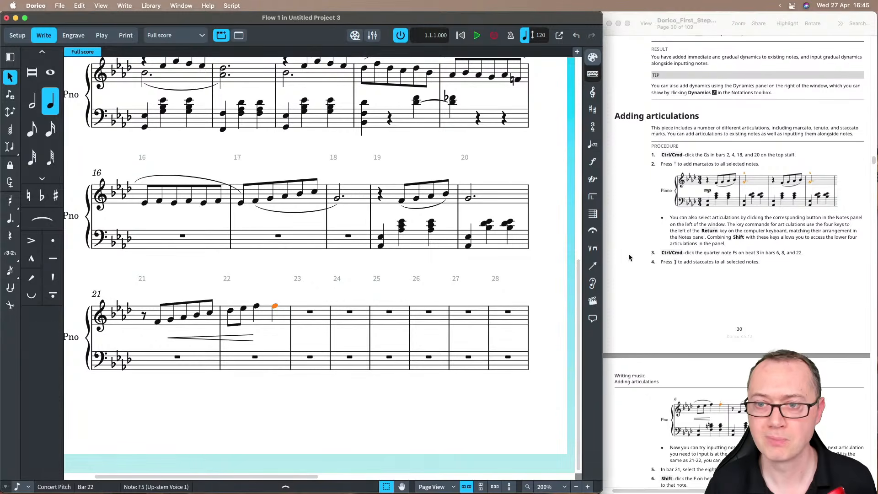
scroll(488, 170, "up", 10)
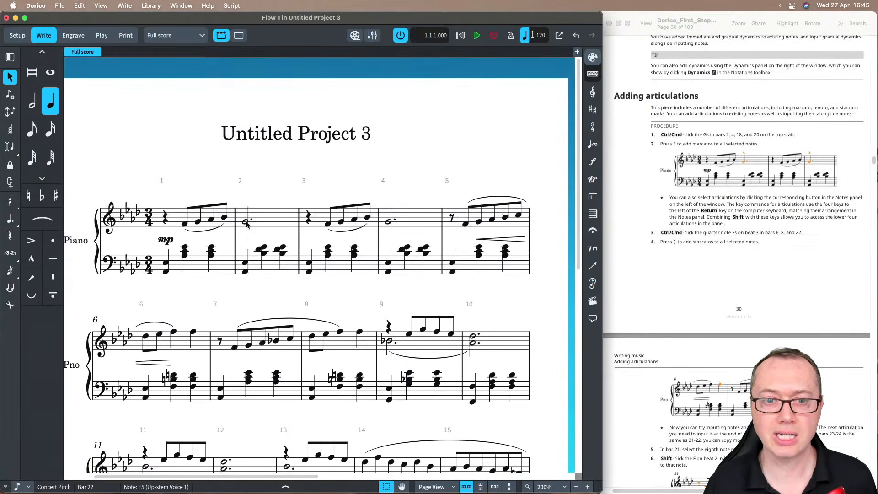
left_click(245, 222)
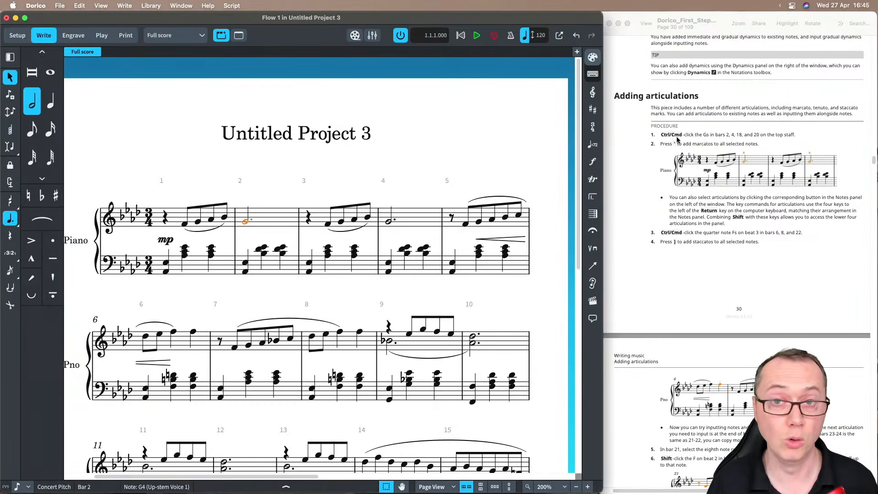
left_click(389, 222, "super")
scroll(373, 286, "down", 10)
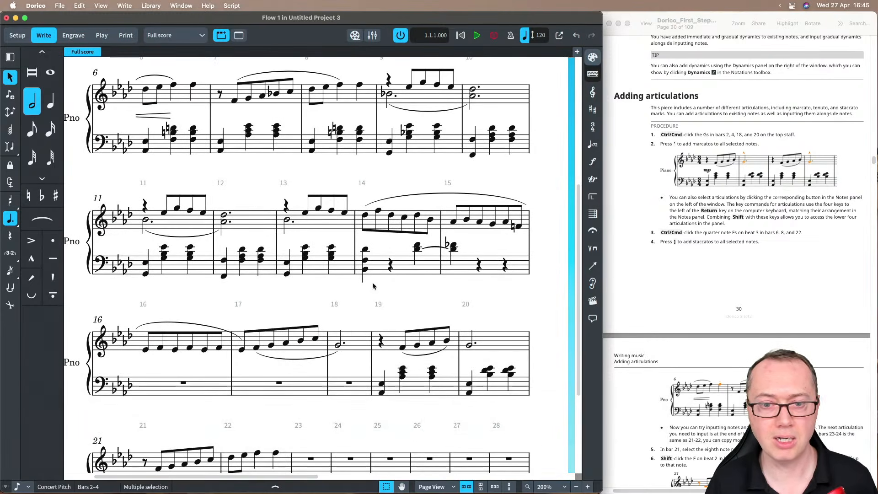
left_click(338, 344, "super")
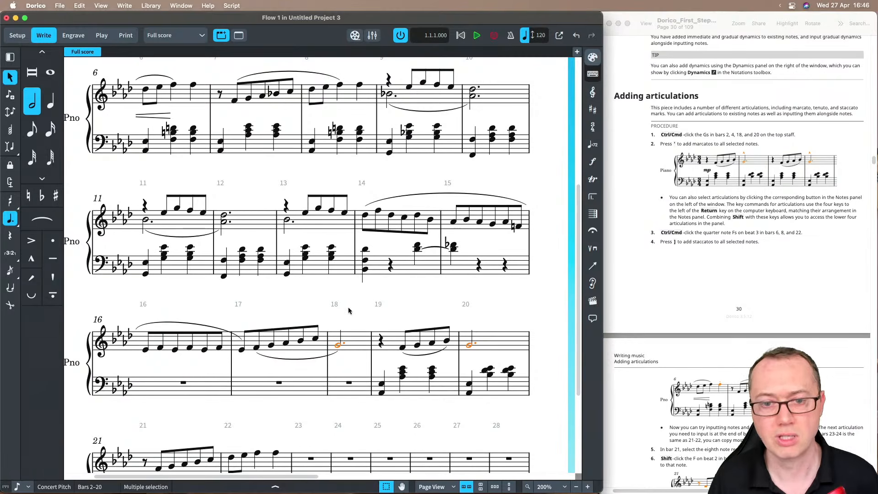
scroll(348, 311, "up", 3)
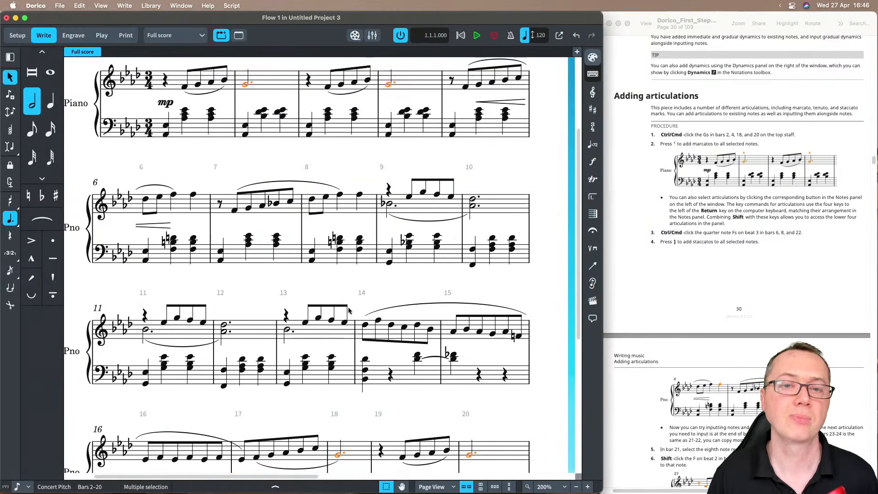
scroll(336, 243, "down", 3)
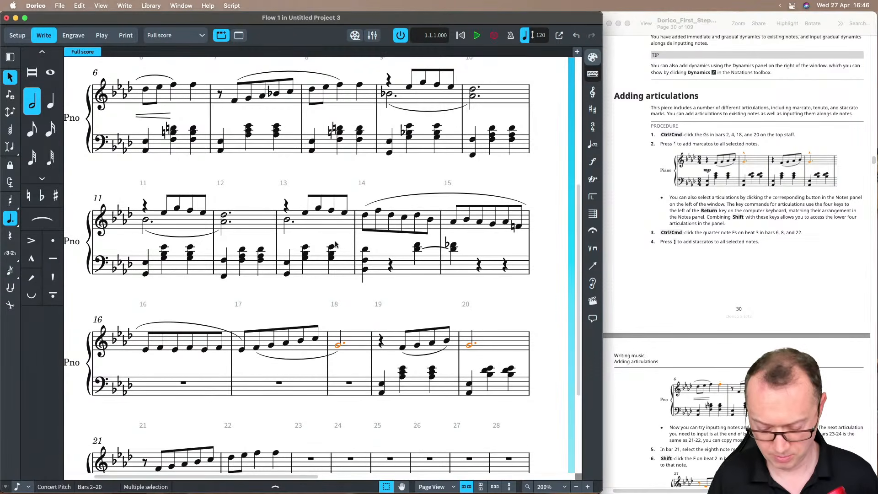
key("apostrophe")
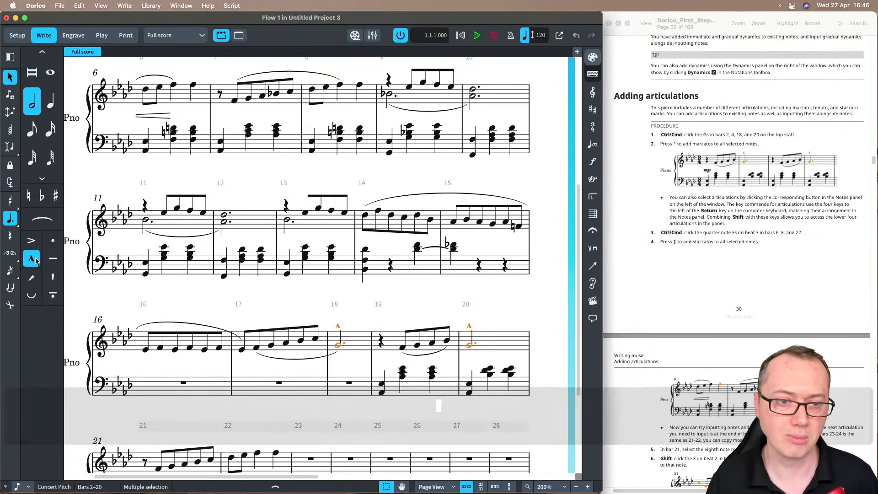
scroll(331, 97, "up", 3)
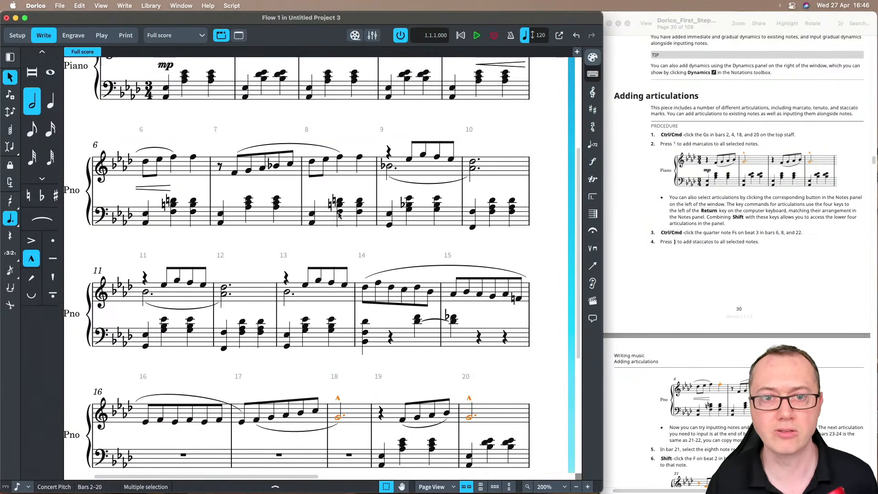
Step: Add staccato articulations to the quarter-note Fs on beat 3 of bars 6, 8 and 22 in the top staff
scroll(397, 222, "down", 3)
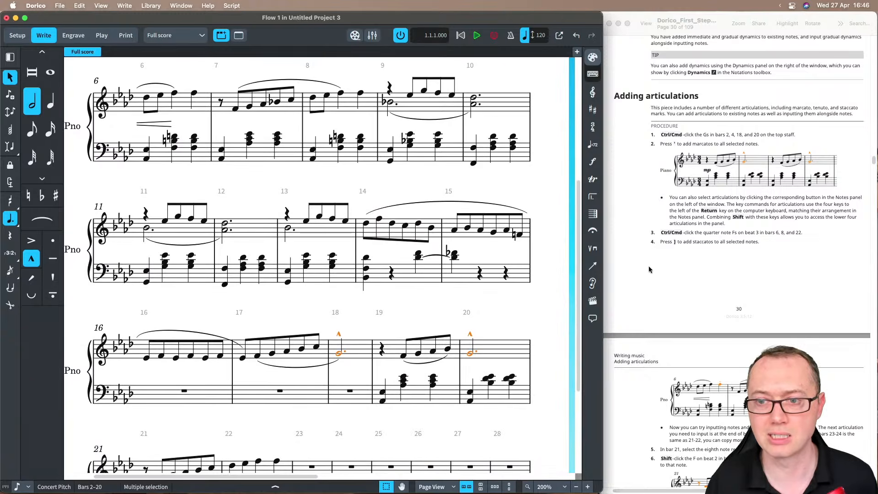
scroll(645, 273, "down", 5)
scroll(645, 273, "down", 1)
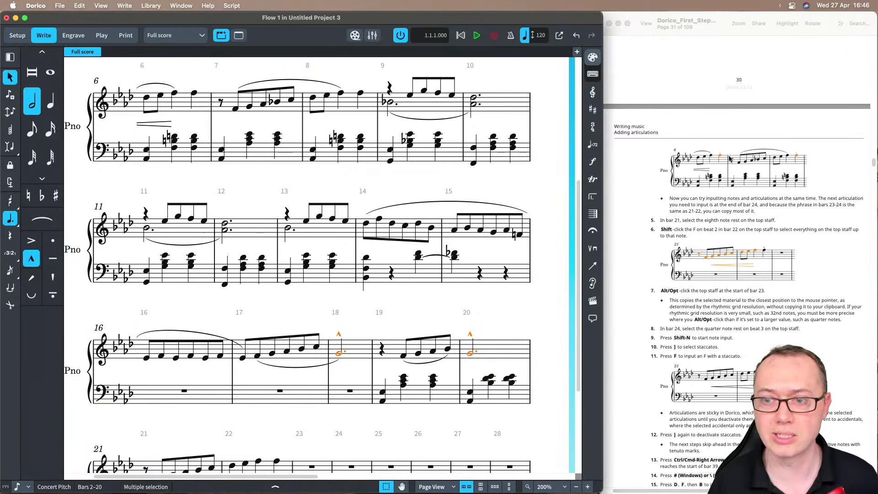
scroll(729, 158, "up", 4)
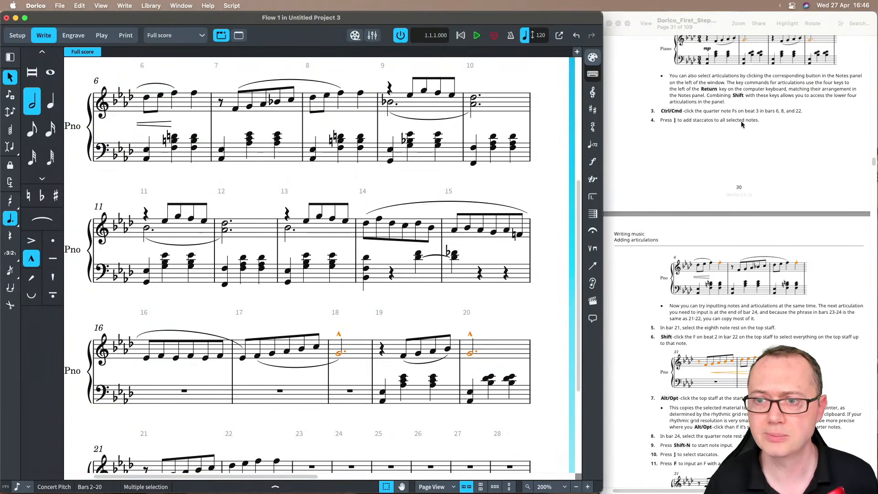
scroll(430, 162, "up", 5)
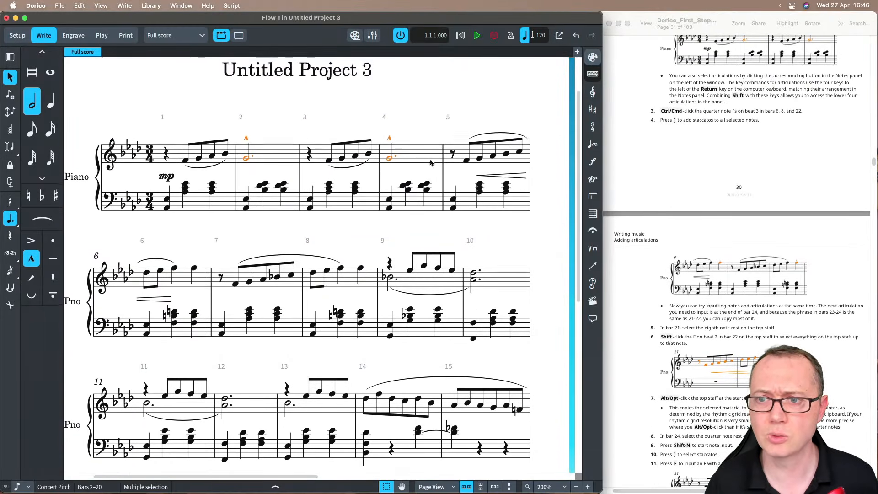
key("Escape")
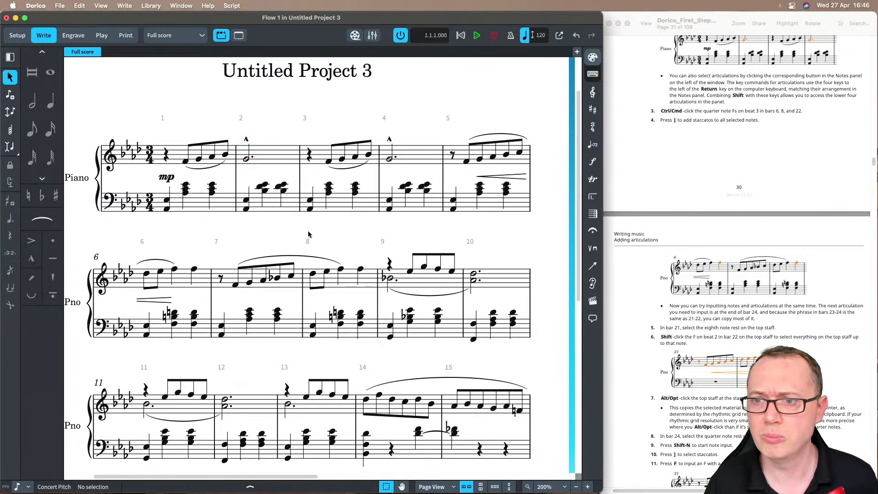
left_click(194, 271)
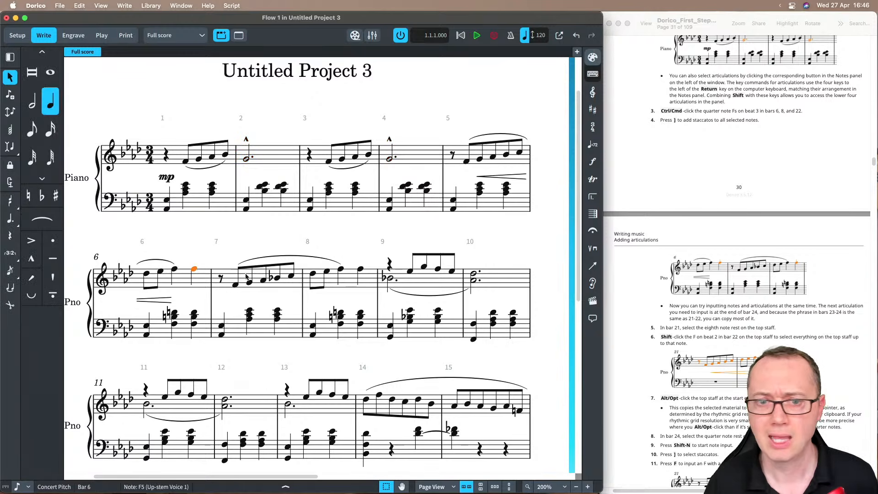
left_click(360, 270, "super")
scroll(361, 271, "down", 10)
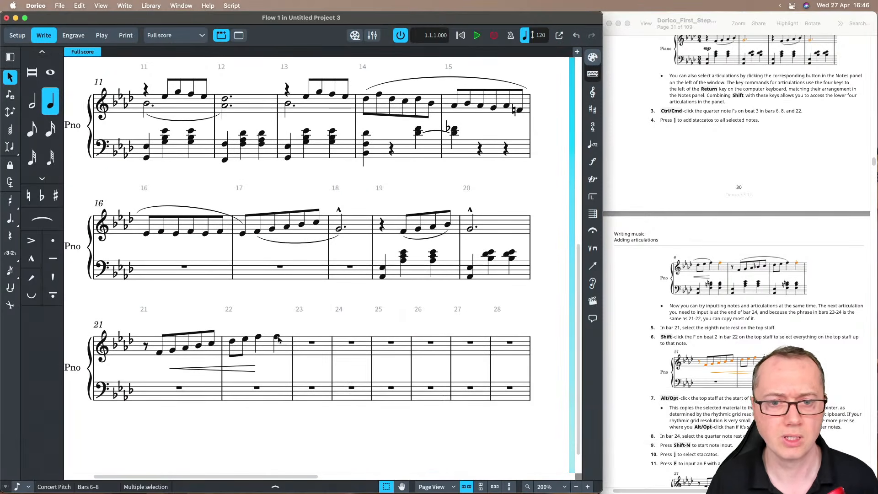
left_click(277, 337, "super")
key("bracketright")
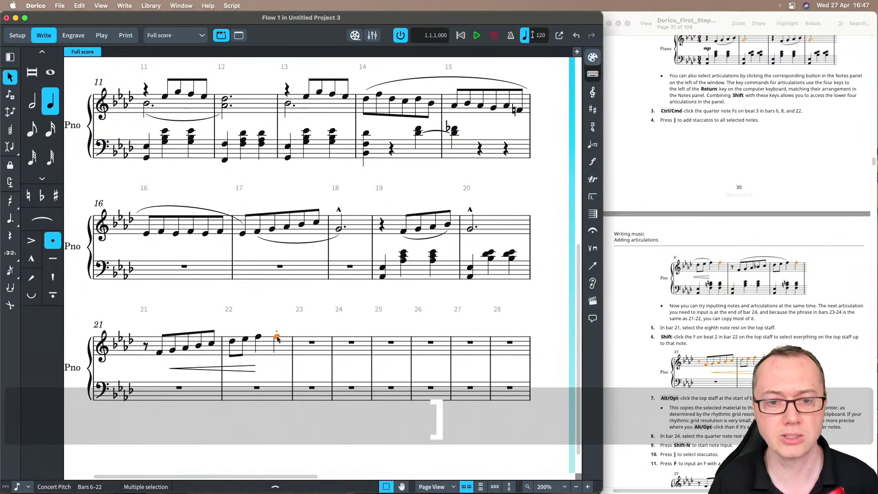
scroll(292, 274, "up", 5)
scroll(306, 239, "down", 5)
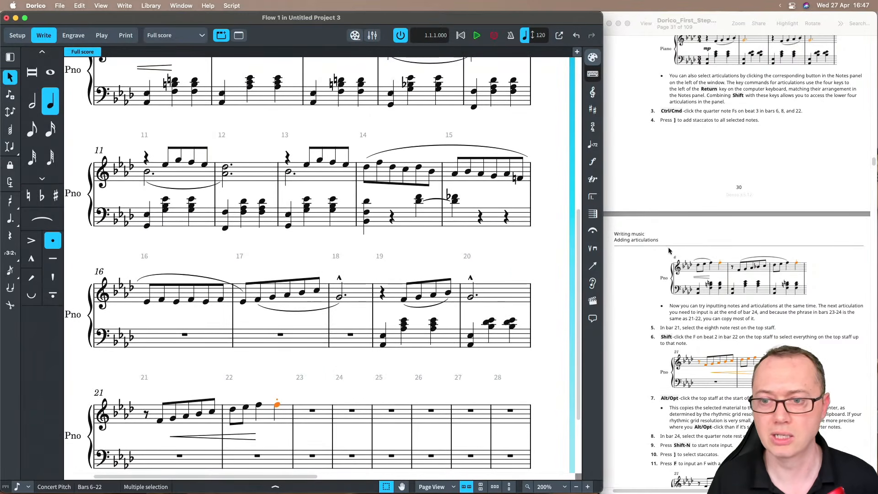
Step: Copy the top-staff material from the eighth rest in bar 21 through the beat 2 F in bar 22 to the start of bar 23
scroll(632, 268, "down", 5)
scroll(632, 267, "down", 3)
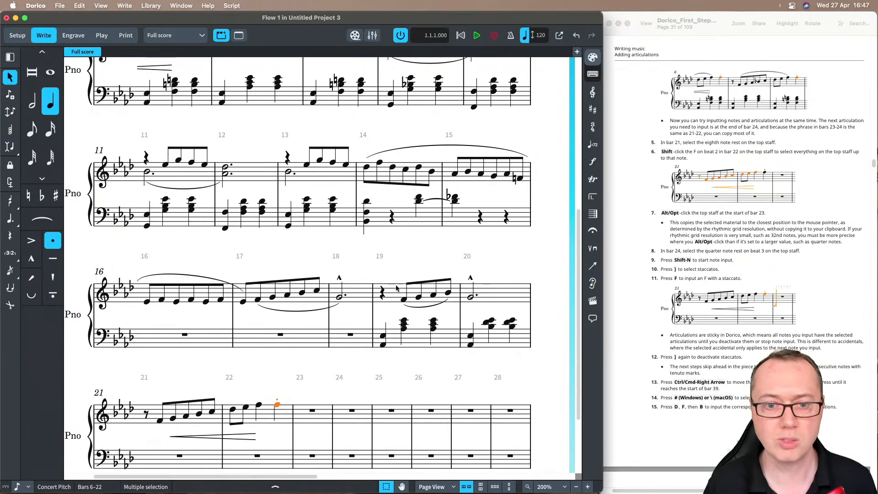
scroll(162, 338, "down", 4)
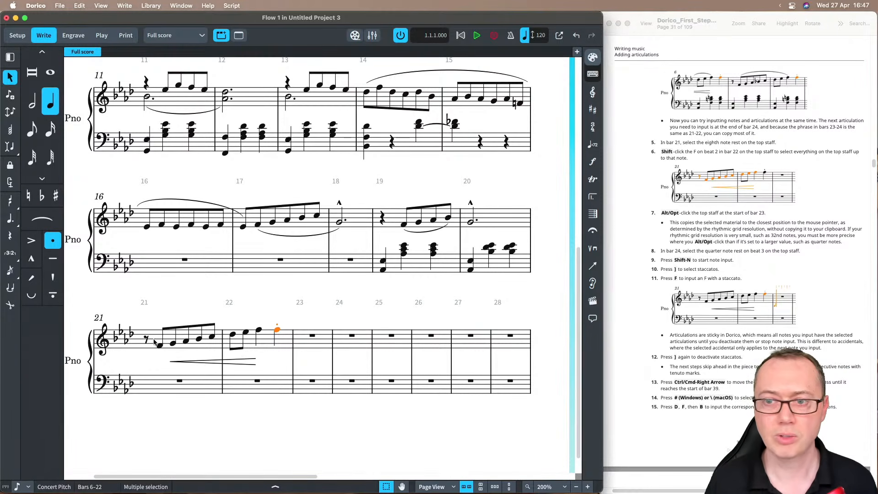
left_click(146, 339)
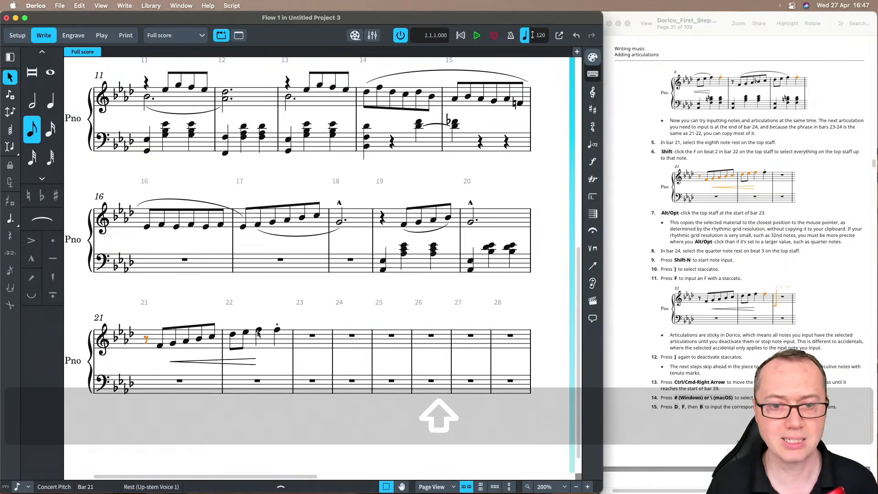
left_click(258, 332, "shift")
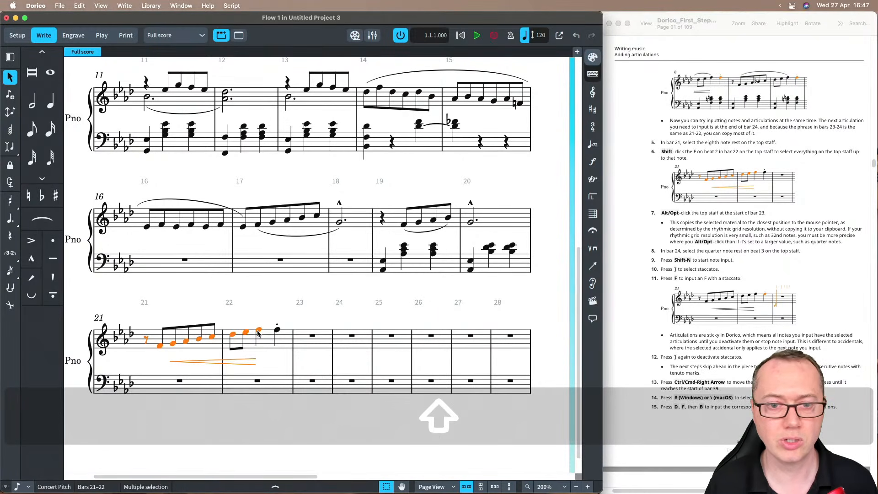
left_click(297, 339, "alt")
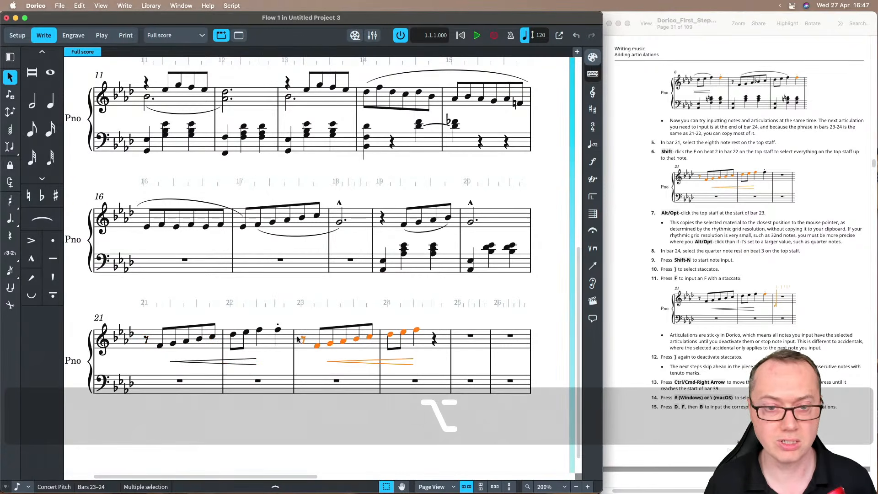
Step: Input a quarter-note F with a staccato on beat 3 of bar 24 in the top staff
scroll(427, 334, "down", 2)
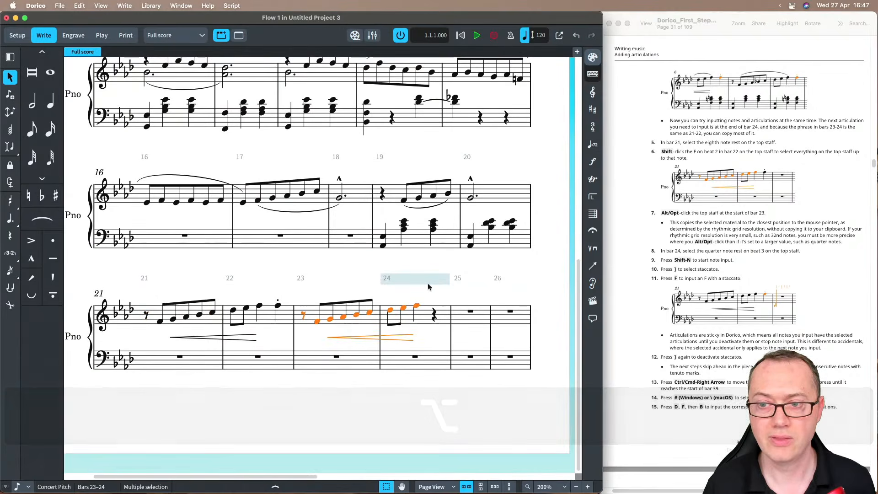
left_click(434, 314)
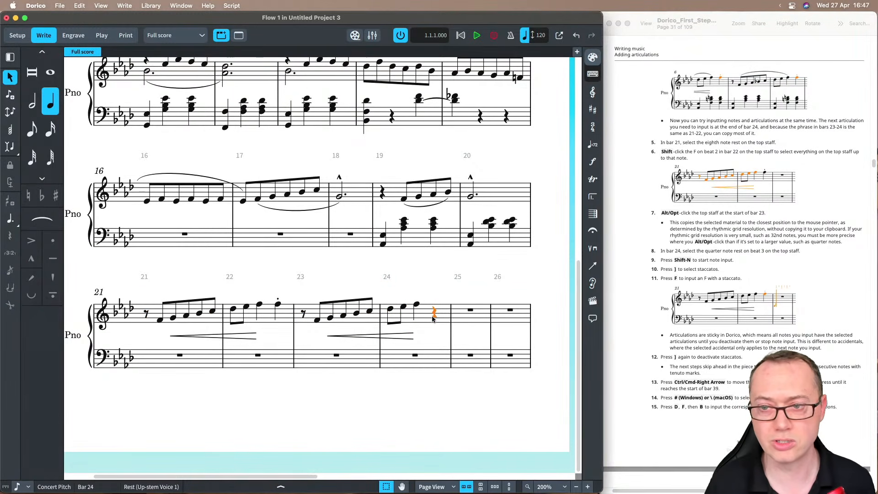
key("shift+n")
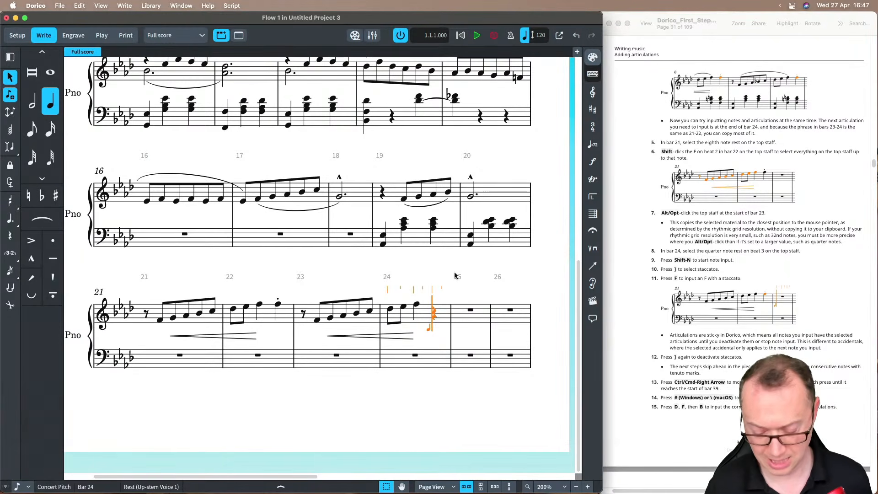
key("bracketright")
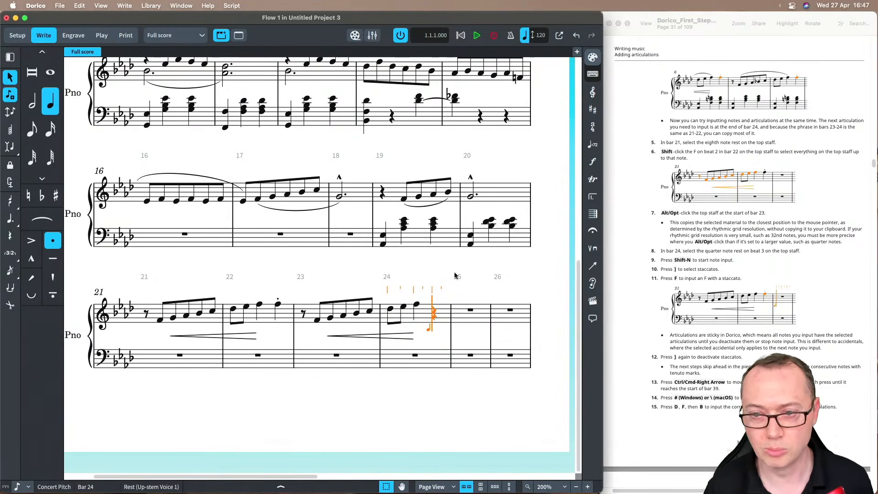
key("f")
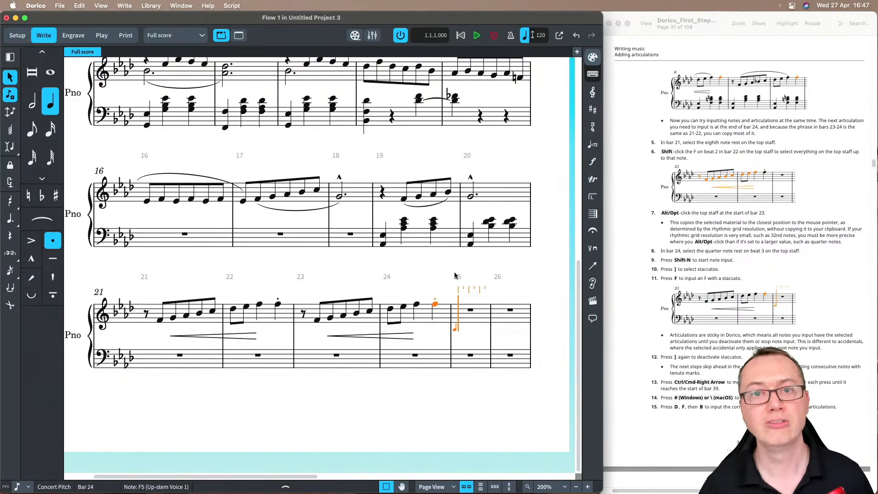
Step: Input a trial staccato D in bar 25, delete it, and deactivate the staccato articulation for note input
key("d")
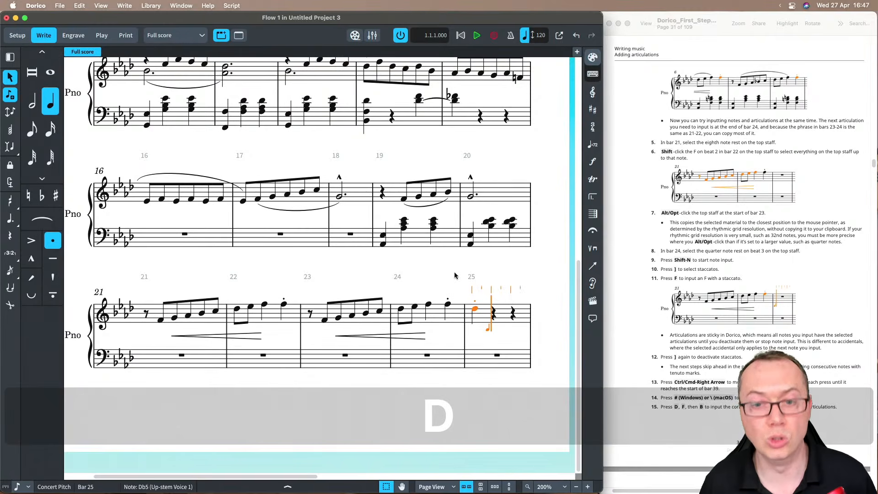
key("BackSpace")
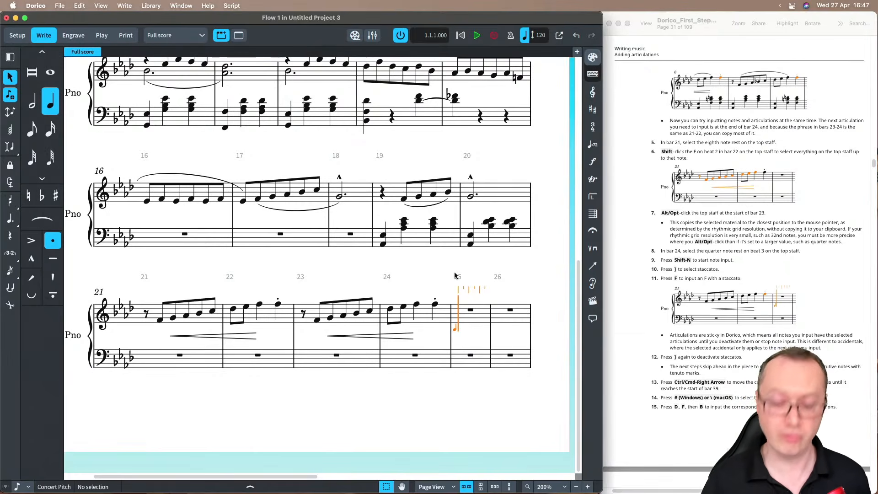
key("bracketright")
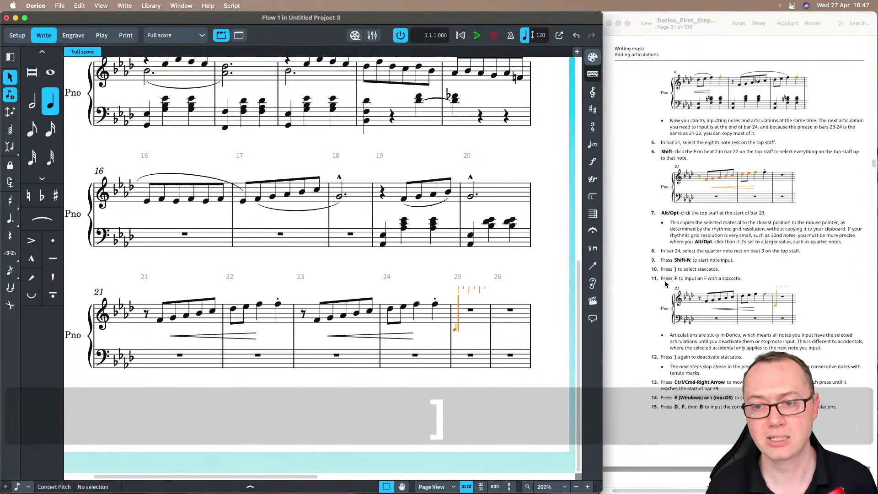
Step: Read the guide's steps on inputting tenuto notes in bar 39 and try moving the caret along the rhythmic grid
scroll(655, 286, "down", 3)
scroll(655, 286, "down", 3)
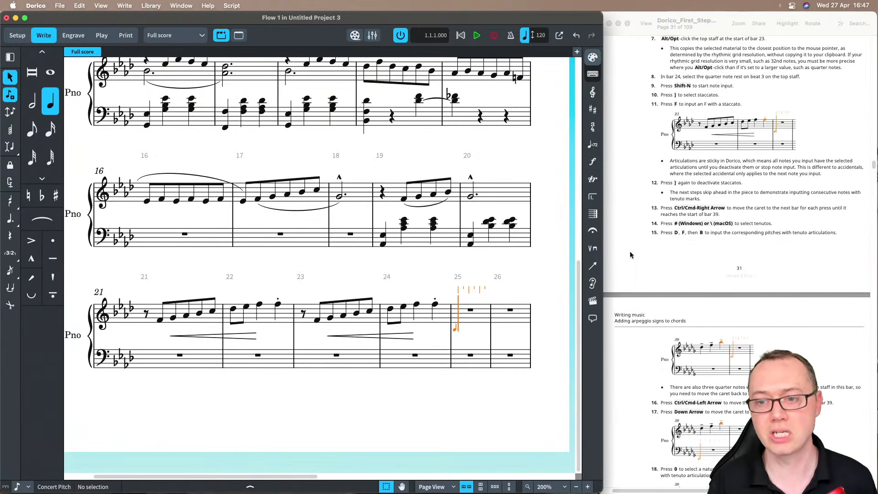
scroll(629, 255, "down", 3)
scroll(630, 254, "up", 2)
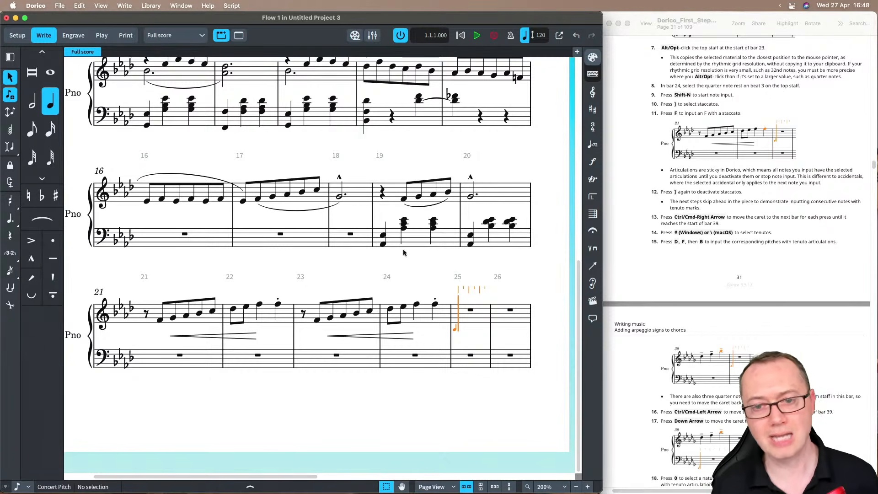
key("Right")
key("Left")
key("Right")
key("Left")
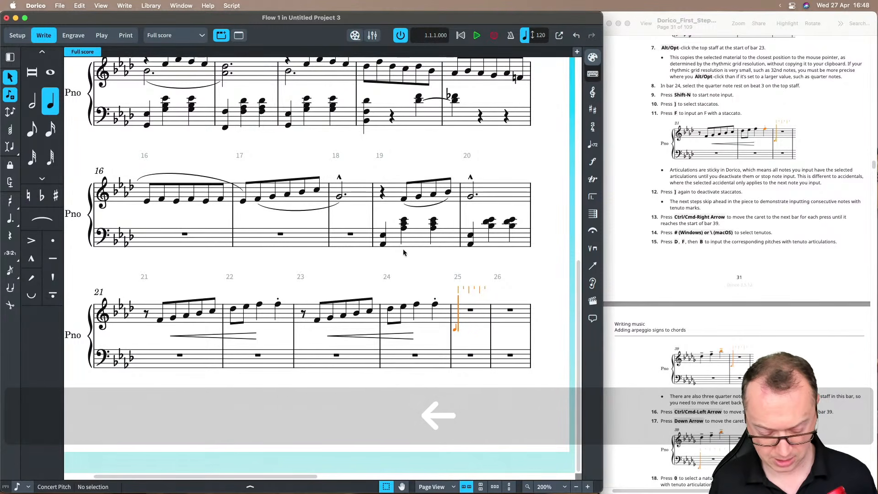
Step: Move the note input caret forward bar by bar from bar 25 to bar 30
key("super")
key("super+Right")
key("super+Right")
key("super+Right")
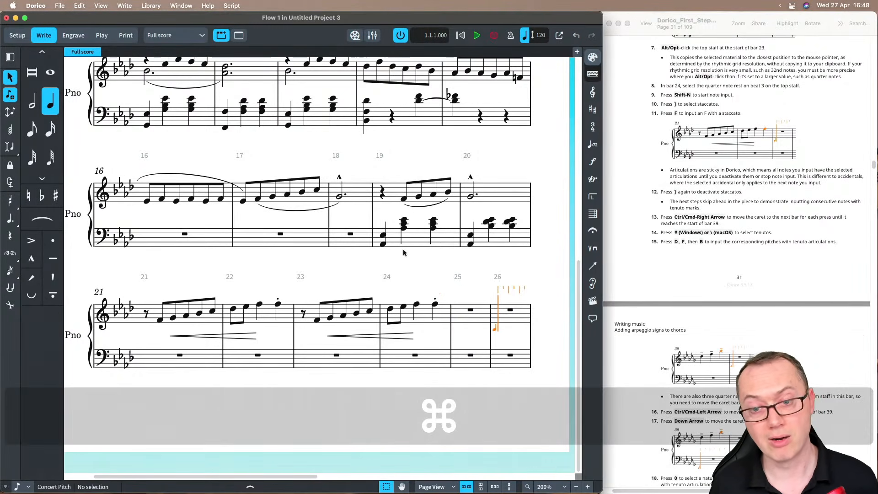
key("super+Right")
key("super+Right")
key("super+Right")
key("super+Right")
key("super+Right")
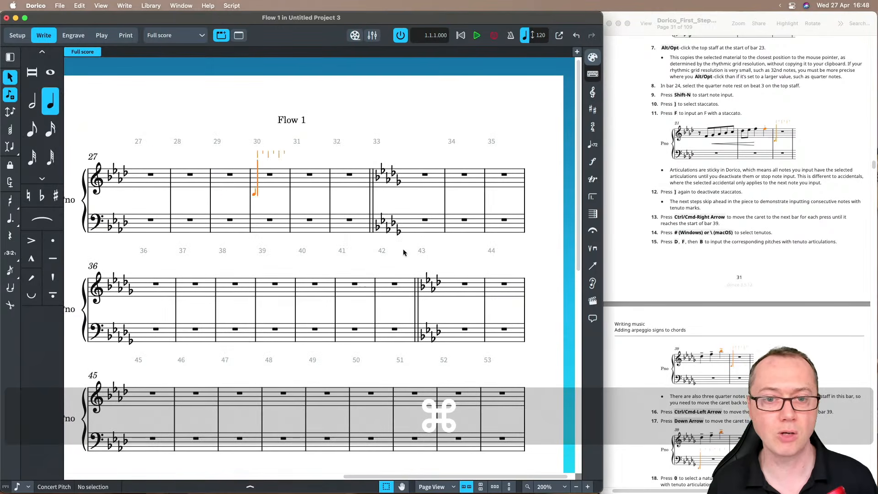
Step: Try moving the caret between bars and staves, then place it at the start of bar 39 on the top staff
key("super+Left")
key("super+Left")
key("super+Left")
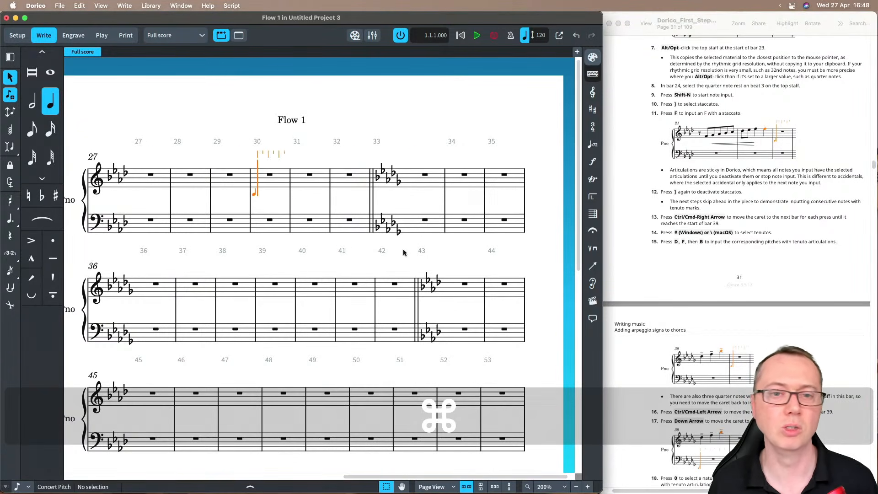
key("super+Right")
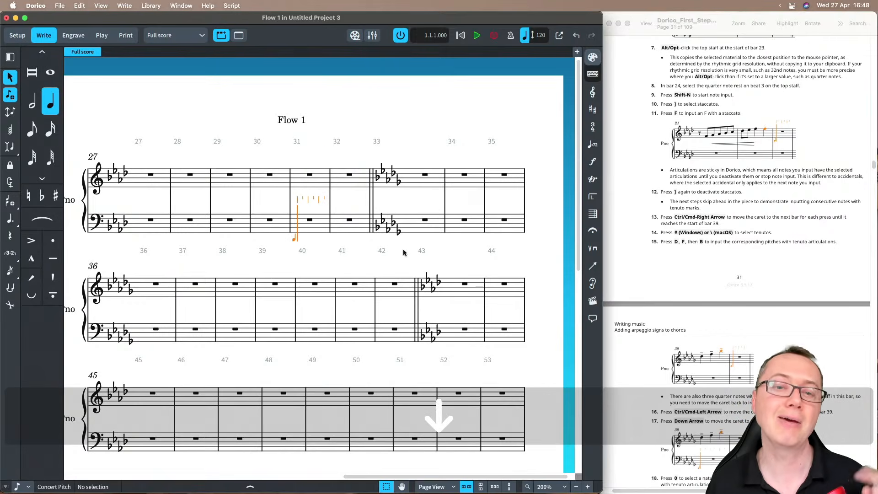
key("super+Down")
key("super+Left")
key("Left")
key("Left")
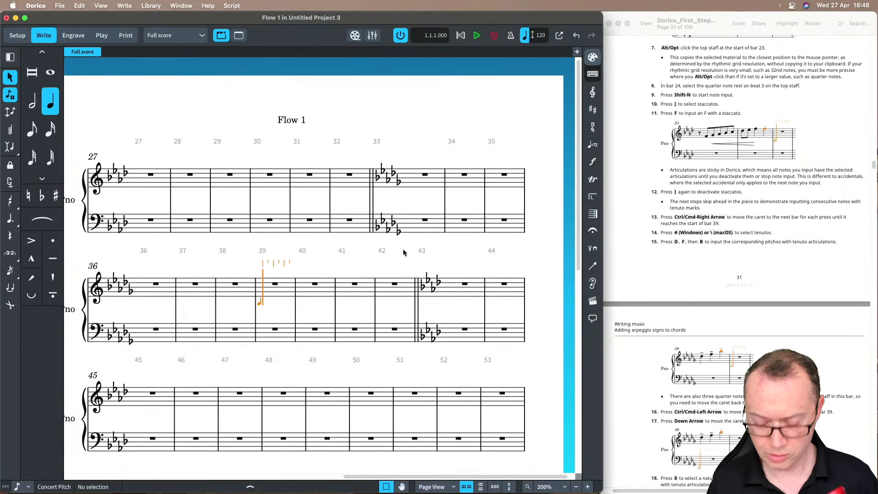
Step: Input the quarter notes D, F and B with tenuto articulations in bar 39 of the top staff
key("backslash")
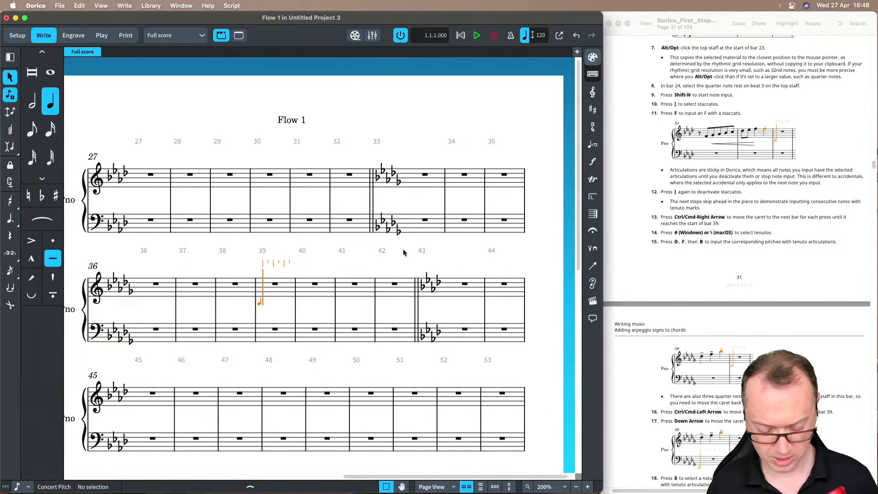
key("d")
key("f")
key("b")
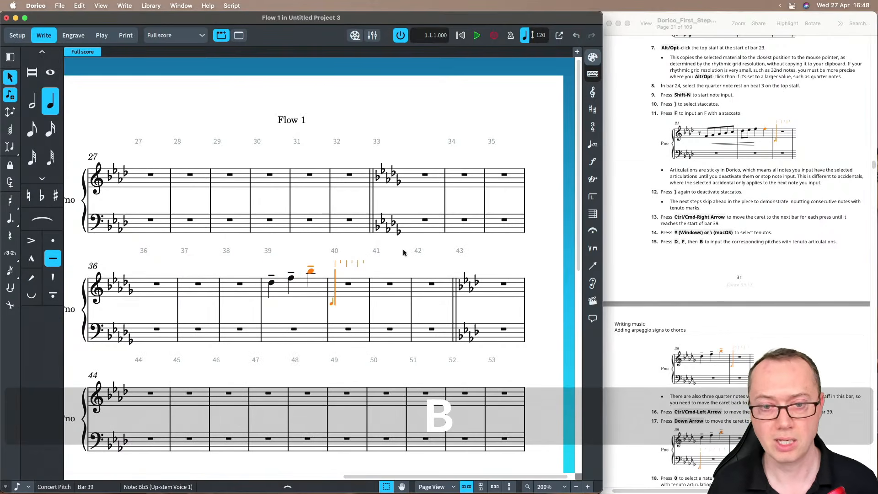
Step: Move the note input caret to the start of bar 39 on the bottom staff
scroll(648, 239, "down", 5)
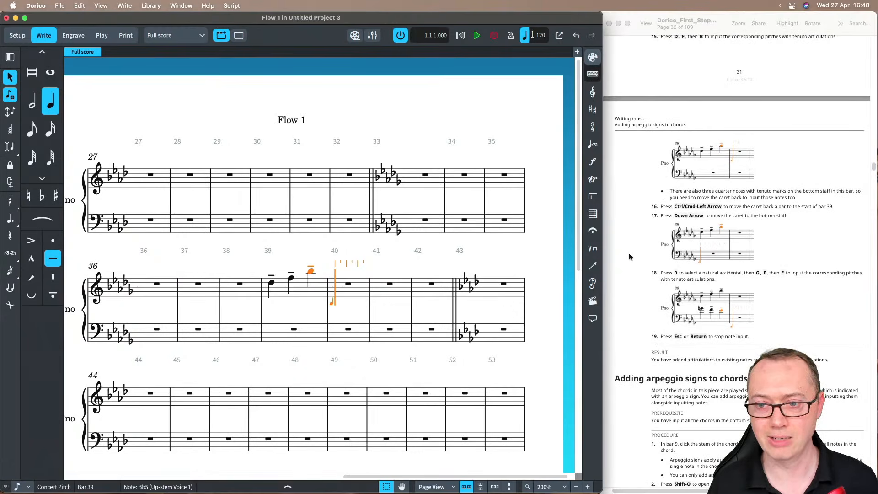
scroll(628, 239, "down", 1)
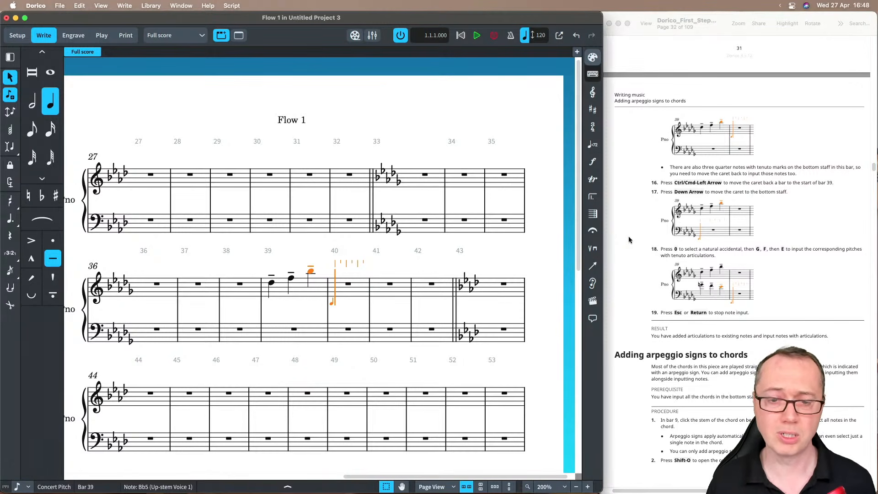
key("Down")
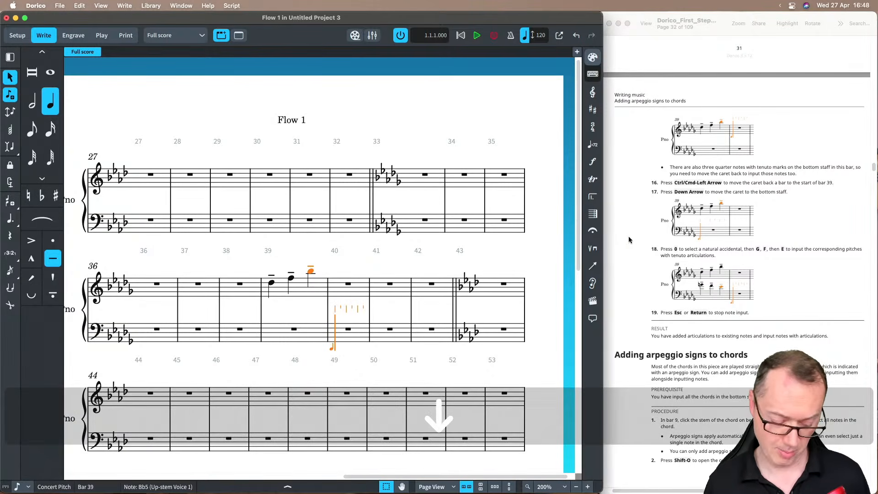
key("super+Left")
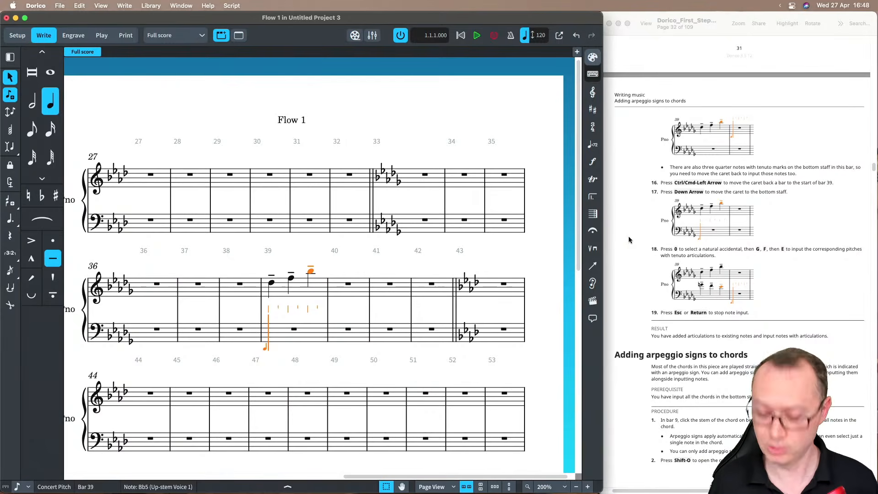
Step: Input the quarter notes G natural, F and E with tenuto articulations in bar 39 of the bottom staff, and stop note input
key("0")
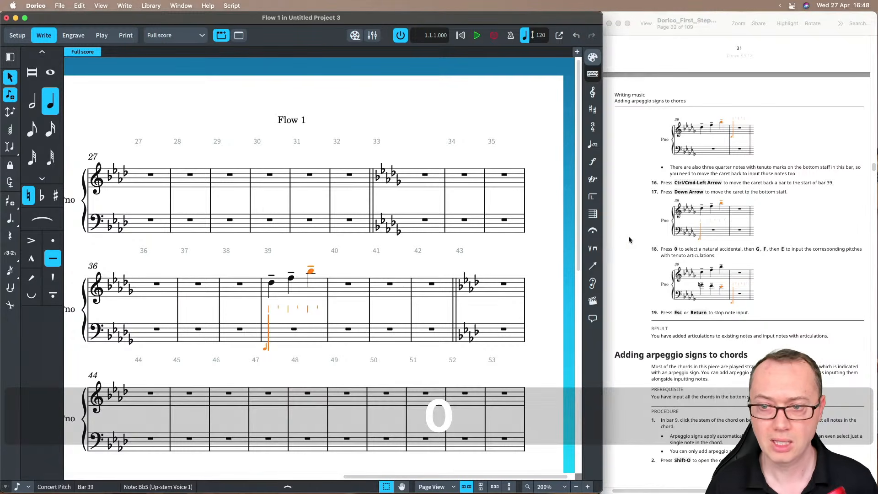
key("g")
key("f")
key("e")
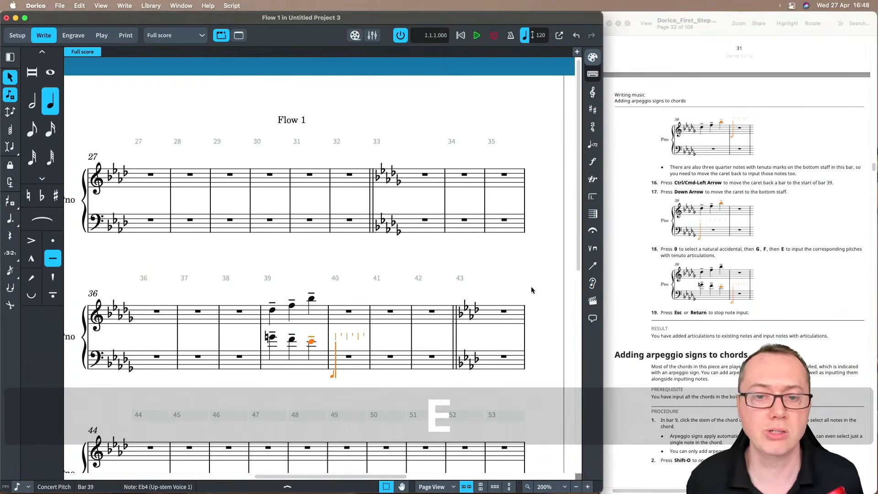
scroll(637, 295, "down", 3)
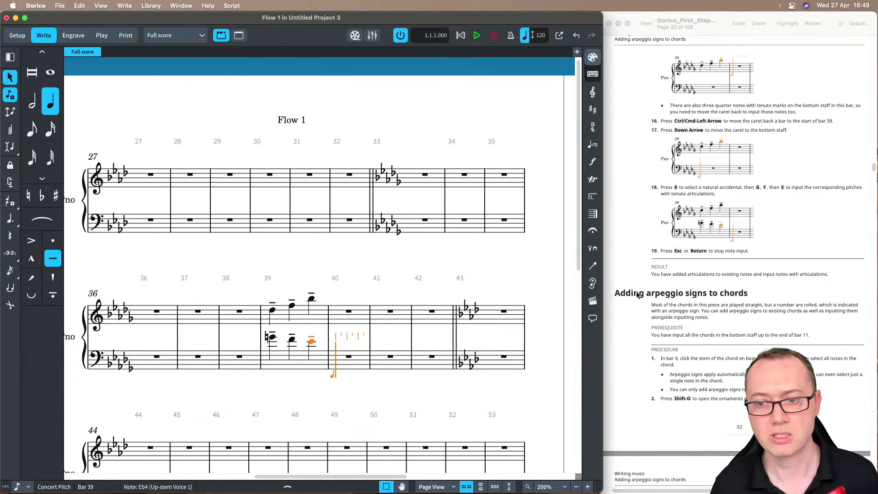
key("Return")
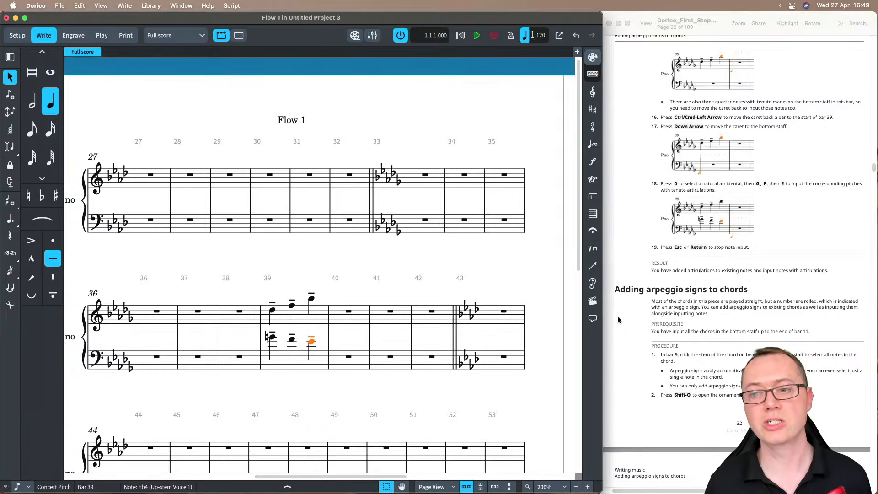
Step: Add an arpeggio sign to the beat 1 chord in bar 9 on the bottom staff using the ornaments popover entry "arp"
scroll(618, 320, "down", 7)
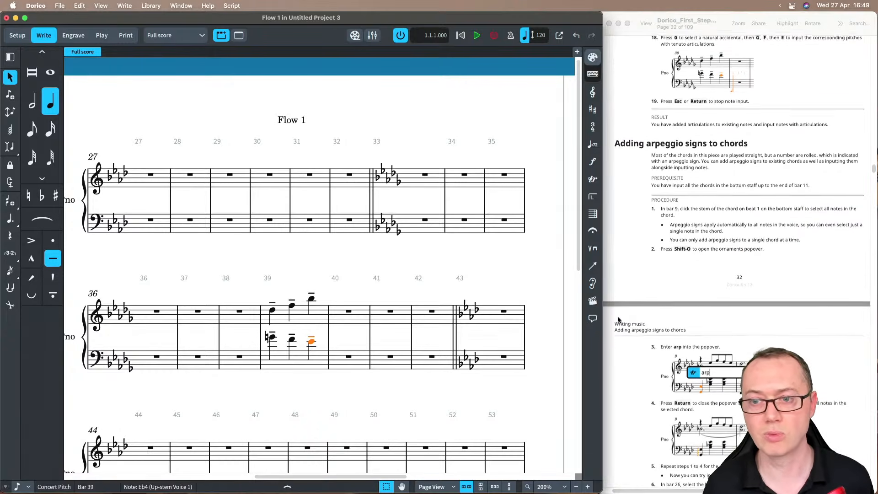
scroll(617, 320, "down", 3)
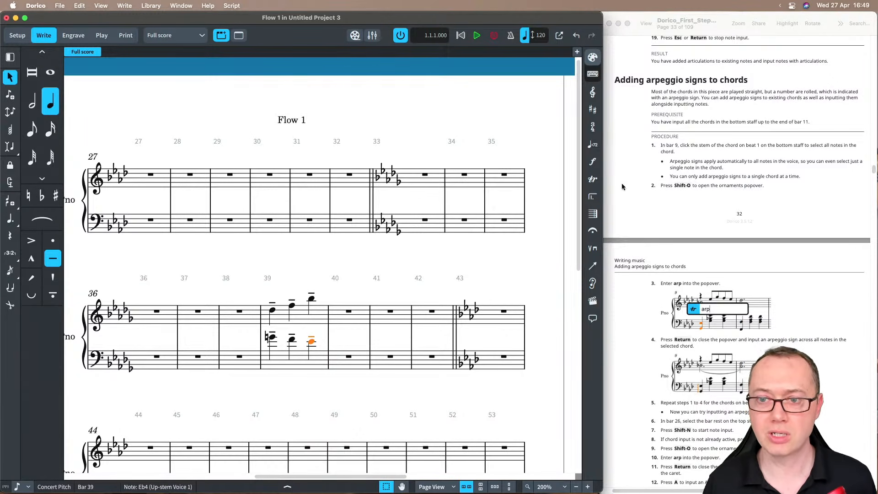
scroll(626, 191, "up", 1)
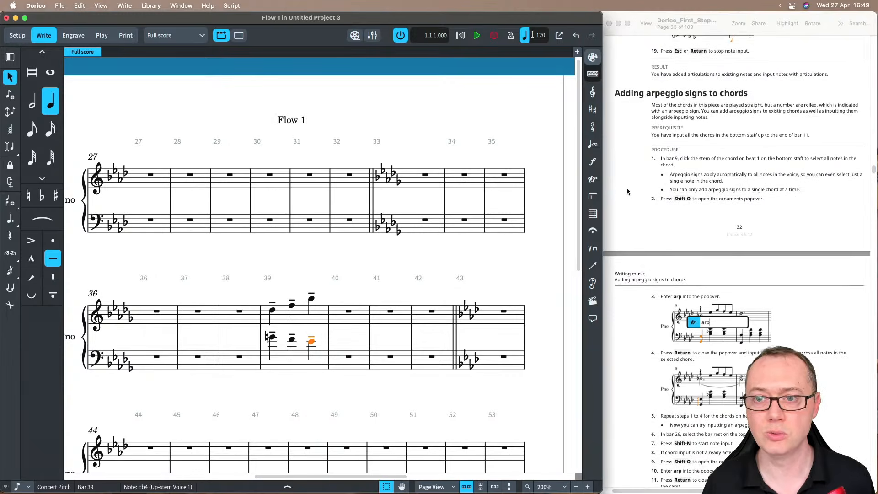
key("Home")
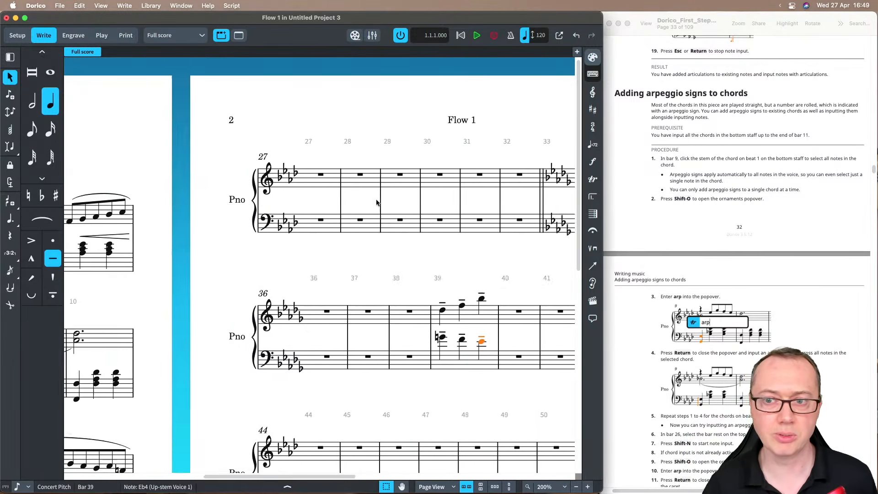
scroll(332, 306, "down", 5)
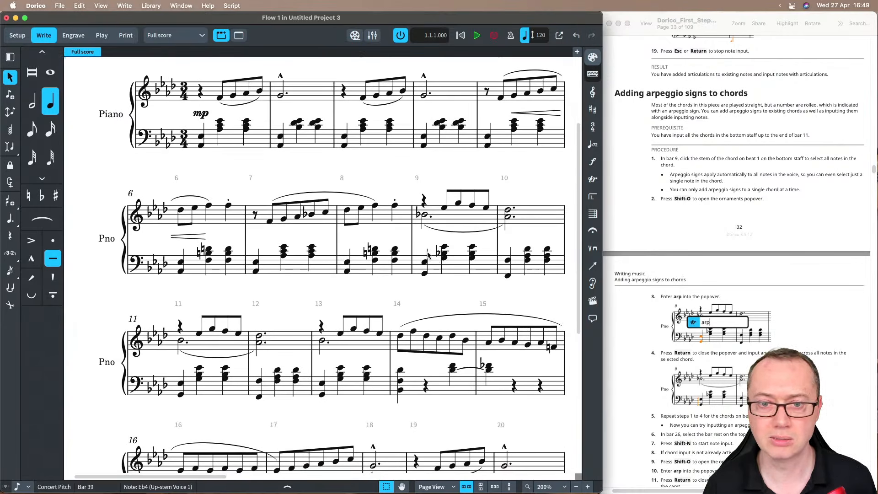
left_click(424, 264)
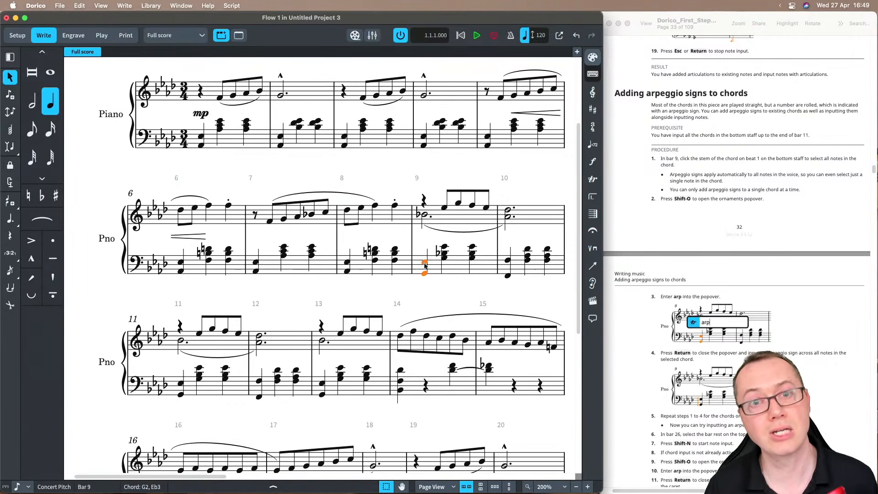
scroll(646, 228, "down", 1)
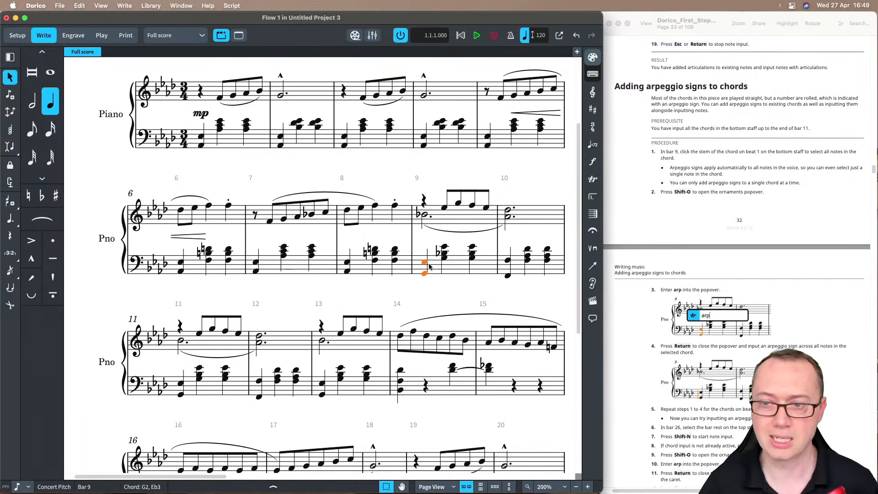
scroll(427, 276, "down", 3)
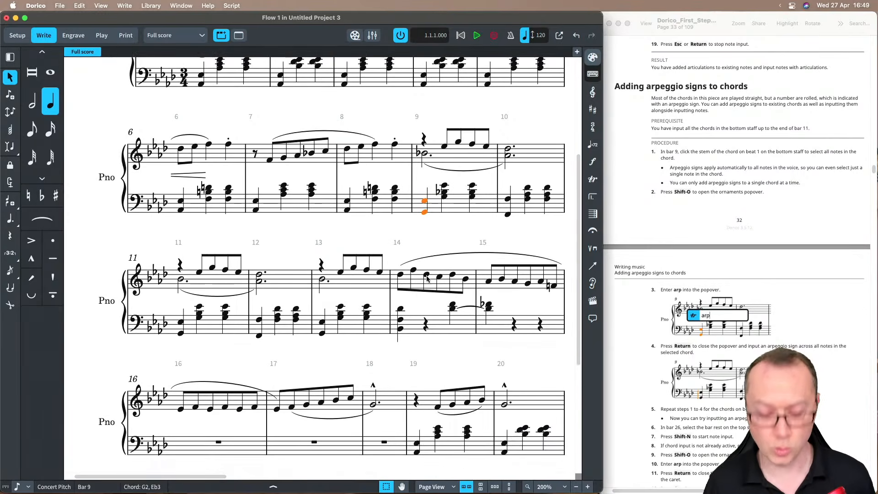
key("shift+o")
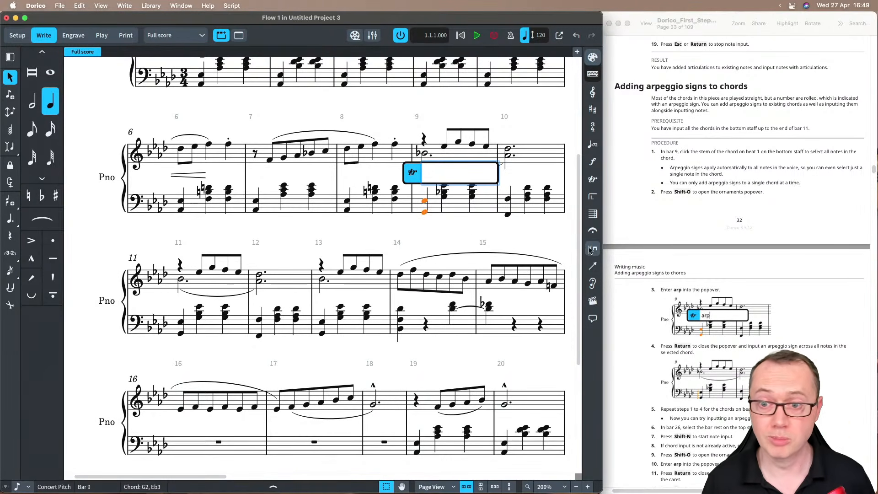
scroll(626, 259, "down", 2)
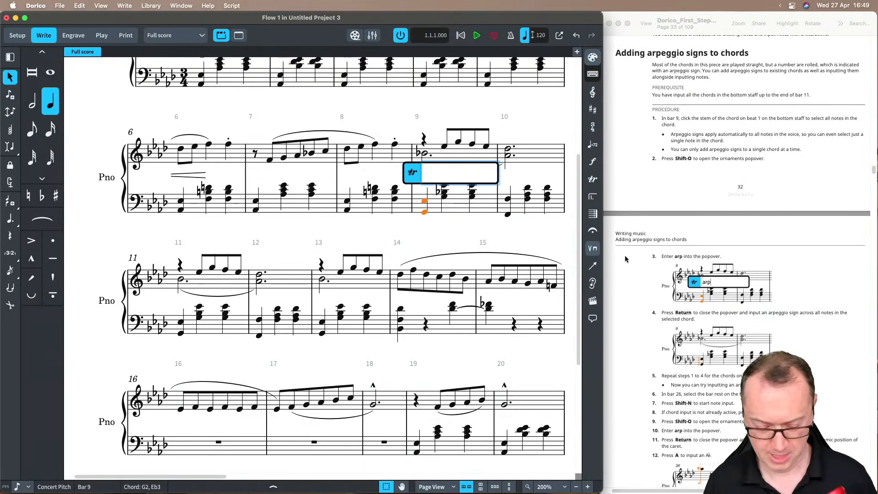
type("arp")
key("Return")
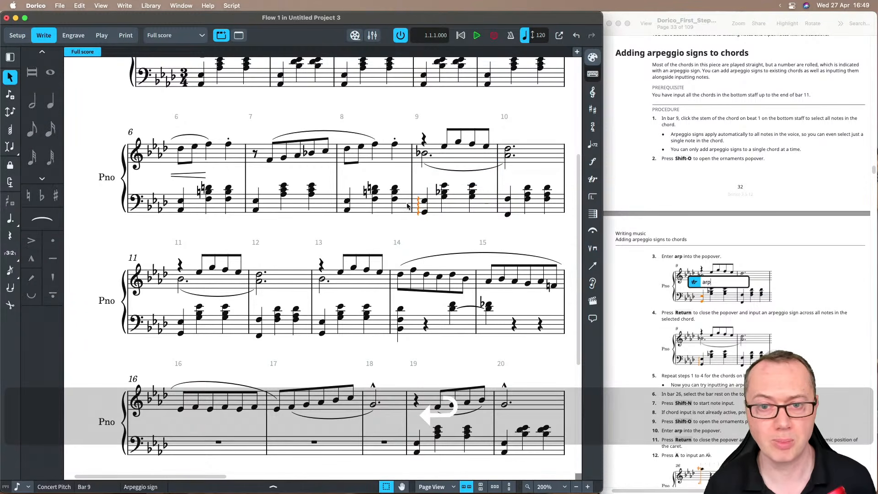
Step: Look over the available arpeggiation signs and read the guide's steps on adding arpeggios to further chords
left_click(592, 178)
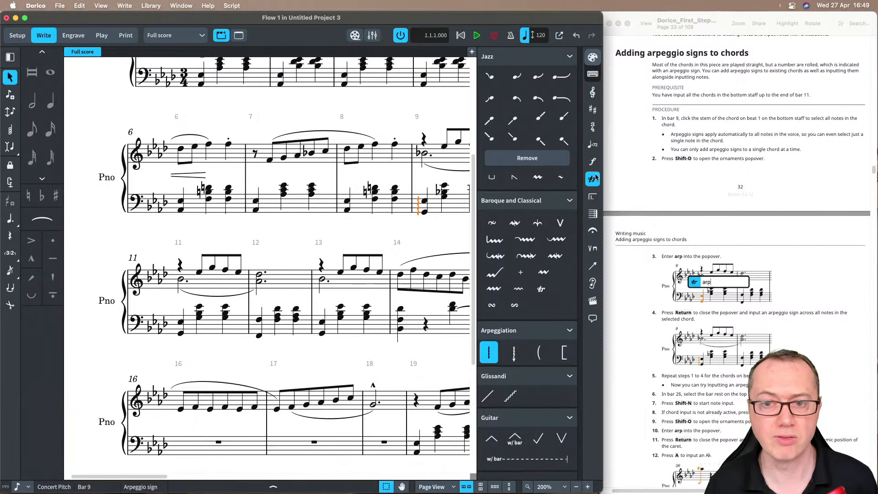
left_click(594, 178)
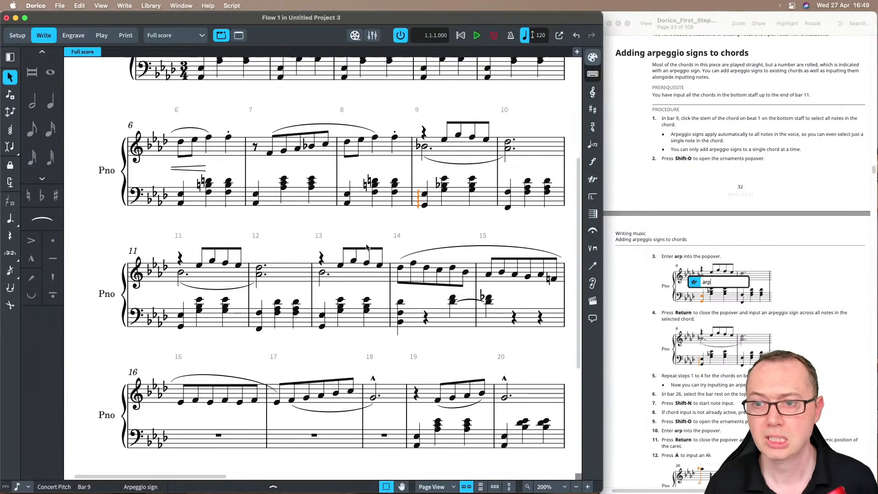
scroll(622, 278, "down", 5)
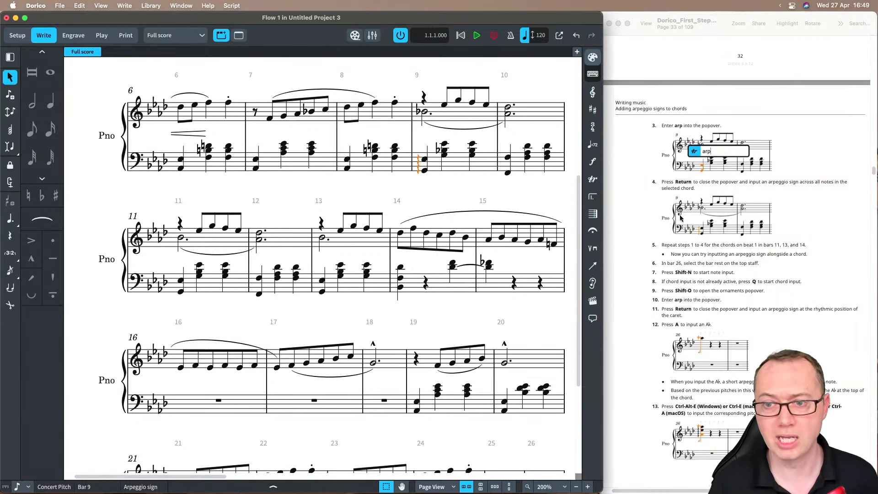
scroll(704, 250, "down", 1)
scroll(704, 249, "down", 2)
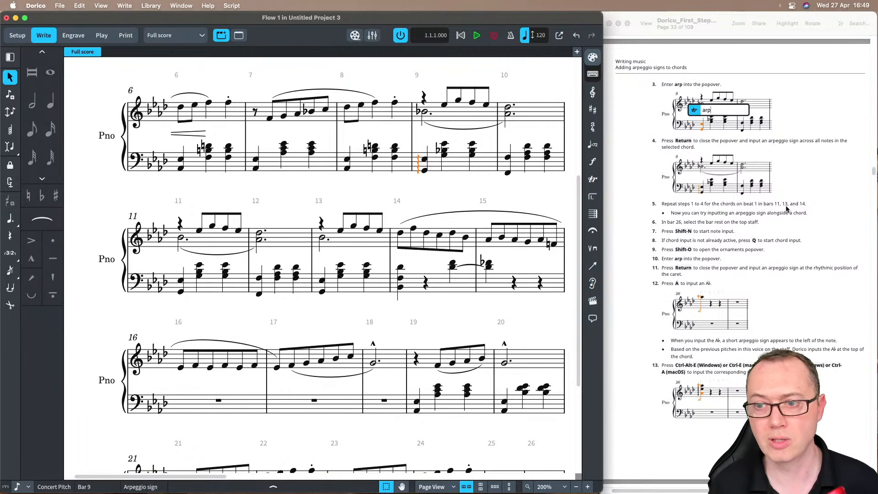
scroll(807, 209, "down", 3)
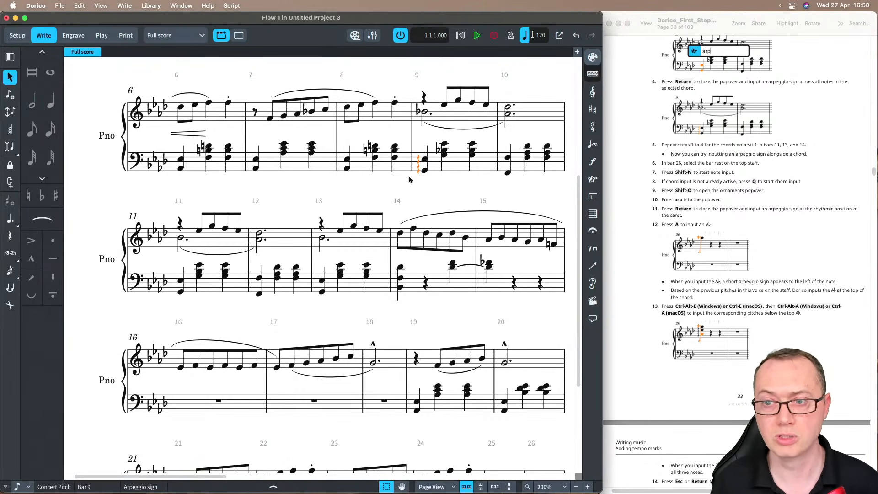
Step: Copy the arpeggio sign to the beat 1 chords of bars 11, 13 and 14 on the bottom staff
key("alt")
left_click(178, 284, "alt")
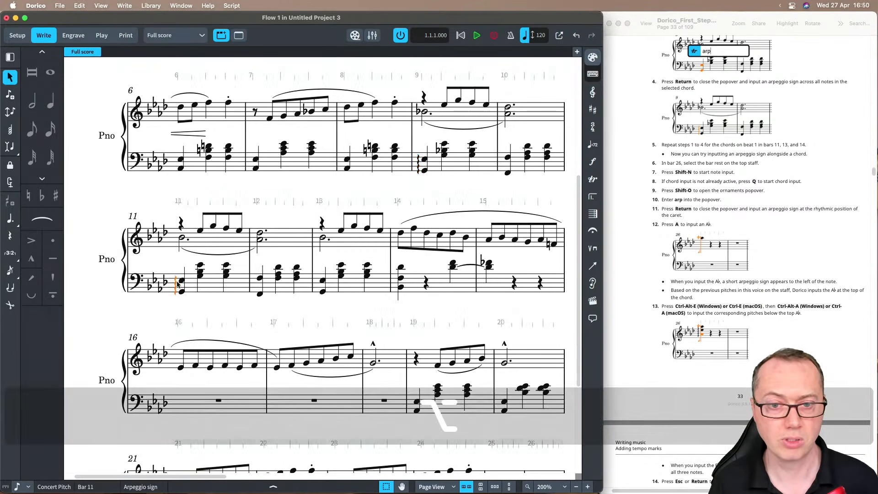
left_click(319, 287, "alt")
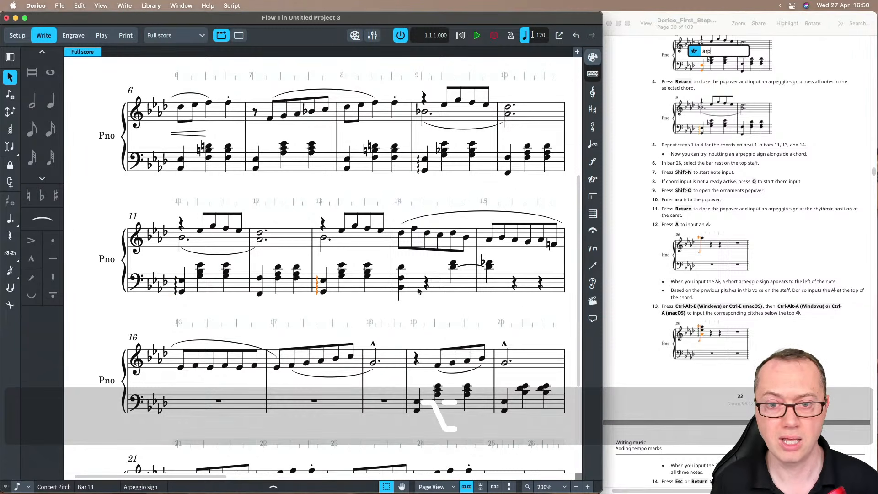
left_click(397, 284, "alt")
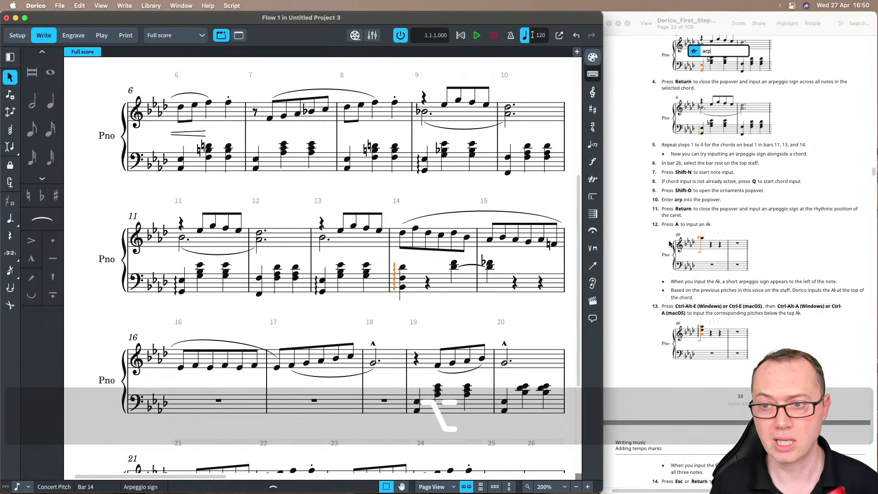
Step: Start chord input at the bar 26 rest on the top staff and add an arpeggio sign using the ornaments popover entry "arp"
scroll(634, 226, "down", 3)
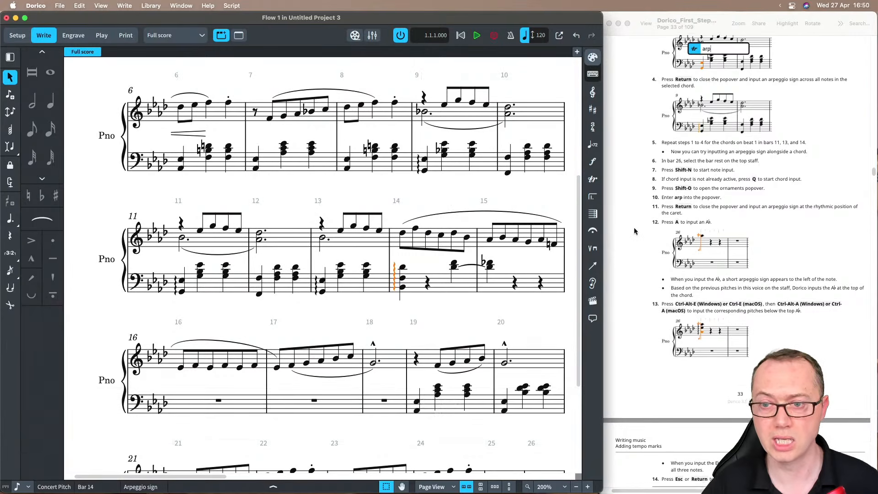
scroll(633, 227, "down", 1)
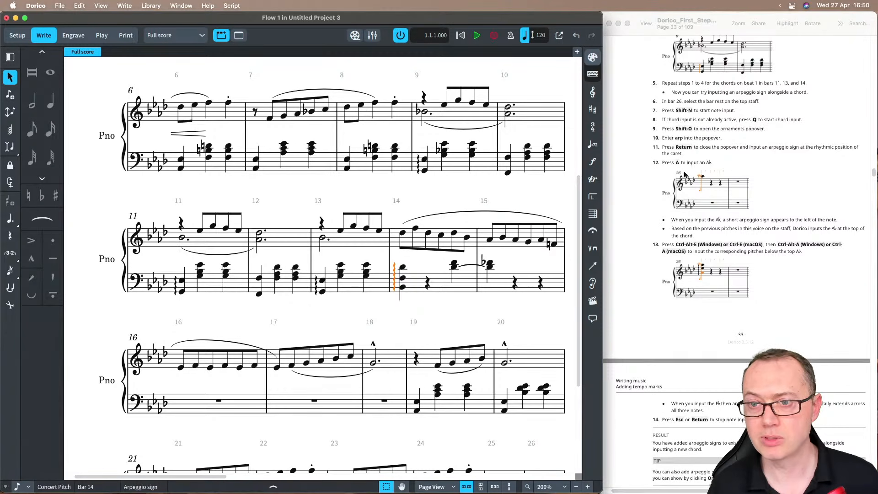
scroll(678, 115, "up", 2)
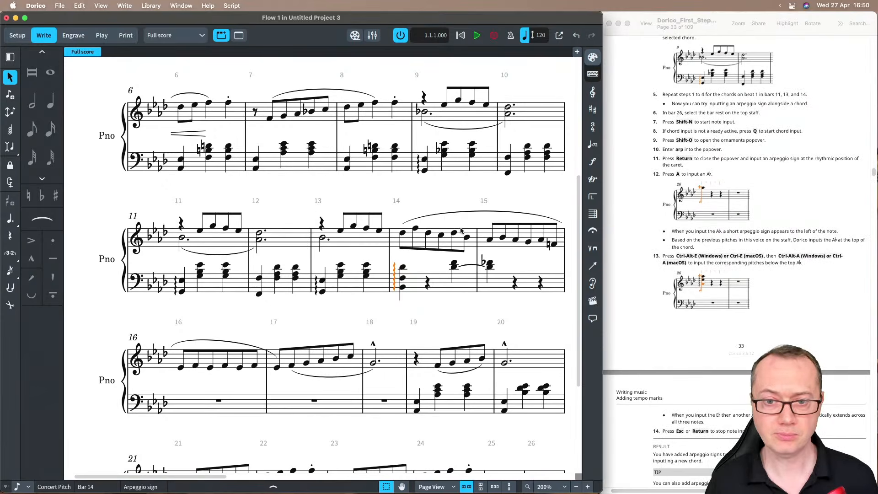
scroll(460, 230, "down", 5)
scroll(461, 230, "right", 4)
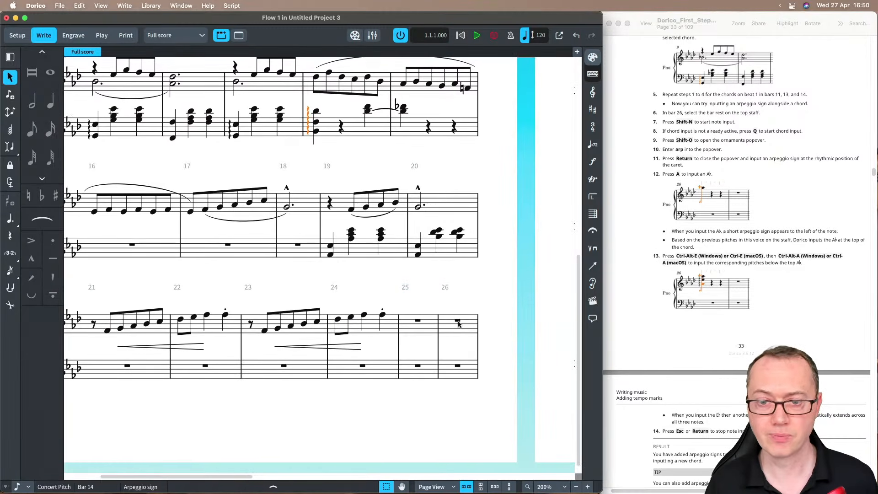
left_click(459, 322)
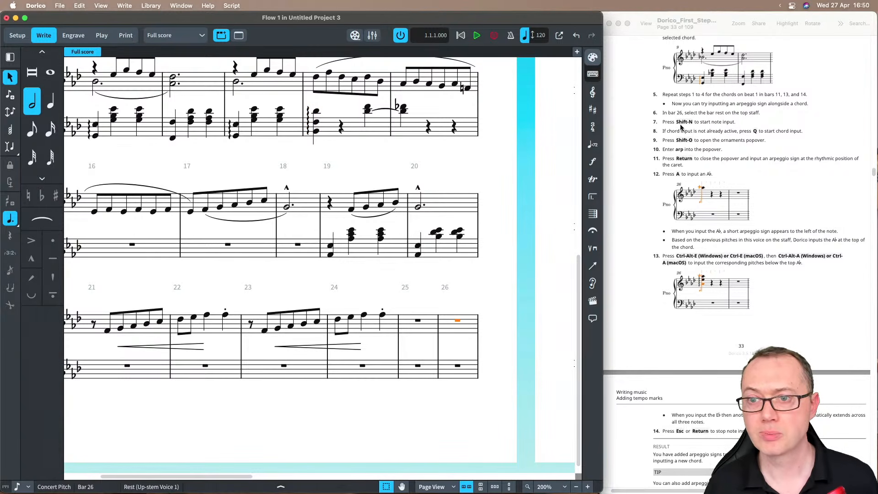
key("shift+n")
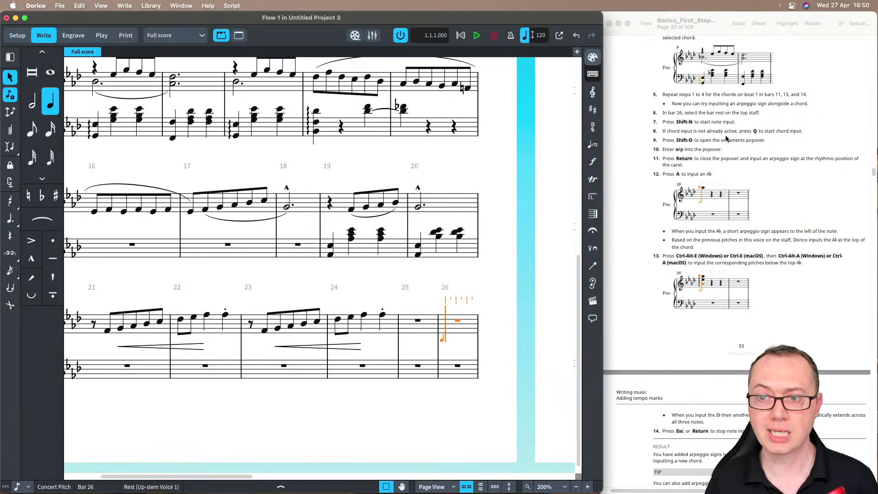
key("q")
scroll(727, 147, "down", 2)
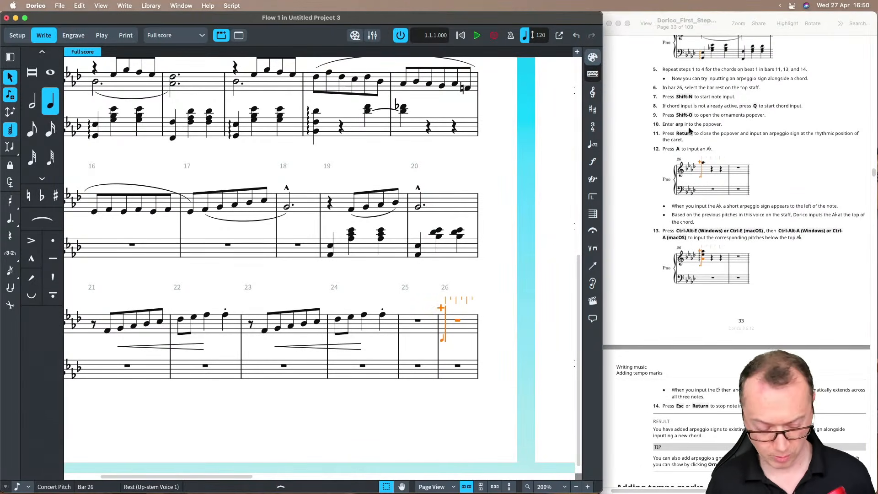
key("shift+o")
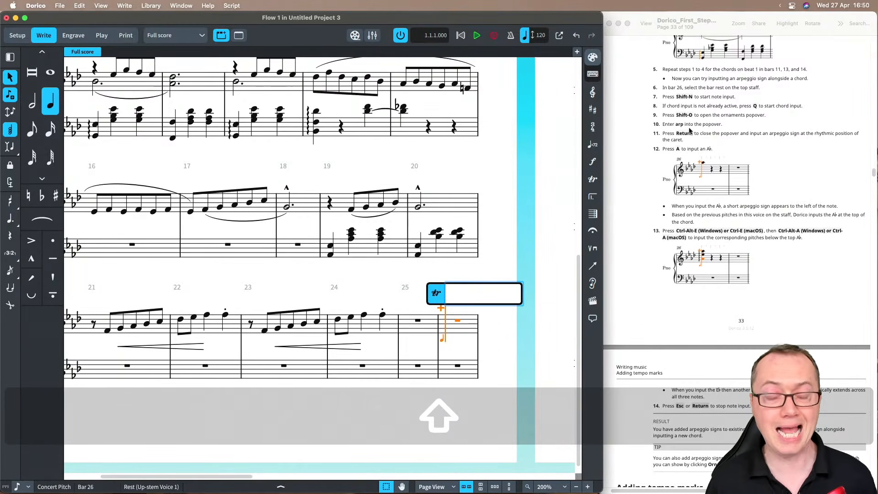
type("arp")
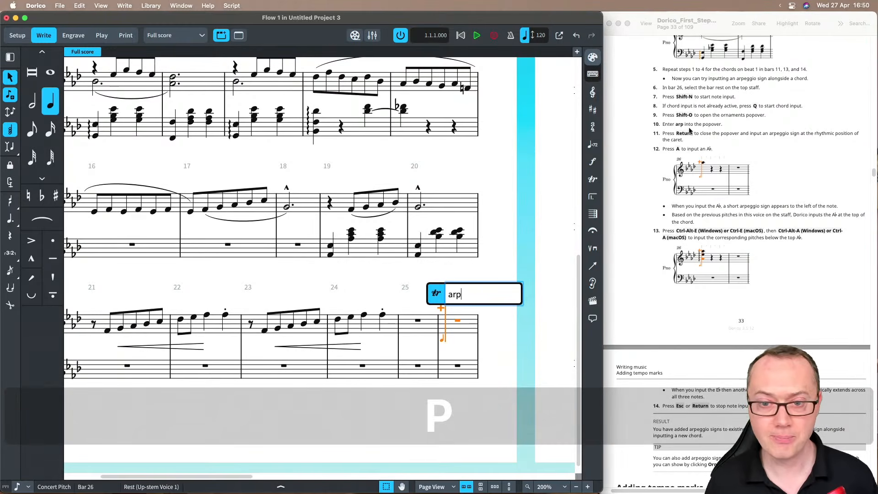
key("Return")
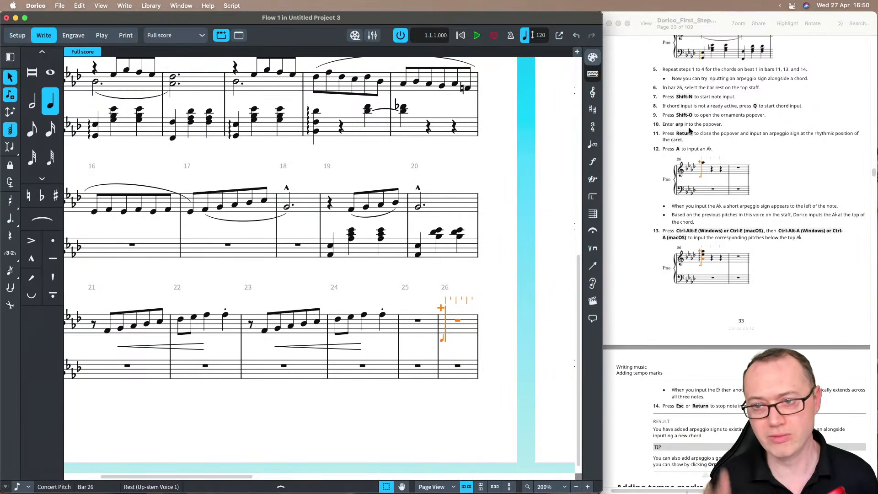
Step: Input a quarter-note chord of A flat with E flat and another A flat below it in bar 26, and stop note input
key("a")
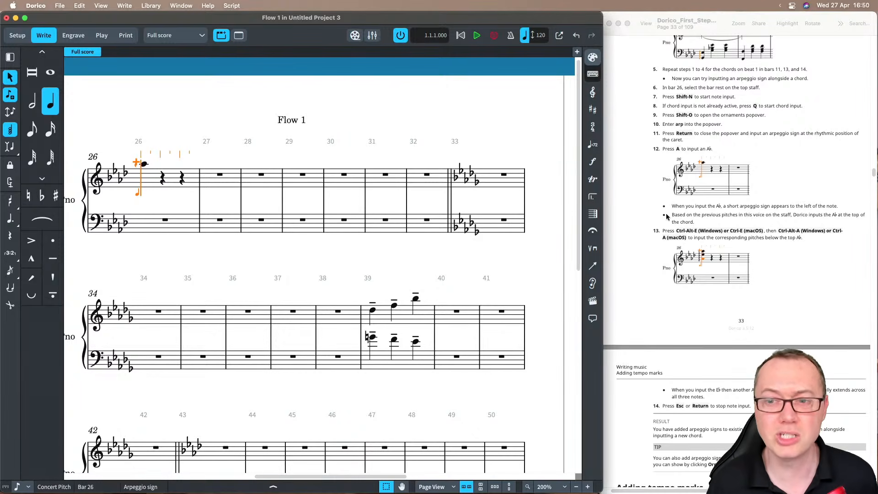
scroll(640, 207, "down", 3)
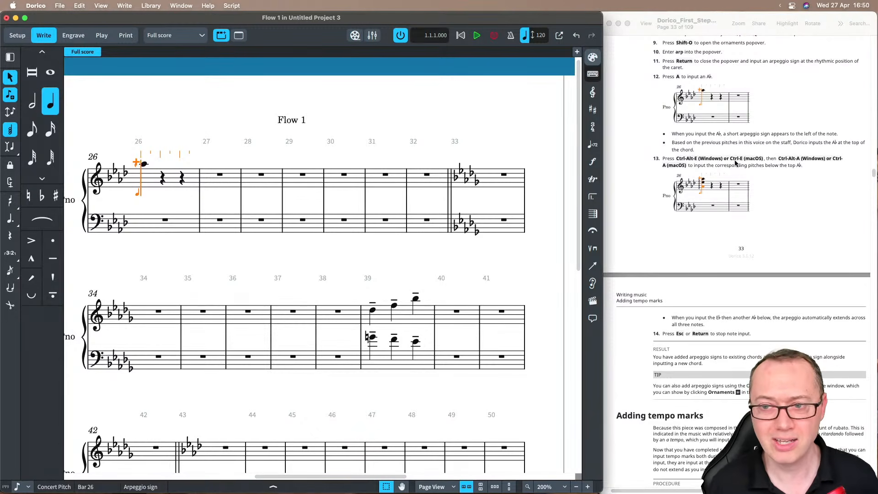
key("ctrl+e")
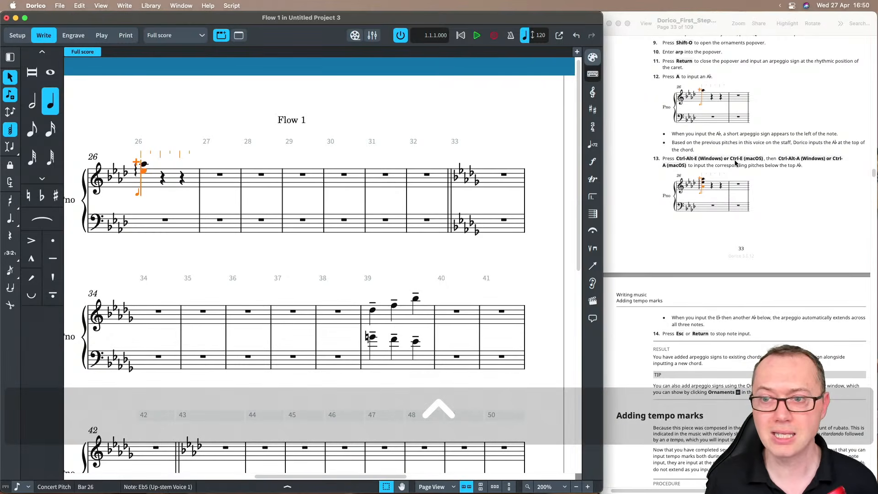
key("ctrl+a")
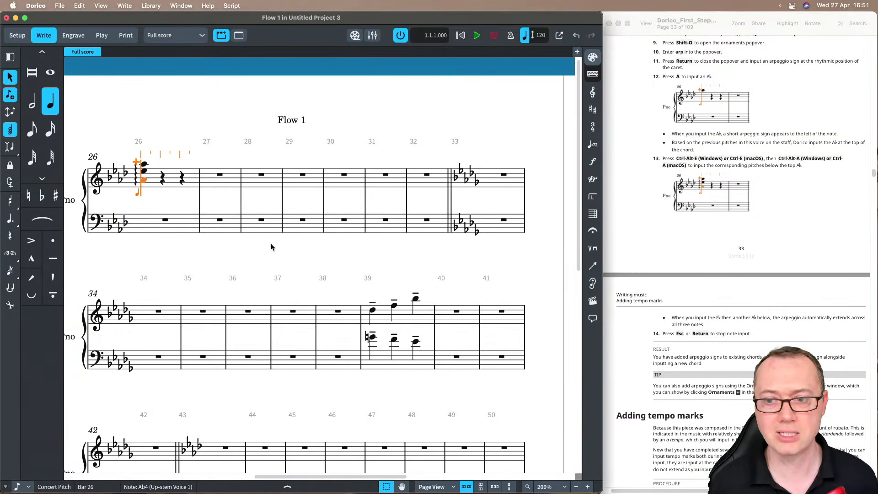
key("Return")
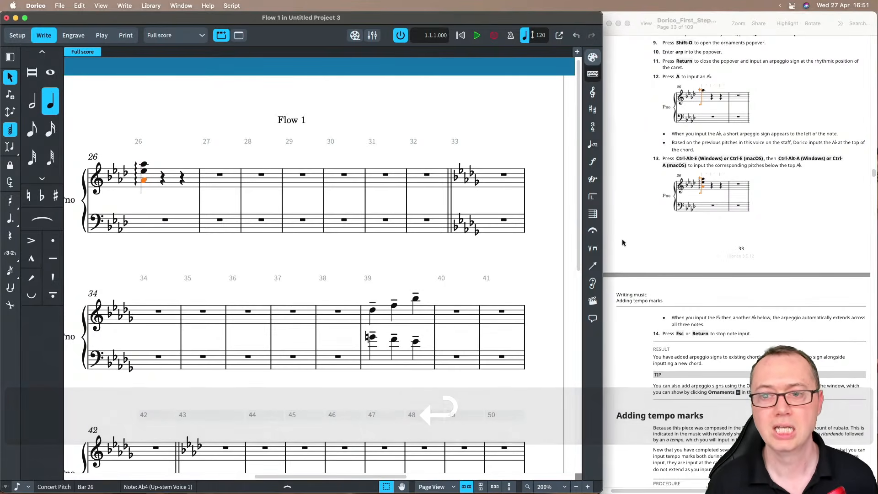
Step: Add a "poco rit." gradual tempo change spanning beat 2 of bar 11 to the beat 3 chord of bar 12
scroll(623, 242, "down", 10)
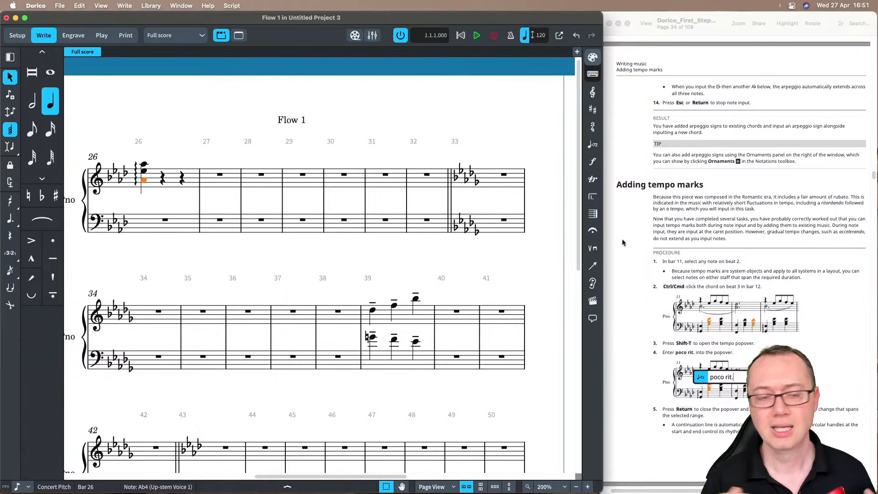
scroll(624, 247, "down", 3)
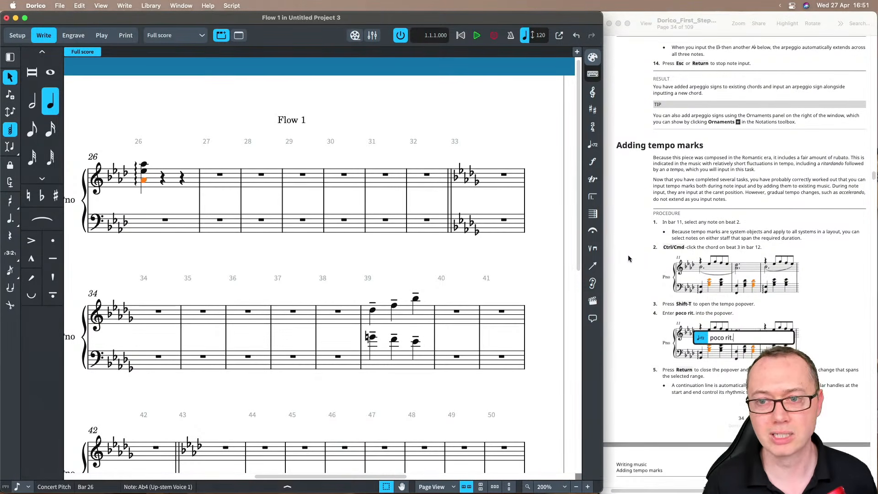
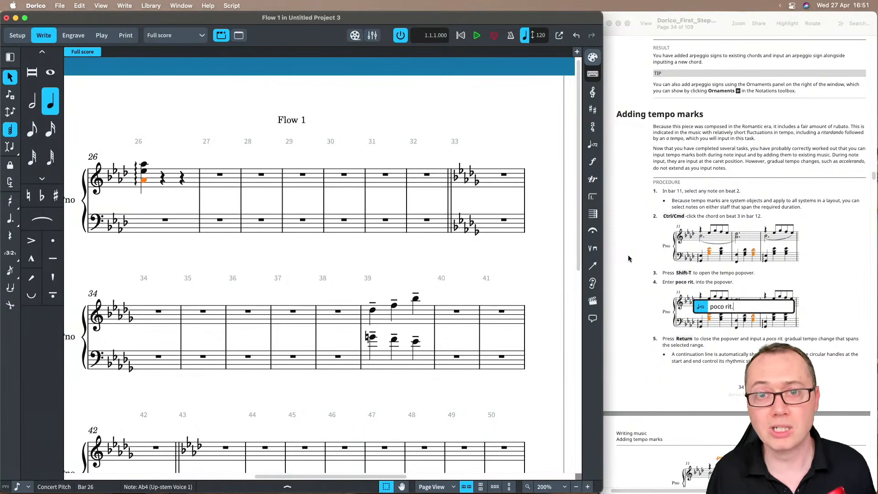
scroll(628, 259, "down", 3)
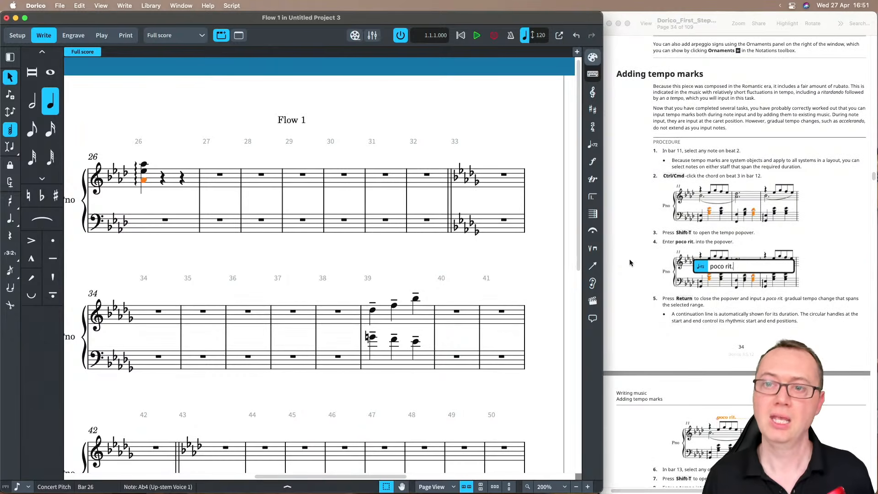
scroll(624, 263, "down", 2)
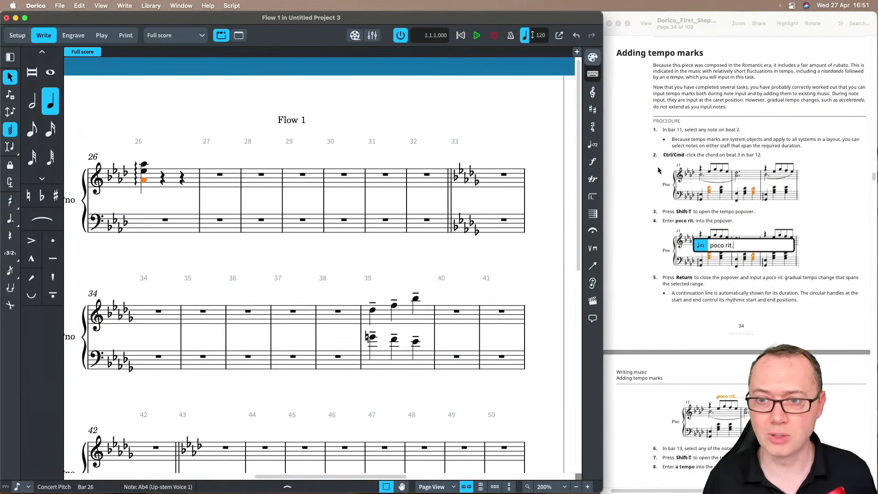
scroll(397, 171, "left", 14)
scroll(397, 171, "down", 5)
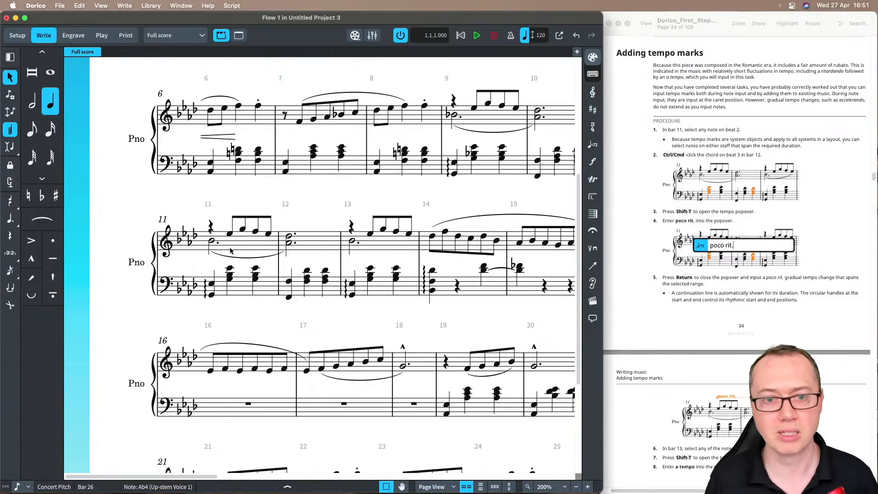
left_click(229, 234)
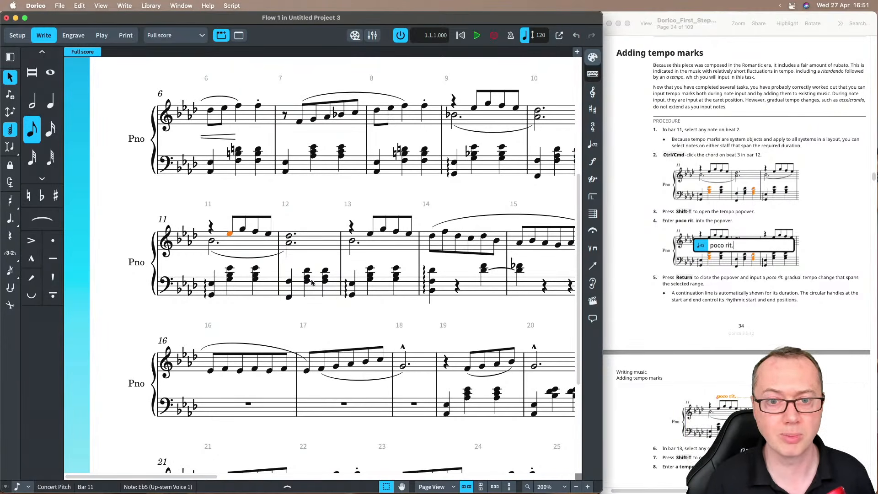
left_click(325, 274, "super")
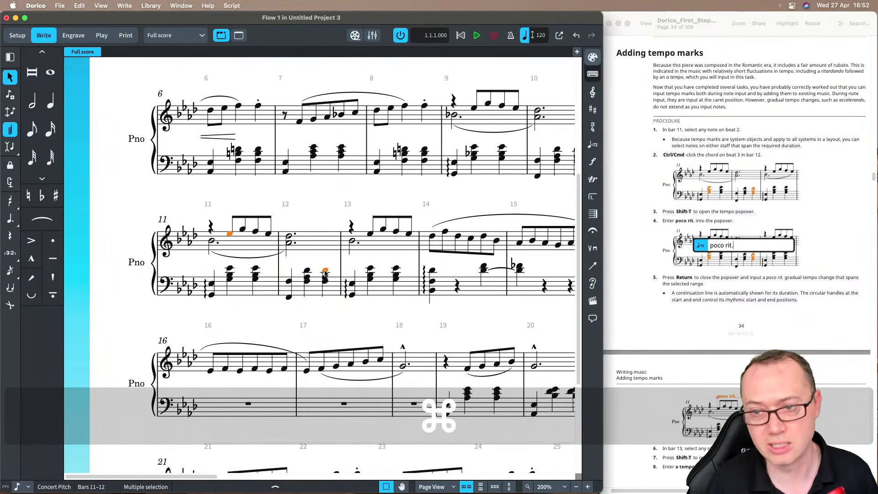
key("shift+t")
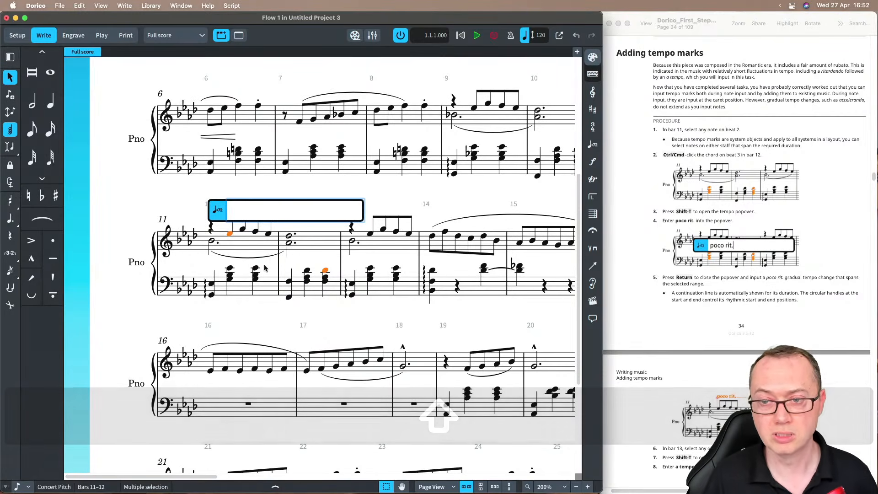
type("poco rit")
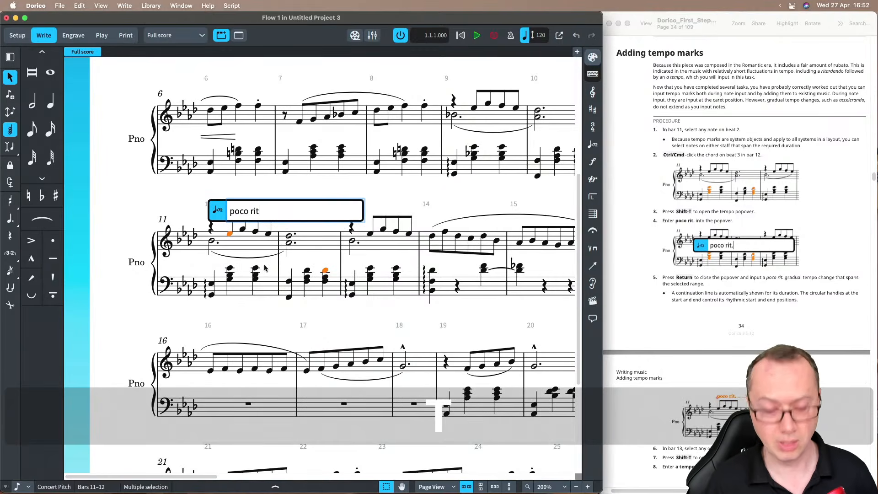
type(".")
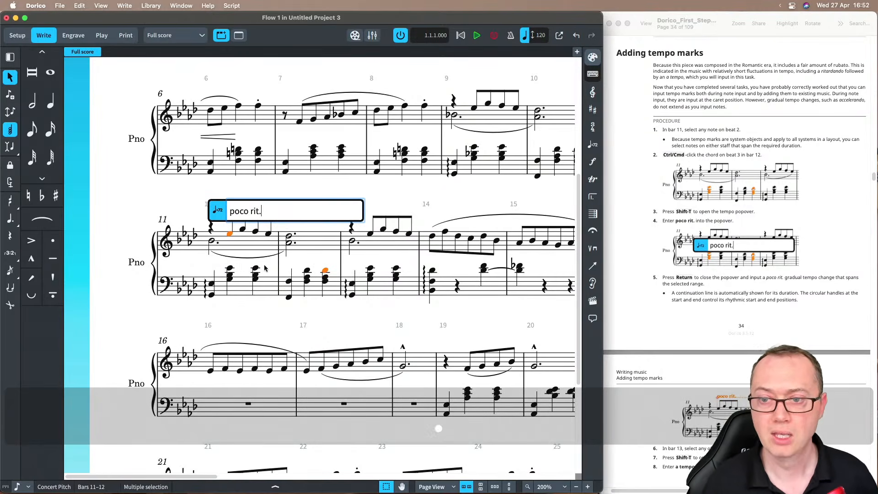
key("Return")
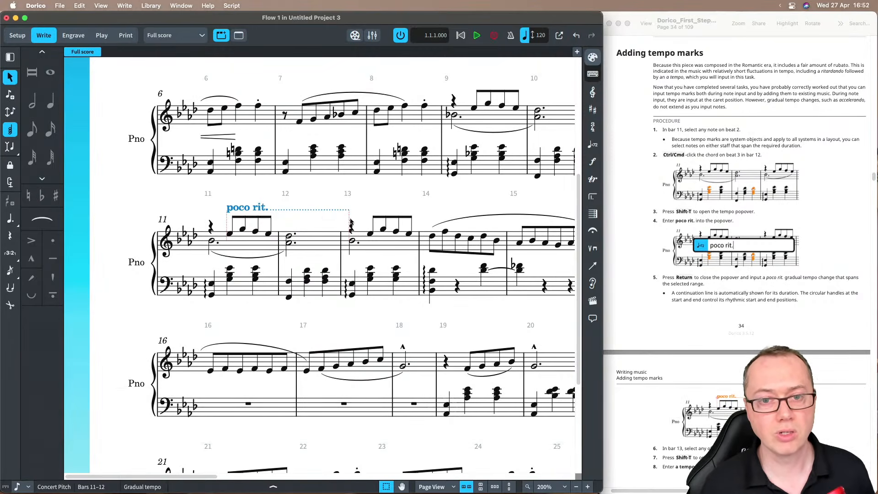
Step: Add an "a tempo" mark at the beat 1 rest of bar 13, choosing the matching tempo popover suggestion
scroll(646, 259, "down", 8)
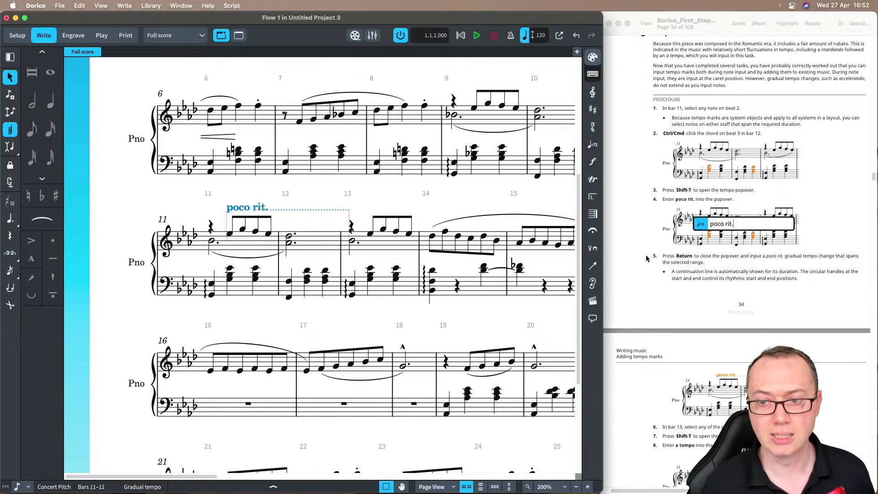
scroll(646, 259, "down", 3)
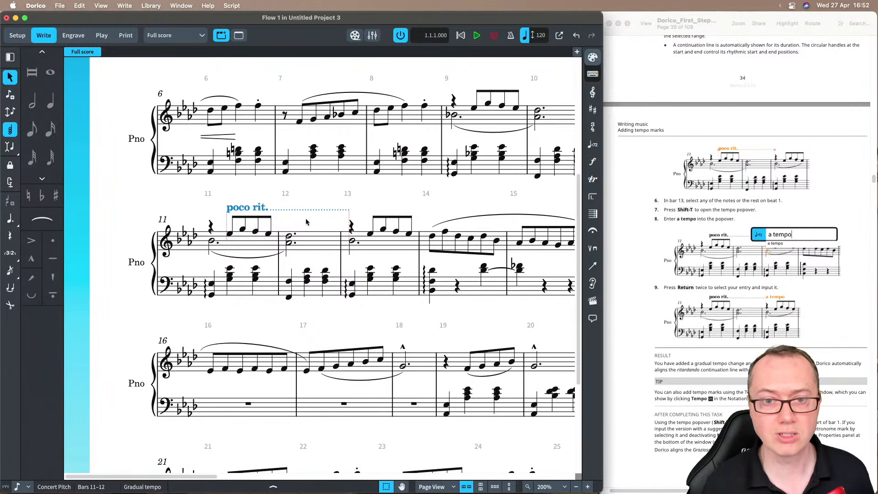
left_click(353, 228)
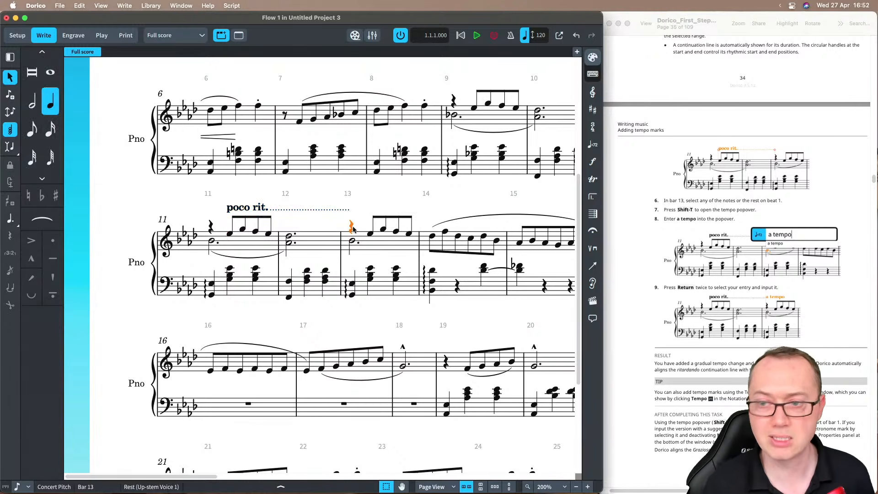
key("shift+t")
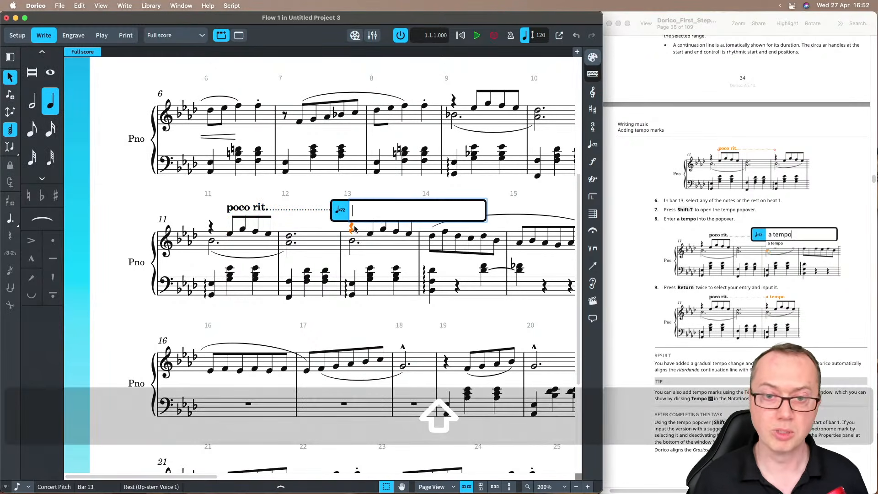
type("a tempo")
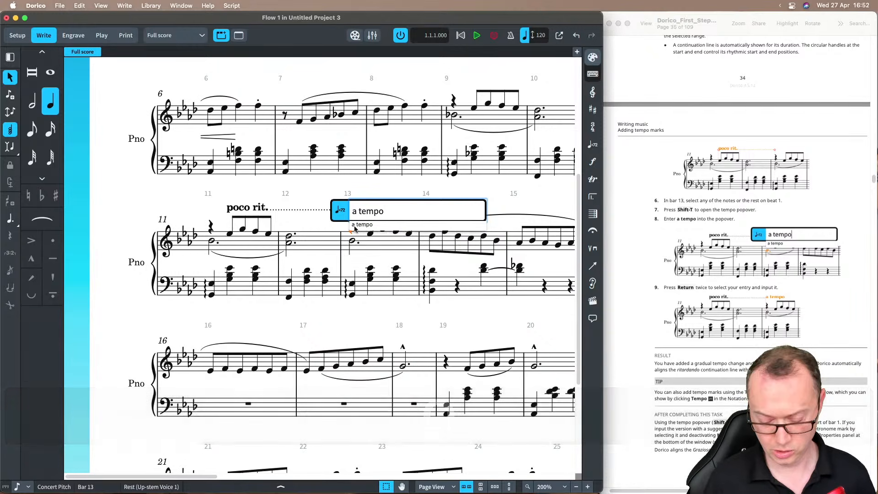
key("Down")
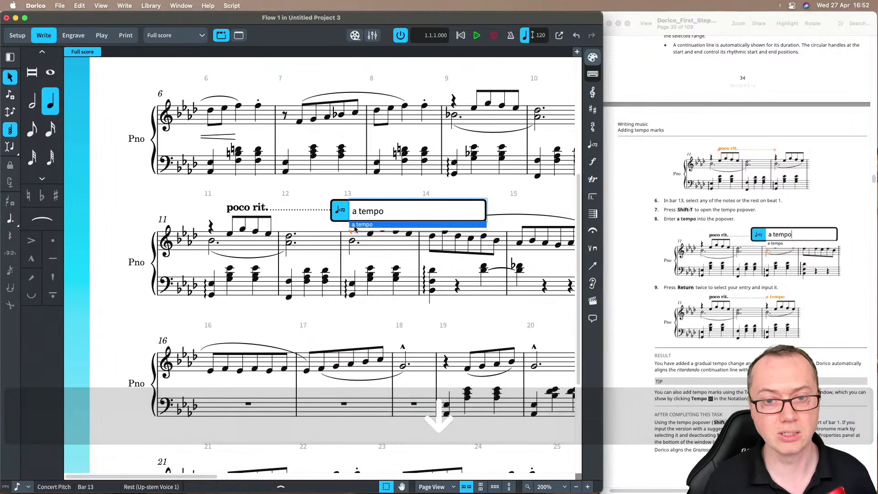
key("Return")
key("Return")
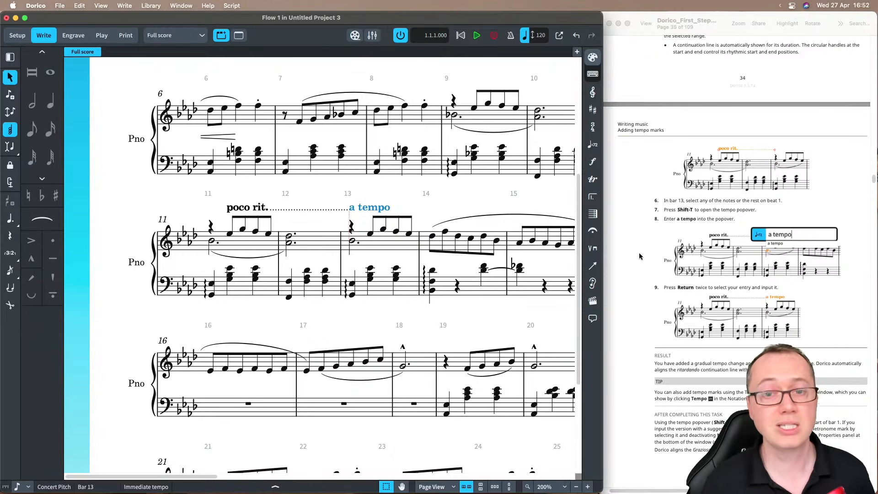
scroll(640, 256, "down", 3)
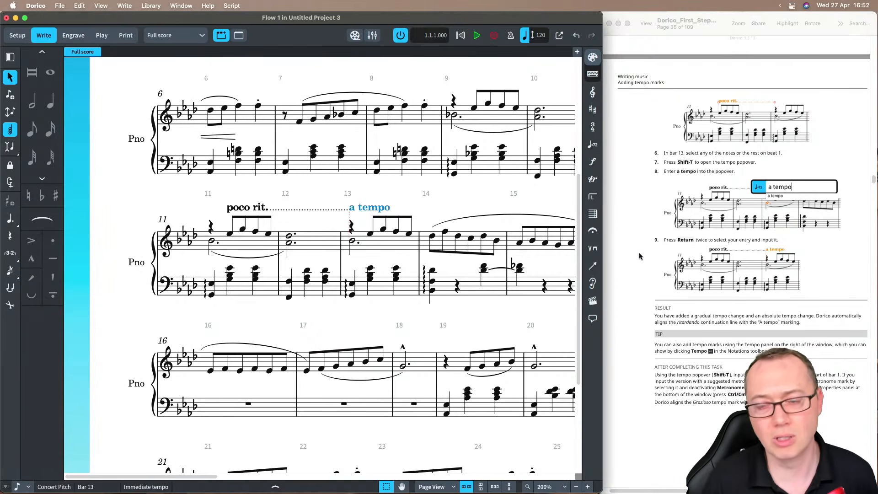
Step: Read the rest of the guide's tempo section and examine the available absolute tempo changes, including Grazioso
scroll(620, 267, "down", 5)
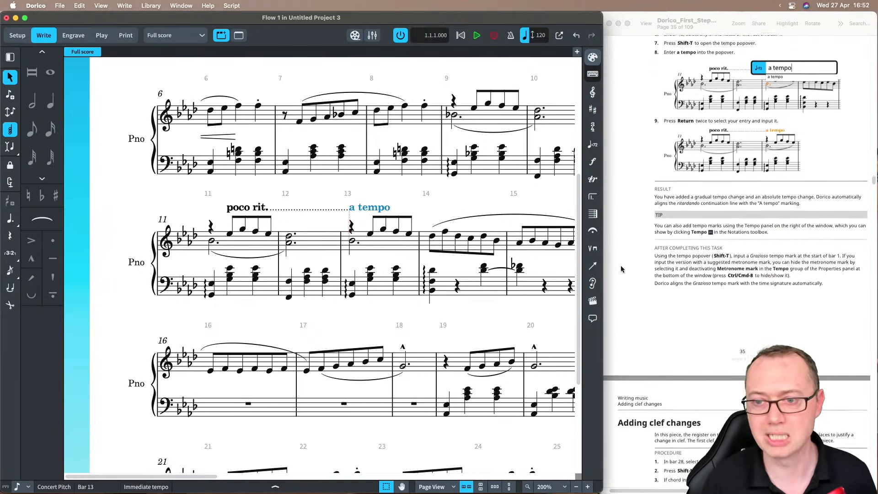
scroll(621, 267, "down", 1)
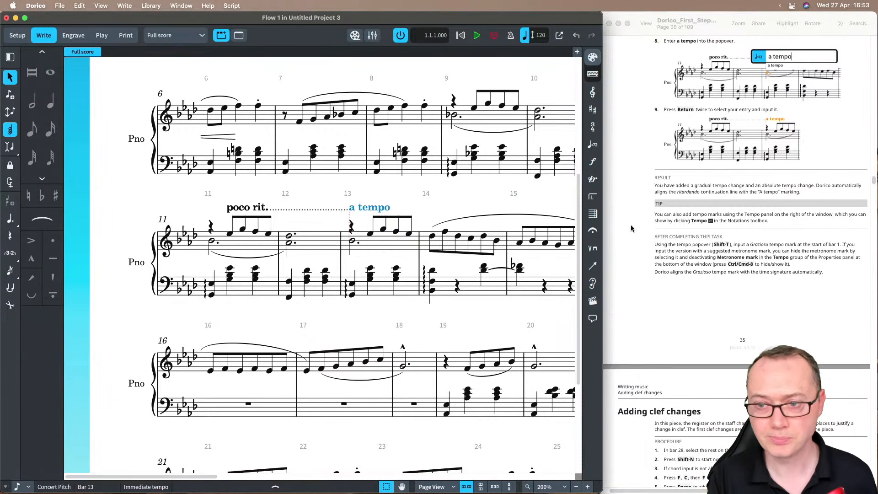
scroll(630, 224, "down", 3)
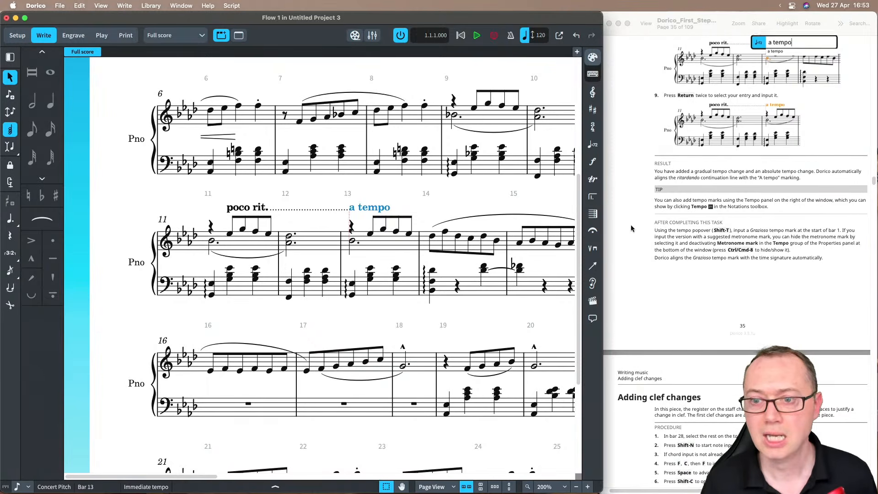
left_click(593, 145)
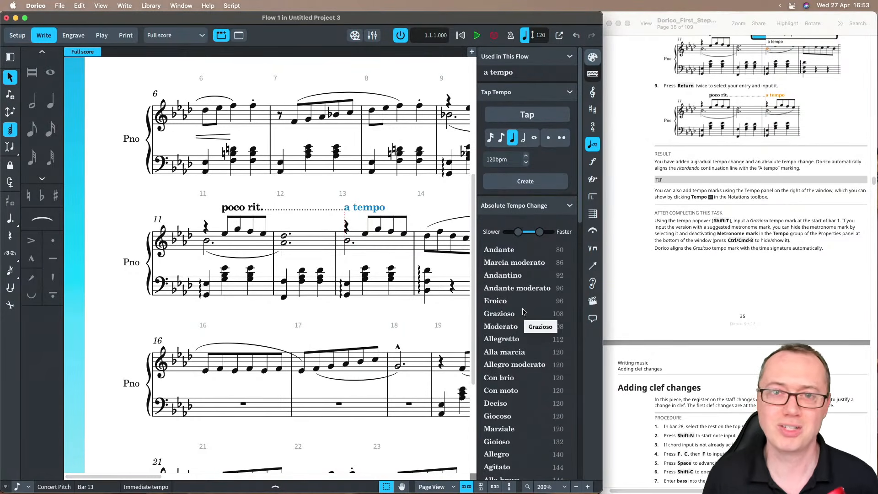
scroll(524, 343, "down", 5)
scroll(523, 339, "down", 6)
scroll(526, 311, "up", 11)
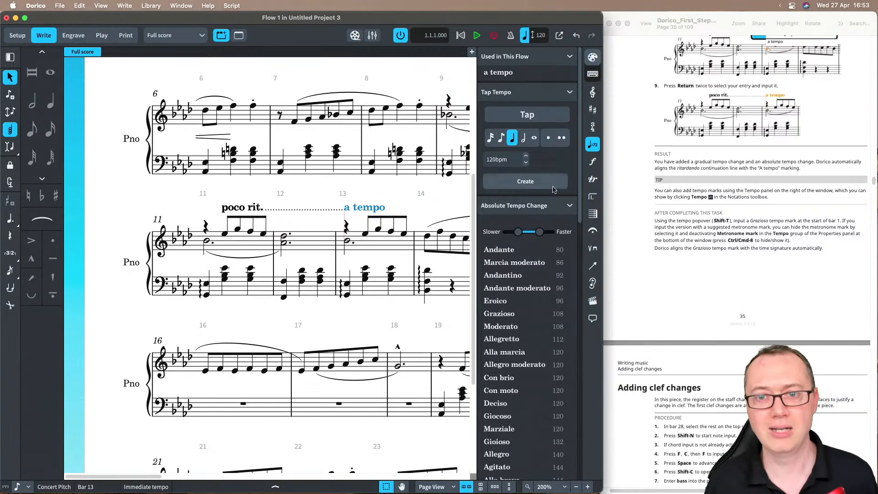
left_click(592, 145)
scroll(634, 239, "down", 2)
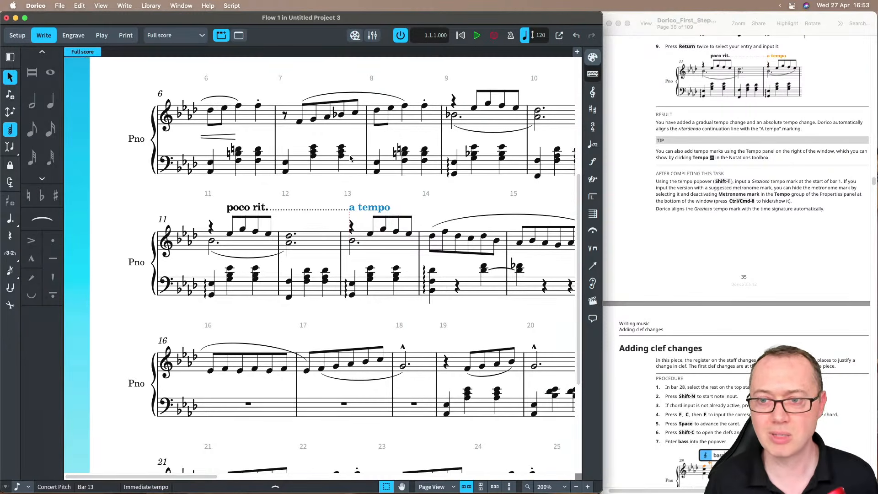
Step: Add the suggested "Grazioso q = 108" tempo mark at the beat 1 rest of bar 1 on the top staff
scroll(223, 96, "up", 5)
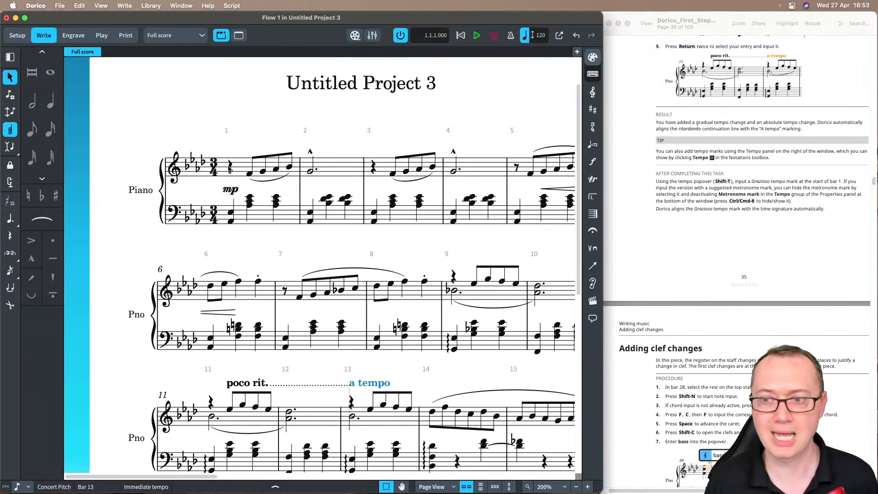
left_click(230, 169)
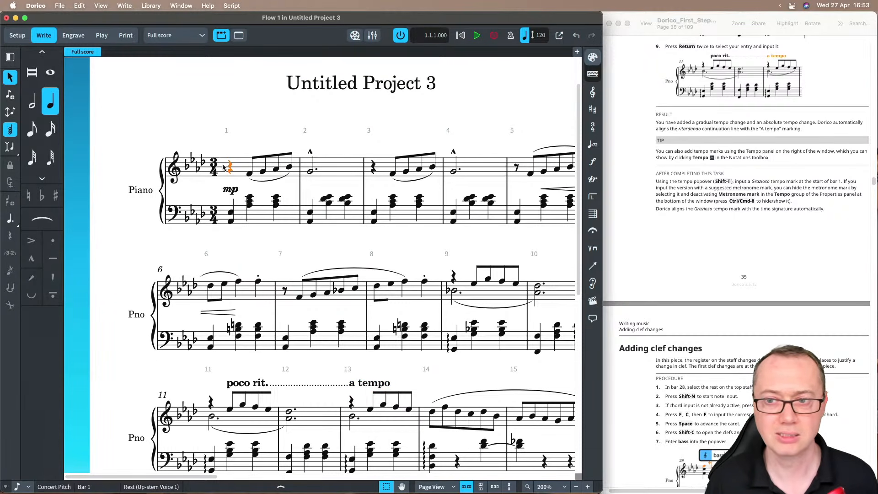
key("shift+t")
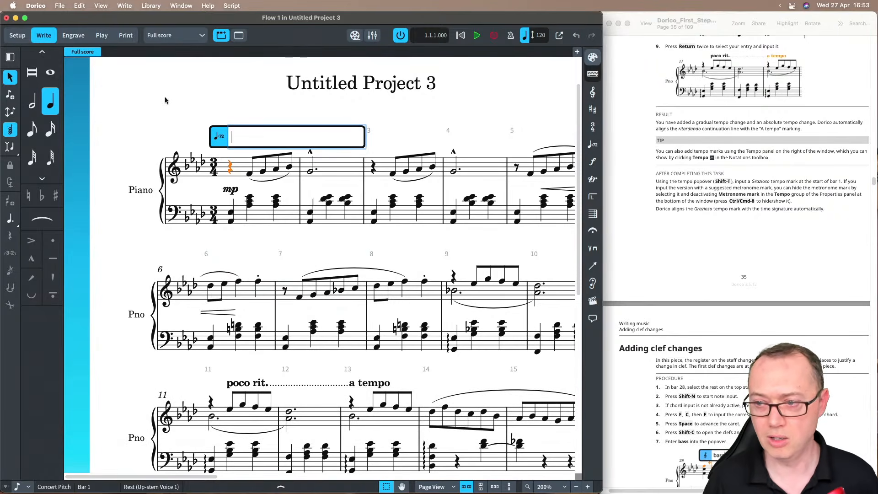
type("Graz")
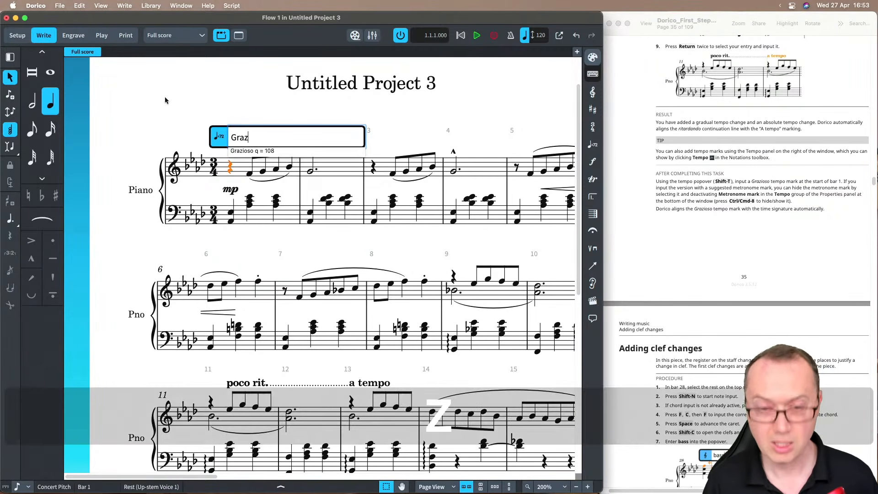
type("i")
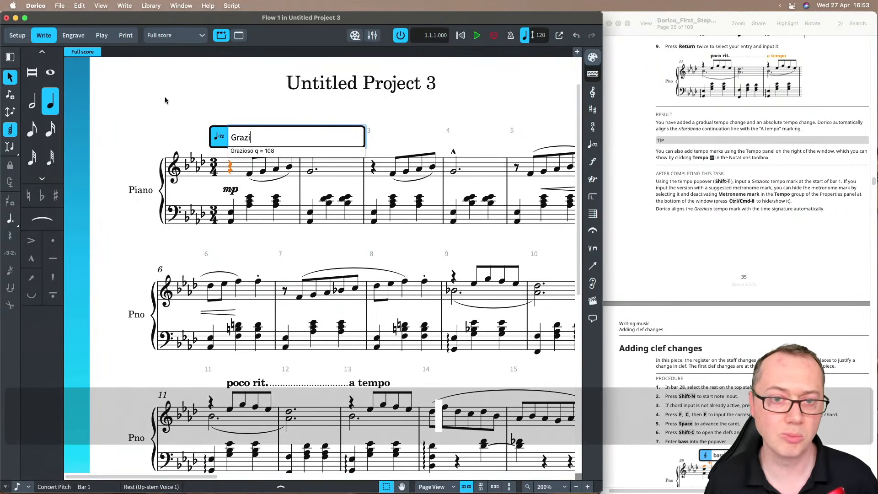
key("Down")
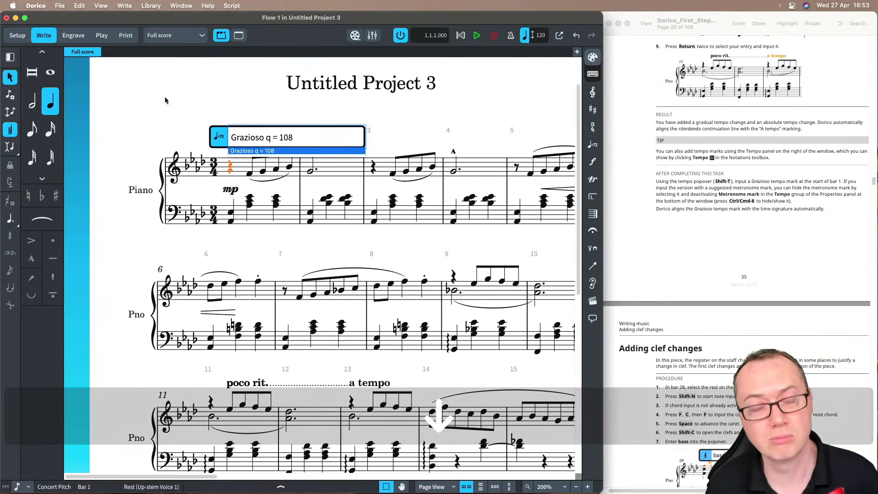
key("Return")
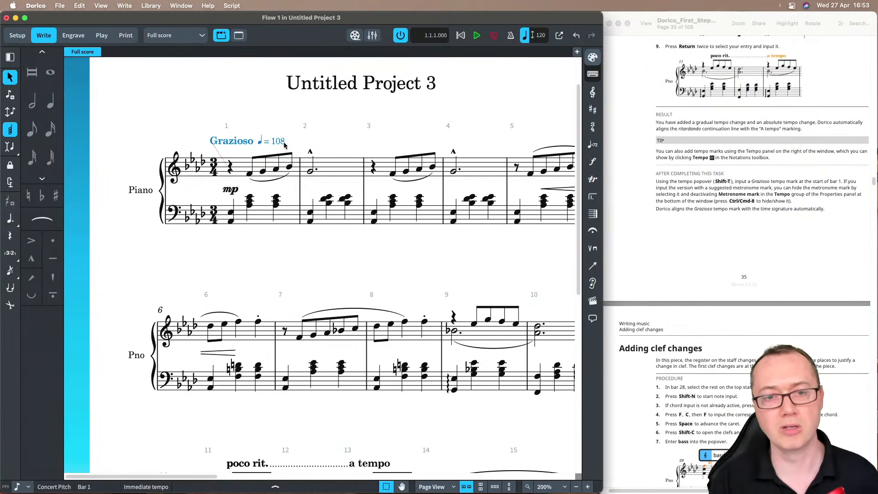
Step: Reopen the Grazioso mark's tempo entry to check its text and close it without editing
key("Return")
key("Left")
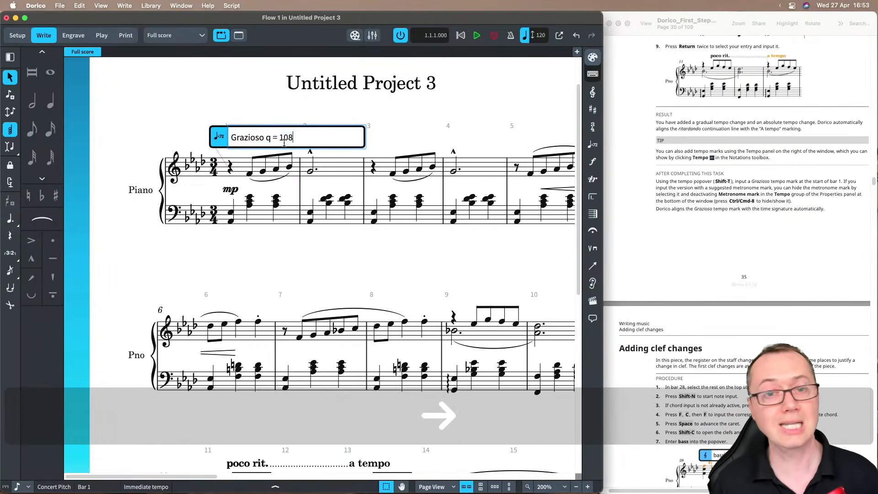
key("Return")
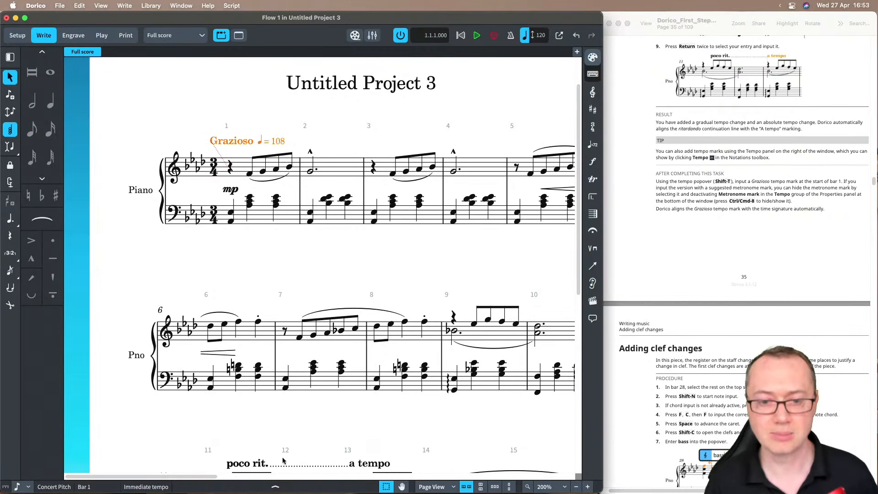
Step: Show the properties of the selected Grazioso tempo mark
left_click(280, 488)
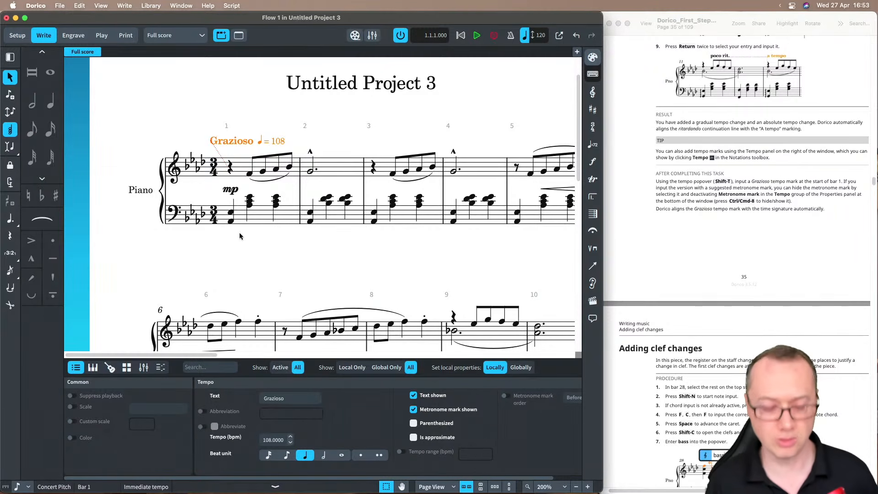
key("super+8")
key("super+8")
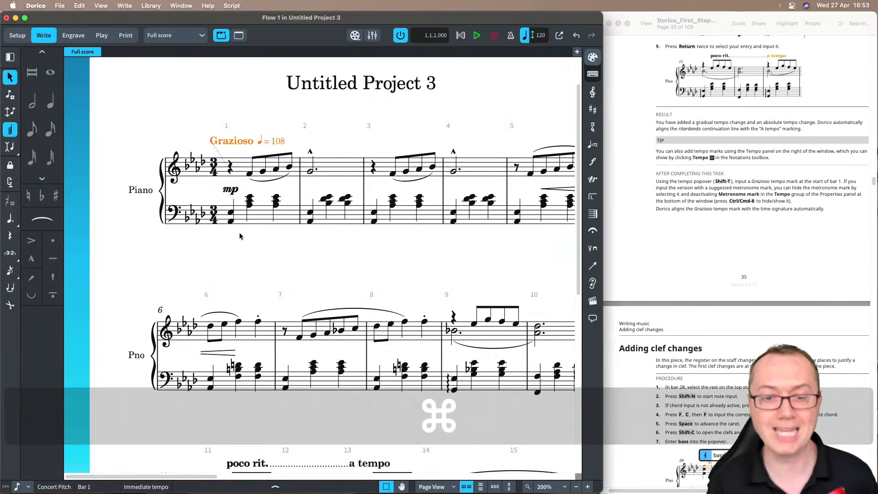
Step: Try hiding and restoring the toolbar, note input tools, properties and notation tools one after another
key("super+6")
key("super+6")
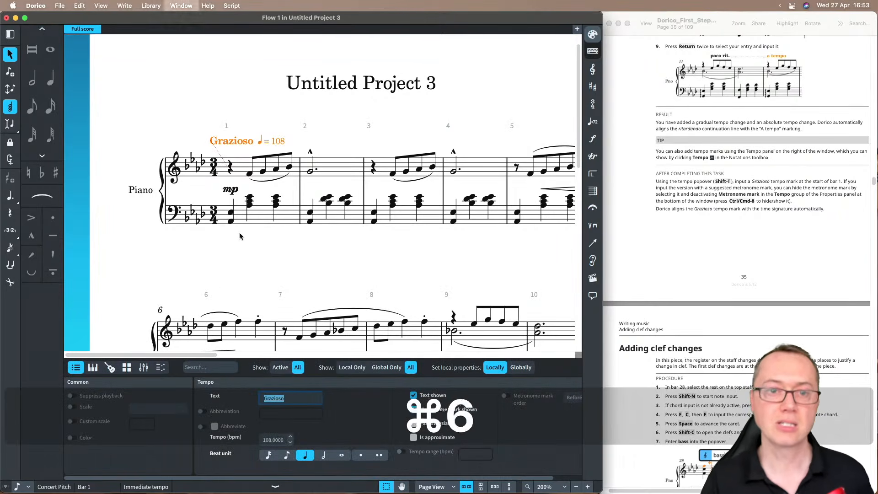
key("super+7")
key("super+7")
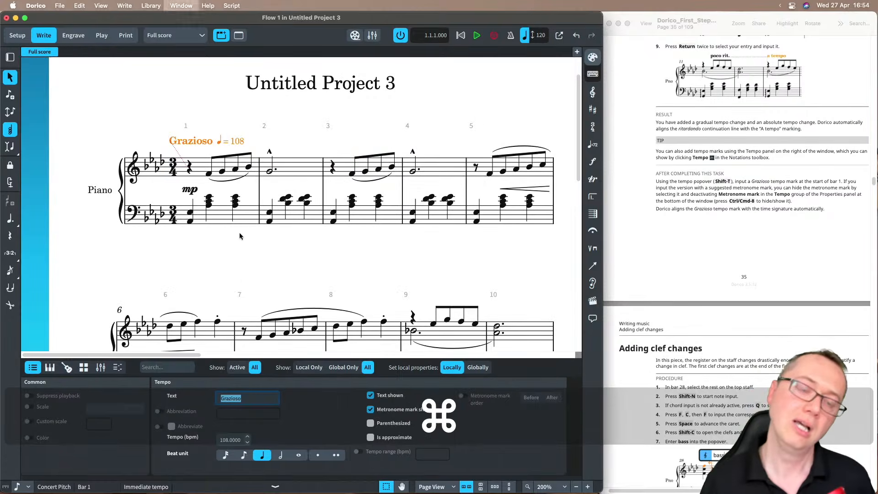
key("super+8")
key("super+8")
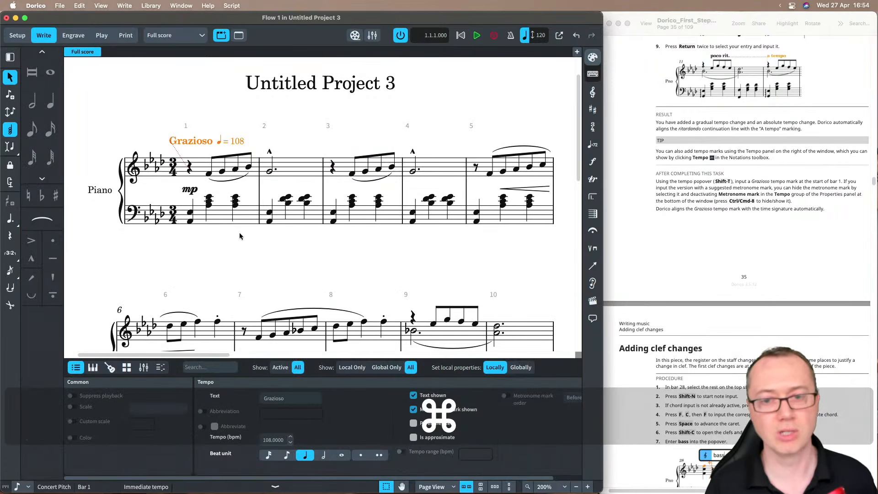
key("super+9")
key("super+9")
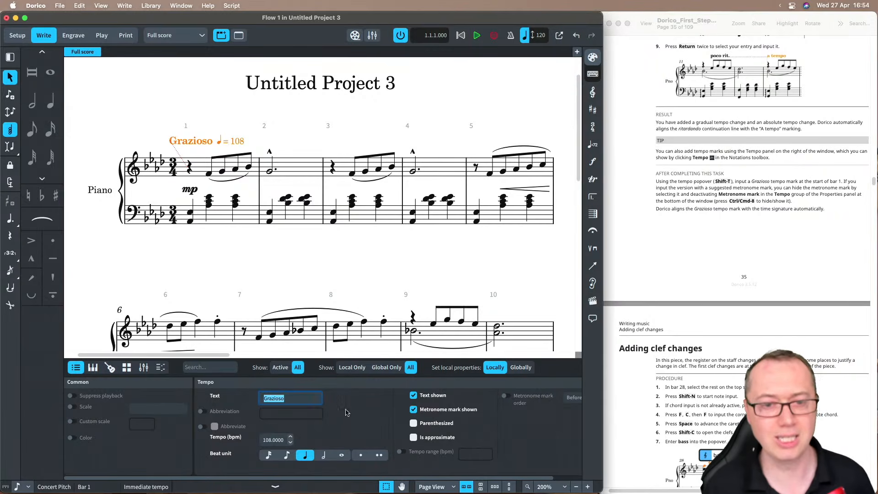
Step: Hide the metronome mark of the Grazioso tempo mark in bar 1, close its properties, and continue to the guide's clef changes section
left_click(413, 410)
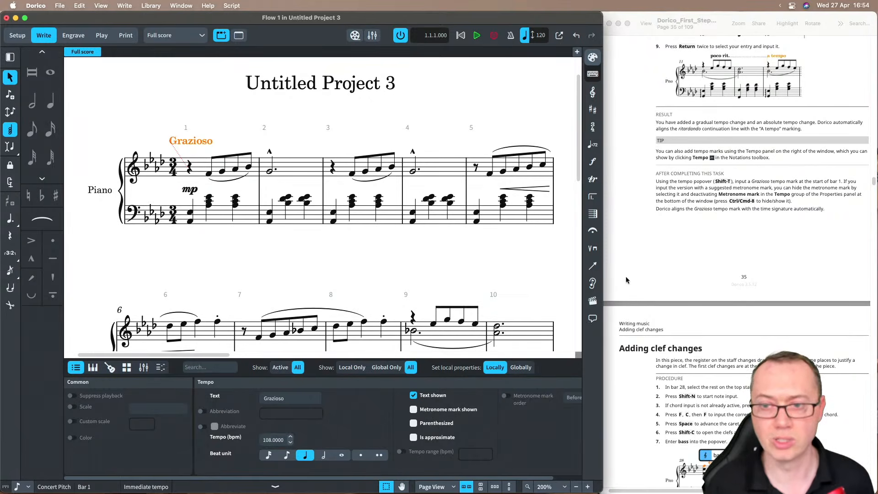
scroll(631, 235, "down", 5)
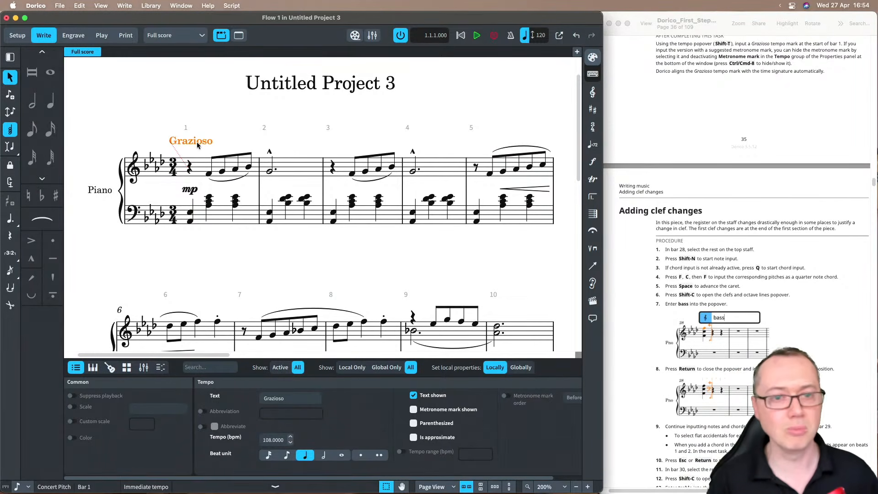
key("super+8")
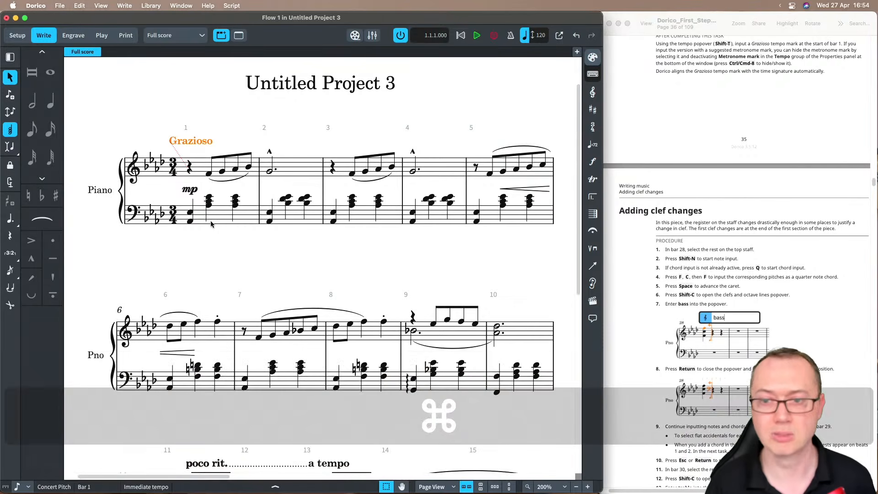
scroll(641, 281, "down", 3)
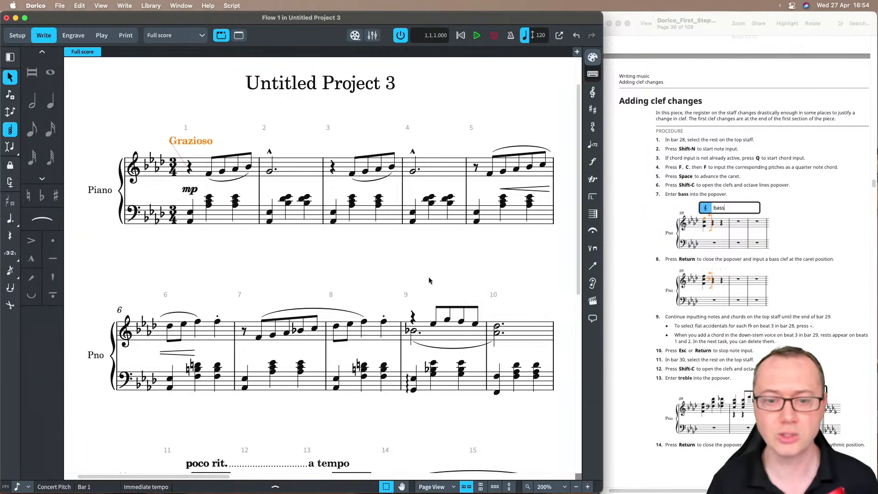
Step: Enter the quarter-note chord F, C, F on the first beat of bar 28 in the top staff
scroll(429, 276, "down", 5)
scroll(437, 278, "right", 10)
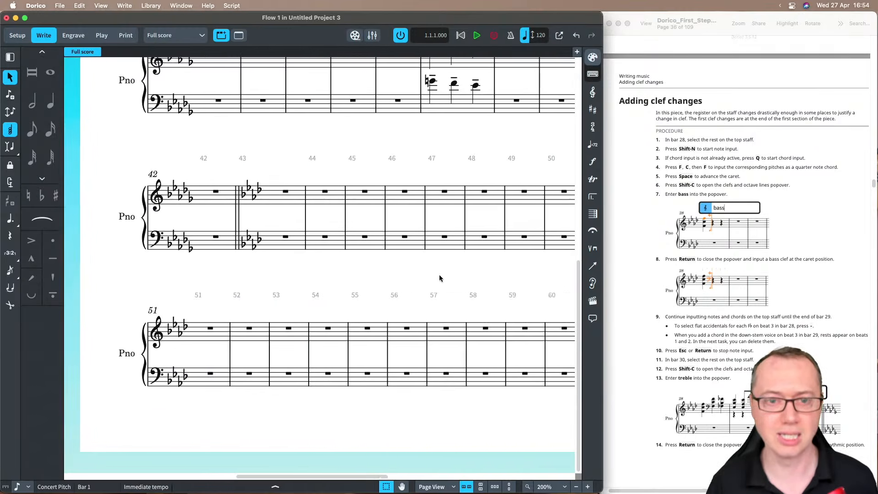
scroll(408, 263, "right", 2)
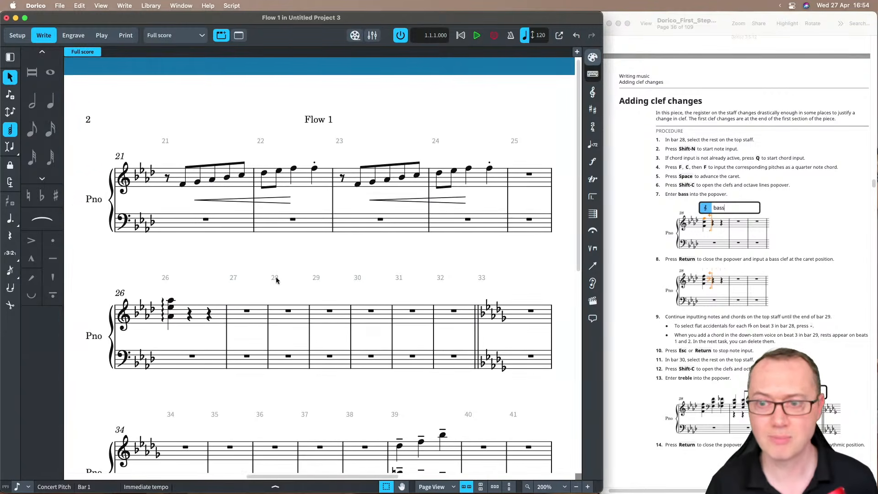
left_click(287, 311)
scroll(279, 231, "down", 2)
scroll(279, 229, "down", 2)
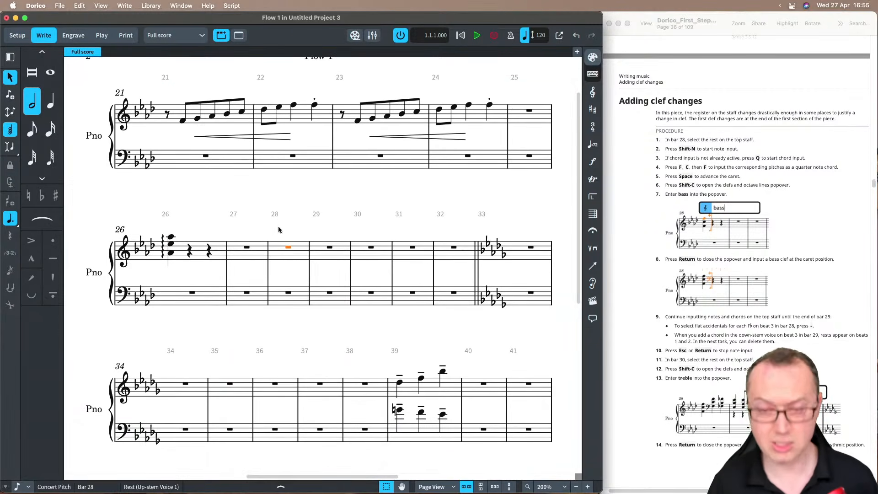
key("shift+n")
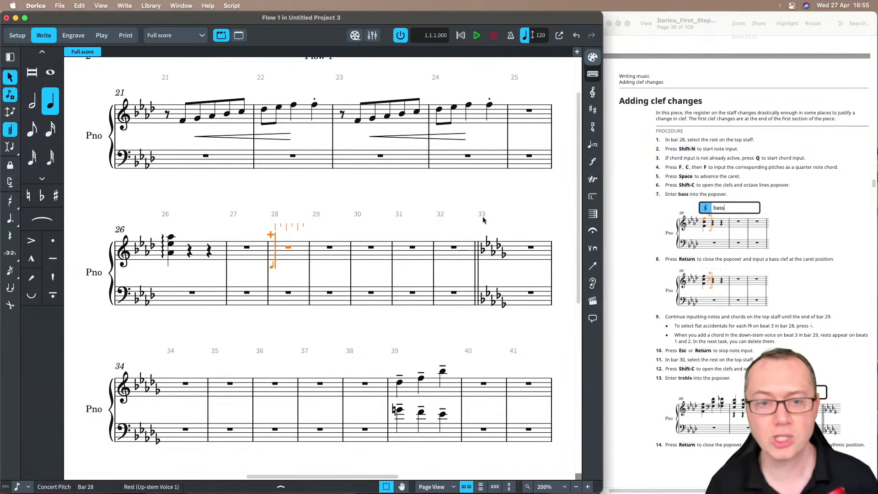
key("f")
key("c")
key("f")
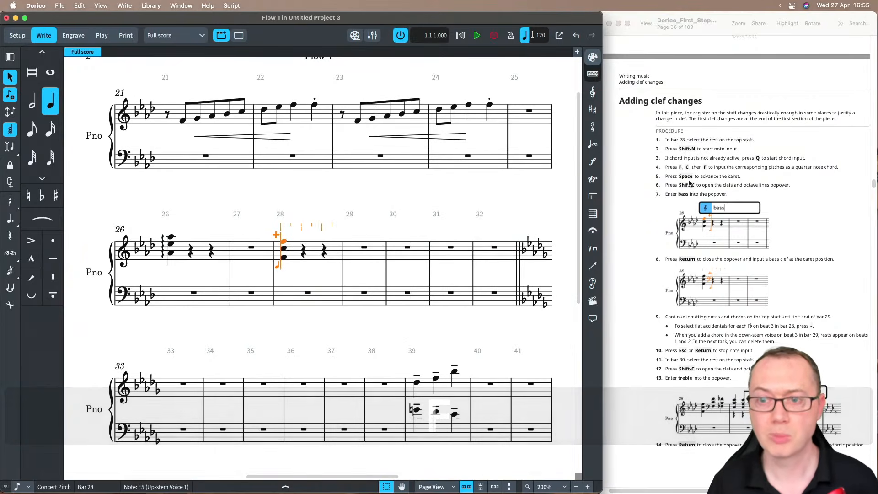
Step: Advance to the second beat of bar 28 and insert a bass clef on the top staff
key("space")
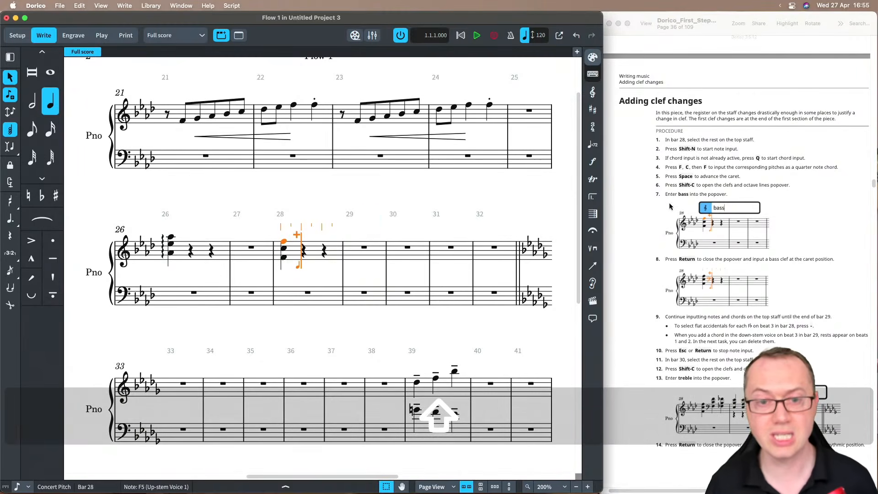
key("shift+c")
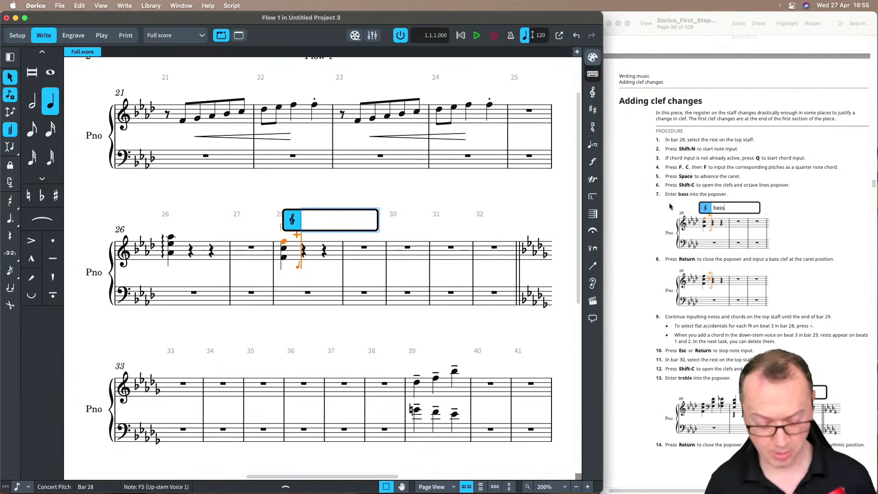
type("bass")
key("Return")
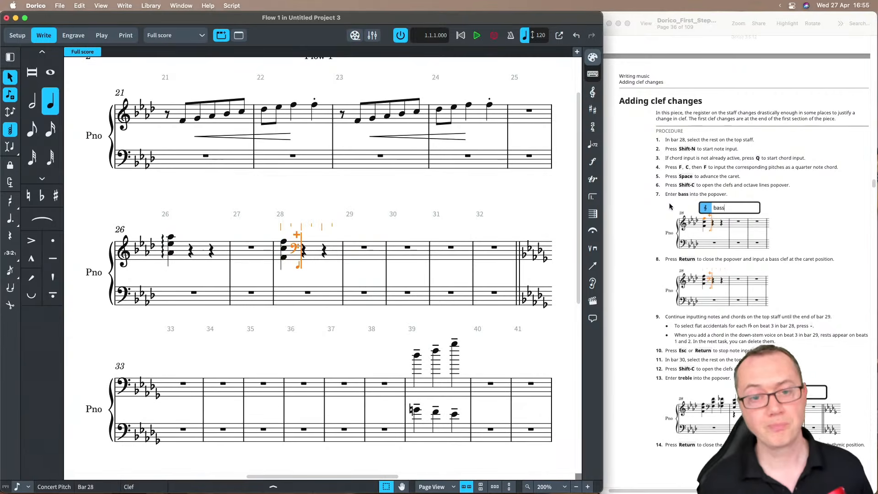
Step: Reopen the new clef's entry in bar 28 and replace its text with the shorthand f
key("Return")
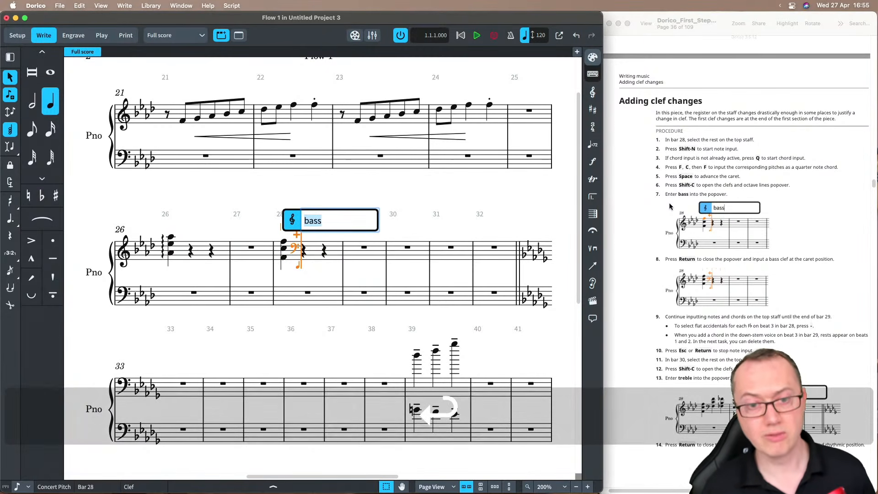
key("BackSpace")
type("f")
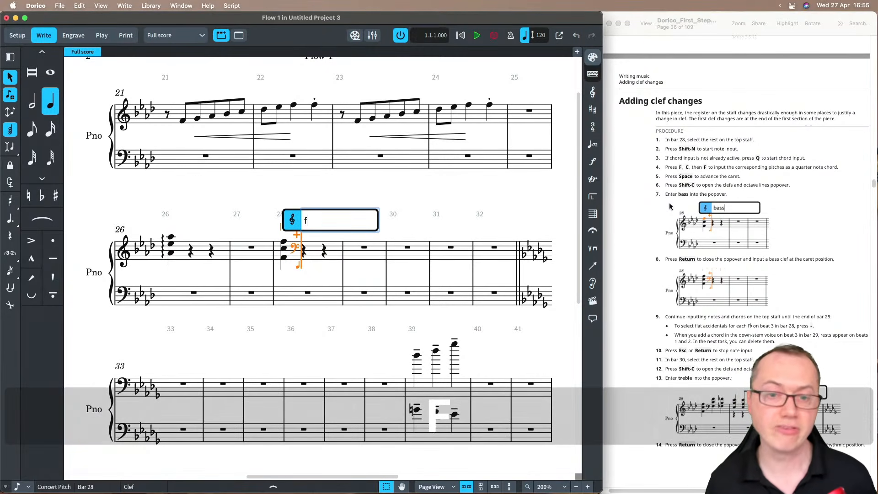
key("Return")
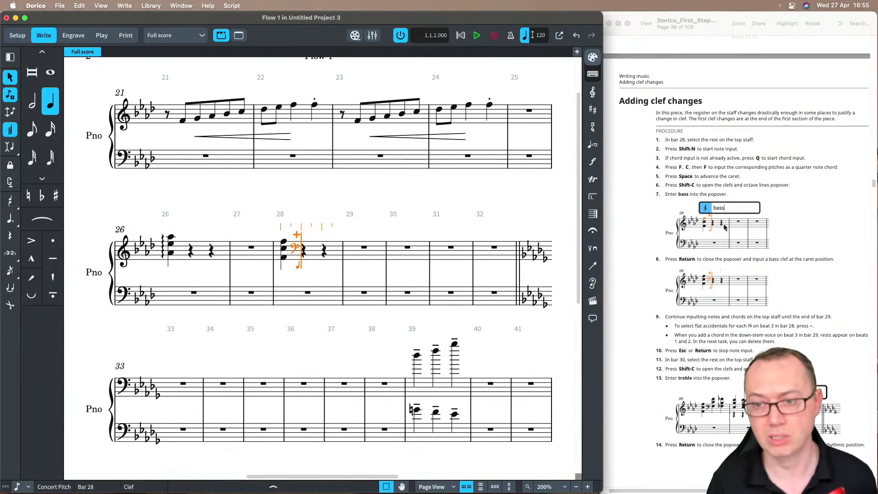
Step: Turn off chord input and enter quarter-note chords on beats 2 and 3 of bar 28 and beat 1 of bar 29
scroll(635, 235, "down", 1)
scroll(632, 235, "down", 5)
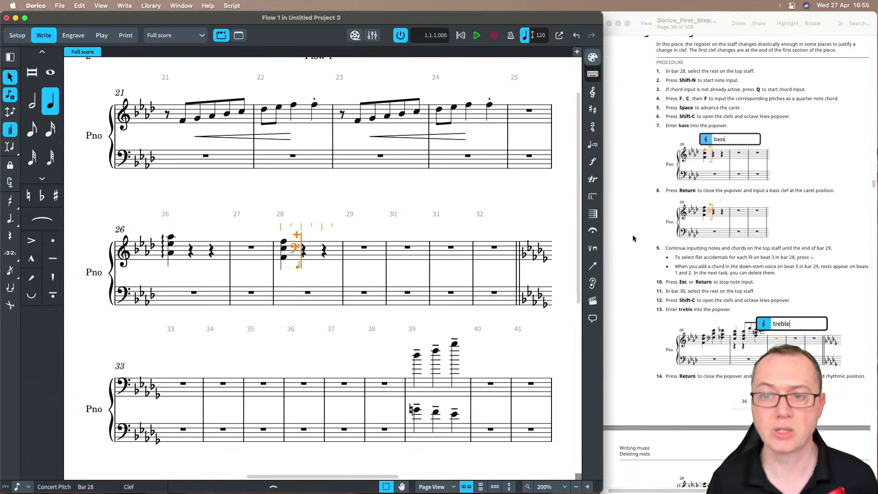
scroll(633, 235, "down", 2)
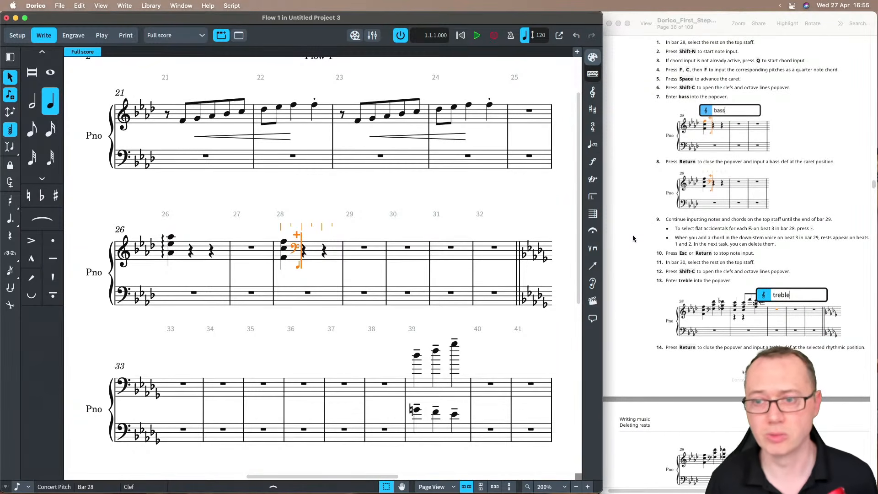
scroll(633, 234, "down", 2)
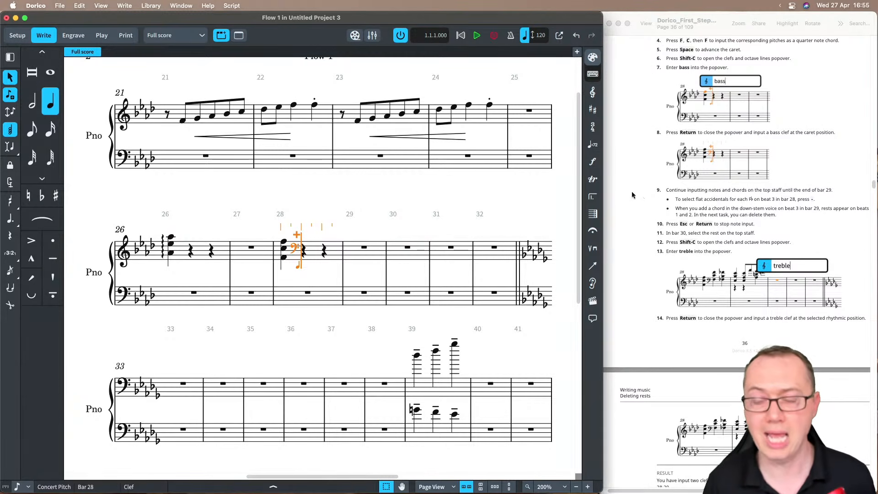
scroll(633, 202, "down", 1)
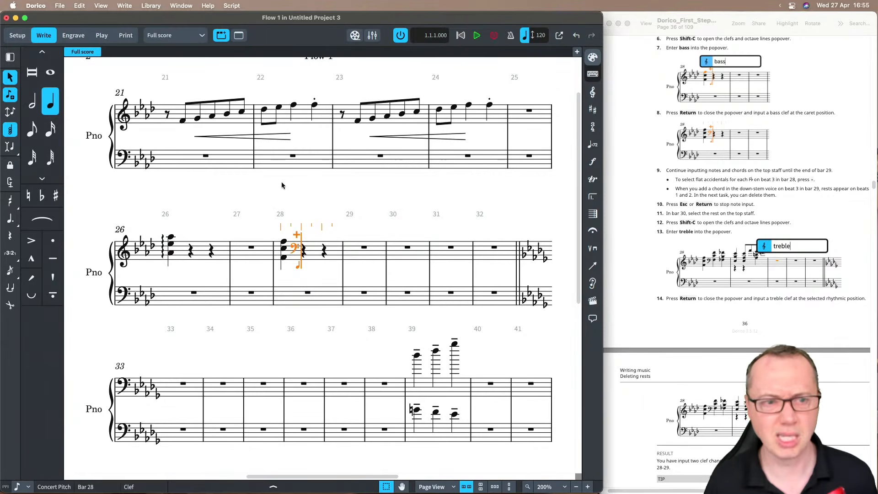
key("q")
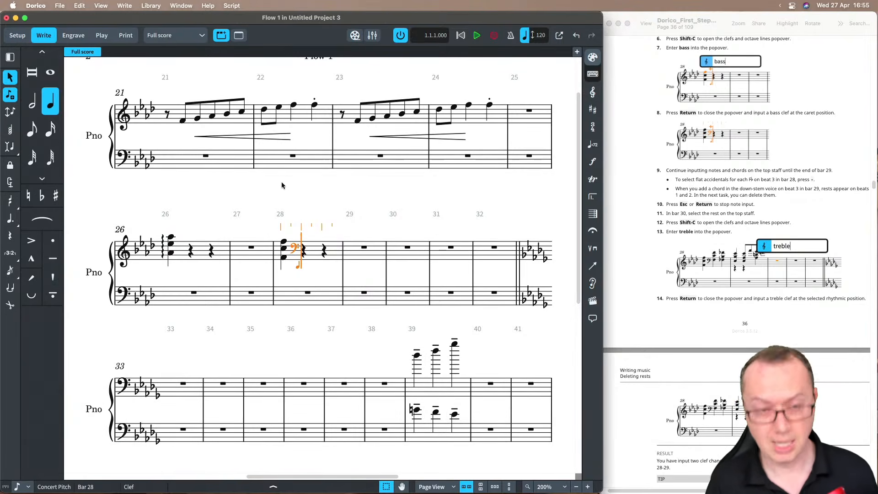
key("6")
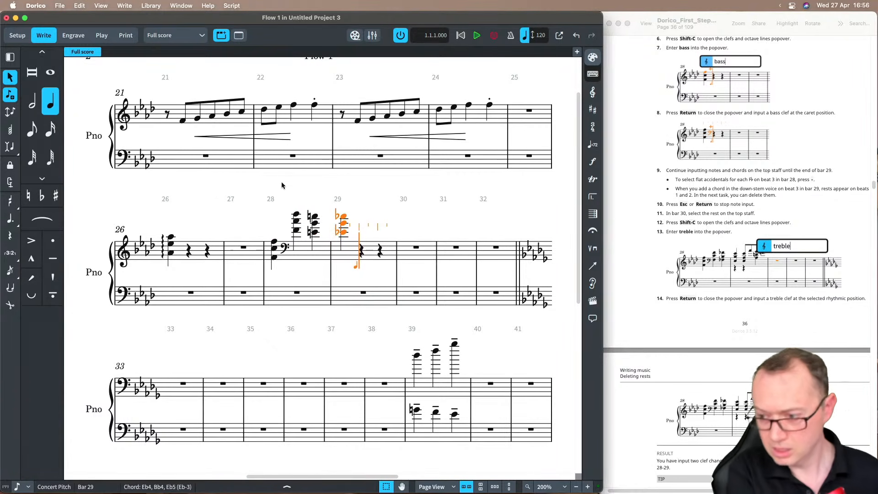
Step: Complete bar 29 with an eighth-note chord and three eighth notes, and transpose the passage from bar 28's clef change down an octave
key("5")
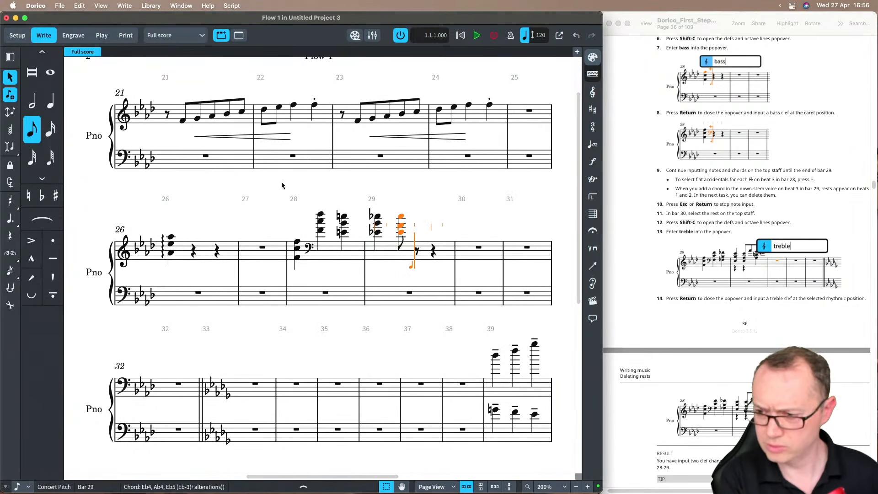
key("f")
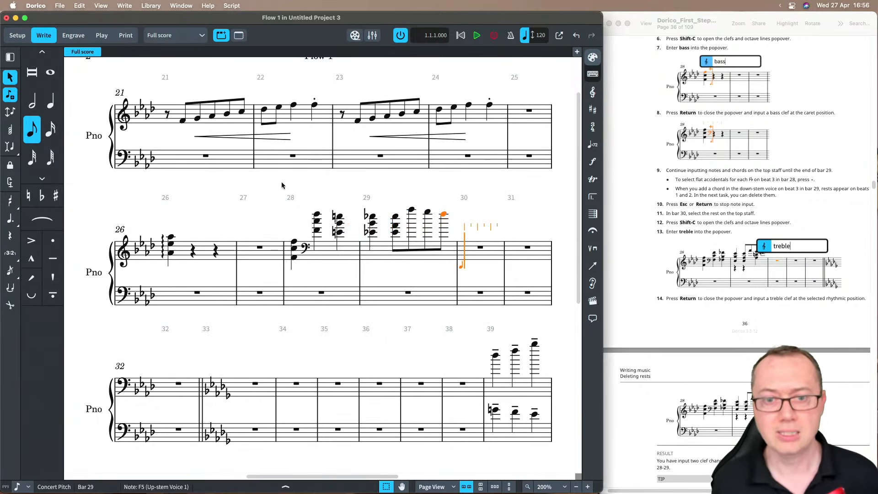
key("Escape")
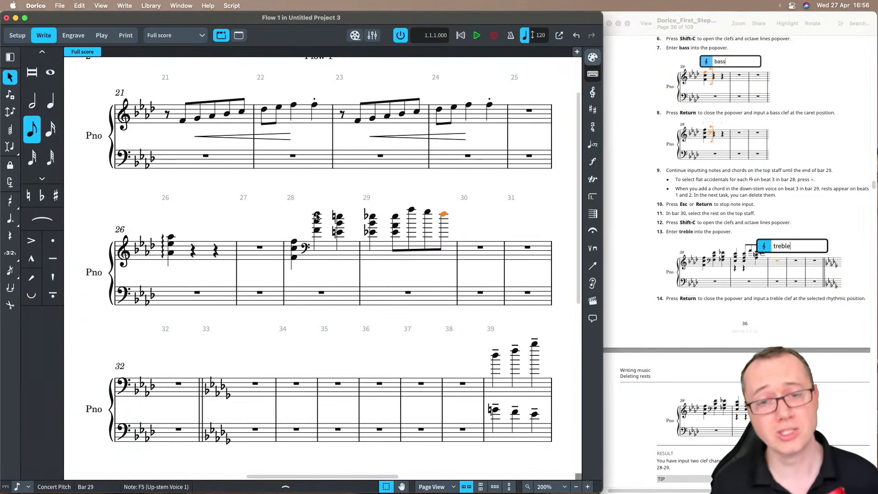
left_click(317, 217, "shift")
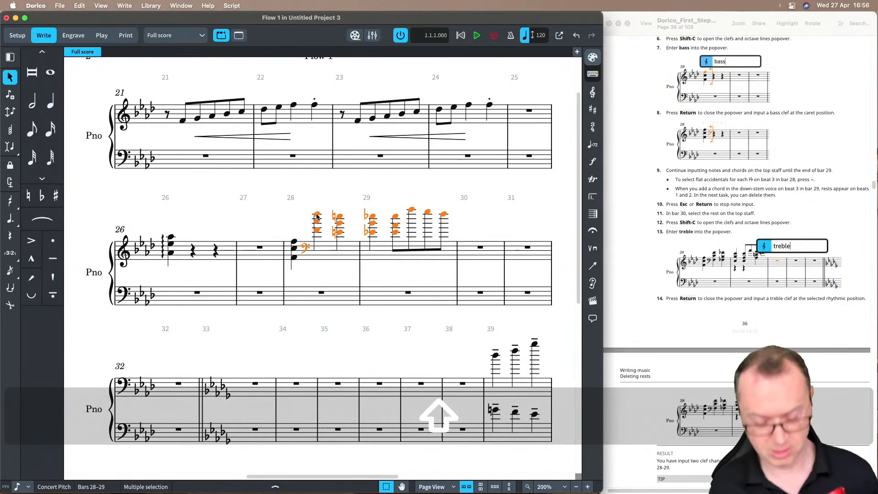
key("alt+super+Down")
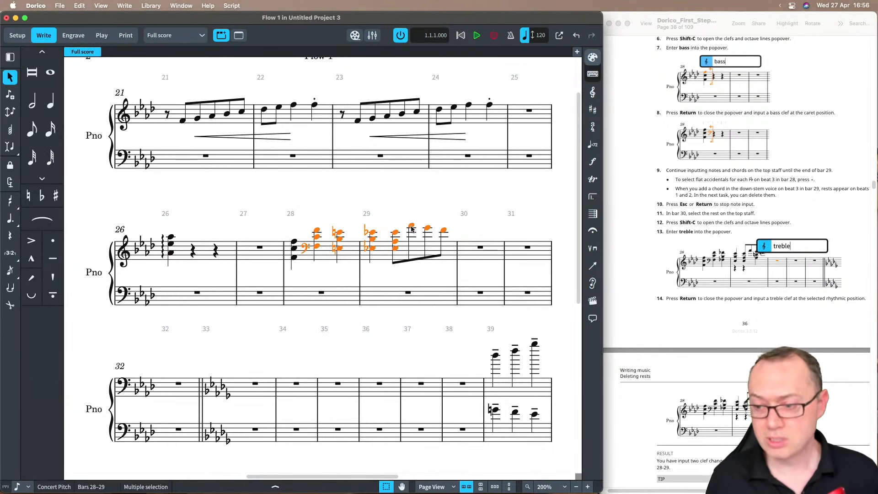
Step: Add a down-stem voice on beat 3 of bar 29 with the quarter-note chord Ab3 and D4
double_click(446, 250)
key("Left")
key("Left")
key("Right")
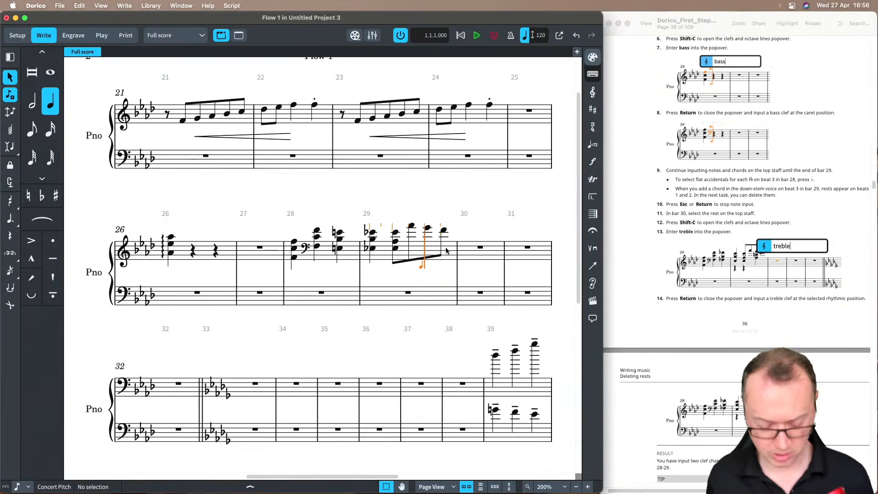
key("v")
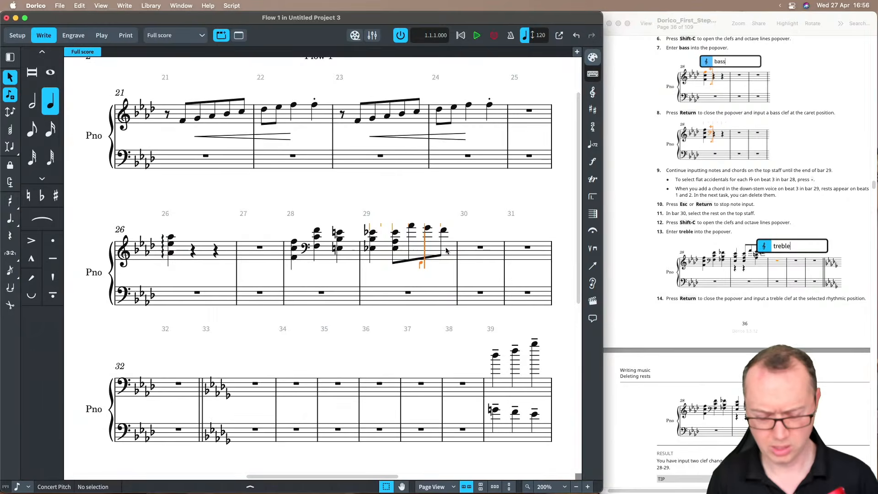
key("6")
key("super+alt+Down")
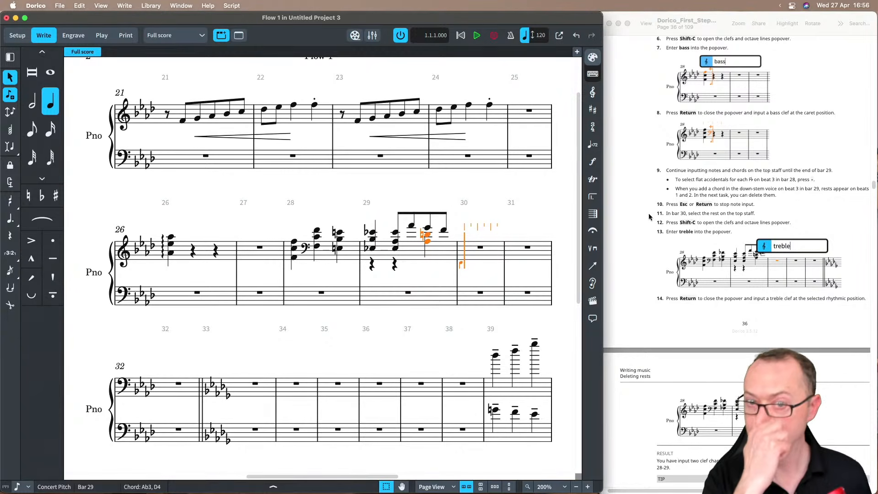
Step: Insert a treble clef at the start of bar 30 on the top staff using the shorthand g
scroll(658, 215, "down", 2)
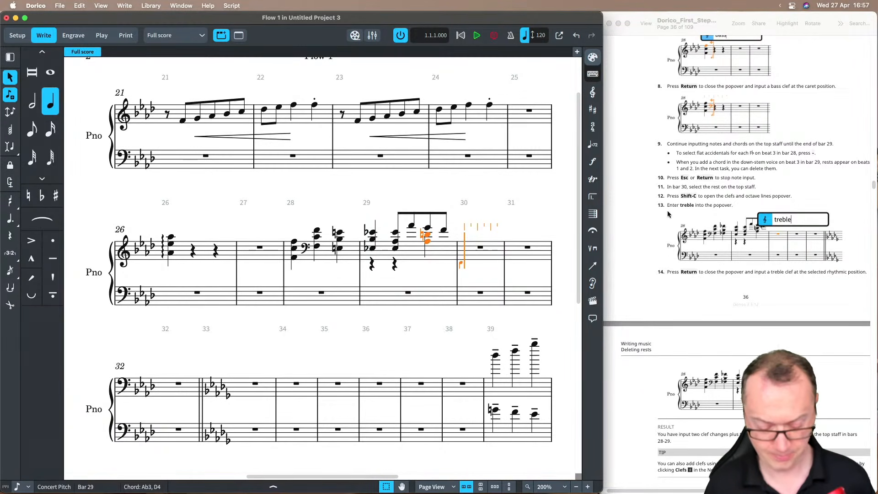
key("shift+c")
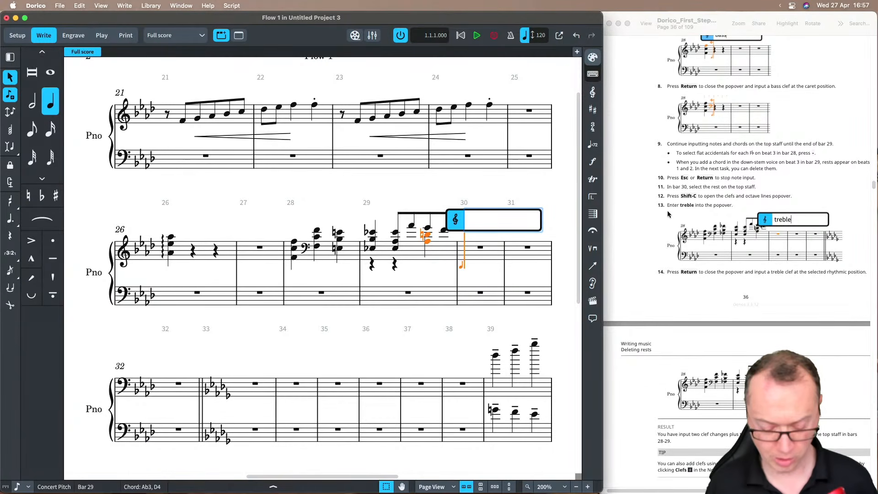
type("g")
key("Return")
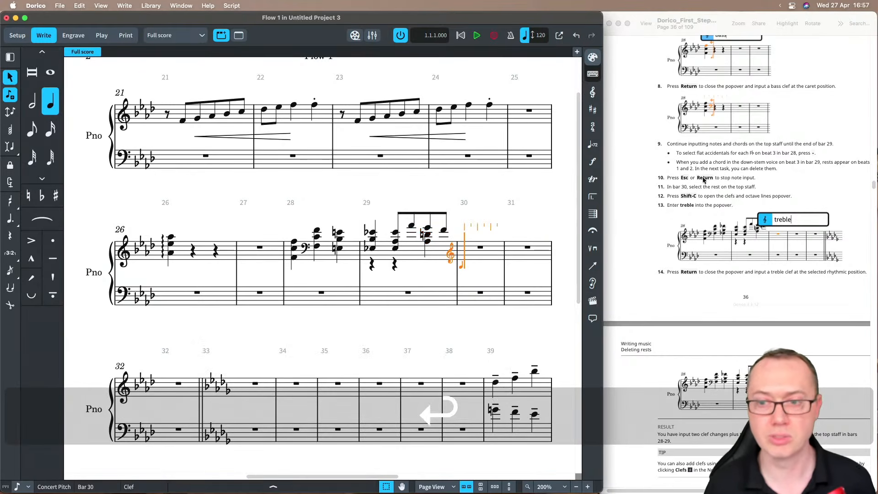
Step: Stop note input and remove the rests from bar 29 on the top staff
scroll(731, 247, "down", 5)
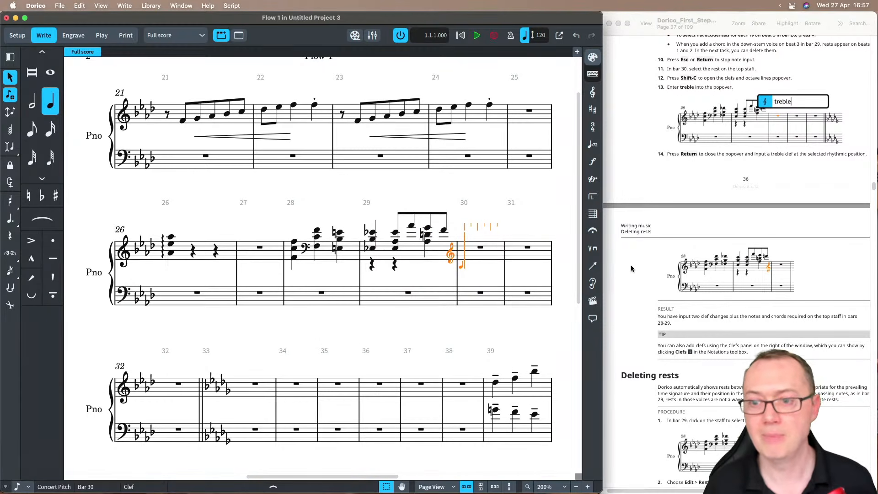
scroll(631, 269, "down", 3)
scroll(631, 269, "down", 6)
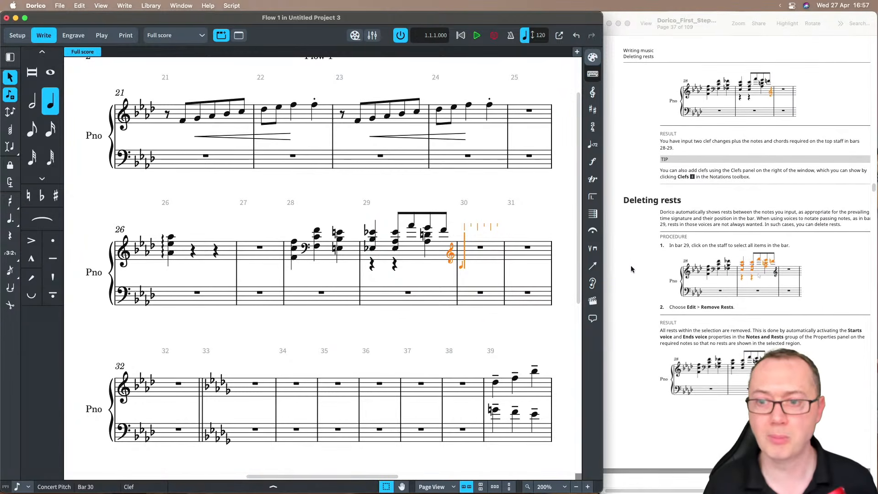
scroll(749, 231, "down", 2)
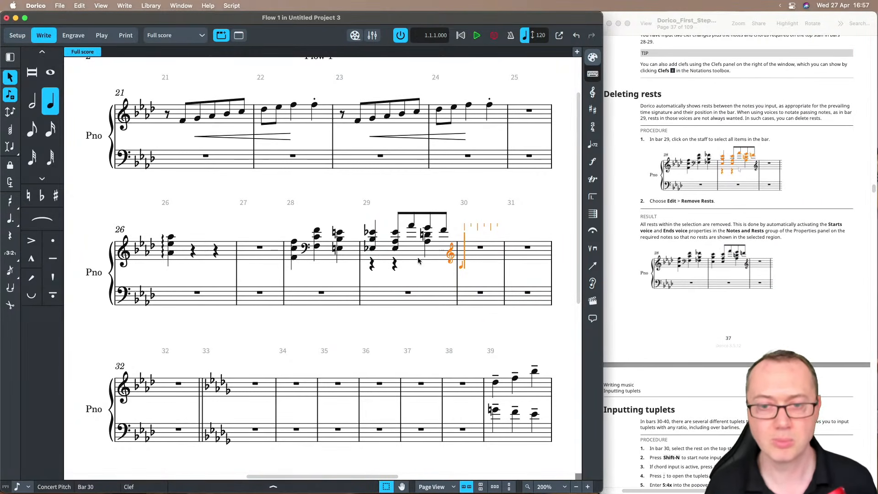
key("Return")
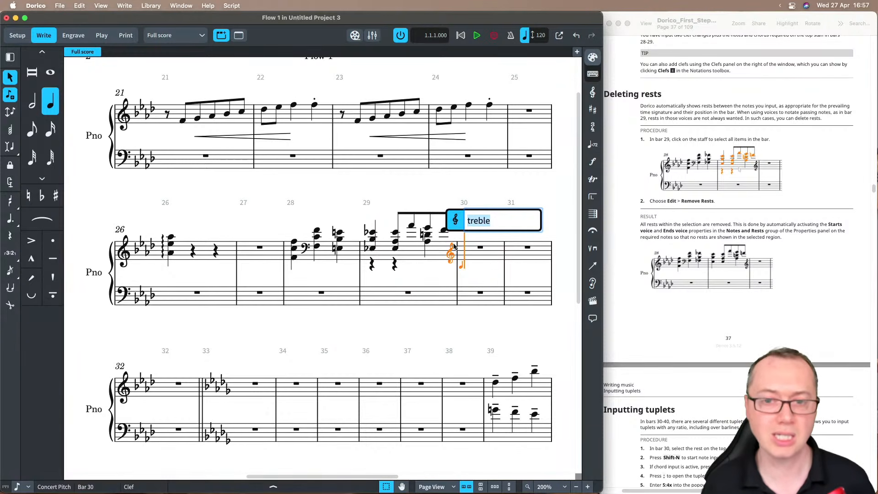
key("Escape")
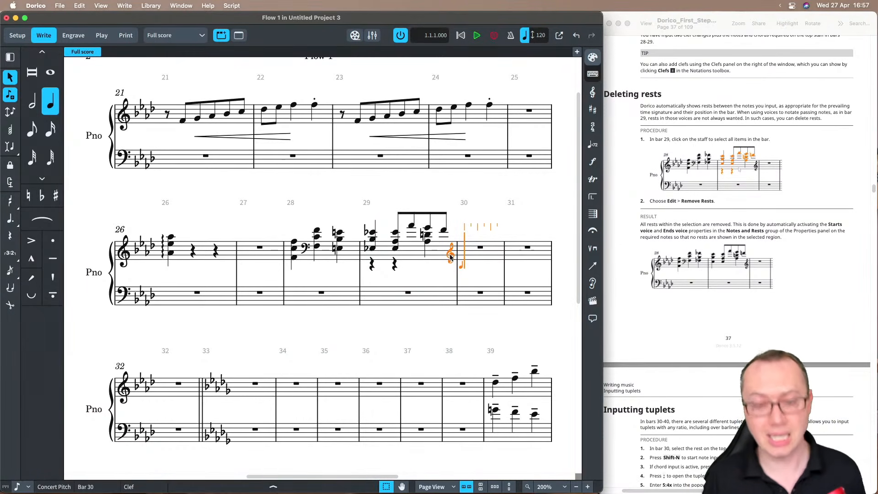
key("Escape")
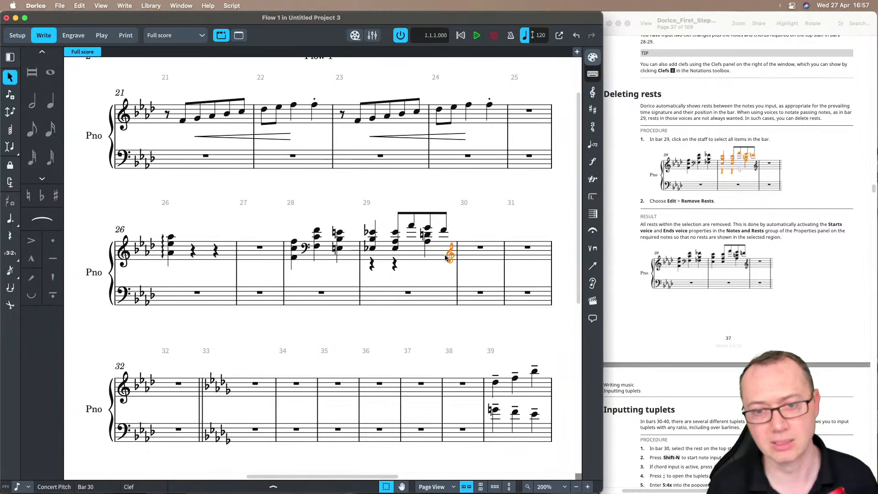
left_click(409, 254)
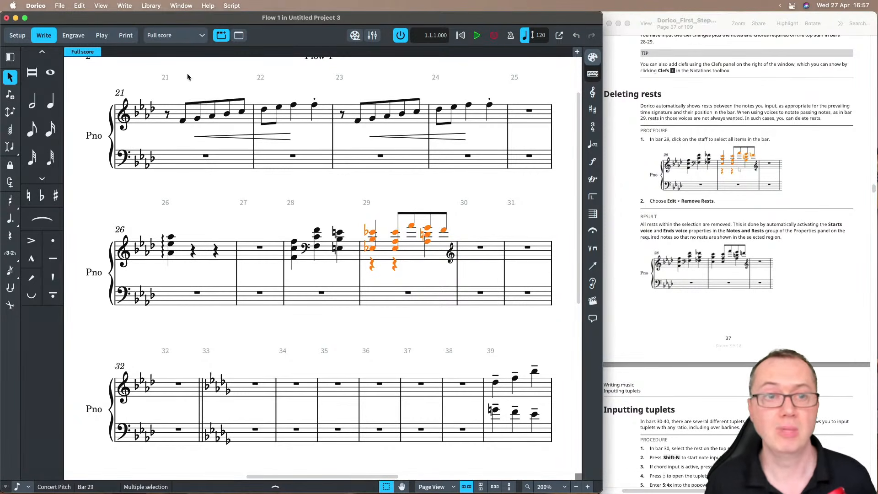
left_click(79, 6)
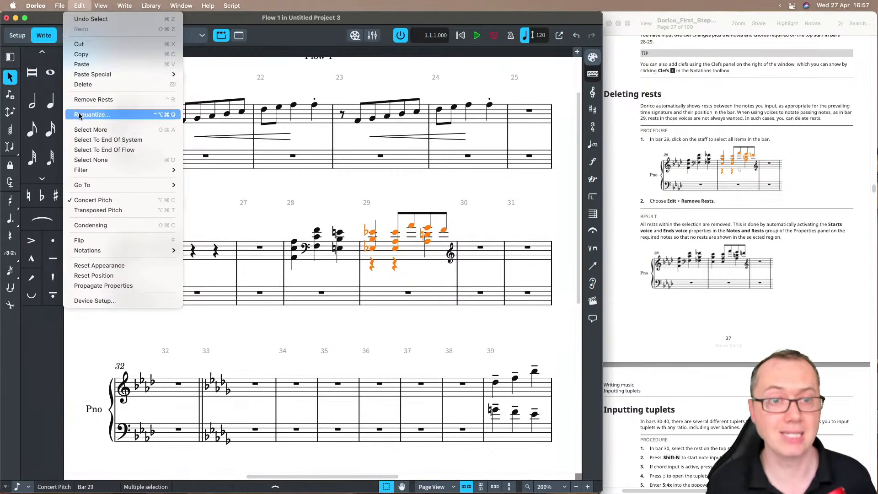
left_click(131, 100)
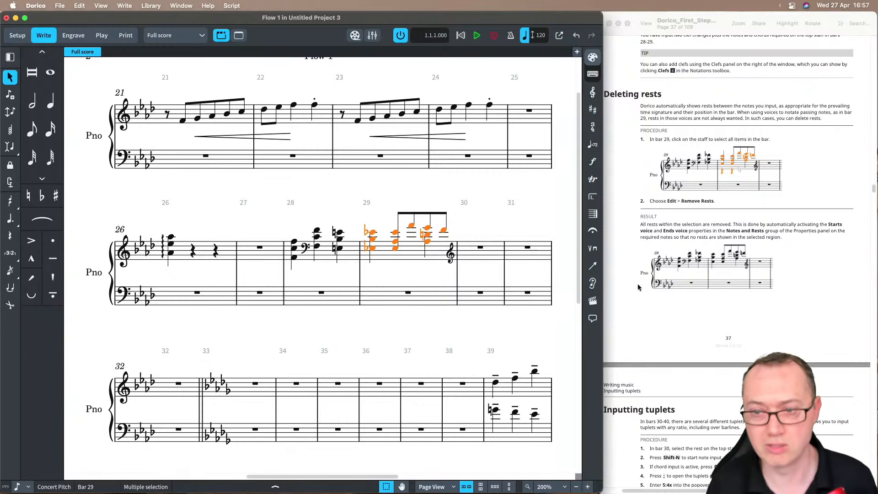
Step: Start note input at the rest in bar 30 on the top staff and insert a 16th-note quintuplet with the ratio 5:4x
scroll(630, 292, "down", 2)
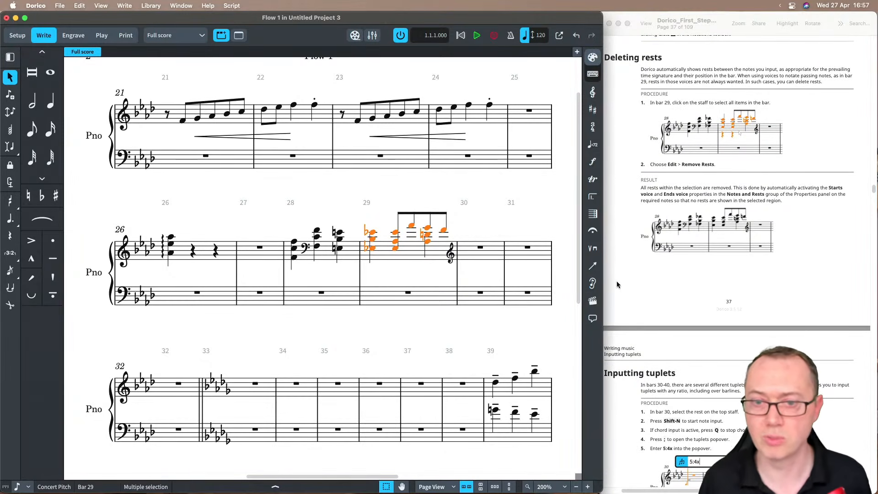
scroll(638, 257, "down", 2)
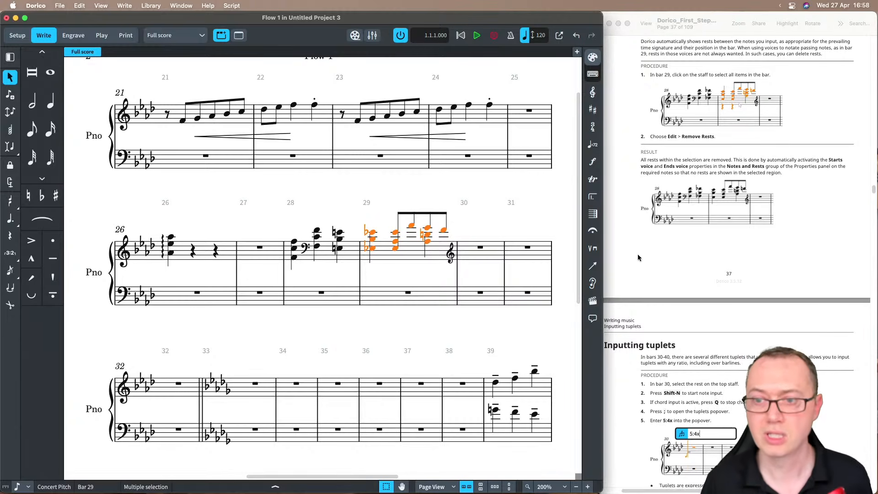
scroll(639, 257, "down", 2)
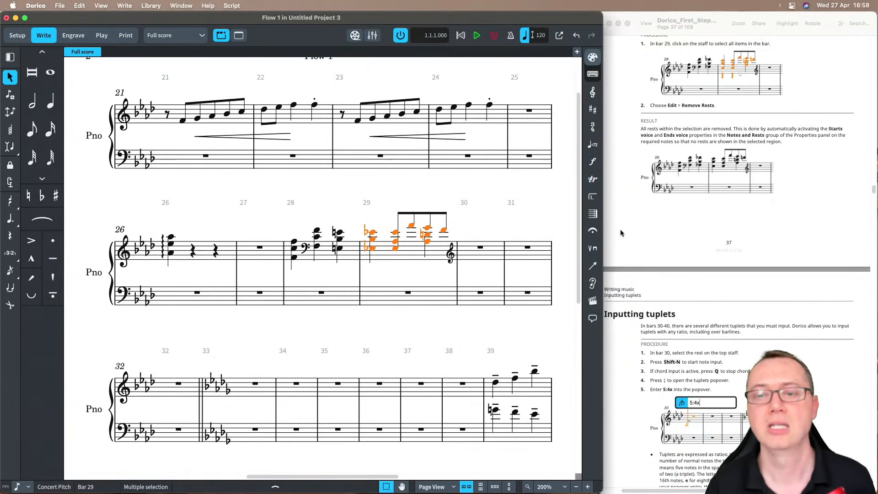
scroll(620, 230, "down", 5)
scroll(619, 232, "down", 2)
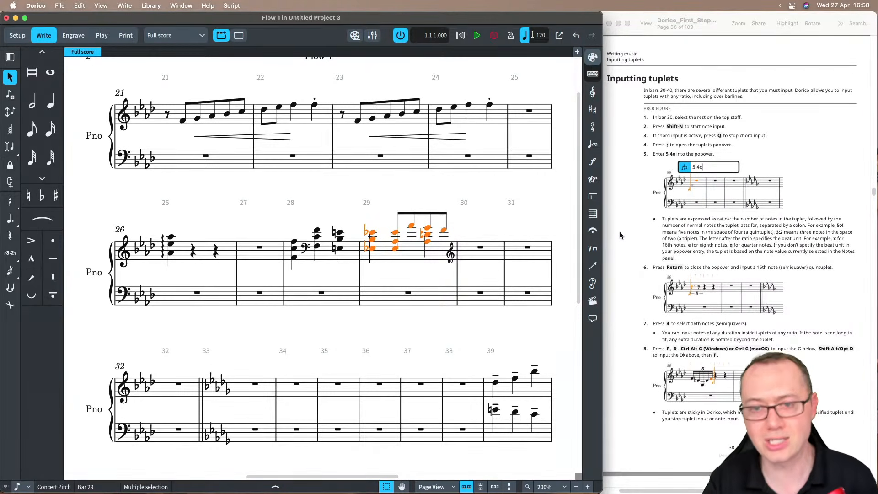
left_click(481, 248)
key("shift+n")
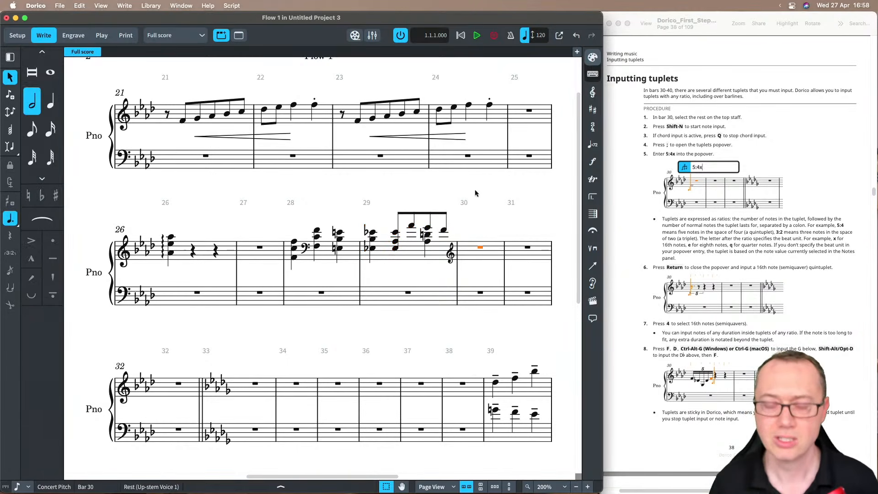
key("Return")
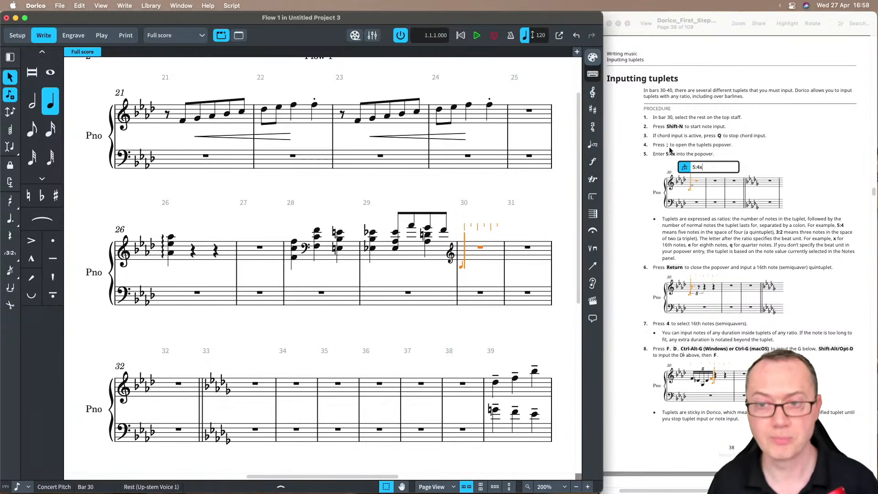
key("semicolon")
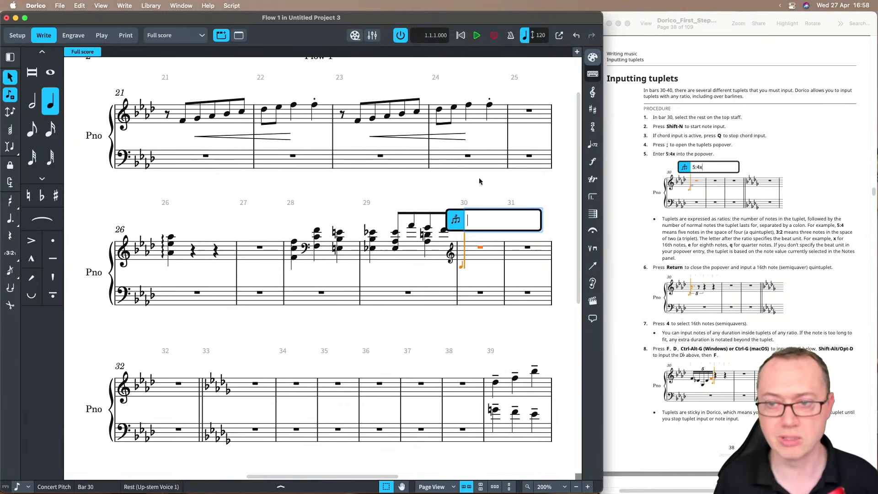
type("5")
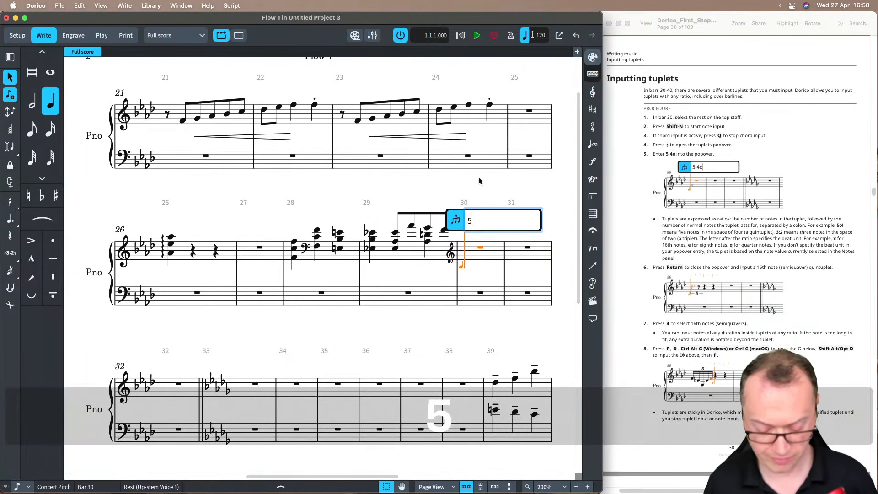
key("shift")
type(":4")
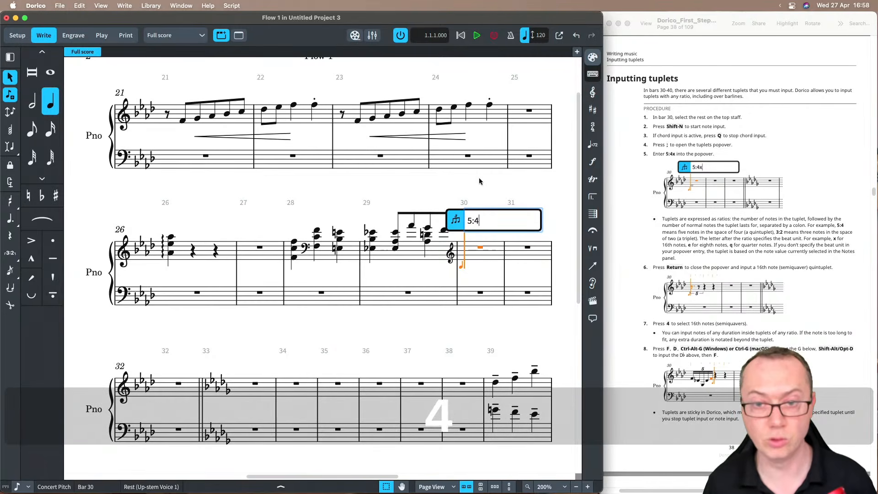
type("x")
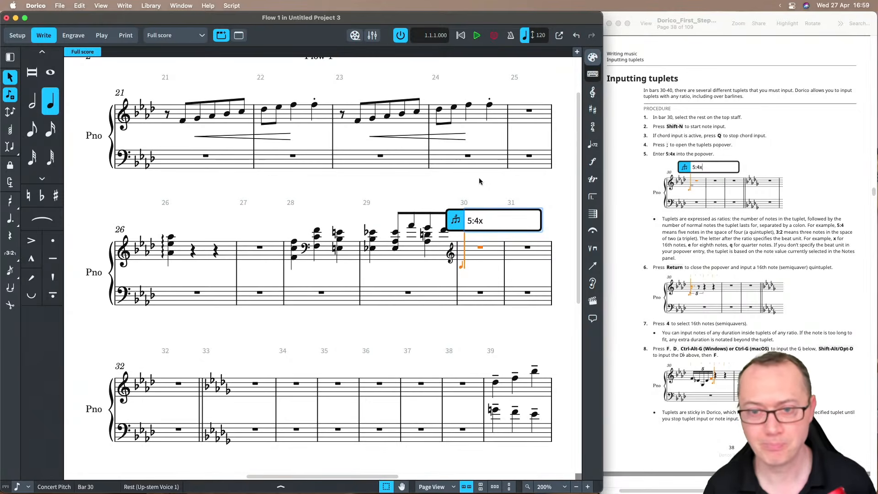
key("Return")
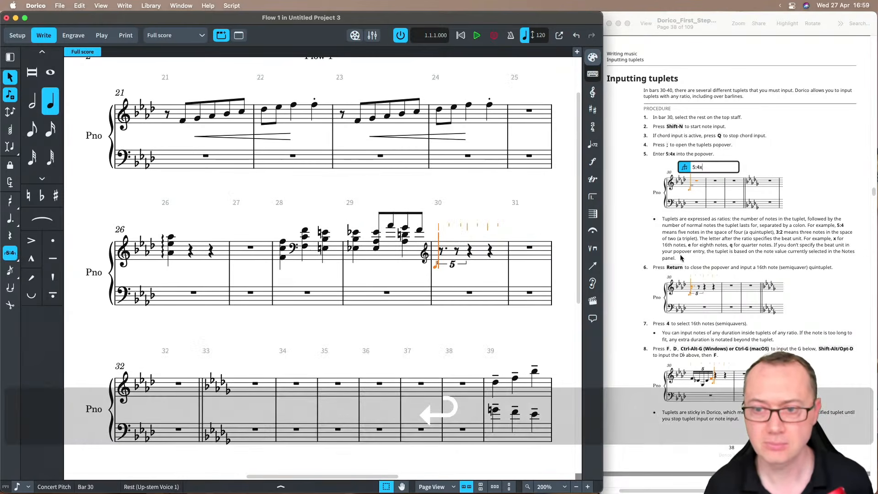
Step: Fill bar 30's quintuplet with the 16th notes F4, Db4, G3 below, Db4 above and F4
scroll(627, 261, "down", 5)
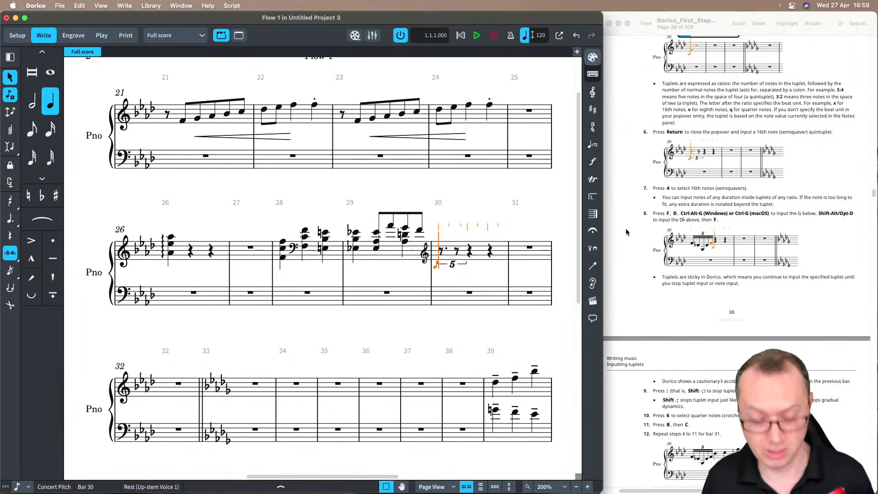
key("4")
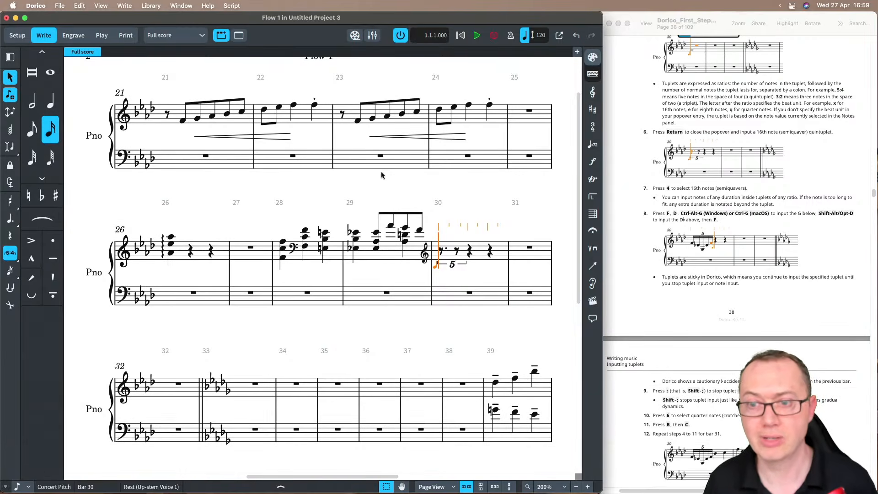
key("f")
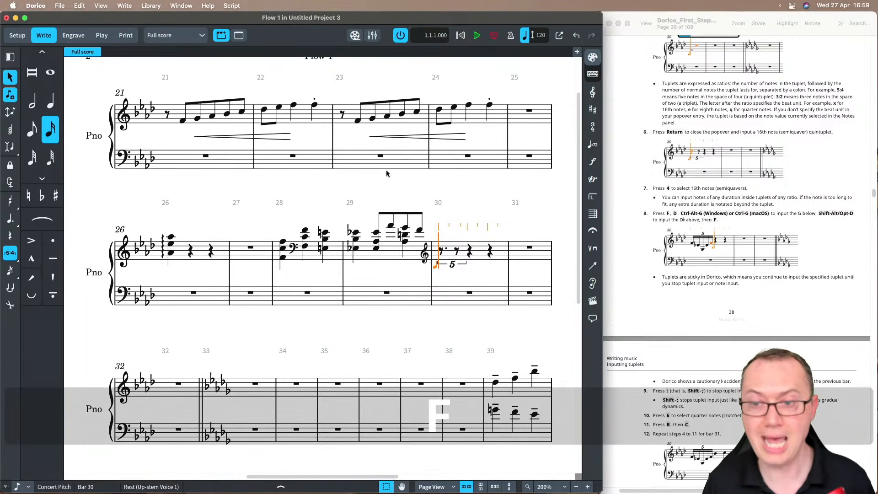
key("d")
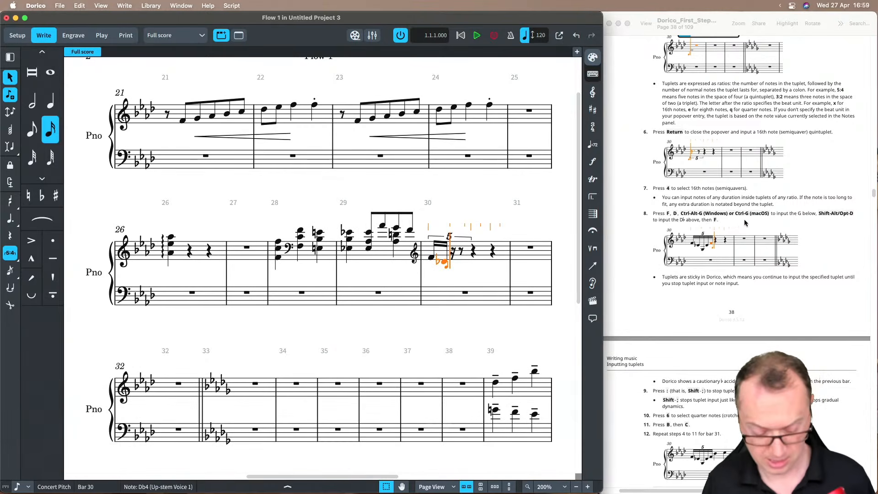
key("ctrl")
key("ctrl+g")
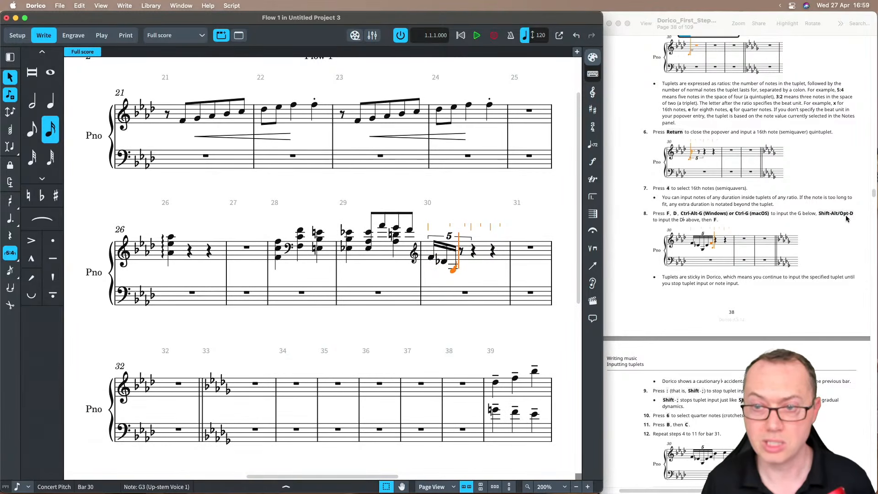
key("alt+shift+d")
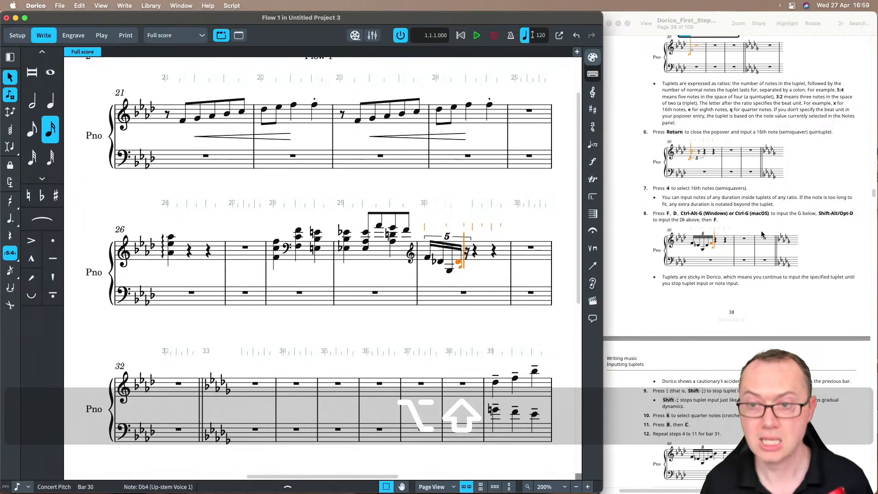
key("f")
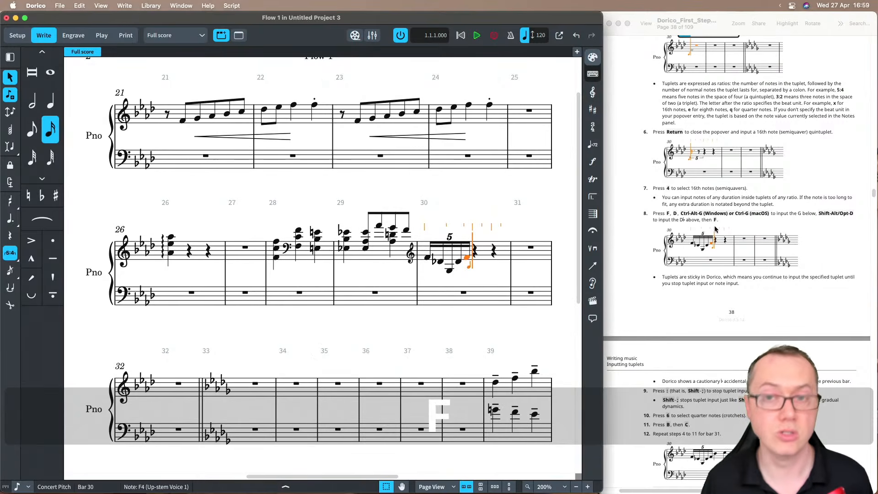
Step: Try continuing the quintuplet with a 16th-note E on beat 2 of bar 30, and undo it
scroll(653, 274, "down", 5)
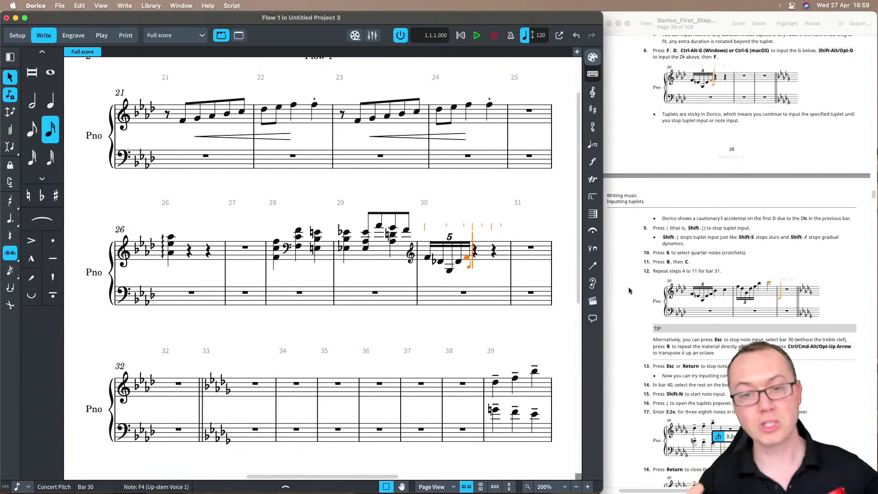
key("e")
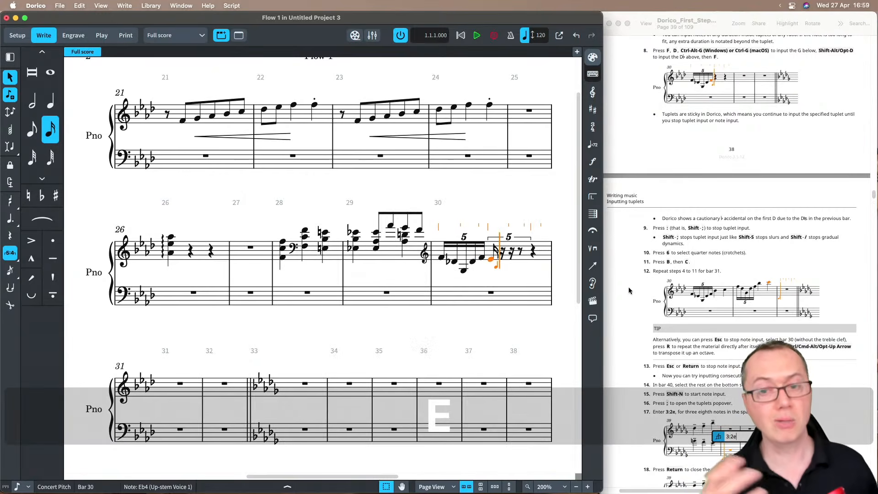
key("super+z")
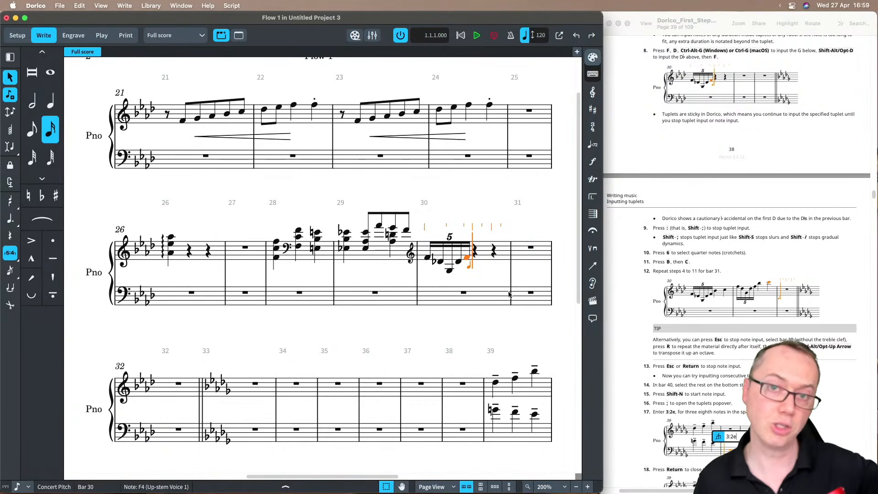
Step: Stop tuplet input, complete bar 30 with the quarter notes B and C, and end note input
key("shift")
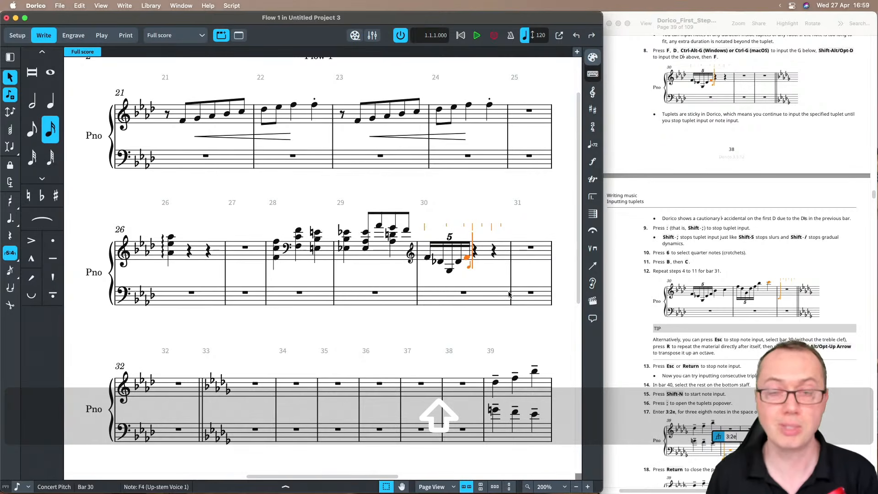
key("shift+semicolon")
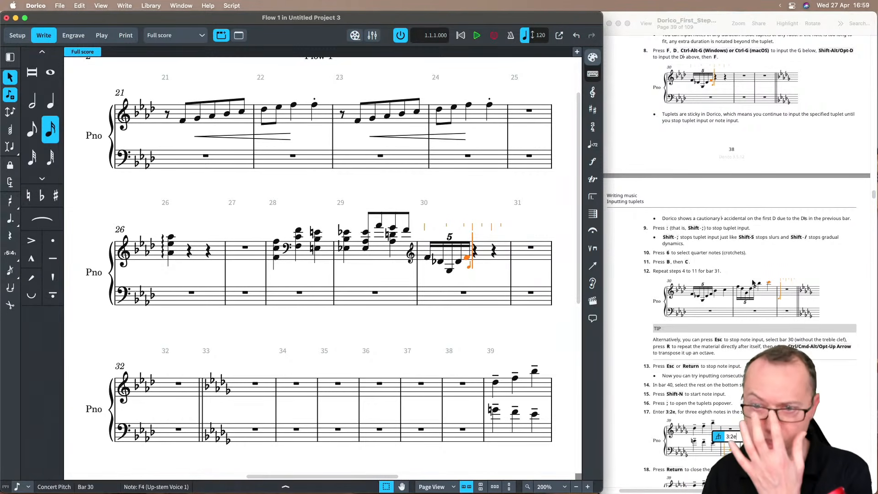
key("6")
key("b")
key("c")
scroll(678, 226, "down", 3)
scroll(678, 226, "down", 2)
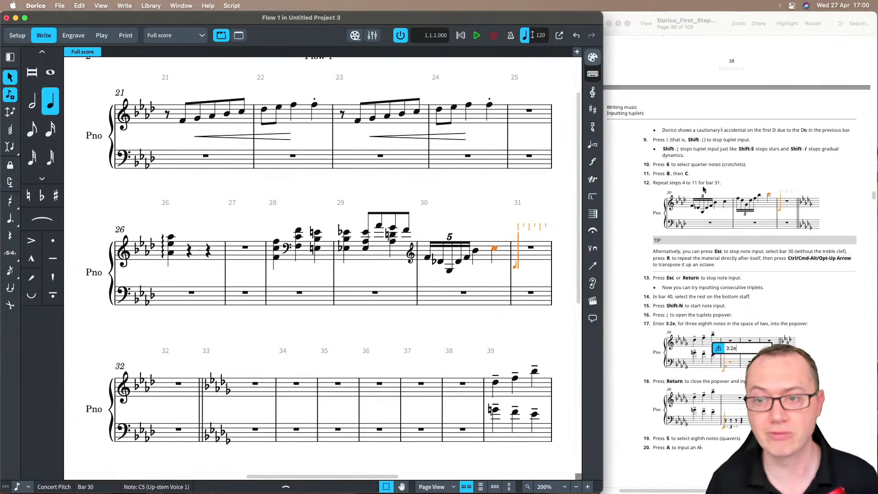
scroll(710, 247, "down", 1)
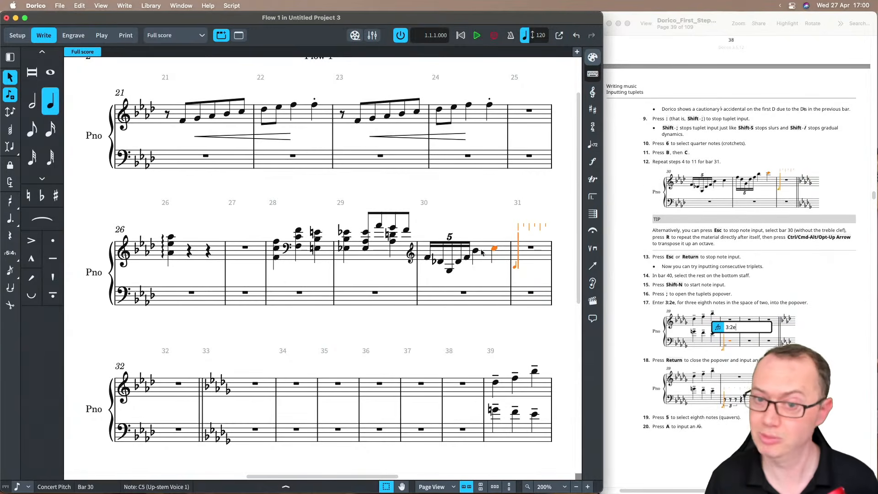
key("Escape")
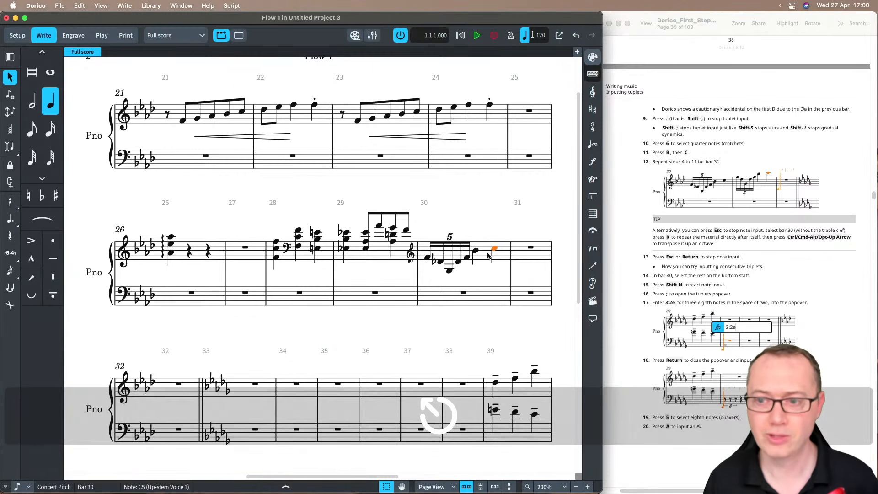
Step: Repeat bar 30's quintuplet and quarter notes, without the treble clef, into bar 31 and transpose the copy up an octave
left_click(488, 256)
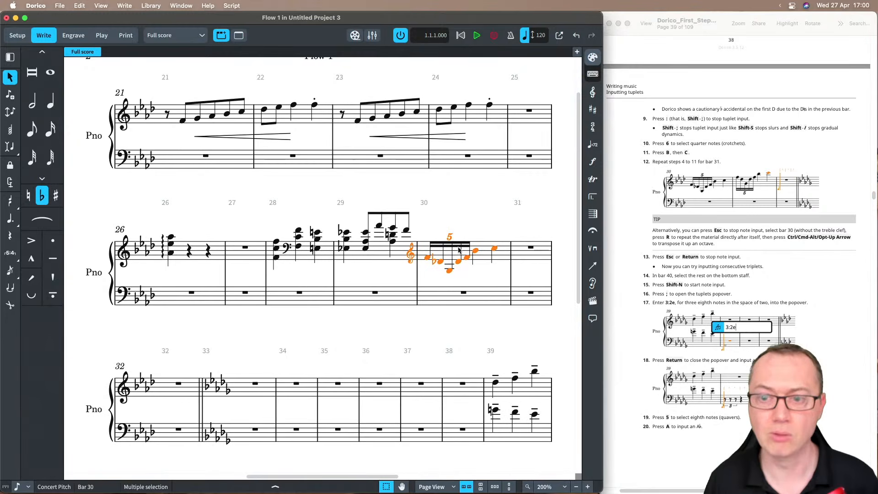
left_click(410, 254, "super")
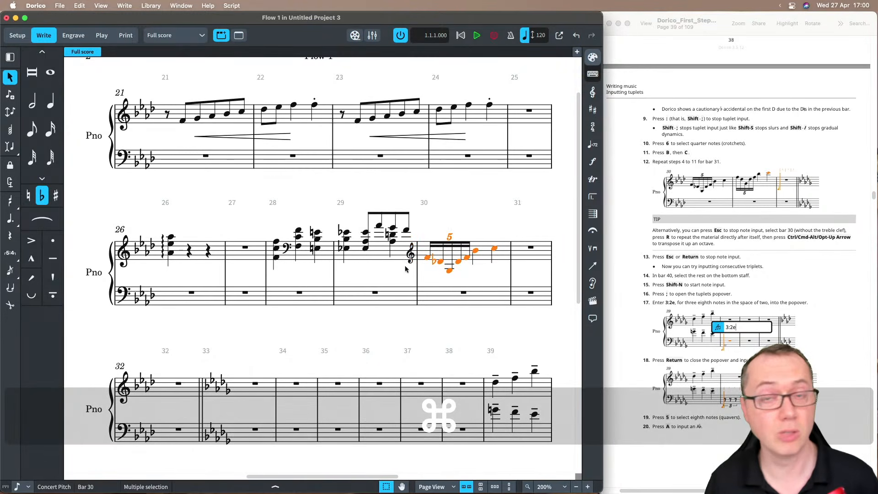
key("r")
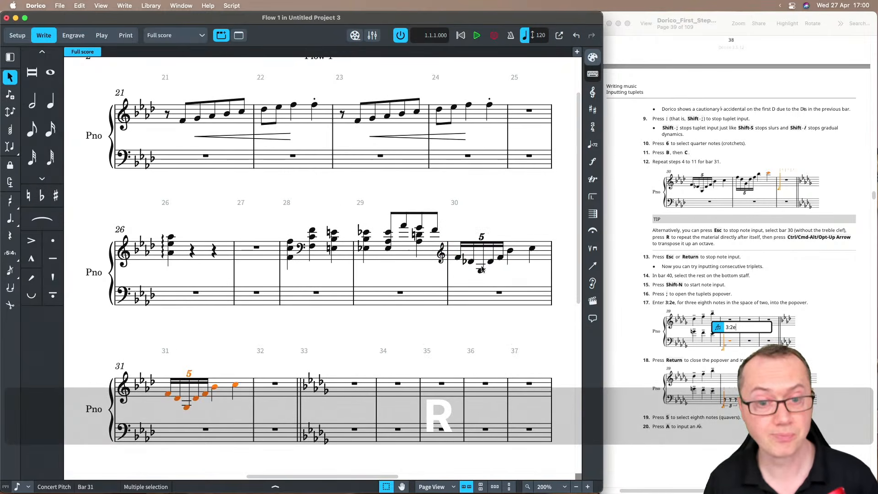
key("alt+super+Up")
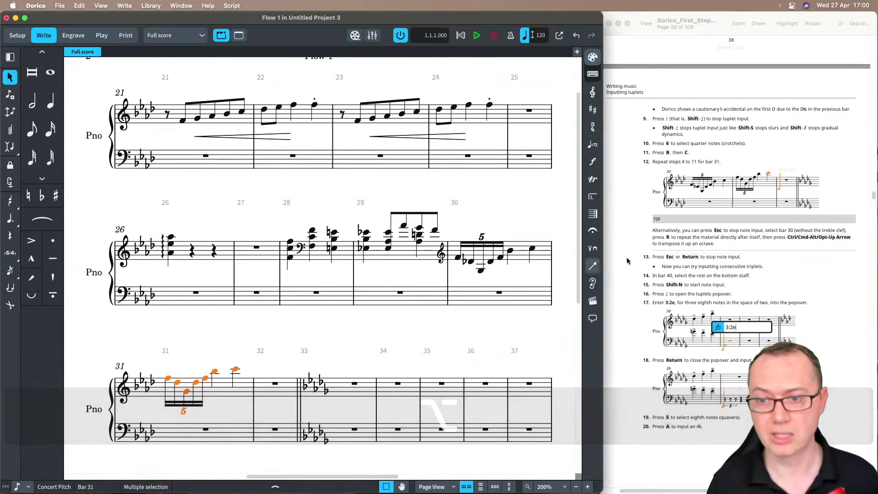
Step: Start note input at the rest in bar 40 on the top staff
scroll(636, 276, "down", 4)
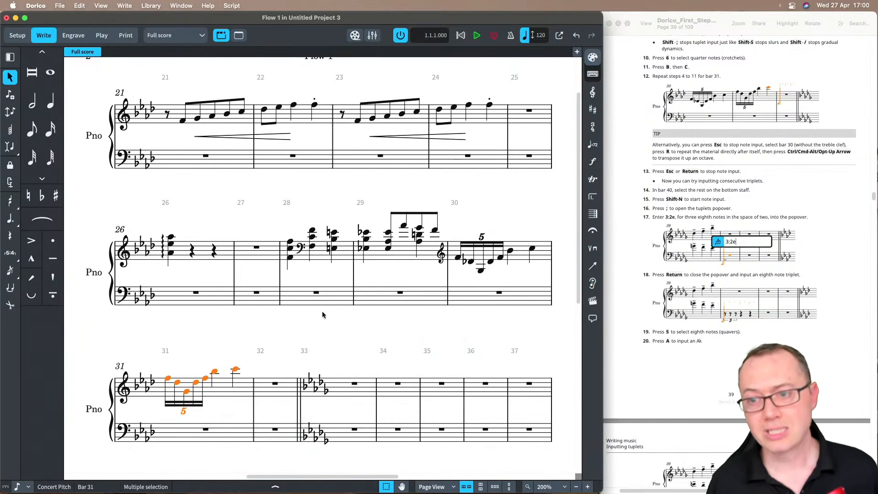
scroll(338, 334, "down", 5)
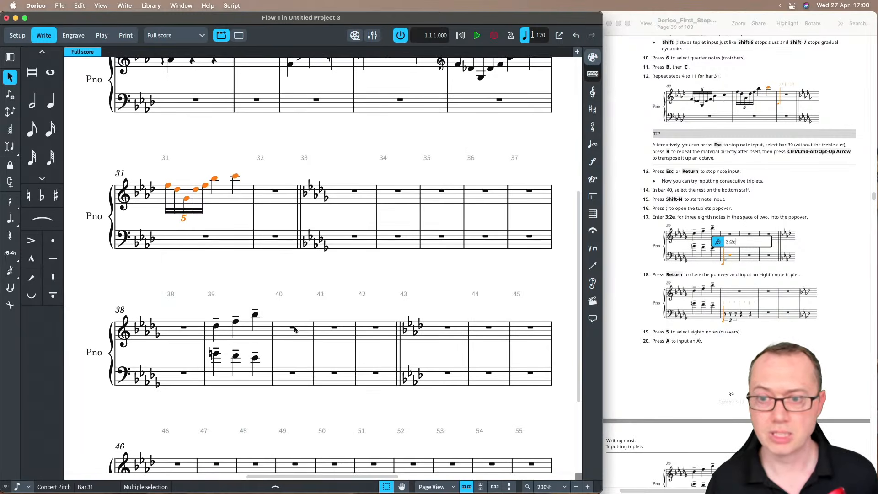
left_click(294, 329)
key("shift+n")
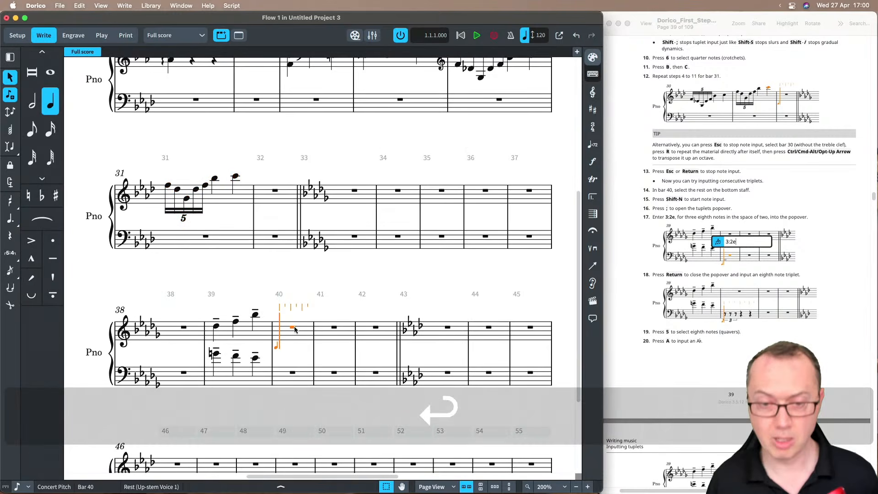
key("semicolon")
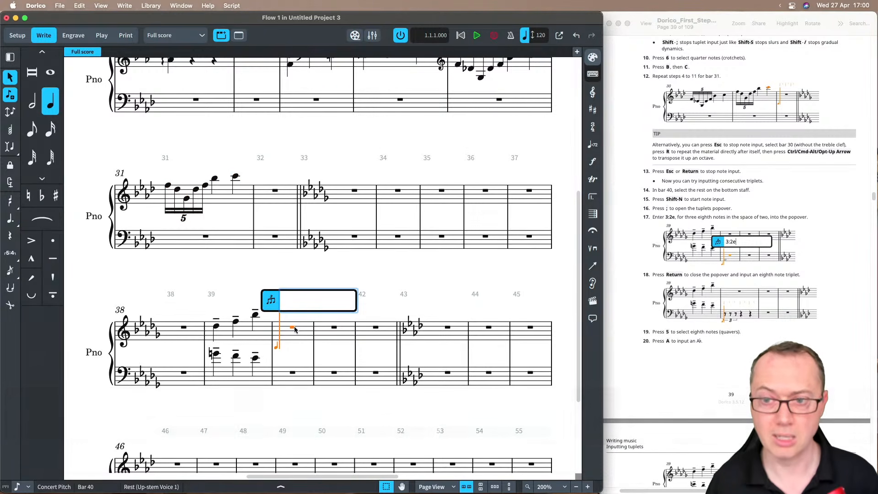
type("3:2e")
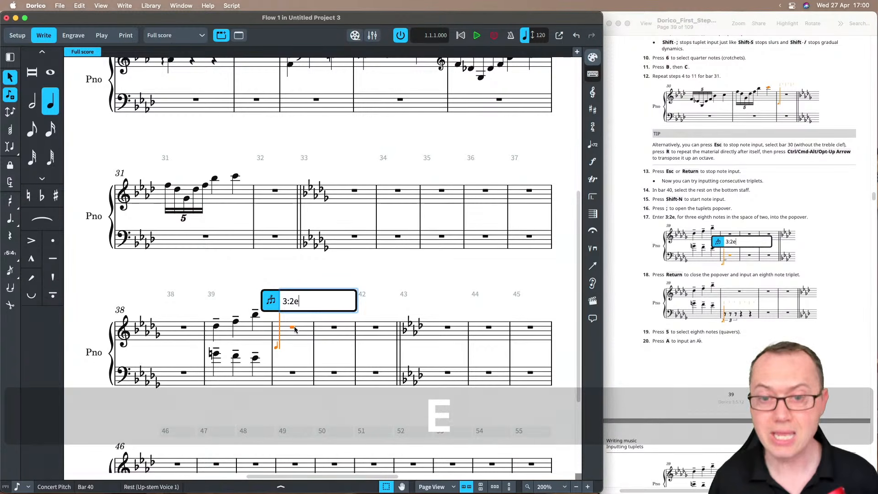
key("Return")
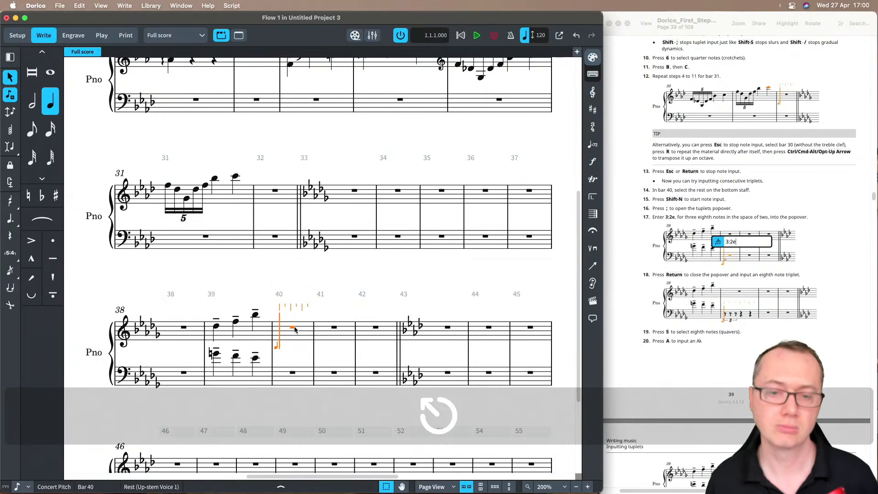
Step: Move note input to the bottom staff in bar 40 and insert an eighth-note triplet with the ratio 3:2e
key("Down")
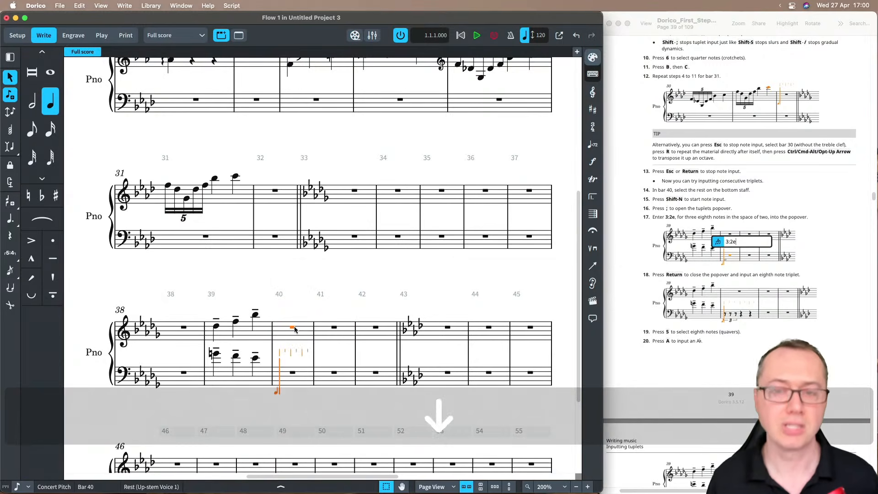
key("semicolon")
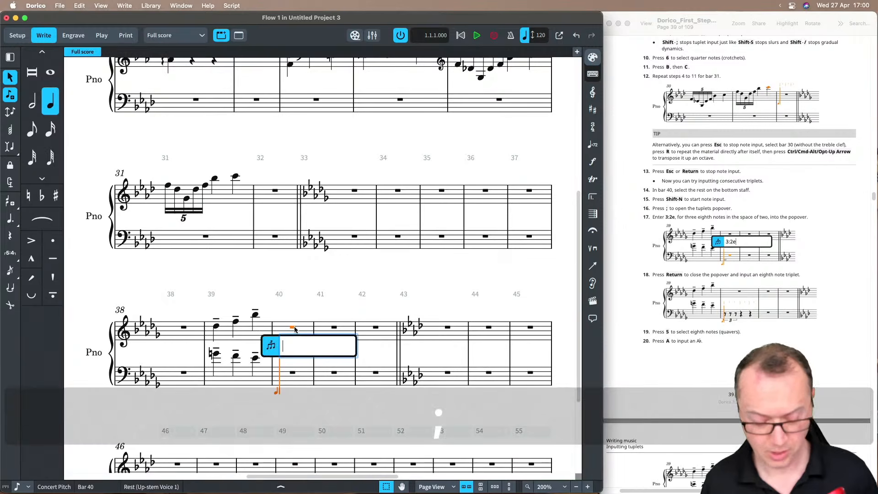
type("3:2e")
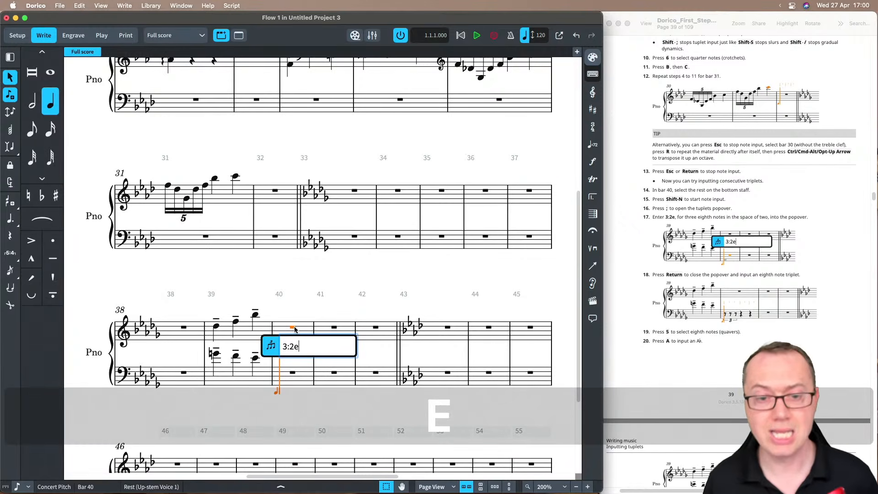
key("Return")
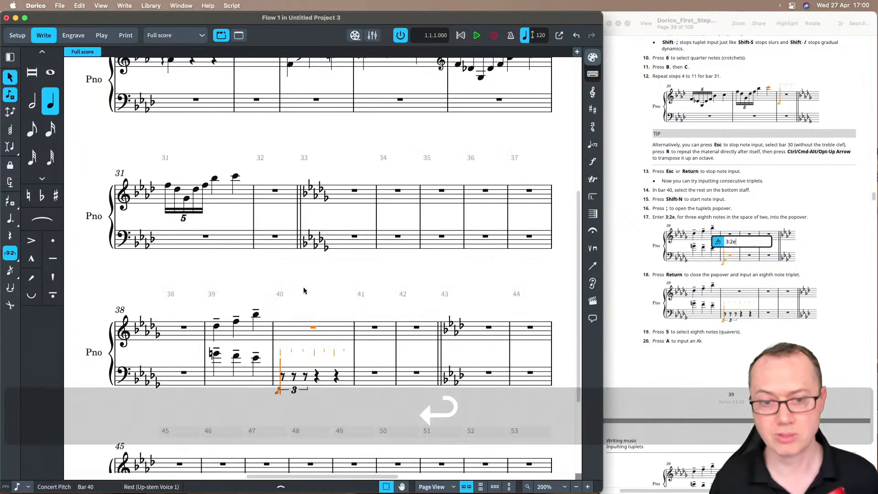
Step: Input an eighth-note Ab as the first note of bar 40's triplet and transpose it down two octaves
scroll(285, 327, "down", 3)
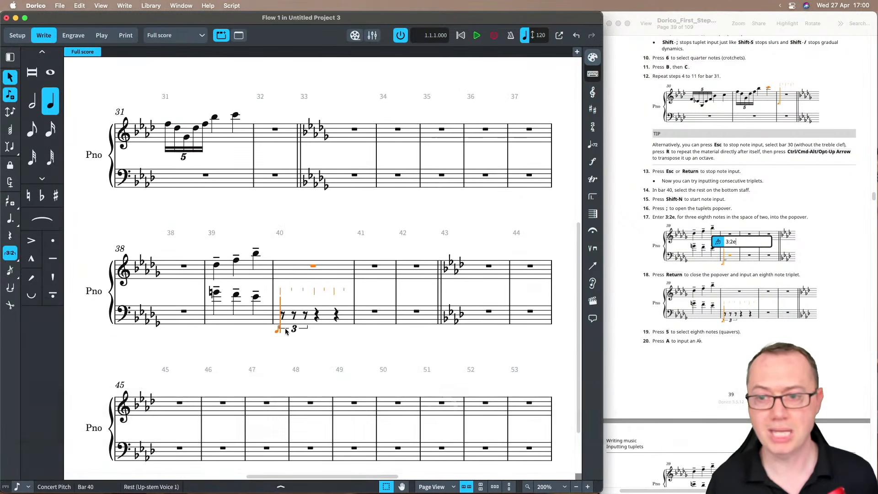
scroll(694, 347, "down", 5)
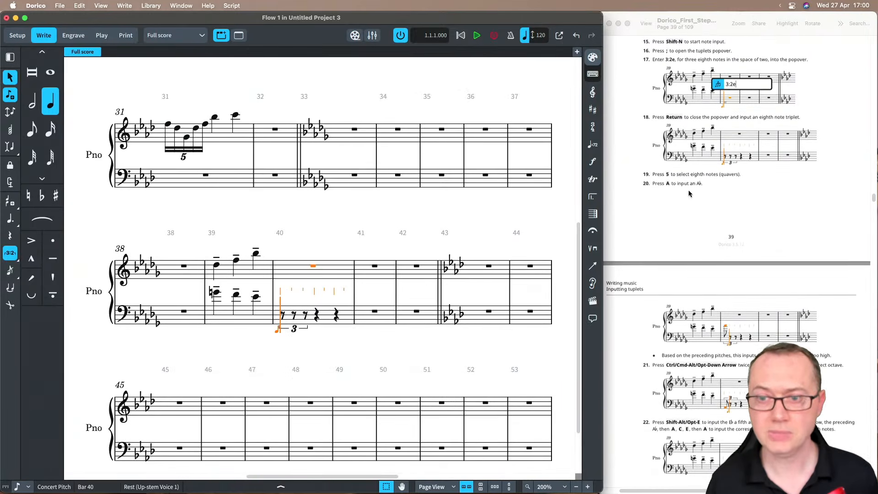
key("5")
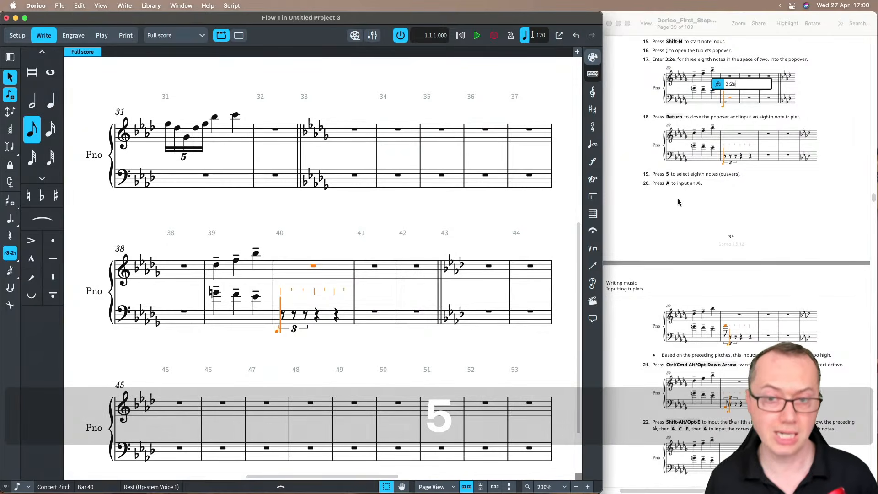
key("a")
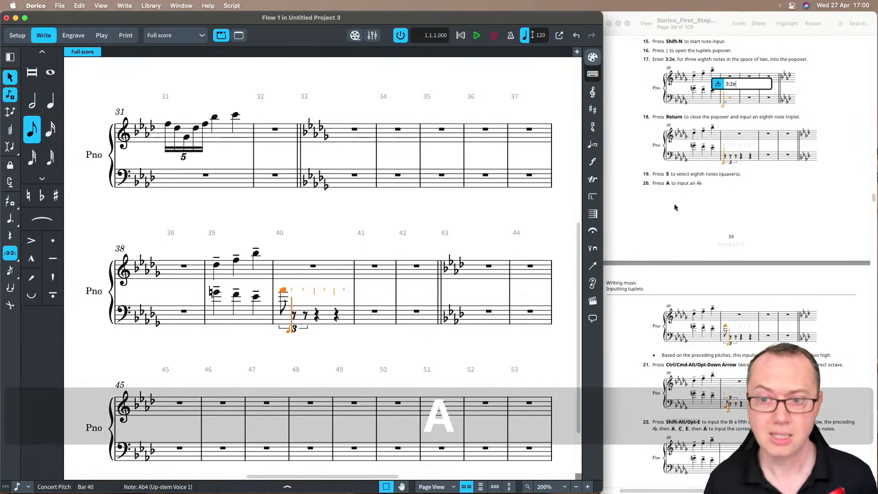
scroll(668, 299, "down", 3)
scroll(695, 192, "up", 2)
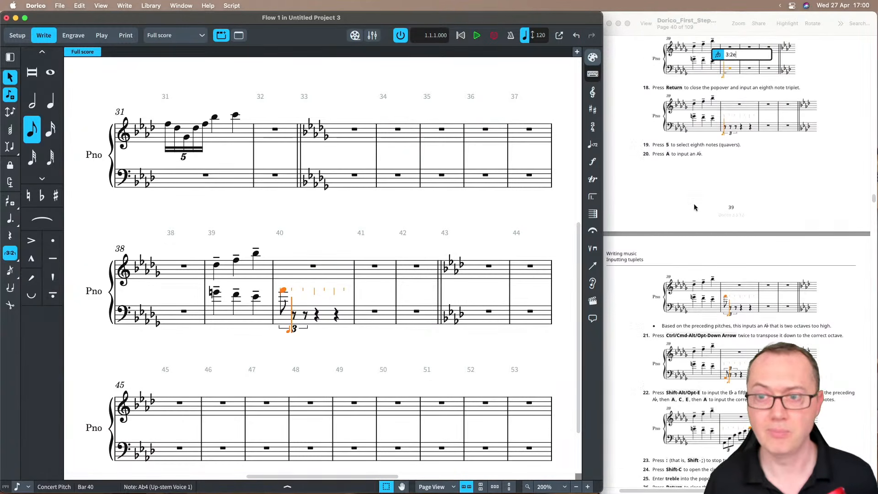
scroll(684, 233, "down", 4)
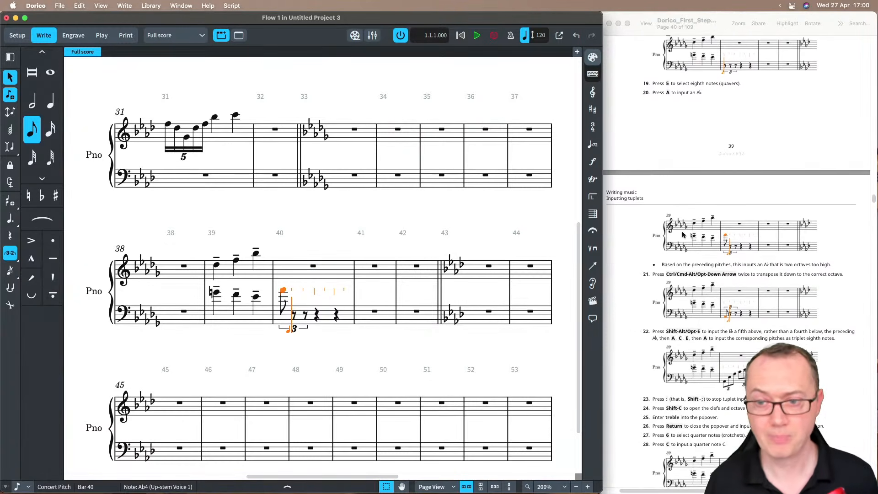
scroll(683, 249, "down", 2)
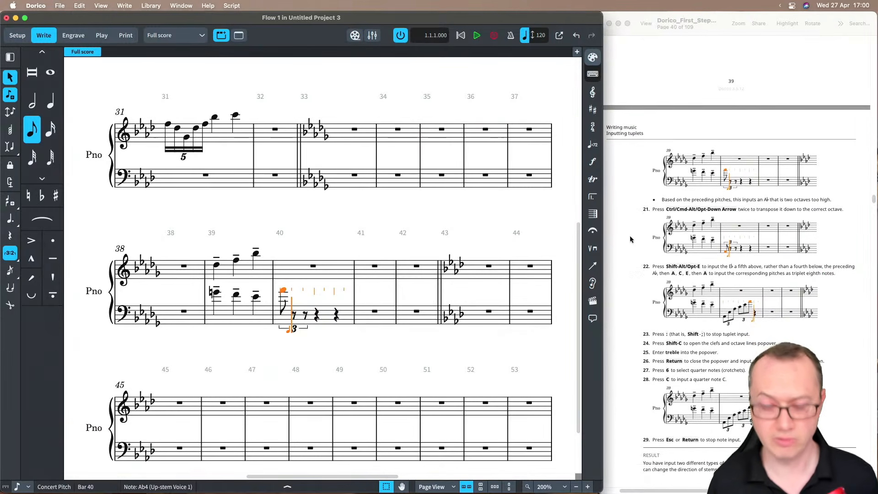
key("alt+super+Down")
key("alt+super+Down")
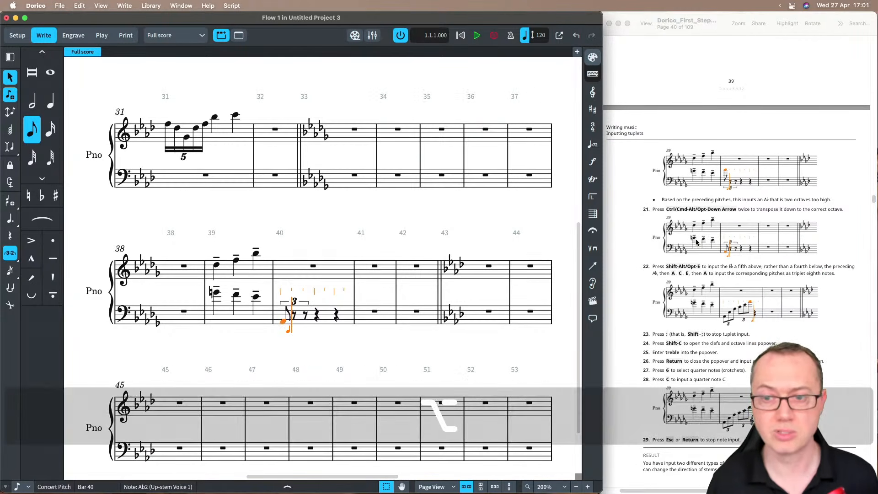
Step: Complete bar 40's two triplets with the eighth note Eb a fifth above the Ab, followed by A, C, E and A
scroll(632, 246, "down", 4)
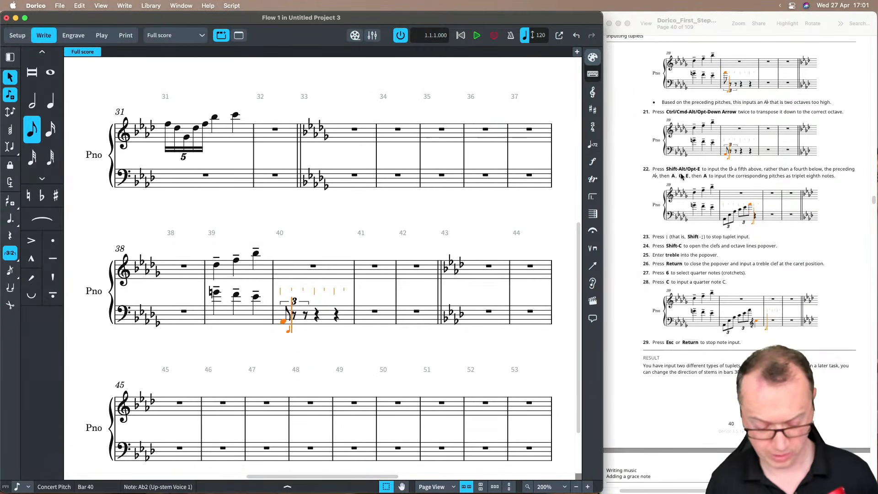
key("shift+alt+e")
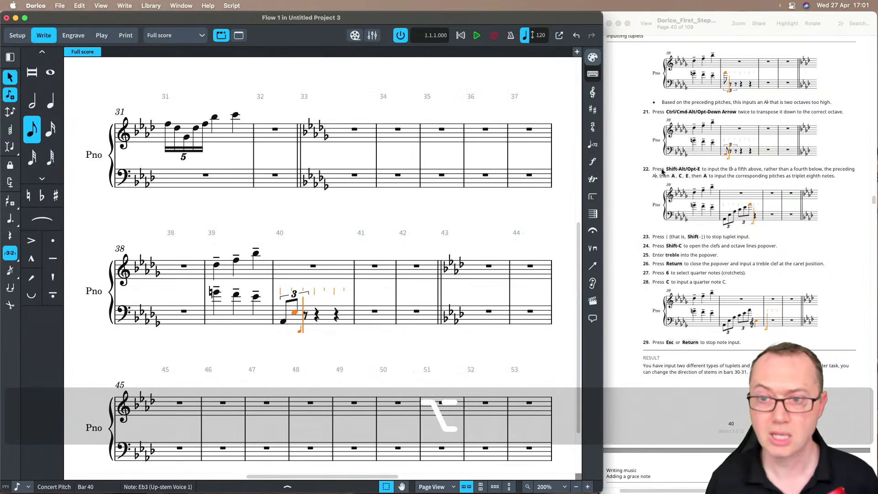
key("a")
key("c")
key("e")
key("a")
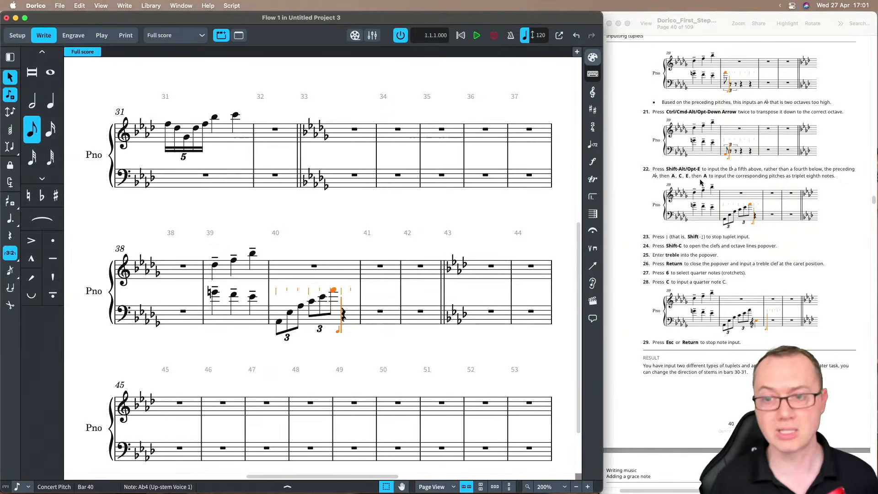
Step: Stop tuplet input and insert a treble clef on the bottom staff before the last beat of bar 40
scroll(727, 224, "down", 3)
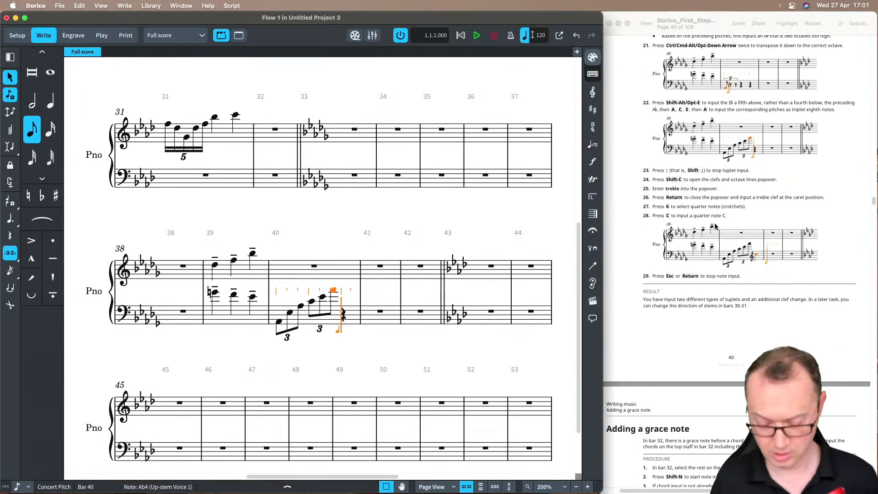
key("shift")
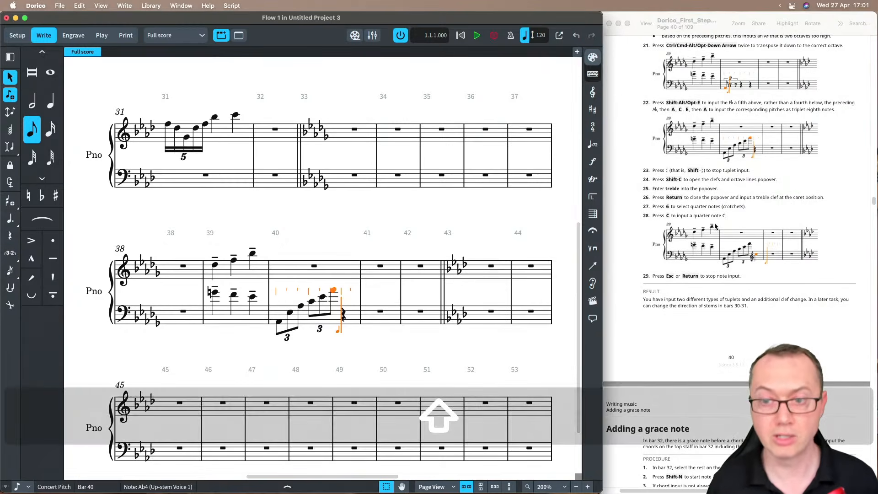
key("shift+c")
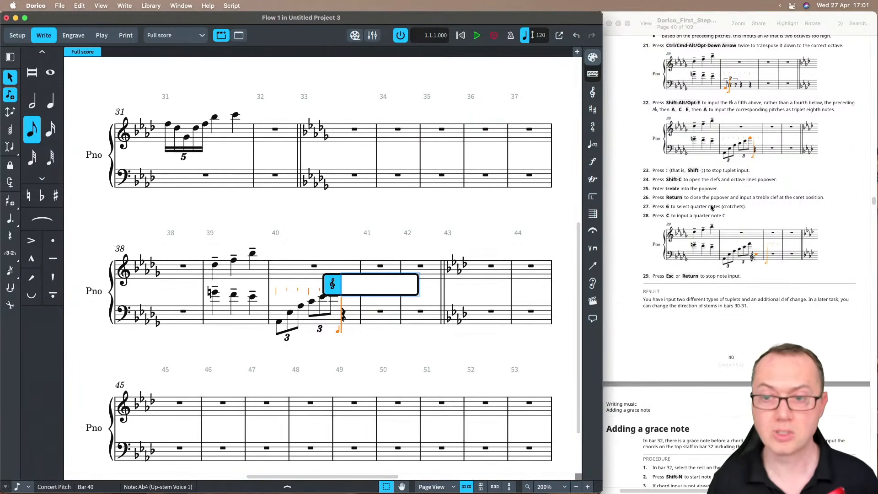
type("g")
key("Return")
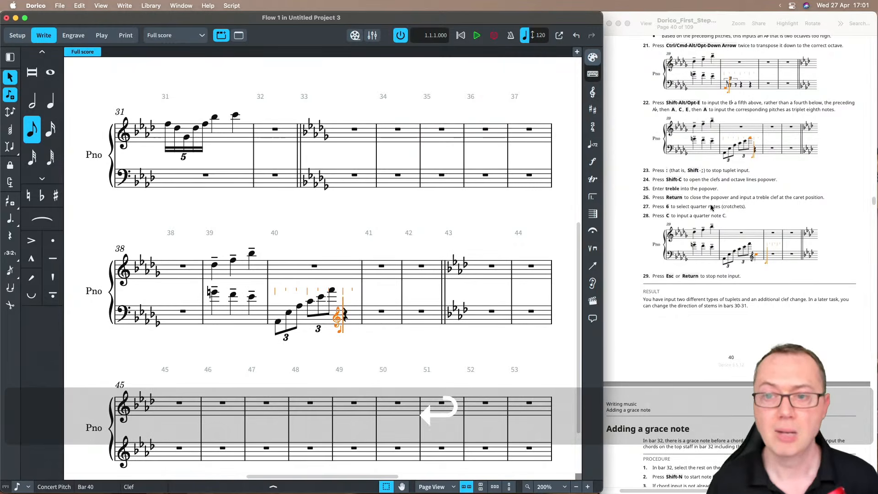
Step: Input a quarter note C on the last beat of bar 40's bottom staff and end note input
scroll(660, 220, "down", 2)
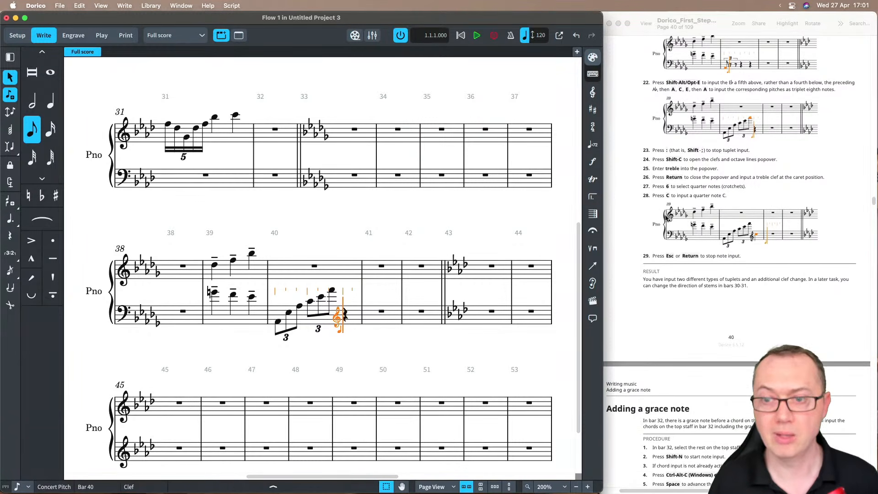
key("6")
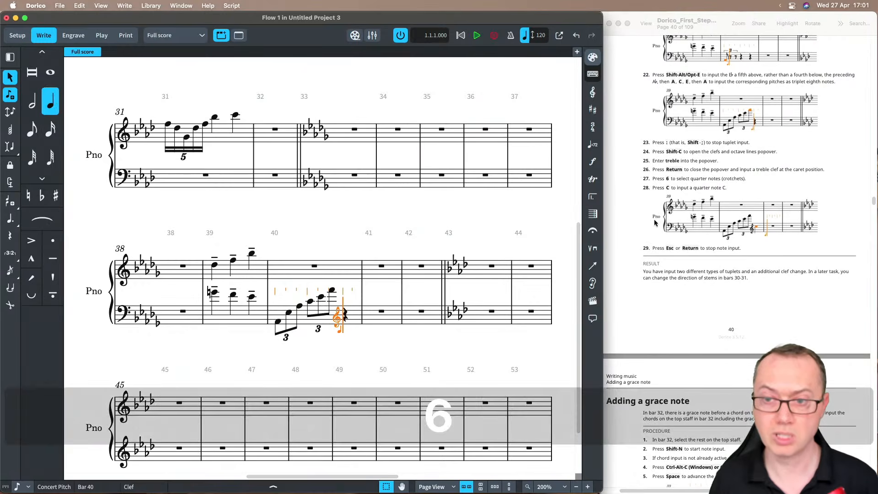
key("c")
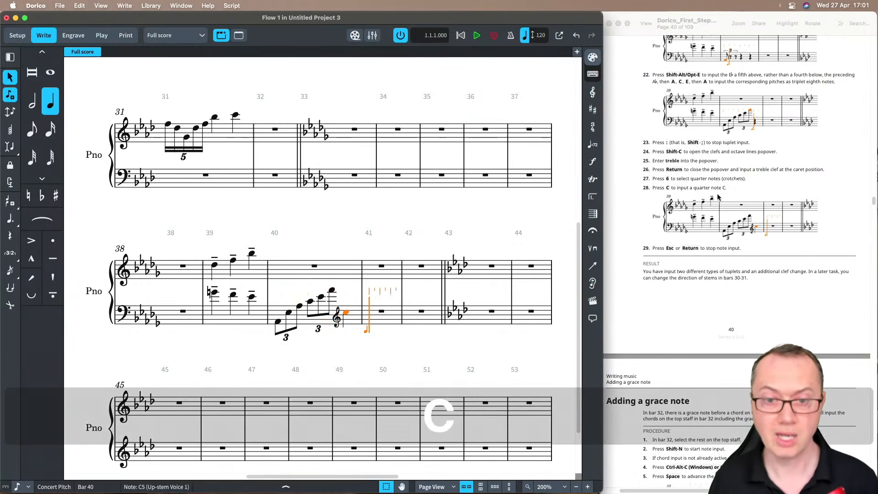
scroll(756, 233, "down", 3)
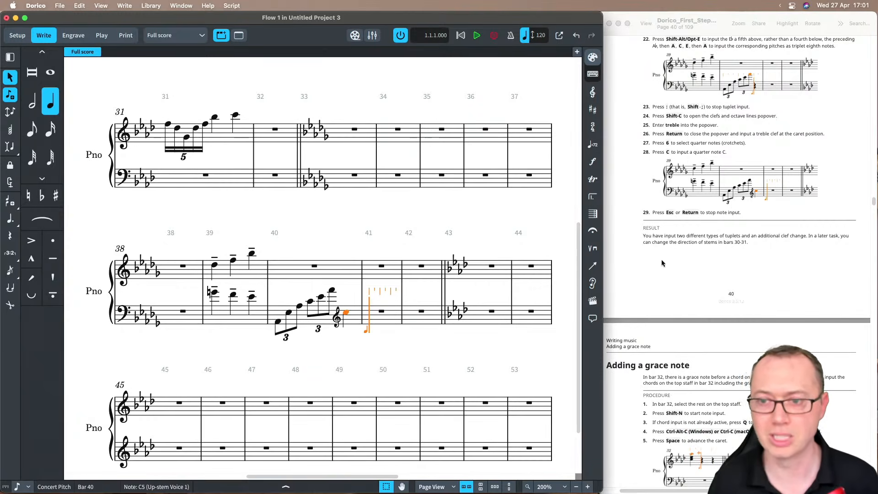
scroll(662, 263, "down", 3)
key("Return")
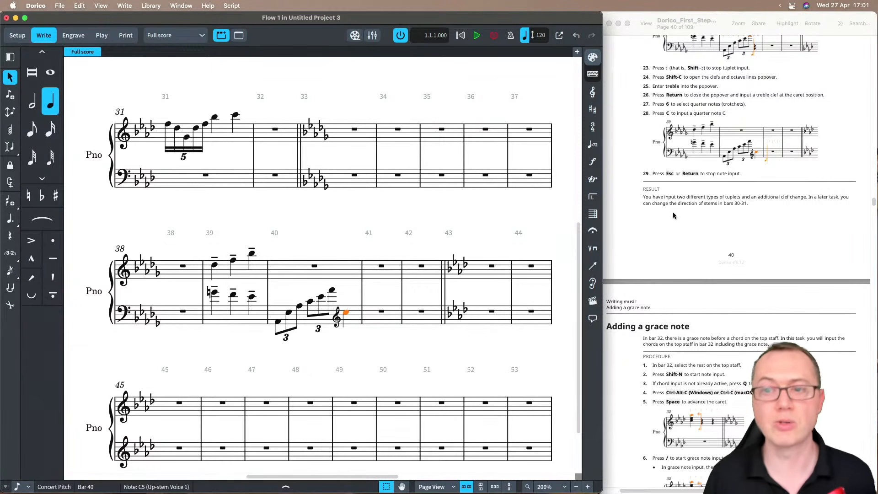
scroll(644, 228, "down", 10)
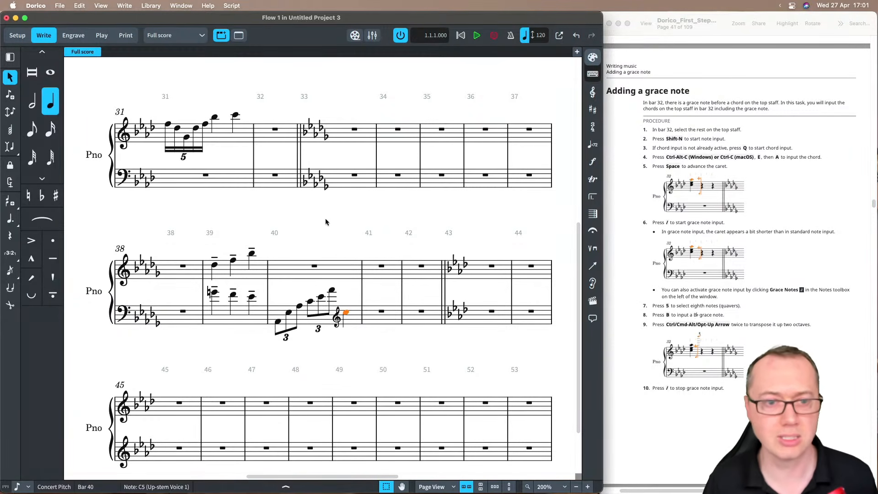
Step: Input a quarter-note chord of C, Eb and Ab on the first beat of bar 32's top staff and advance the caret
scroll(263, 212, "up", 3)
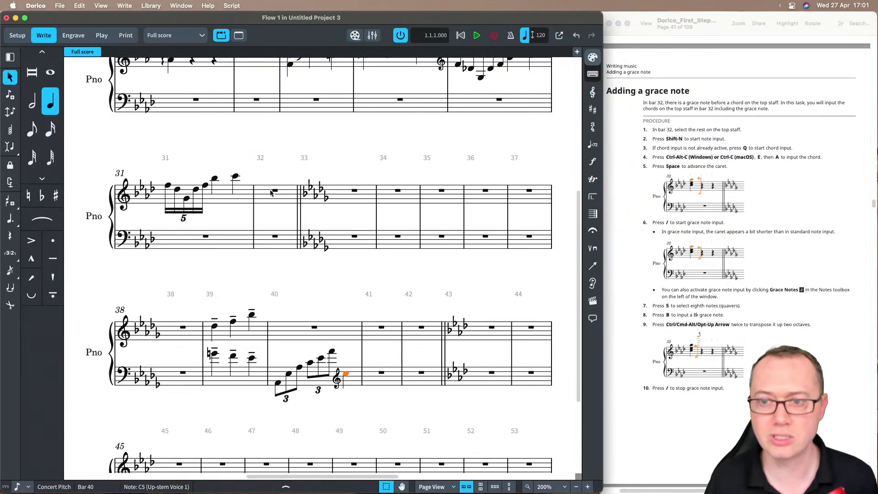
left_click(270, 193)
key("Return")
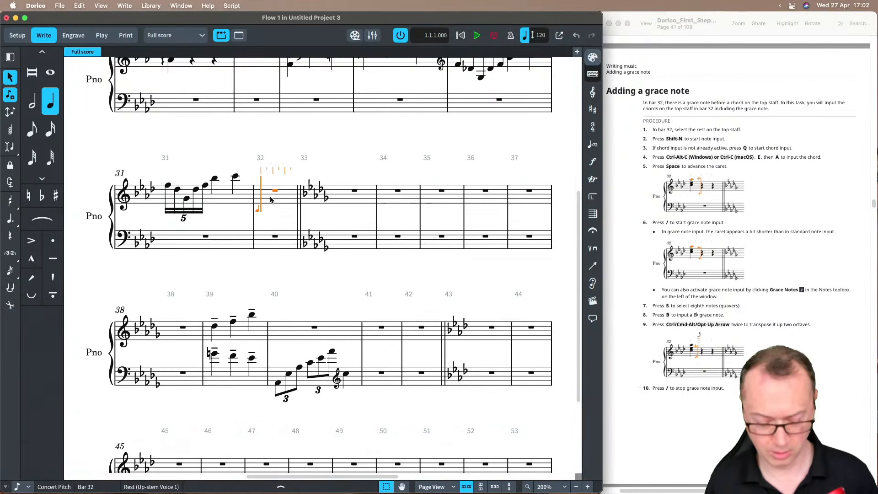
key("ctrl+c")
key("e")
key("a")
key("space")
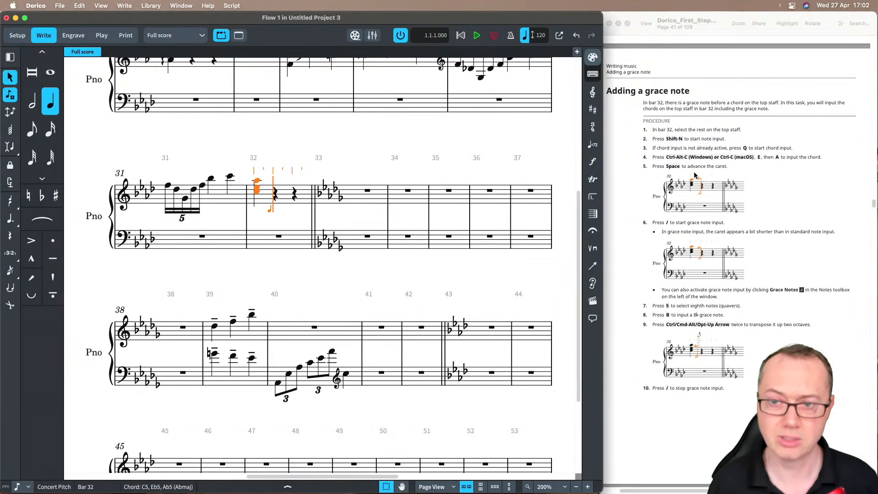
Step: Start grace note input and add an eighth-note Bb grace note on beat 2 of bar 32, transposed up to Bb6
scroll(670, 250, "down", 2)
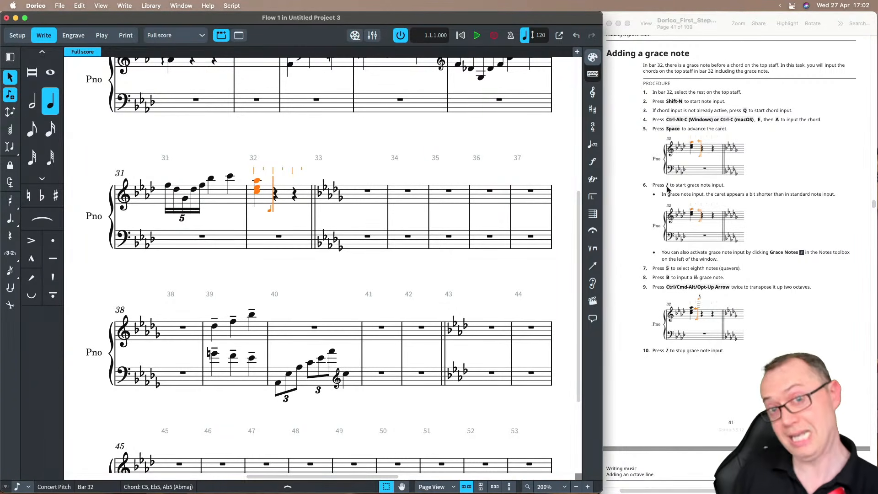
key("slash")
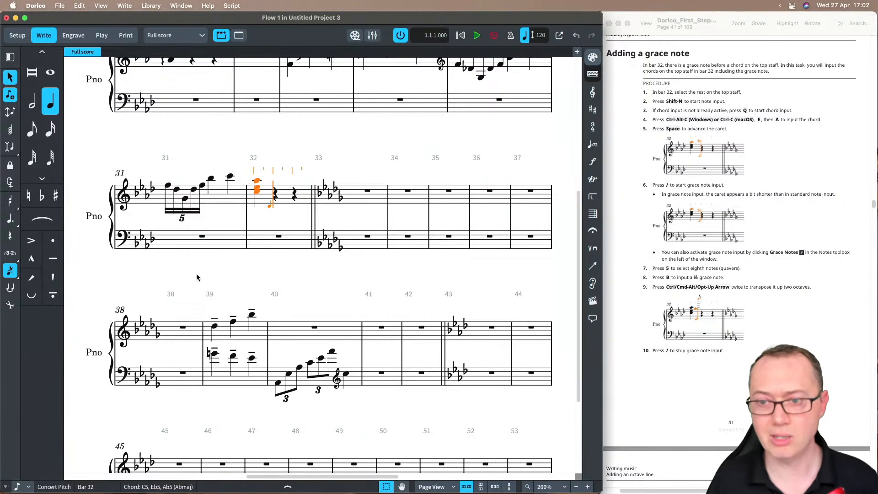
key("5")
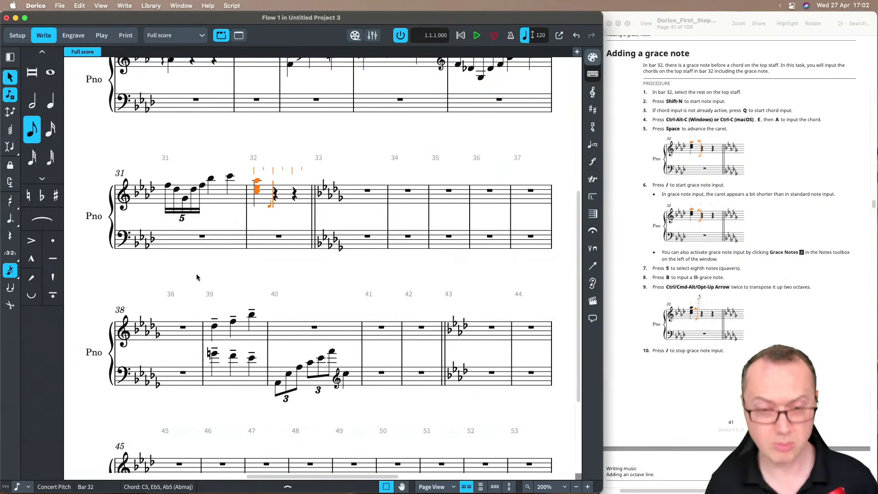
key("b")
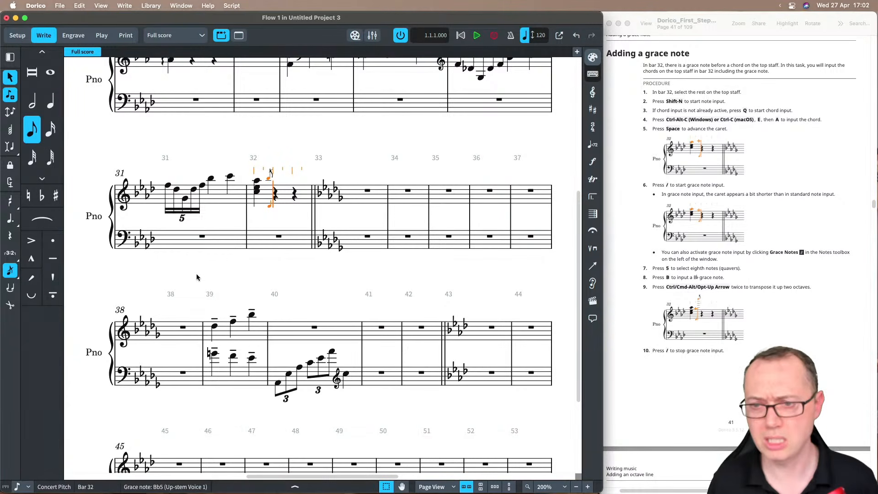
key("alt+super+Up")
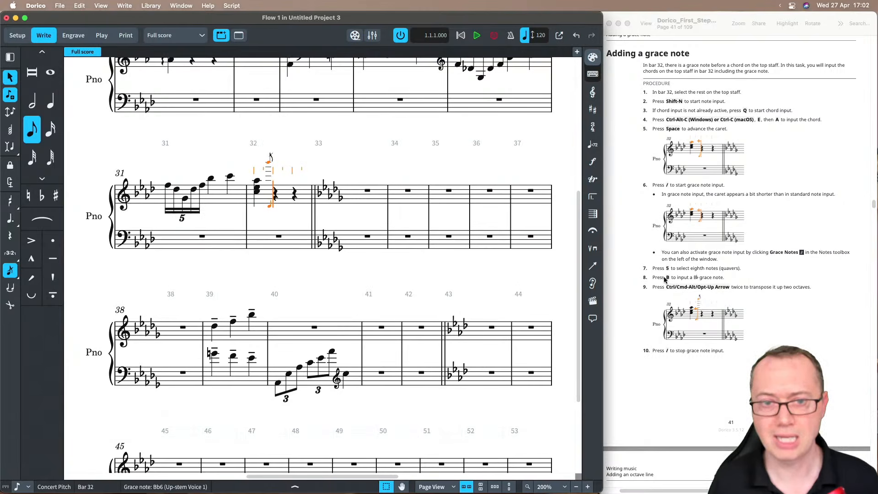
Step: Stop grace note input and set the note duration to half notes
scroll(640, 278, "down", 5)
scroll(640, 278, "down", 4)
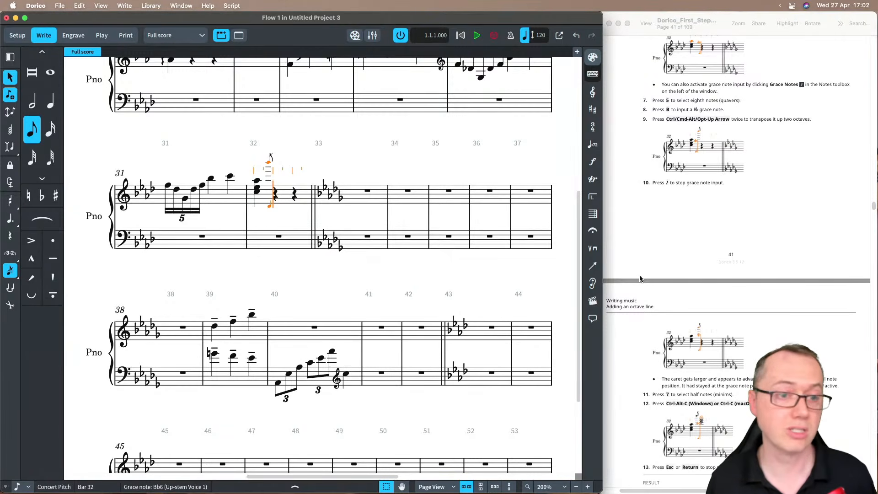
key("slash")
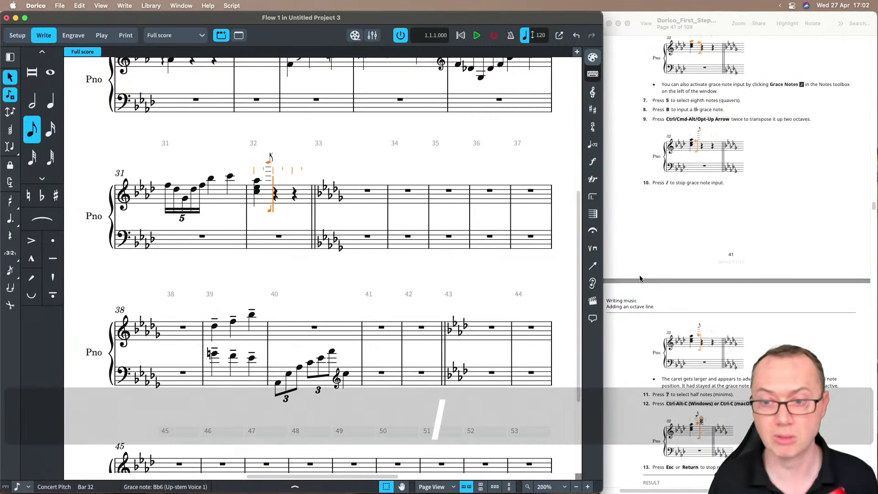
scroll(640, 279, "down", 8)
scroll(639, 293, "down", 1)
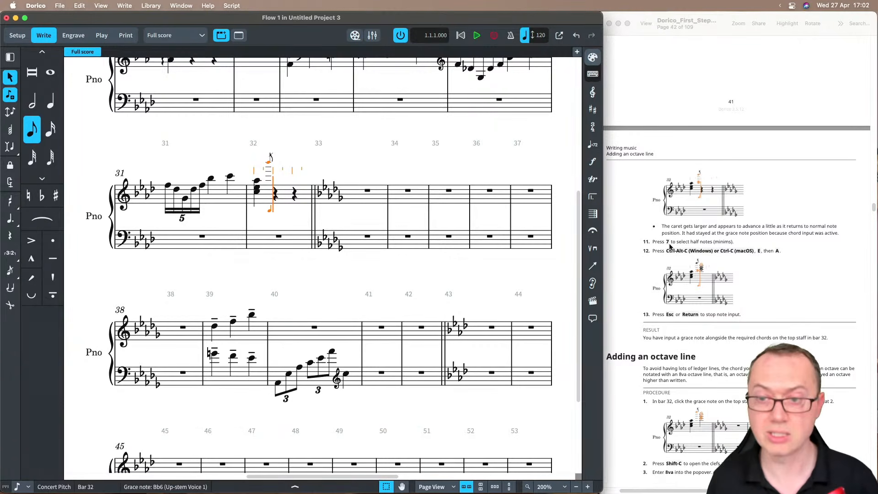
key("7")
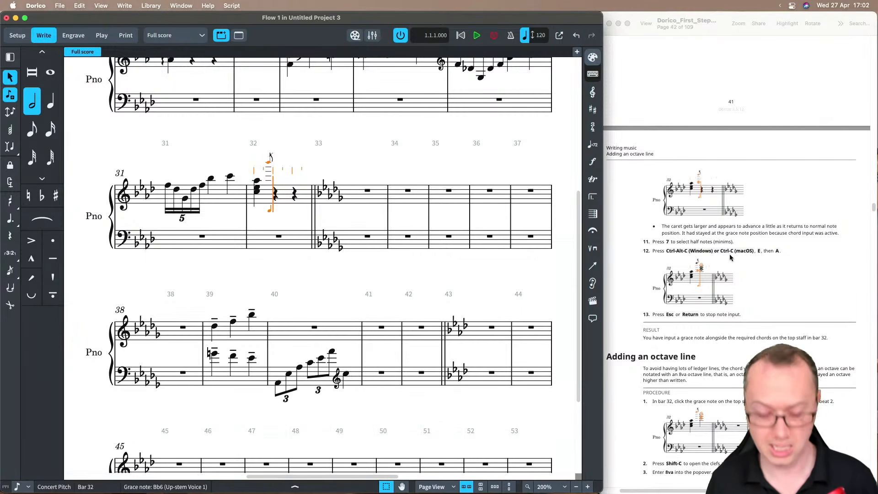
key("ctrl+c")
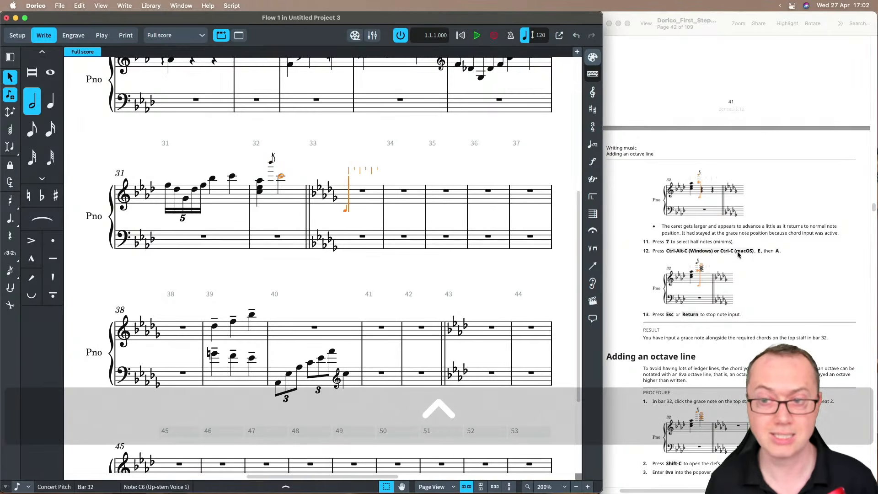
key("e")
key("a")
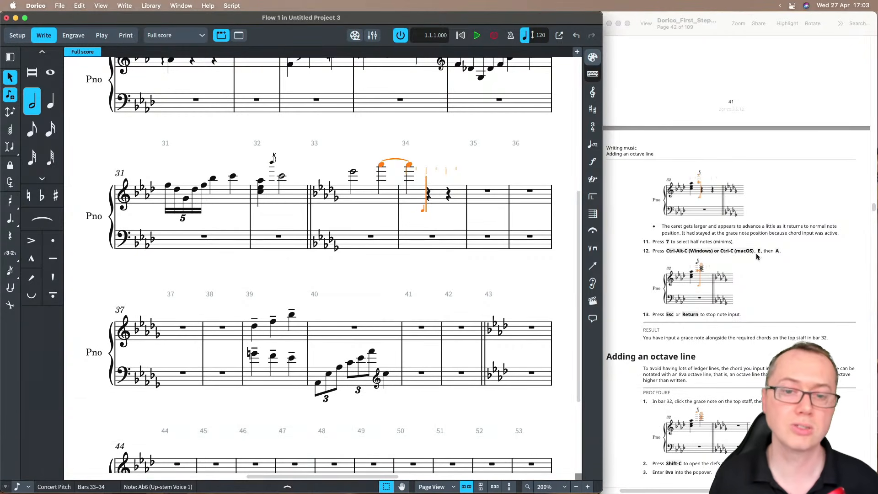
key("super+z")
key("super+z")
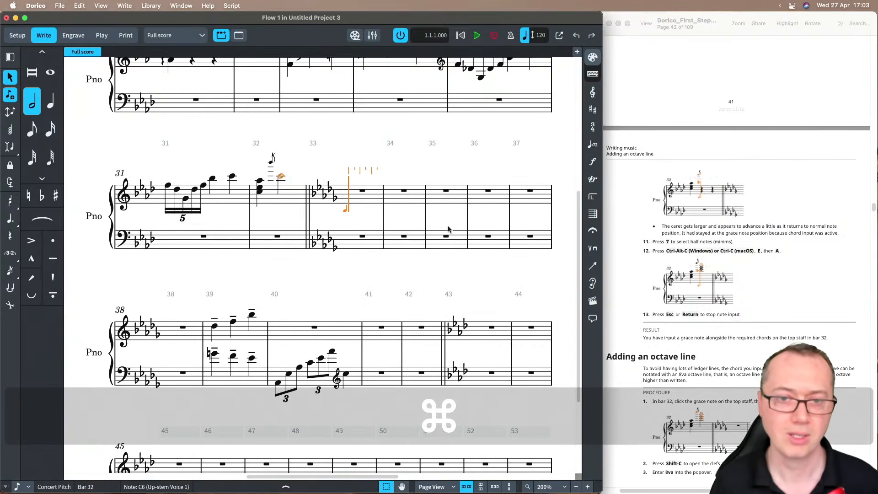
key("super+z")
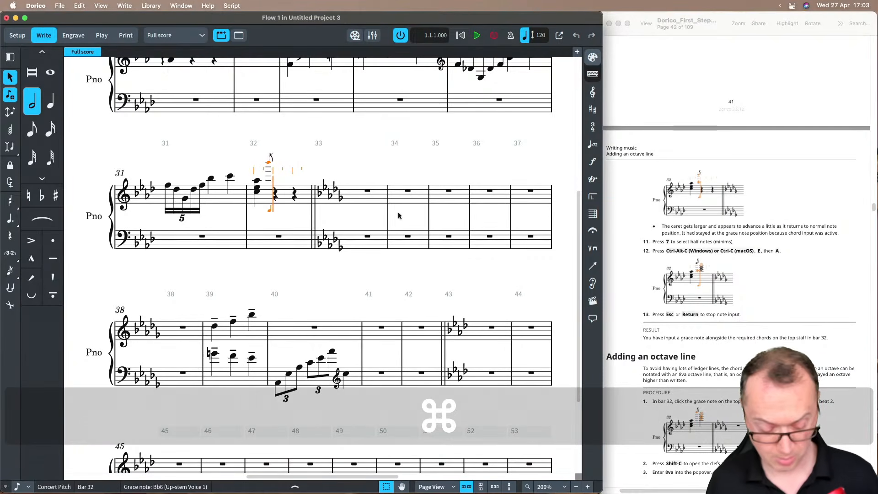
Step: Turn on chord input, input a half-note chord of C6, Eb6 and Ab6 on beat 2 of bar 32, and end note input
key("q")
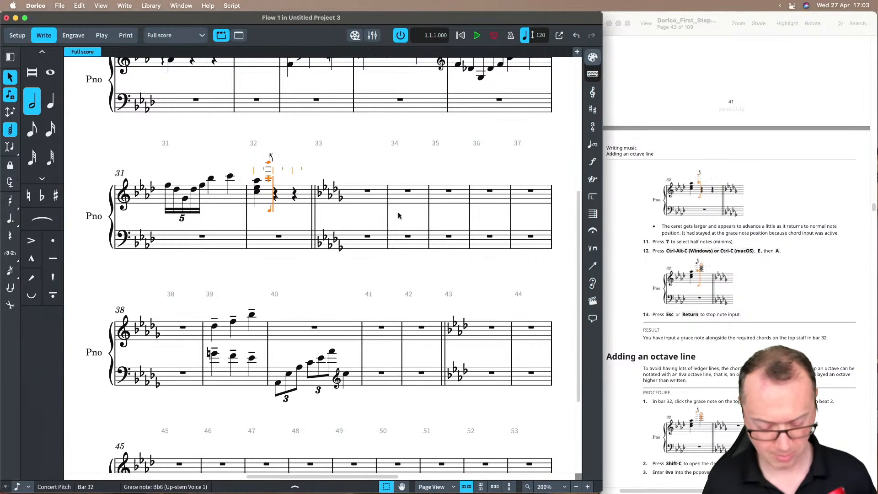
key("ctrl+c")
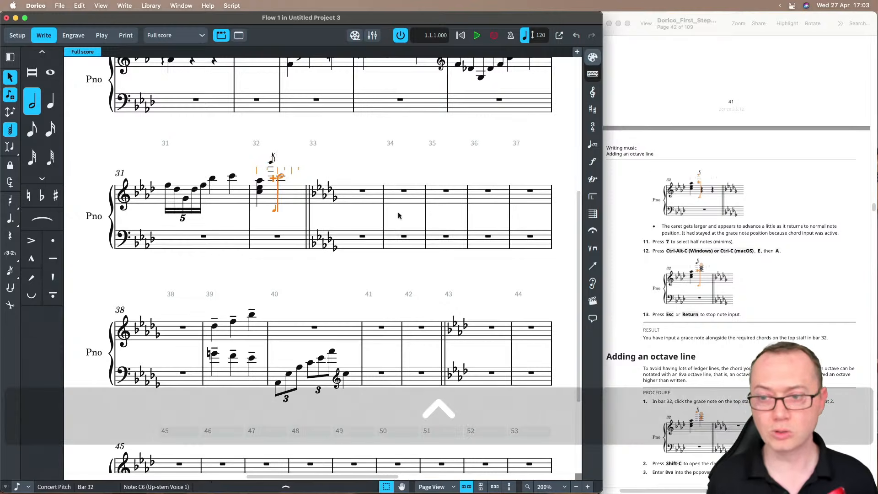
key("a")
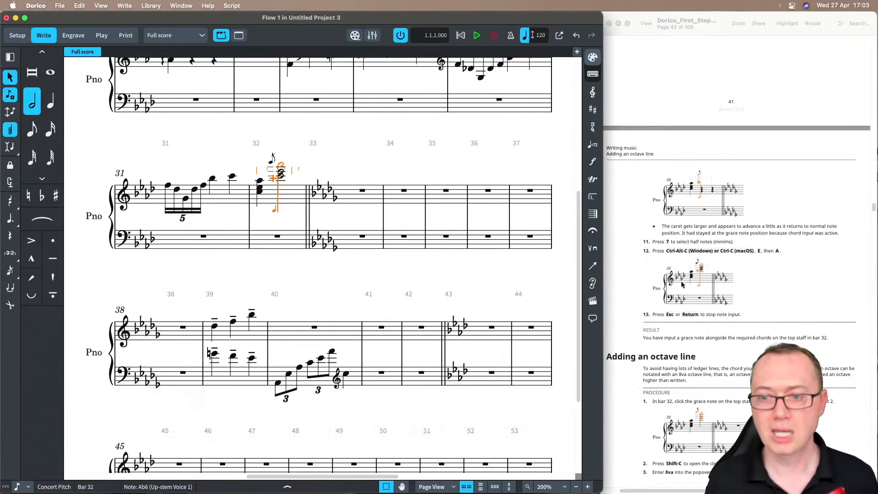
scroll(683, 286, "down", 2)
scroll(683, 286, "down", 2)
key("Return")
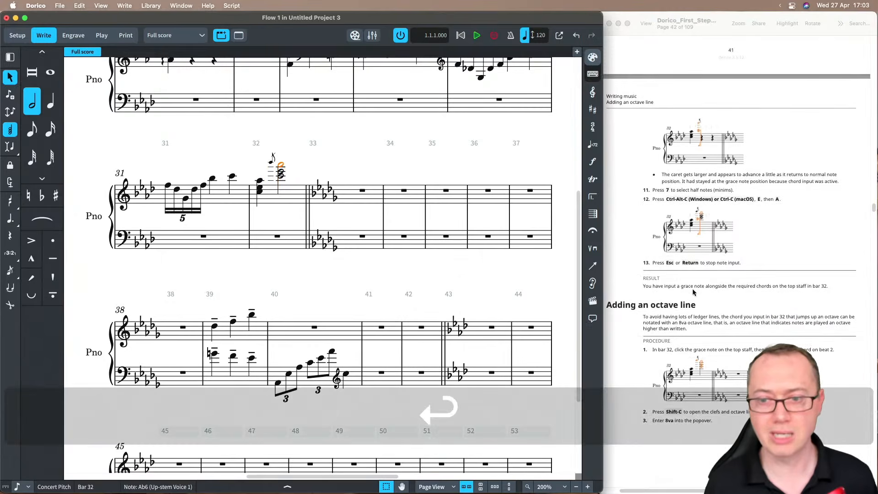
Step: Add an 8va octave line over bar 32's grace note and the half-note chord on beat 2
scroll(690, 295, "down", 4)
scroll(691, 296, "down", 3)
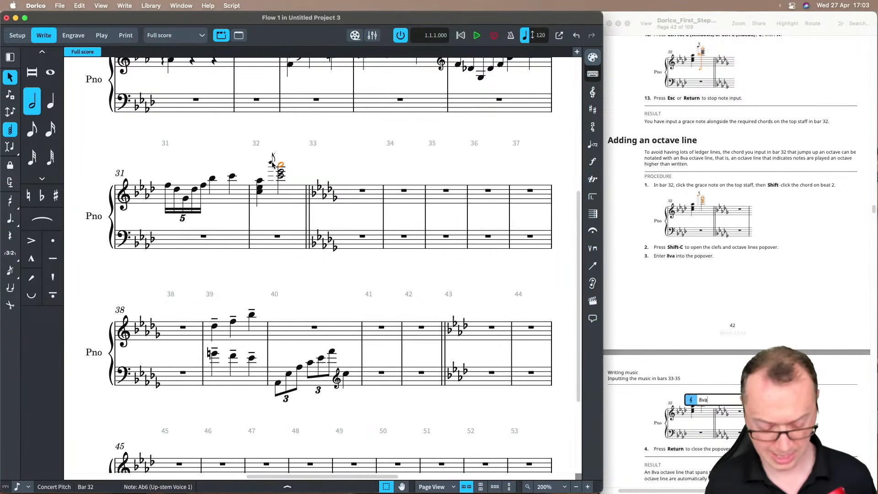
left_click(271, 164, "shift")
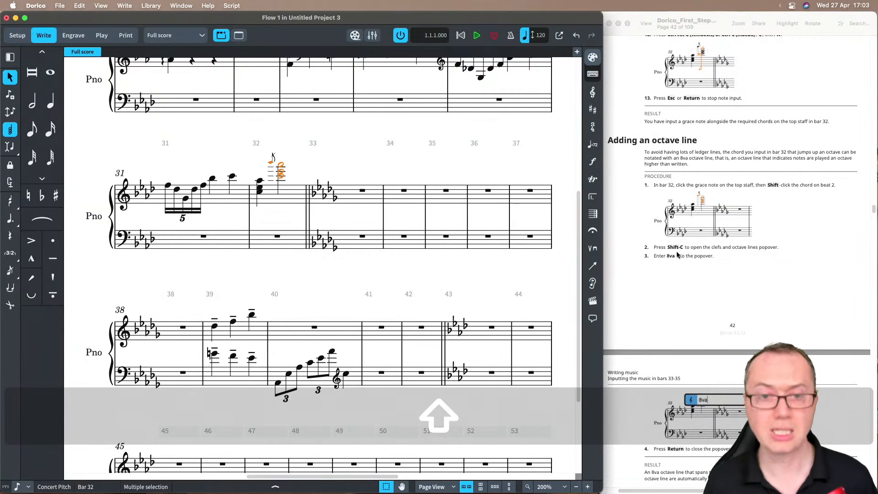
key("shift+c")
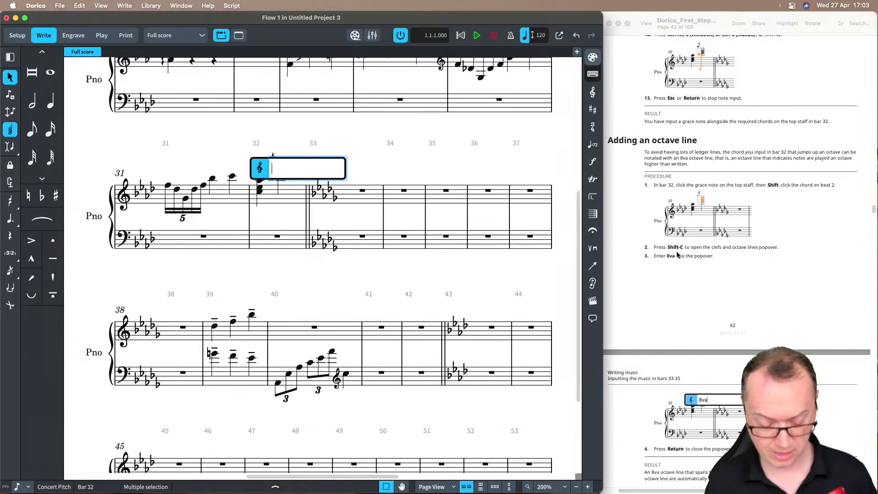
type("8va")
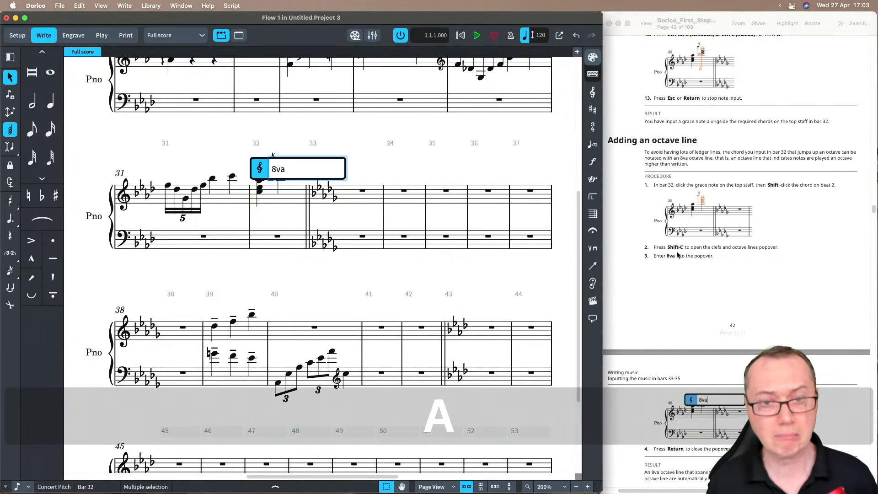
key("Return")
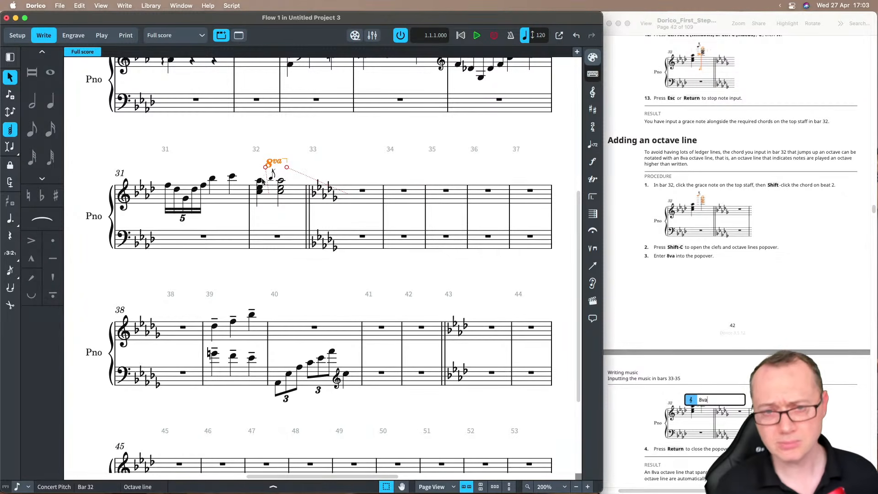
Step: Start note input at bar 33's bottom-staff rest with chord input off and add a 3:2x tuplet
scroll(690, 296, "up", 2)
scroll(670, 286, "down", 10)
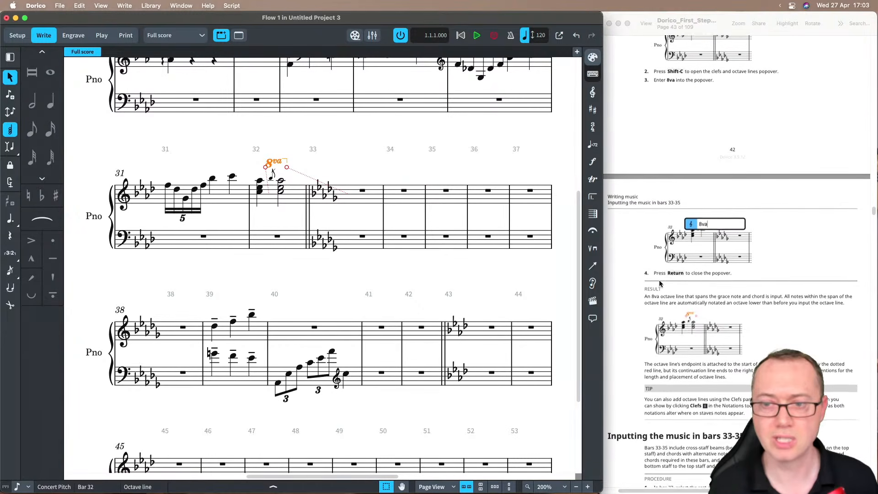
scroll(644, 269, "down", 2)
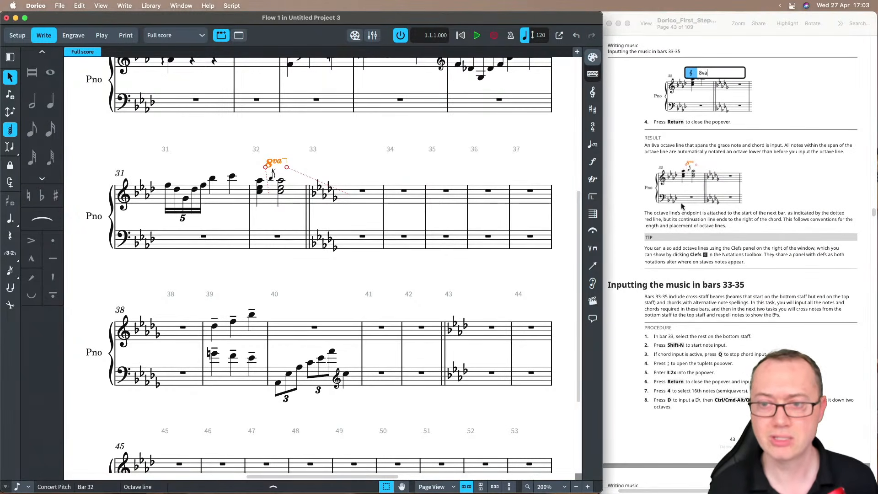
scroll(642, 261, "down", 6)
scroll(640, 253, "down", 2)
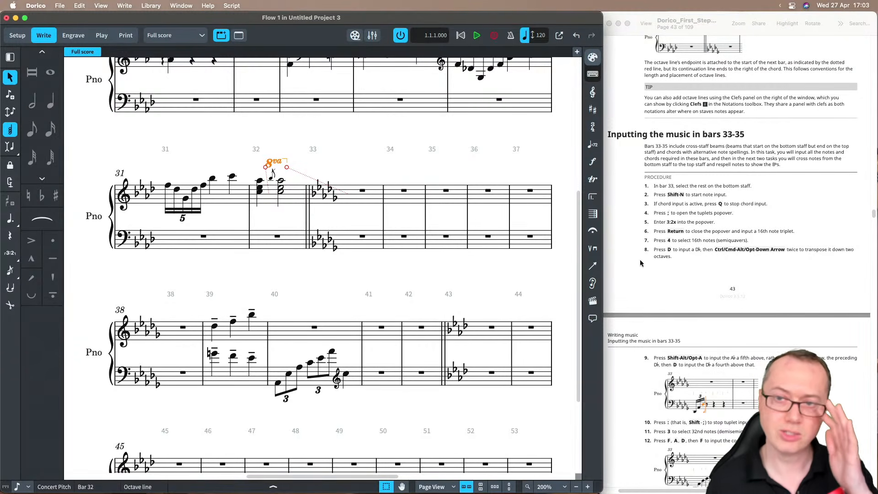
scroll(636, 253, "down", 3)
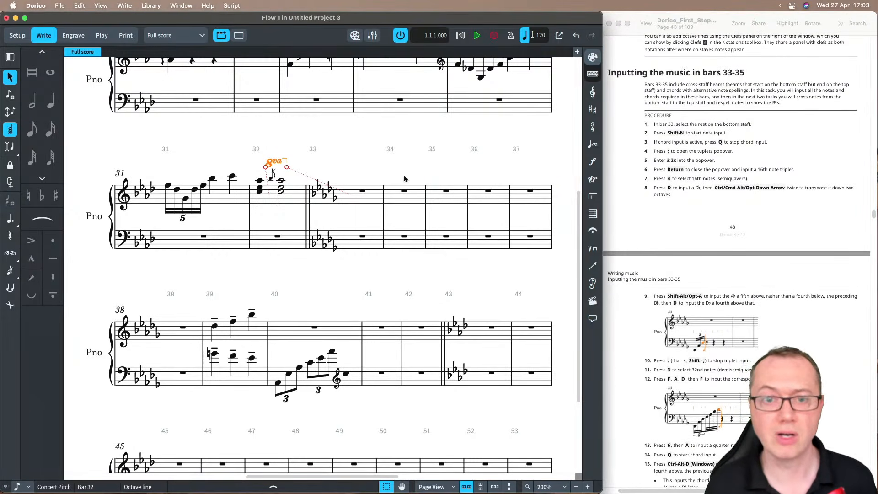
left_click(362, 236)
key("shift+n")
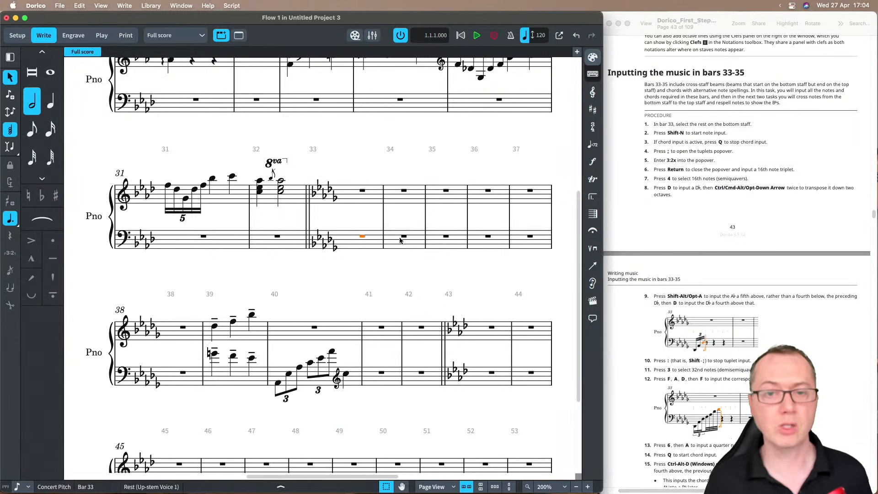
scroll(637, 247, "down", 1)
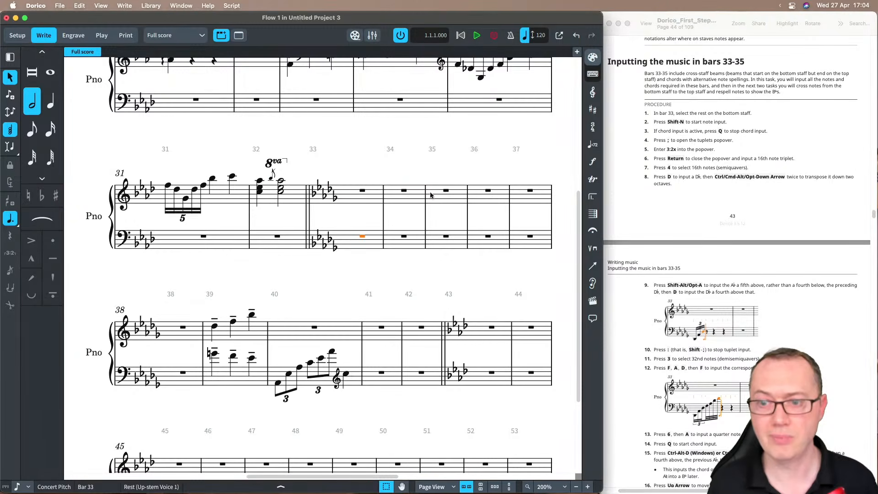
key("Return")
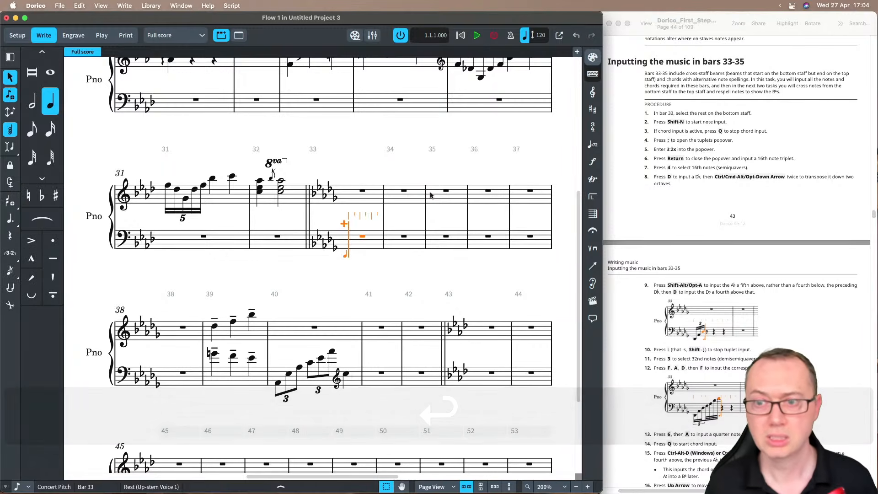
key("q")
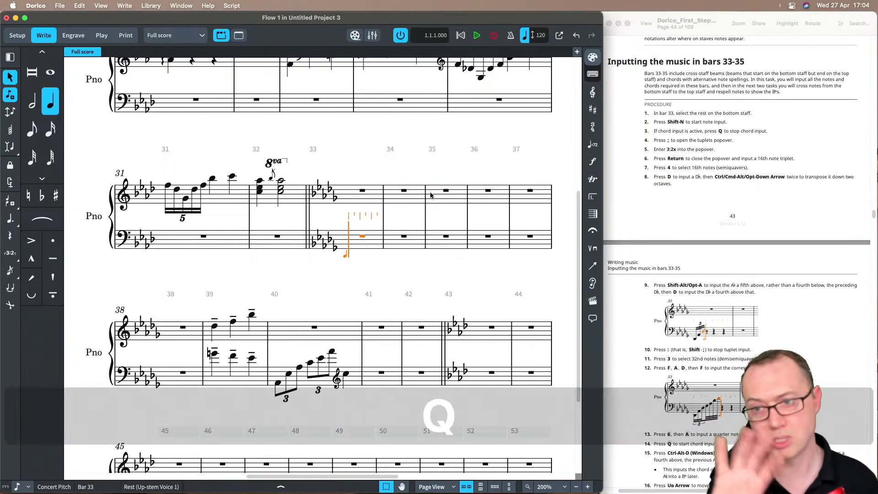
key("semicolon")
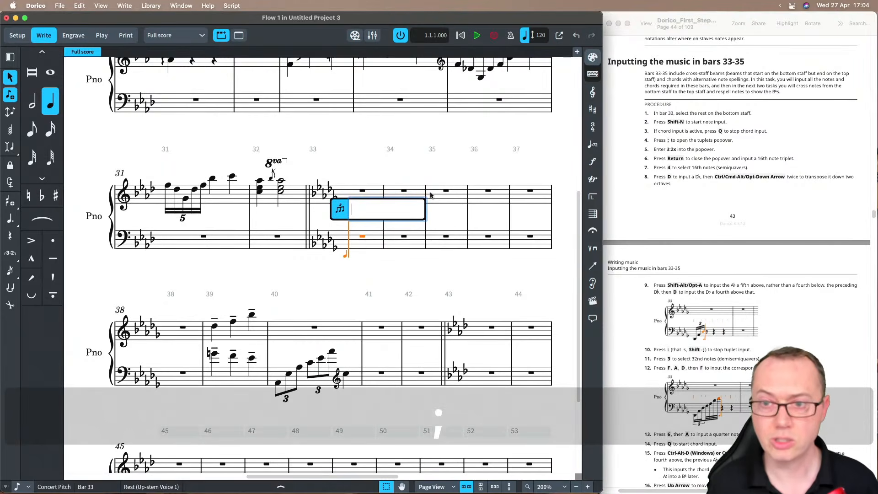
type("3:2x")
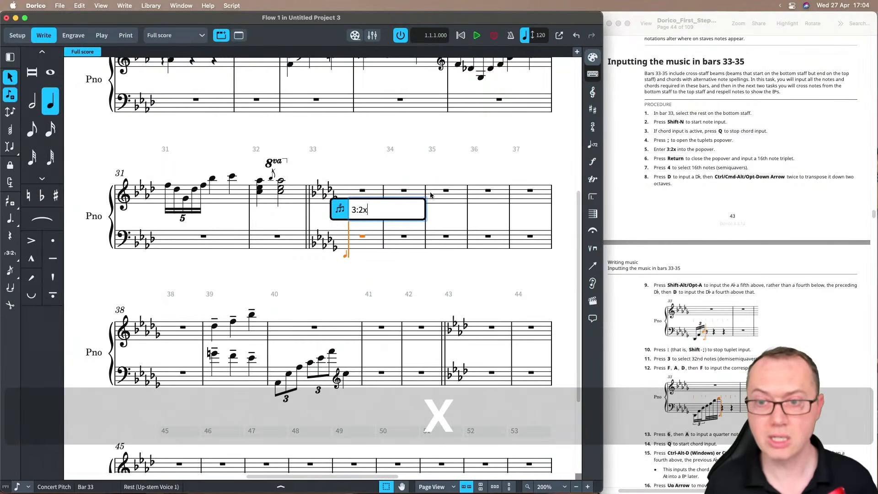
key("Return")
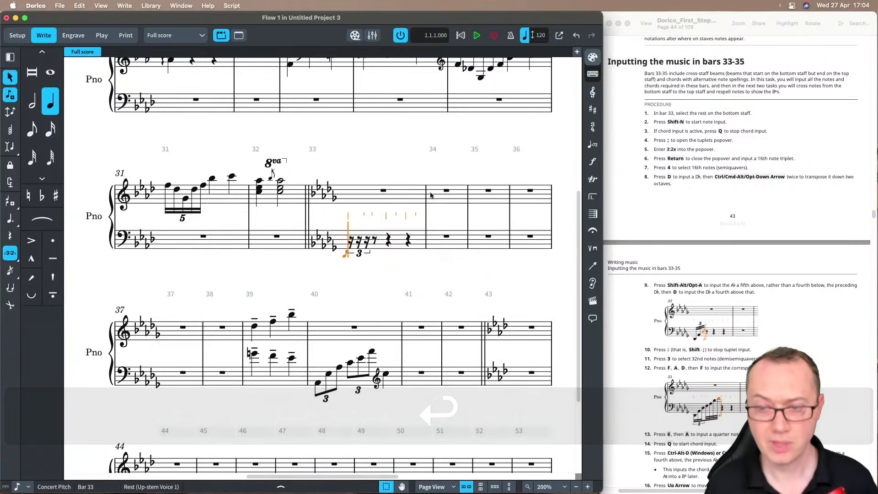
Step: Input sixteenth notes Db2, Ab2 and Db3 into bar 33's triplet, and stop tuplet input
key("4")
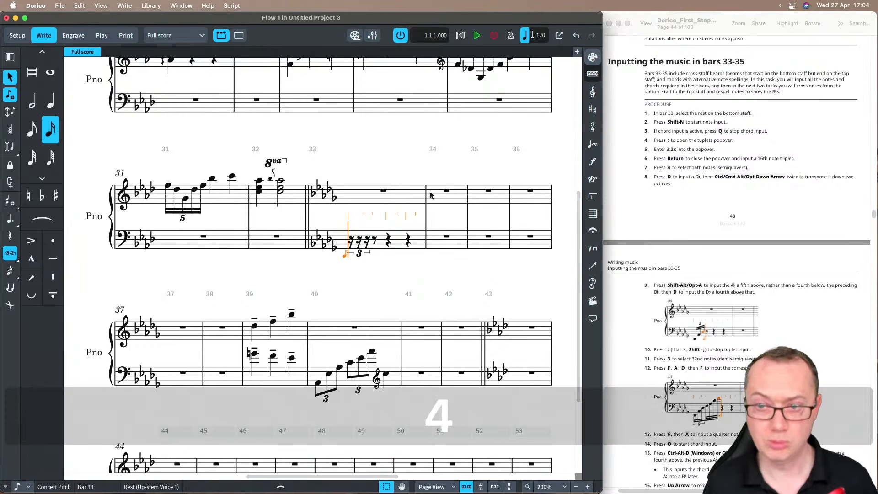
key("d")
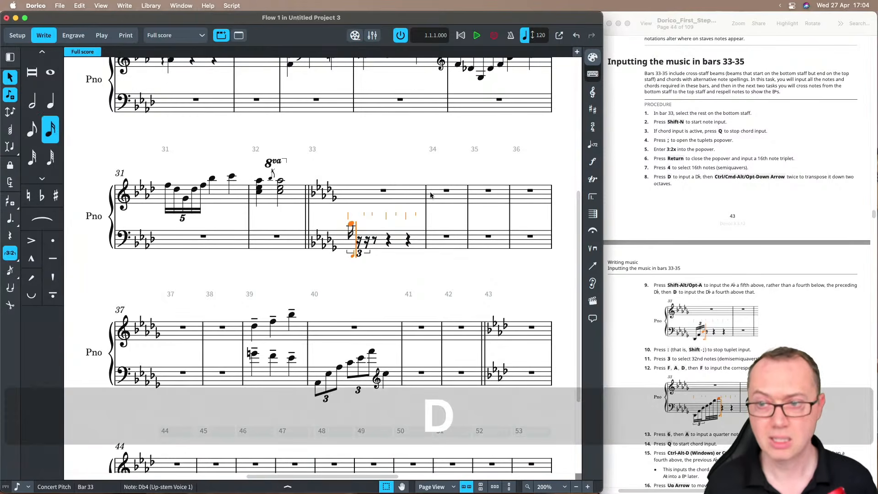
key("super+alt+Down")
key("super+alt+Down")
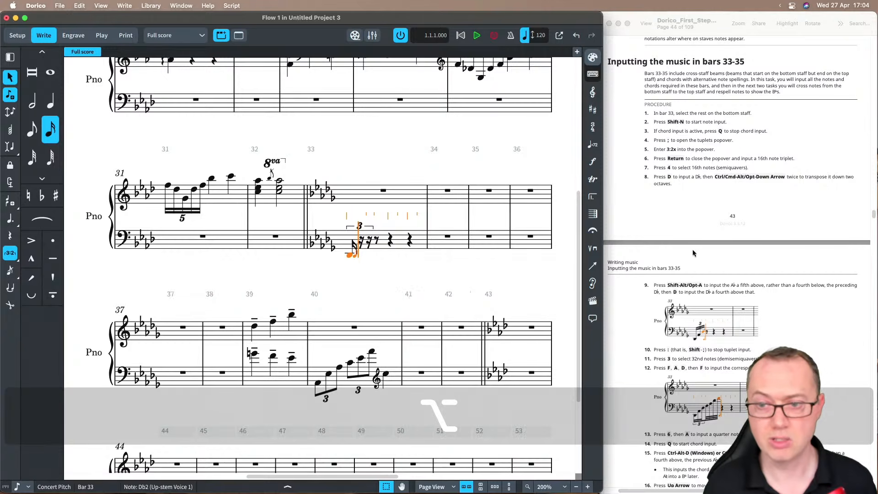
scroll(630, 202, "down", 5)
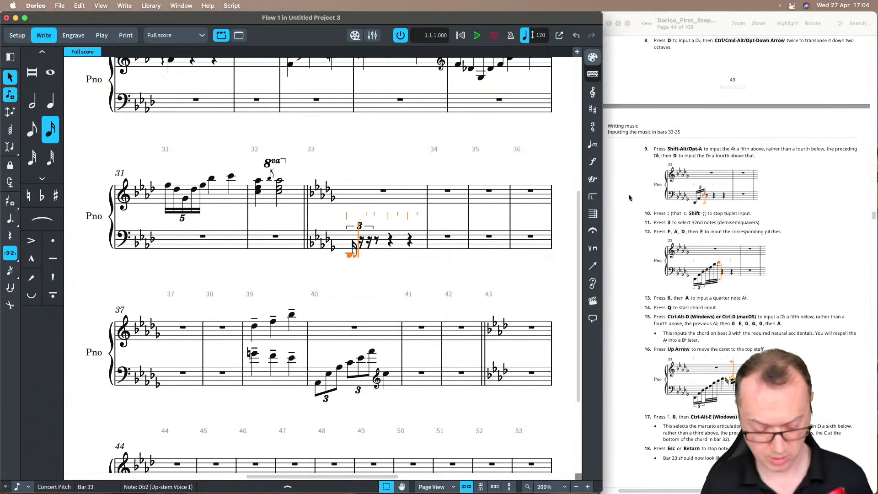
key("shift+alt+a")
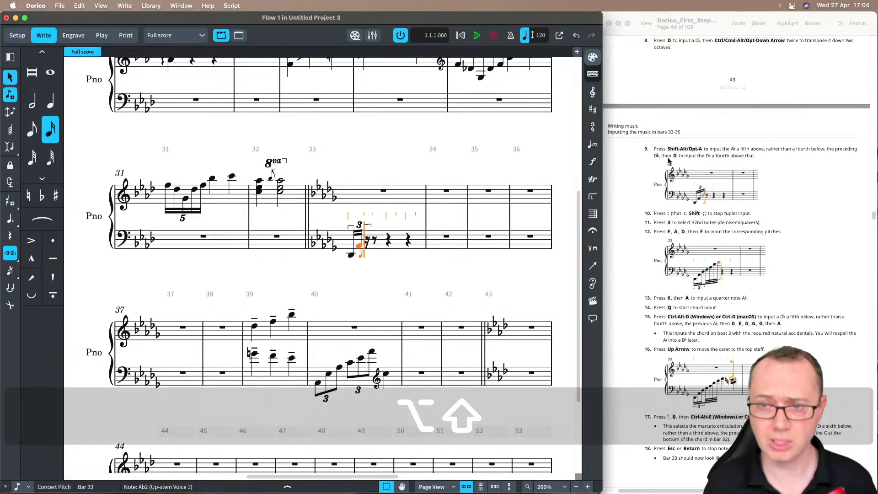
key("d")
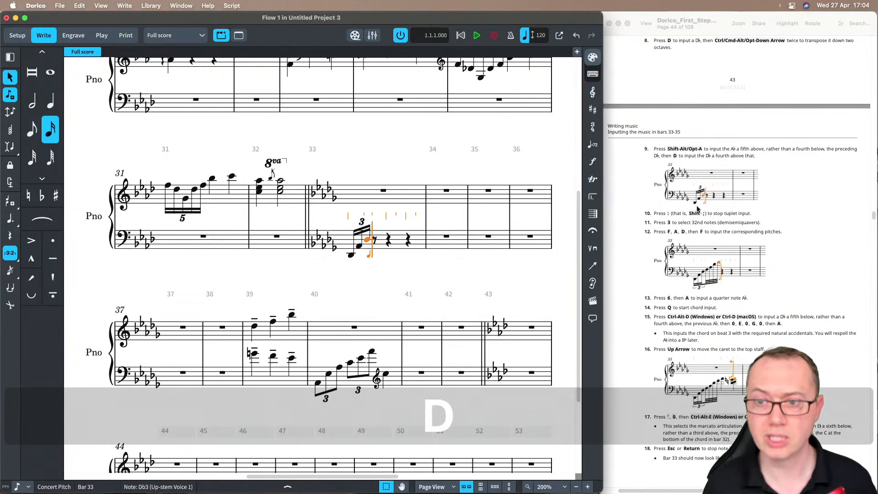
key("shift+semicolon")
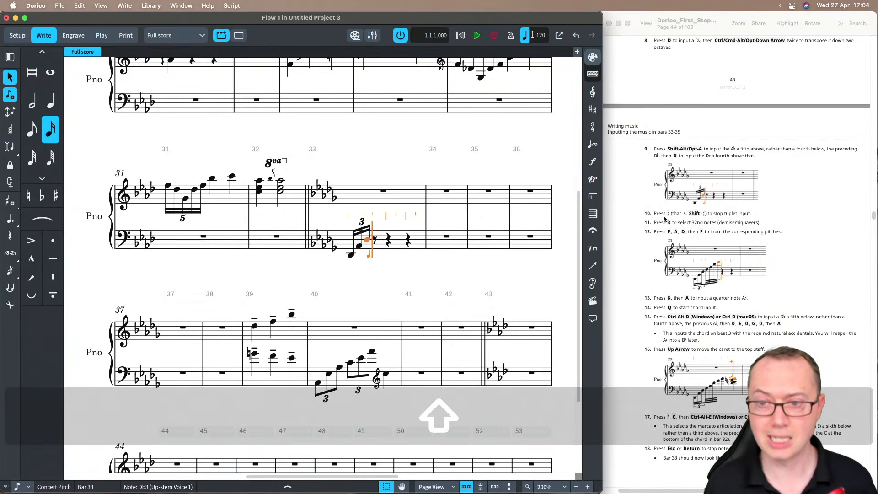
Step: Continue bar 33's bottom-staff run after the triplet with 32nd notes F3, Ab3, Db4 and F4
key("3")
key("f")
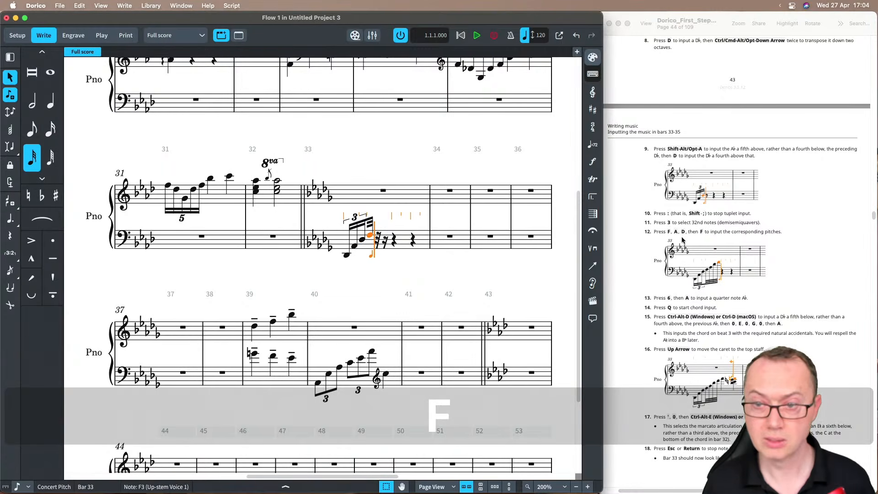
key("a")
key("d")
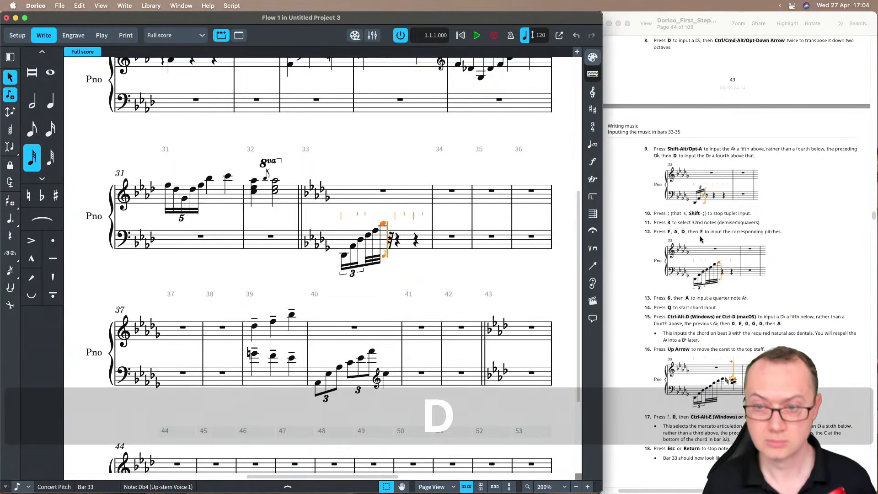
key("f")
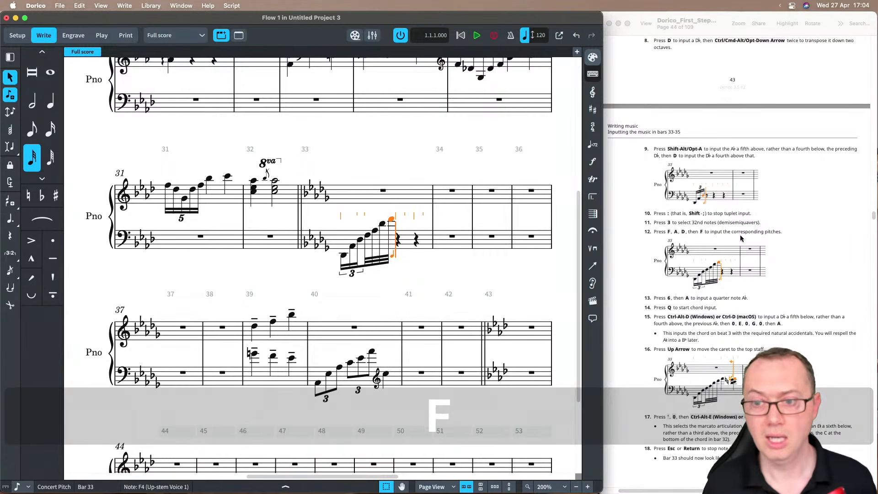
Step: Input a quarter note Ab4 on beat 2 of bar 33's bottom staff, staying in the full score
scroll(713, 229, "down", 5)
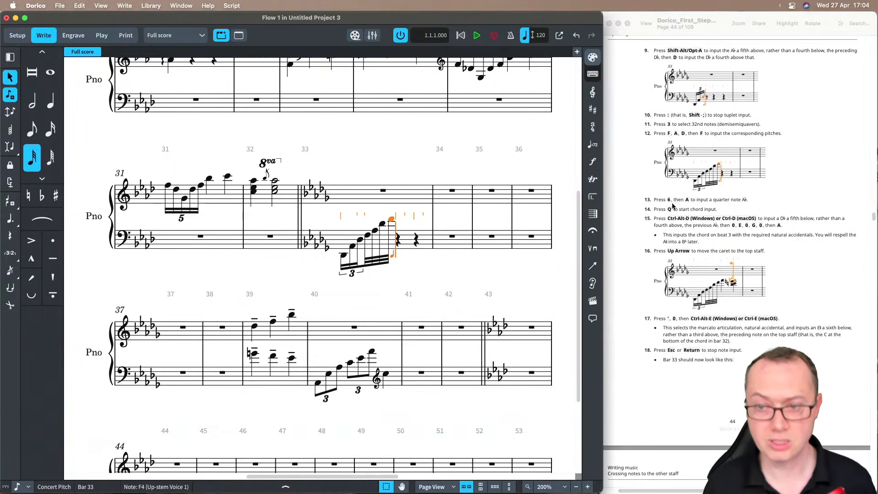
key("6")
key("a")
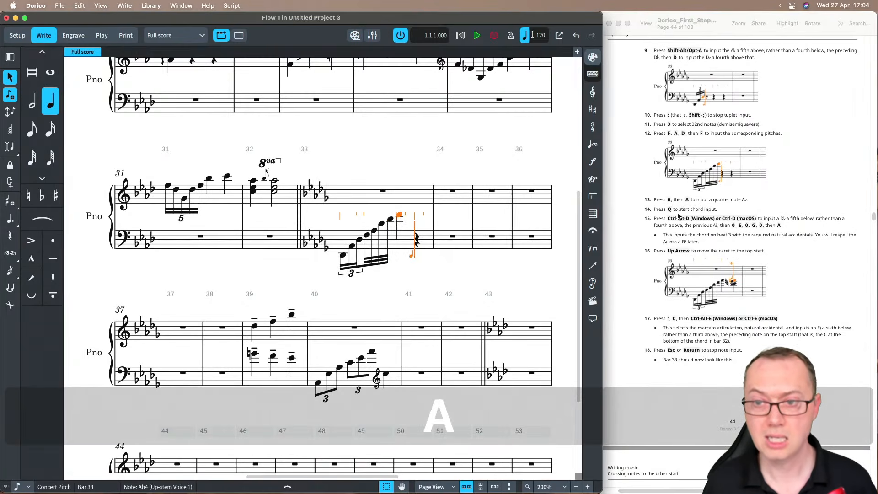
key("w")
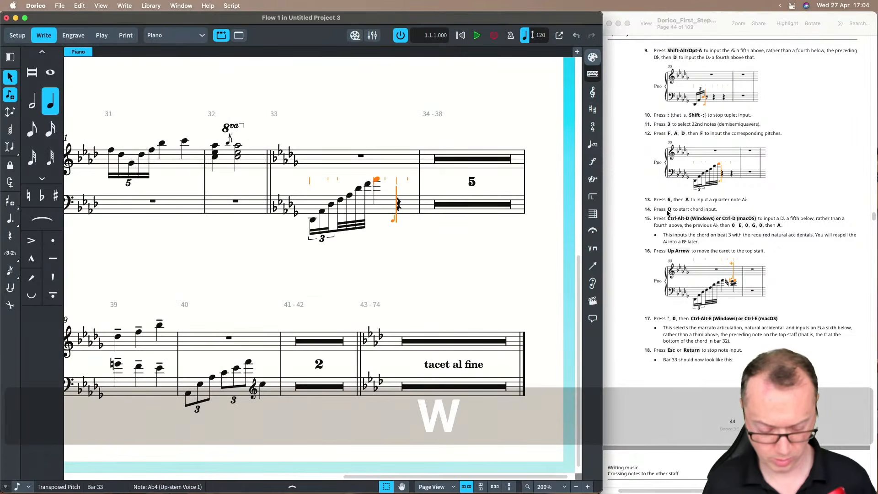
key("w")
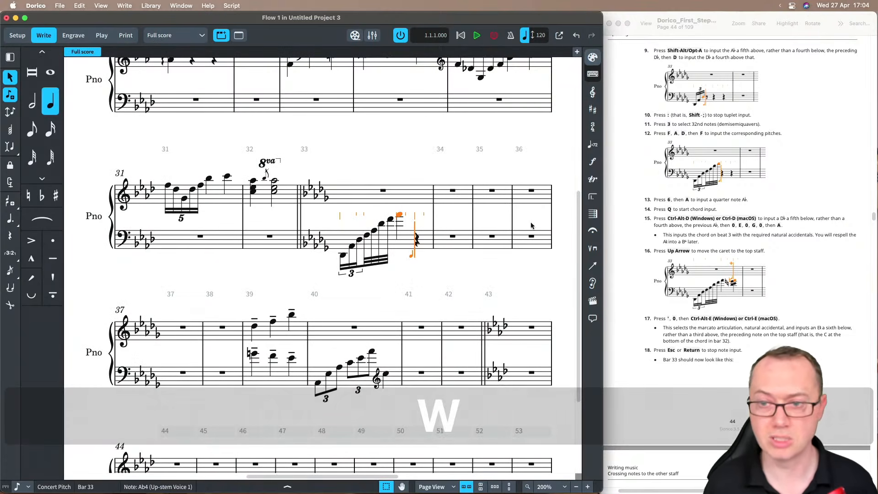
Step: Turn on chord input and add a quarter-note chord of Db4, E natural 4, G natural 4 and A natural 4 on beat 3 of bar 33
key("q")
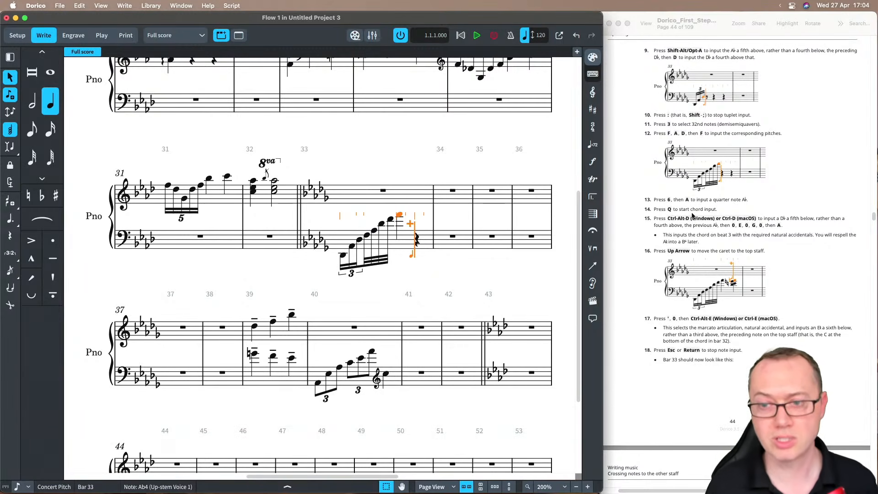
scroll(672, 215, "down", 3)
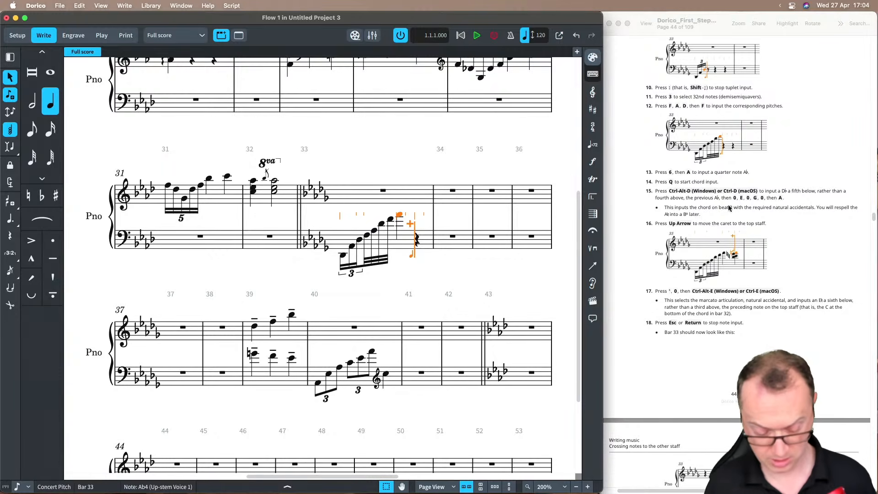
key("ctrl+d")
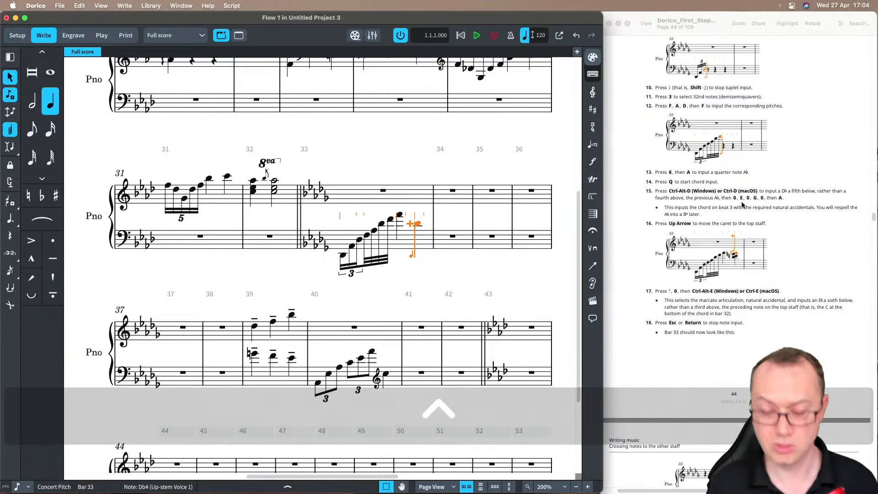
key("0")
key("e")
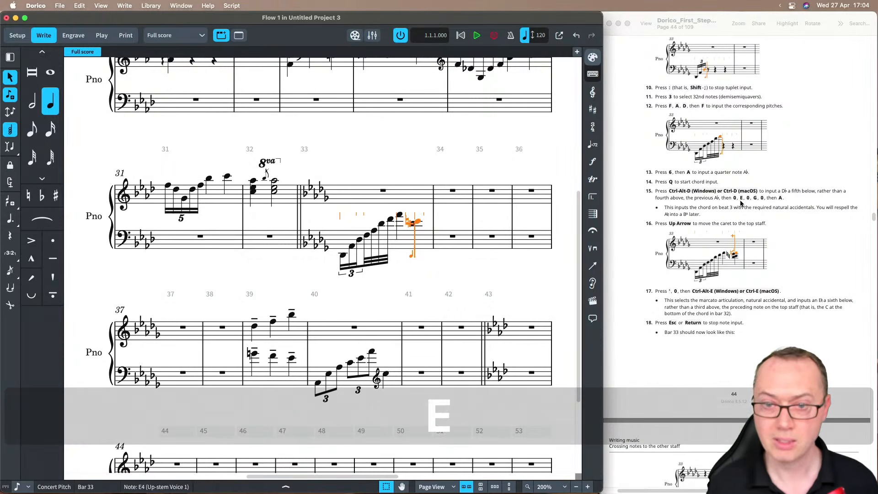
key("0")
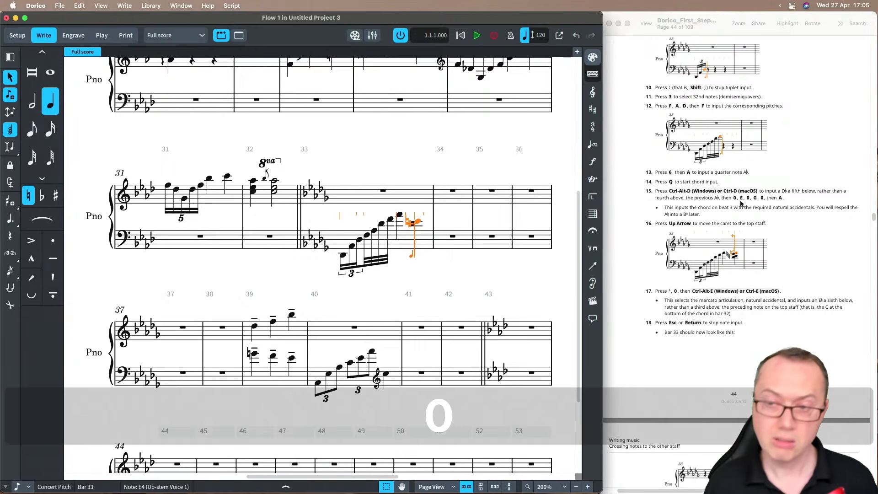
key("g")
key("0")
key("a")
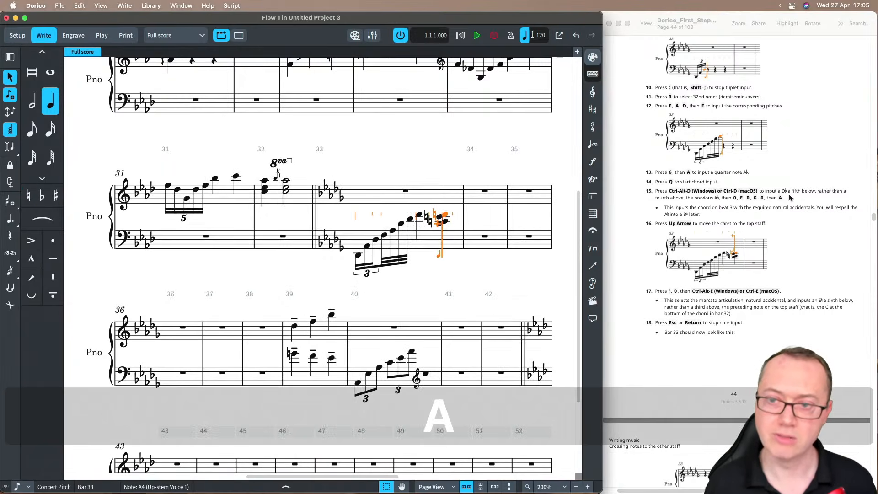
Step: Input a marcato quarter note E natural 5 on beat 3 of bar 33's top staff, and stop note input
scroll(681, 205, "down", 2)
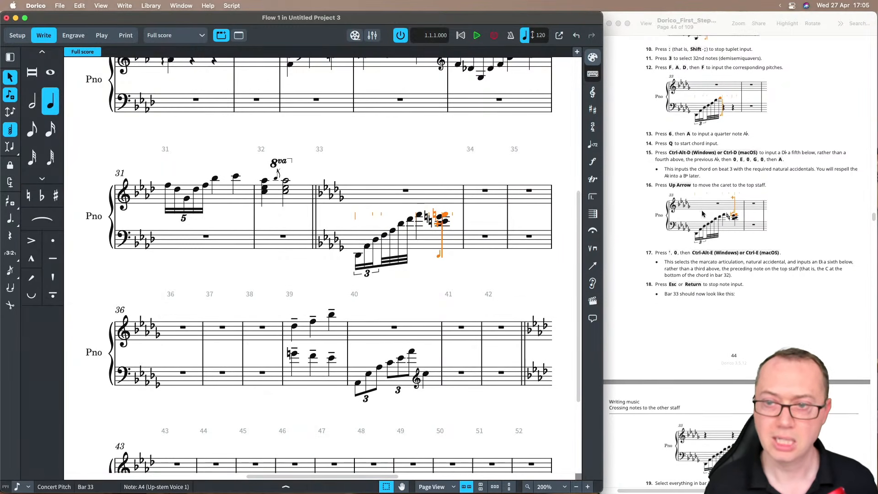
key("Up")
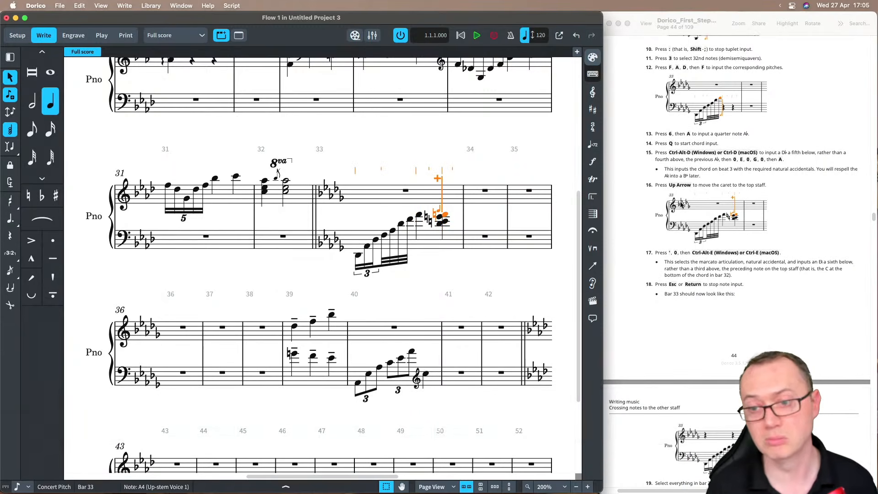
scroll(624, 247, "down", 2)
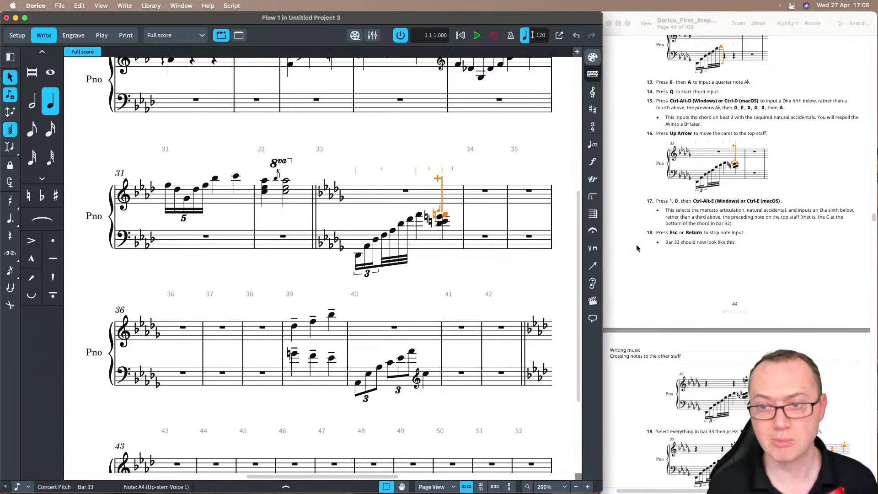
key("apostrophe")
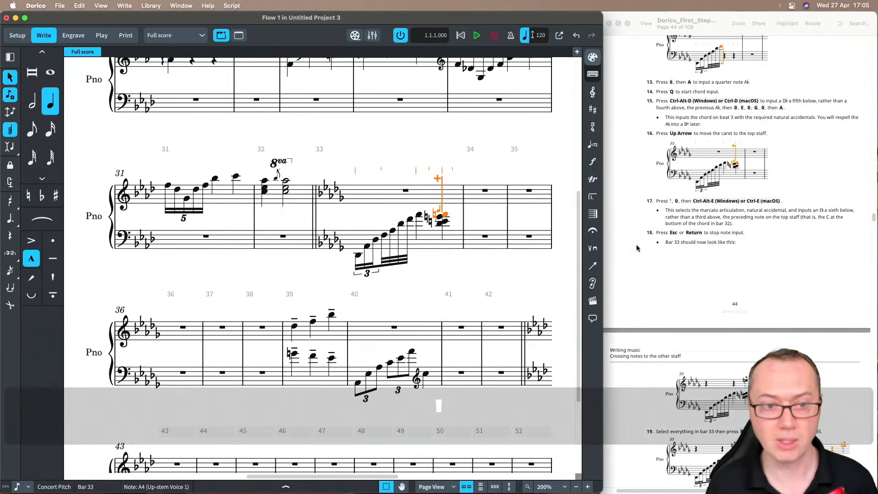
key("0")
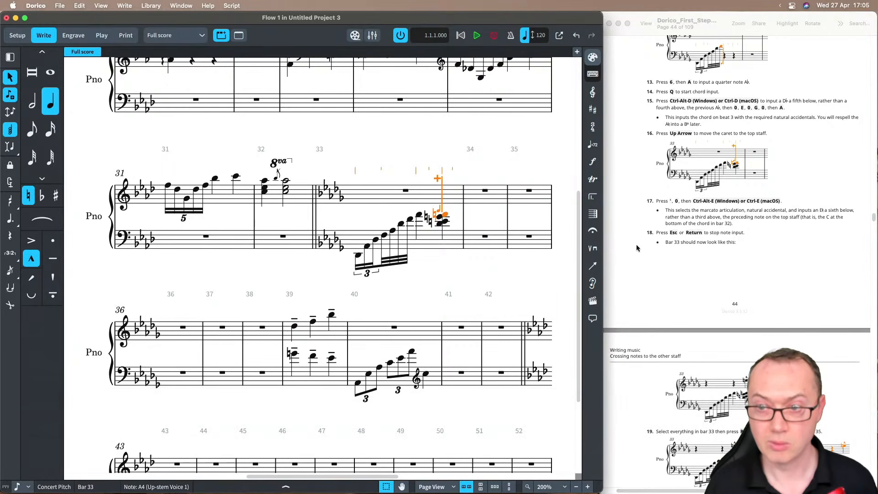
key("ctrl+alt+e")
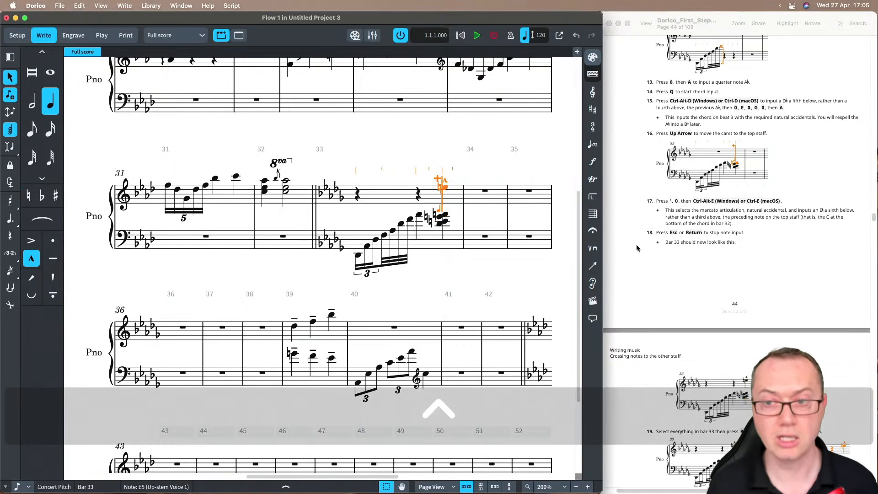
key("Return")
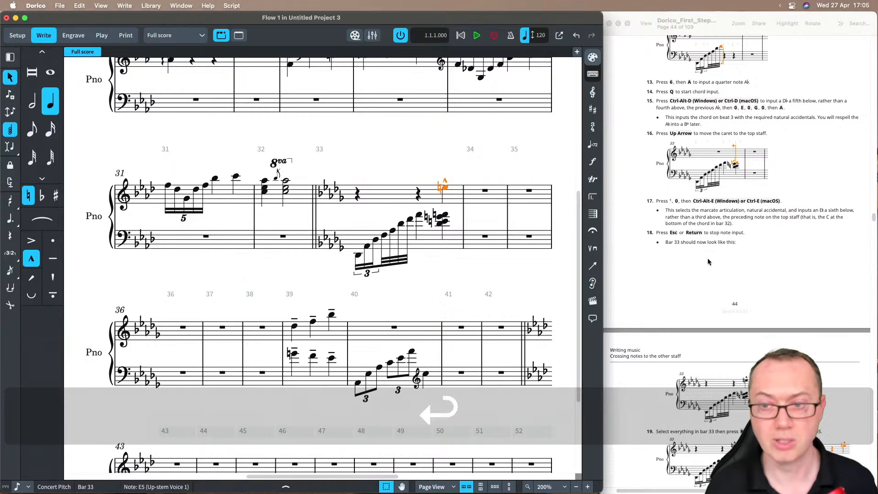
Step: Select everything in bar 33 on both staves and repeat it in bars 34 and 35
scroll(700, 253, "down", 3)
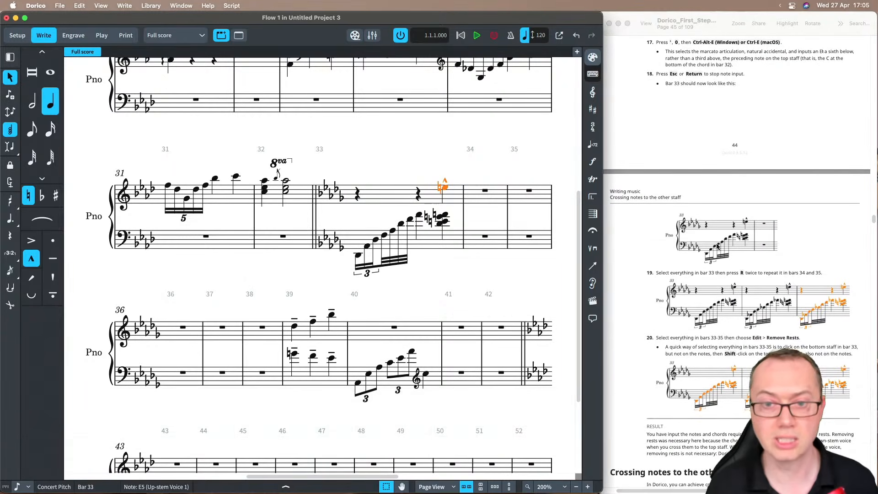
scroll(700, 253, "down", 3)
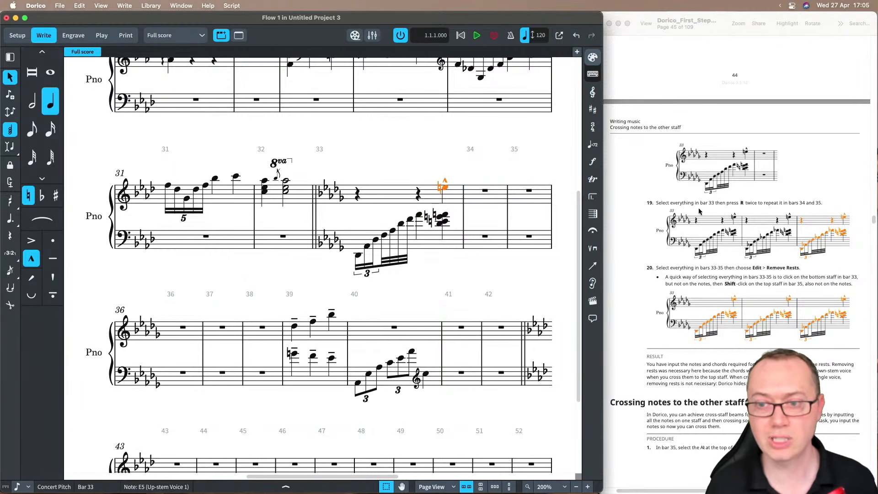
left_click(383, 195)
left_click(425, 244, "shift")
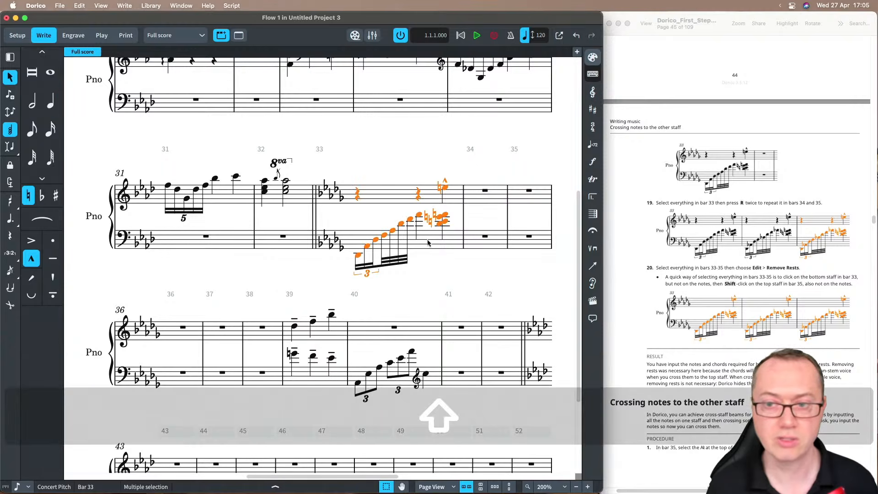
key("r")
key("r")
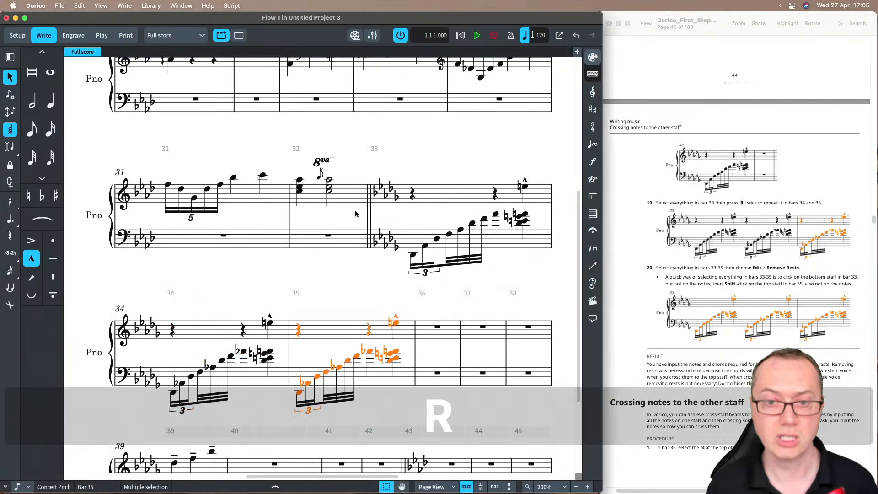
Step: Extend the selection to everything in bars 33-35 and remove the rests
scroll(347, 286, "down", 3)
scroll(739, 200, "down", 3)
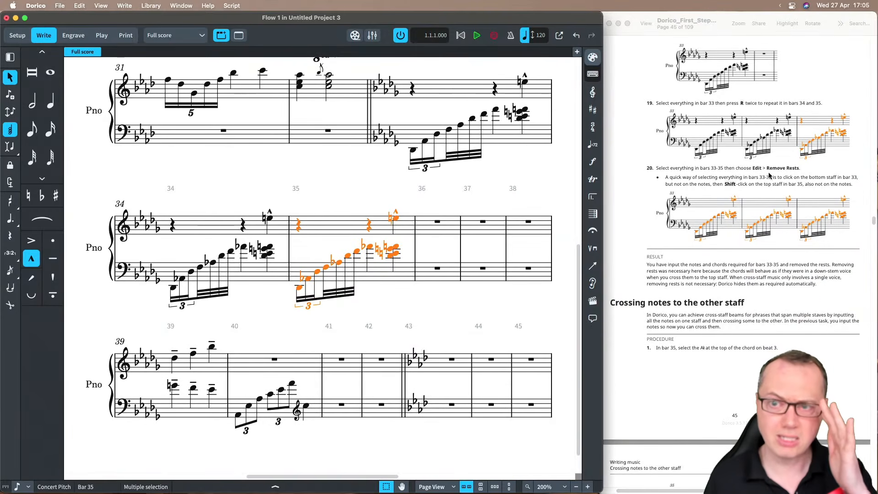
left_click(429, 95, "shift")
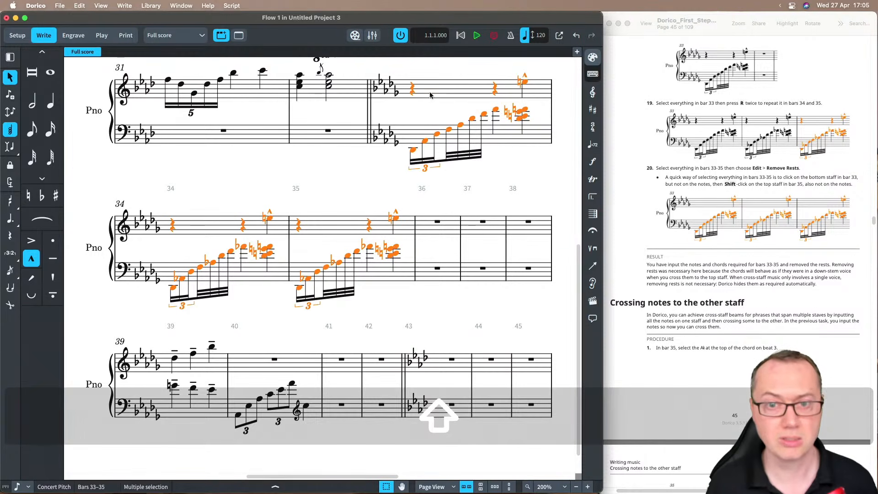
left_click(76, 6)
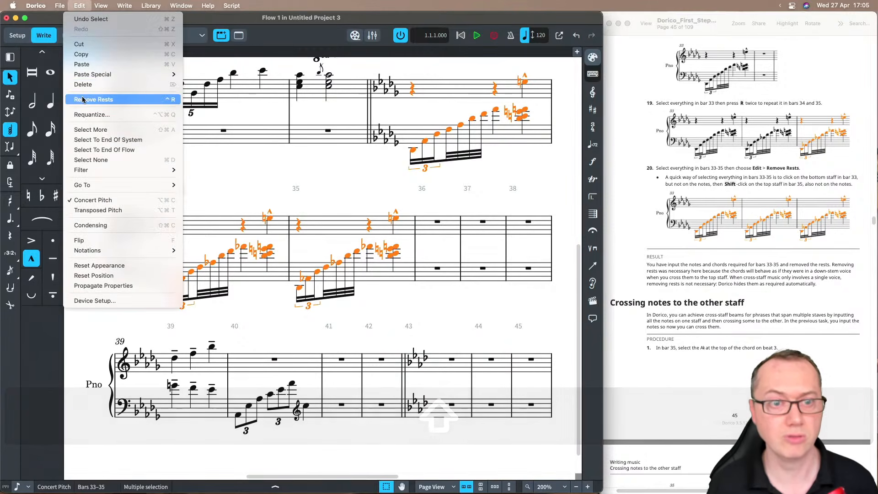
left_click(94, 95)
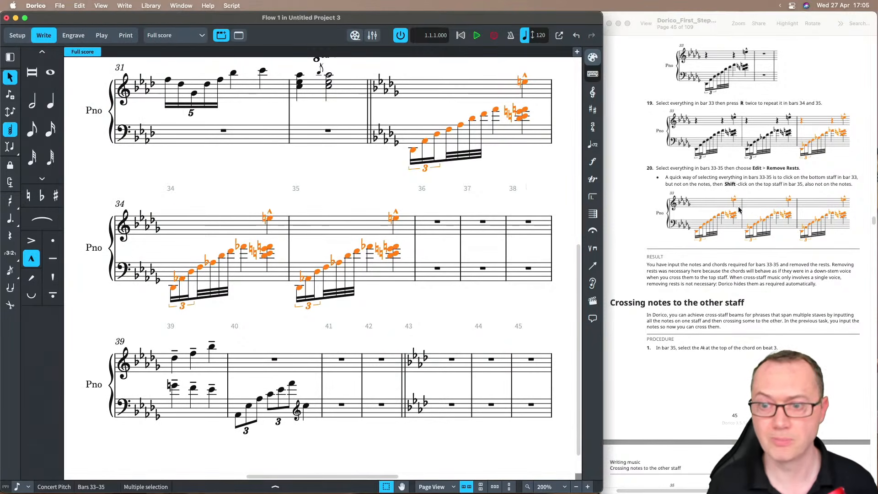
Step: Move the A natural at the top of bar 35's beat 3 chord to the staff above
scroll(650, 167, "down", 5)
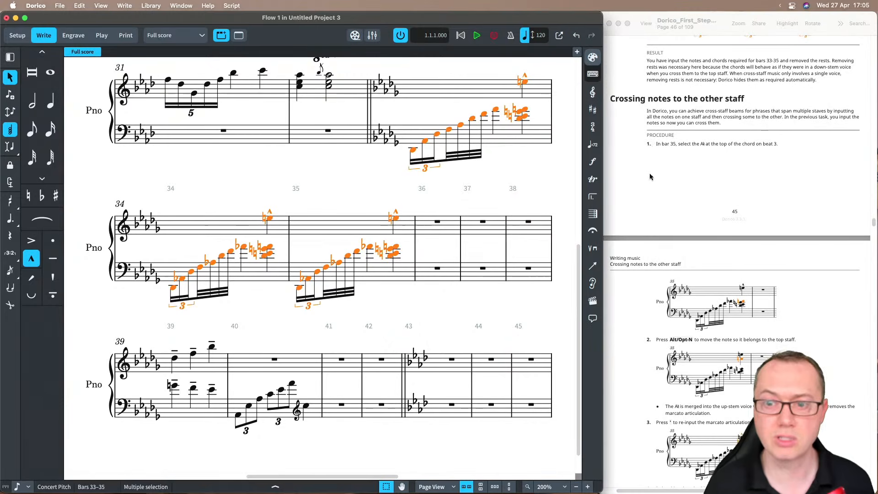
scroll(650, 166, "up", 2)
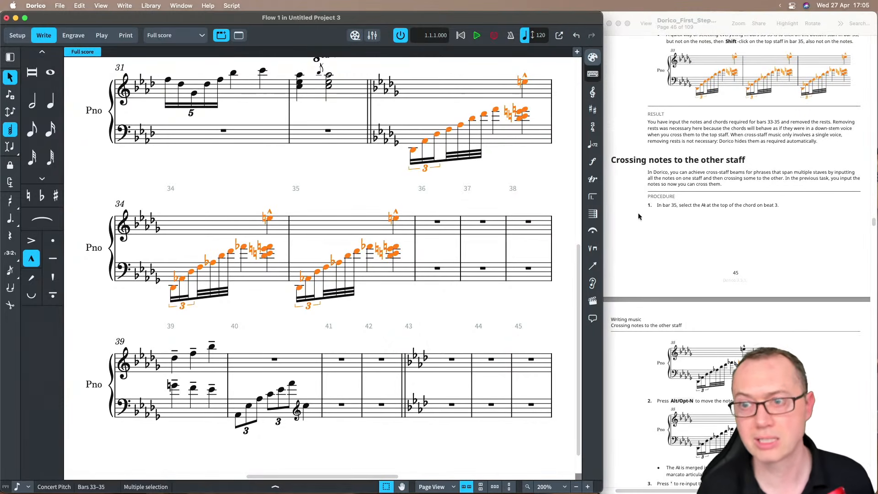
scroll(732, 183, "down", 5)
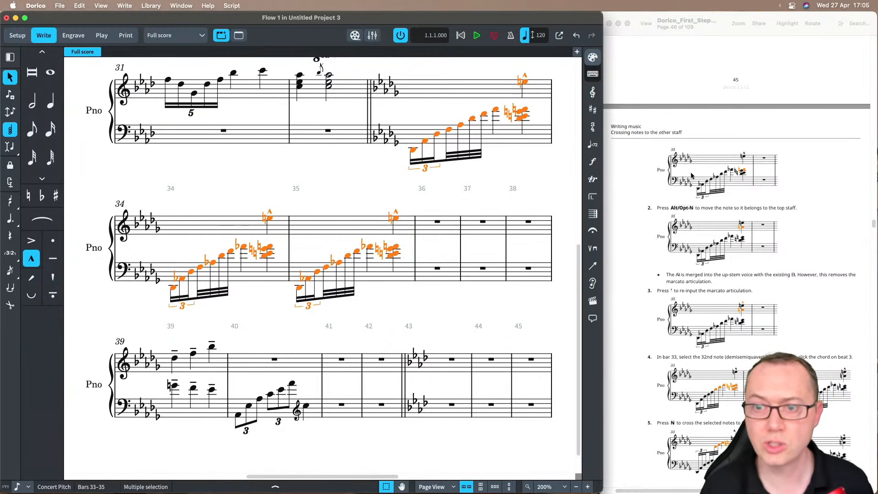
scroll(689, 159, "up", 2)
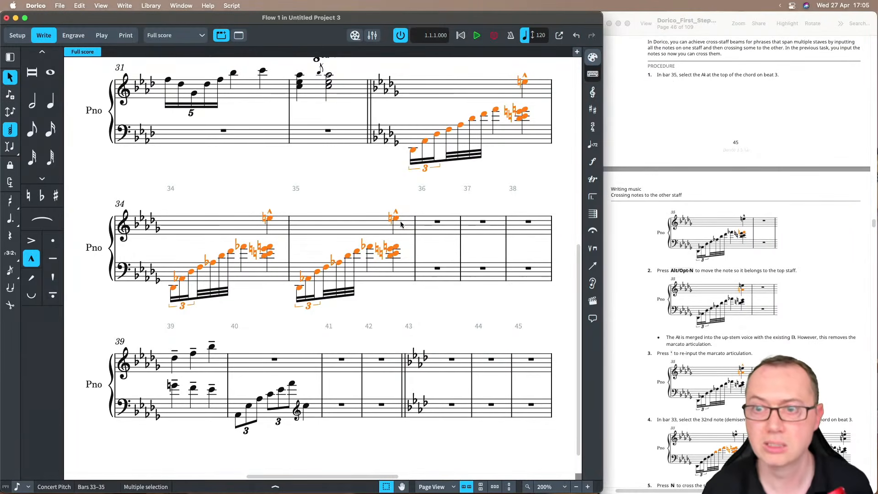
left_click(396, 248)
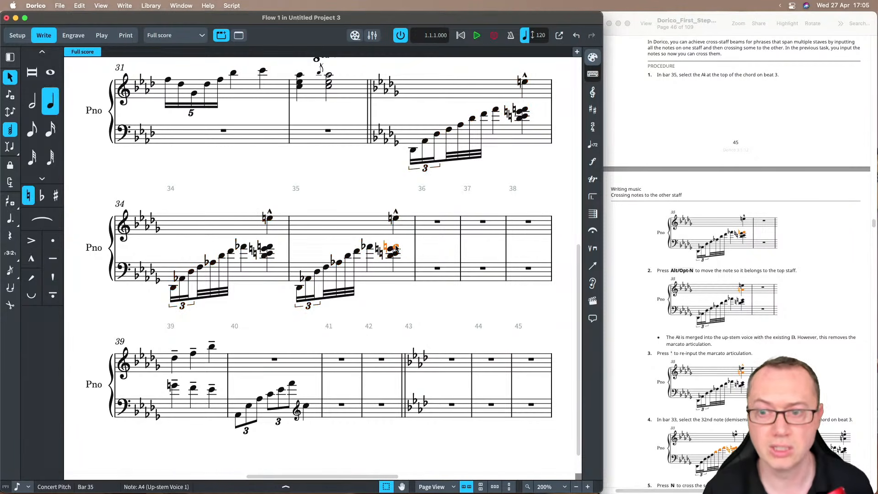
scroll(677, 228, "down", 3)
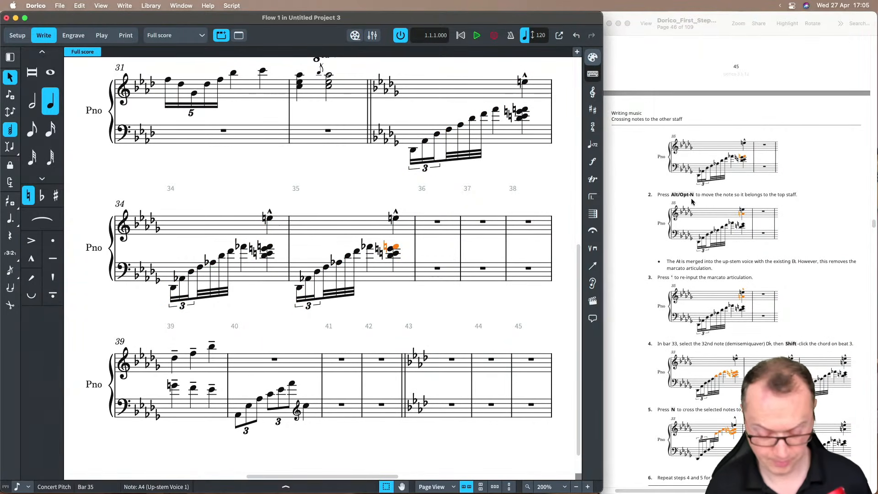
key("alt+n")
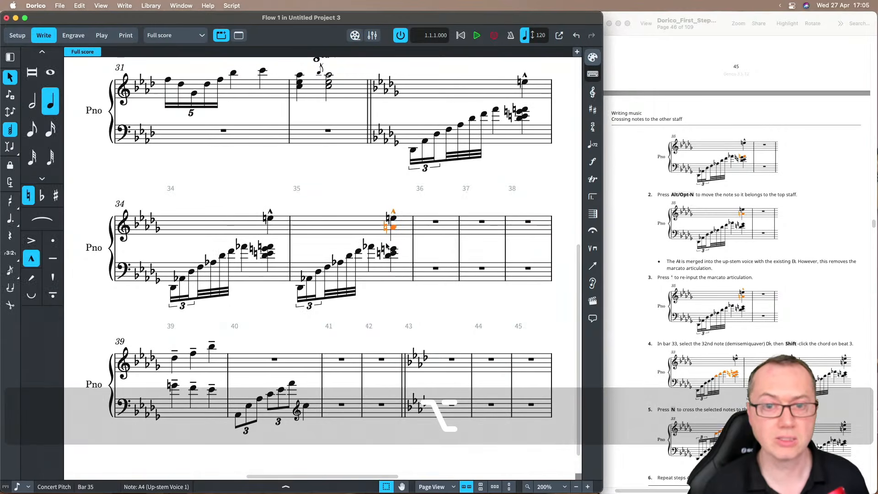
left_click(79, 5)
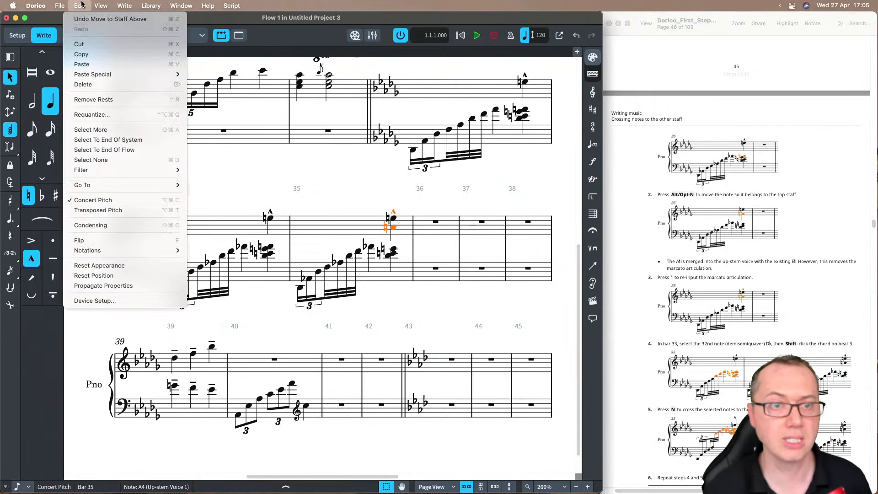
mouse_move(90, 75)
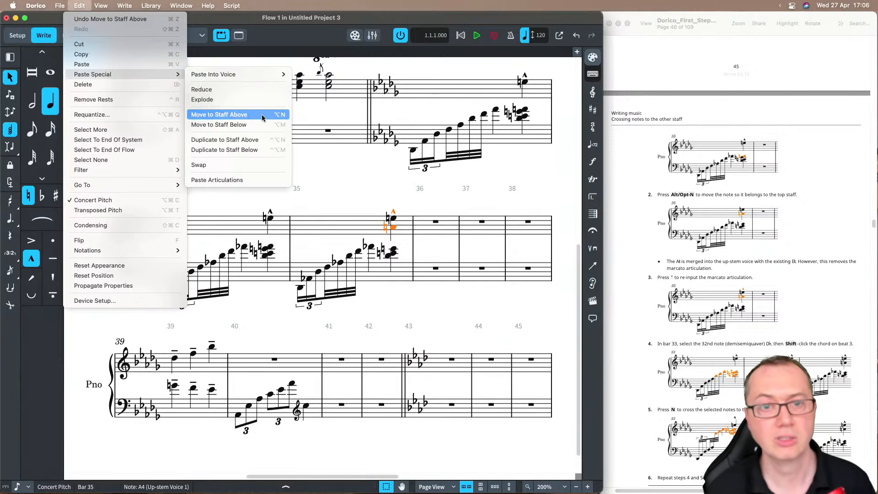
left_click(321, 153)
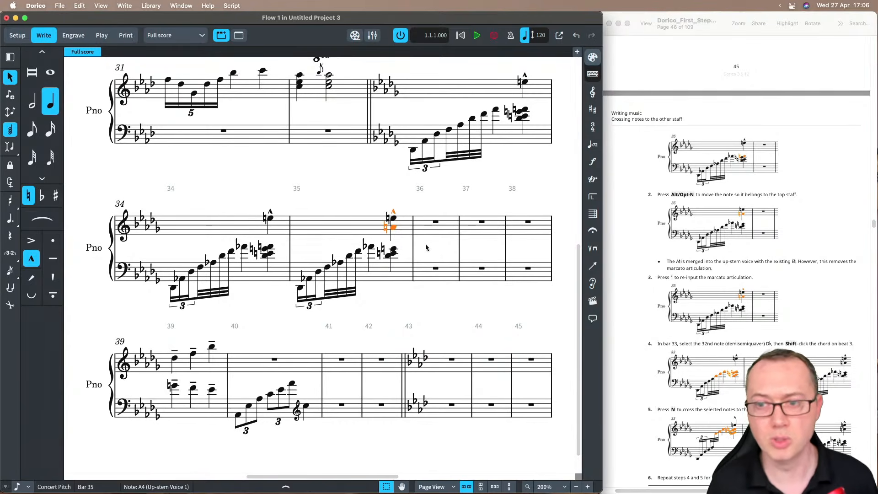
Step: Cross bar 33's notes from the 32nd note Db4 through the beat 3 chord to the staff above
scroll(439, 233, "down", 2)
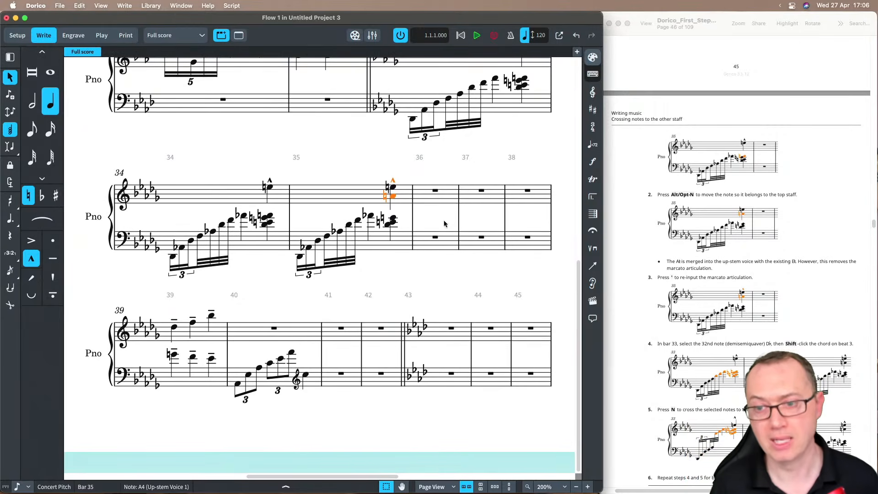
scroll(631, 248, "down", 3)
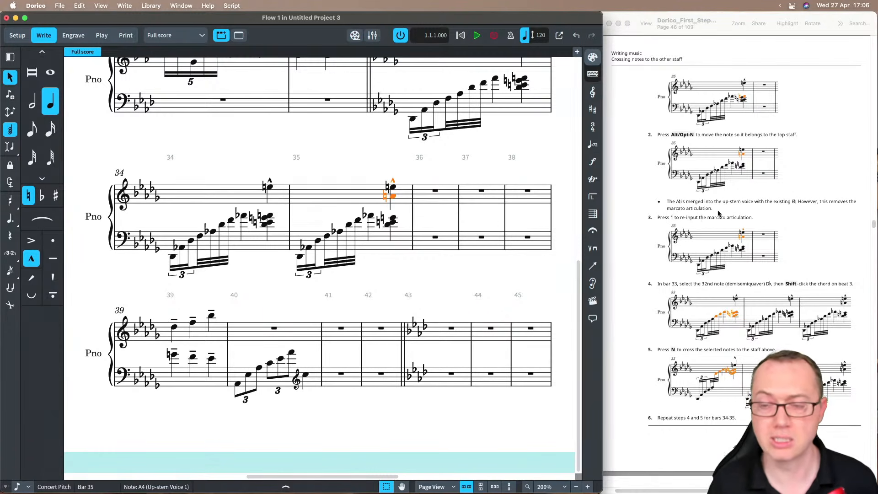
scroll(686, 205, "down", 3)
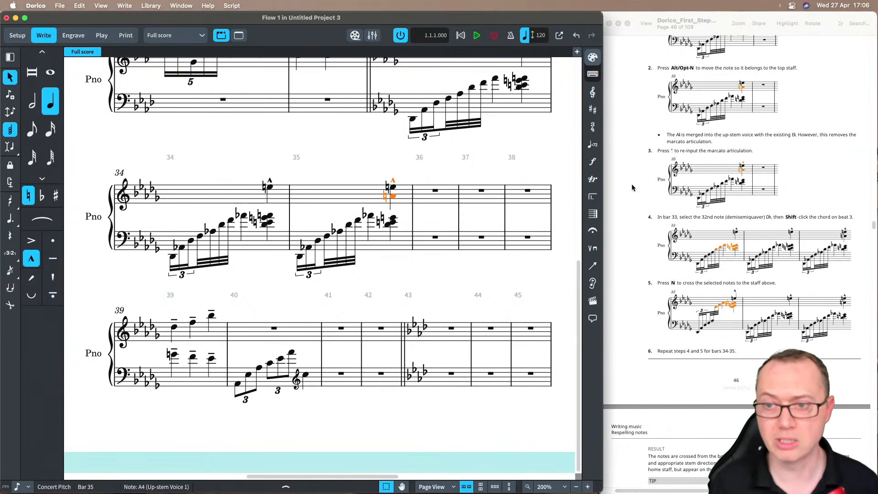
scroll(626, 199, "down", 3)
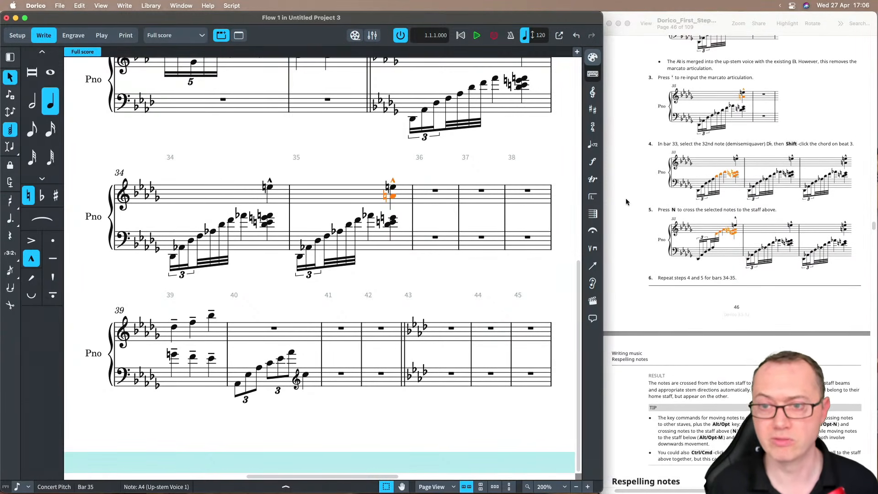
scroll(629, 182, "right", 2)
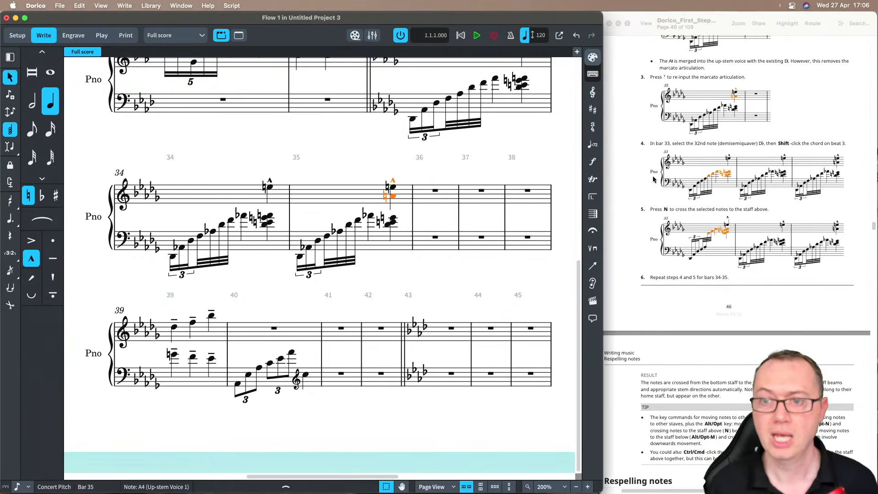
scroll(463, 139, "up", 3)
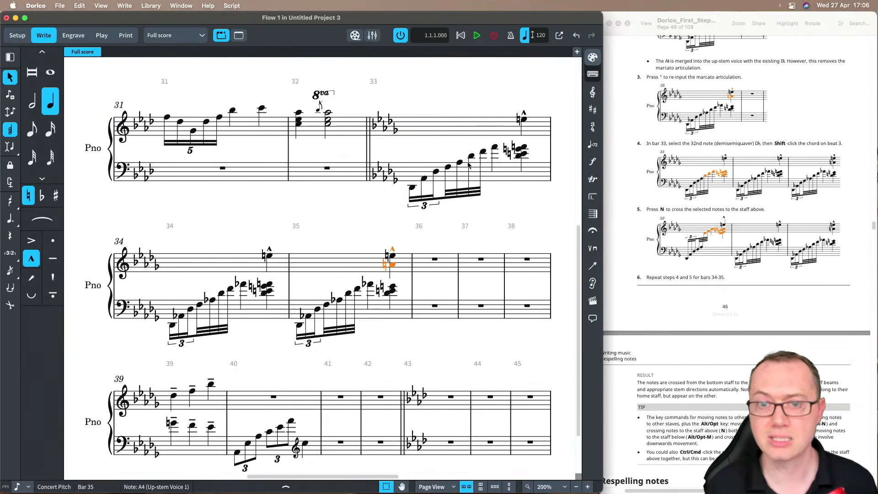
left_click(472, 158)
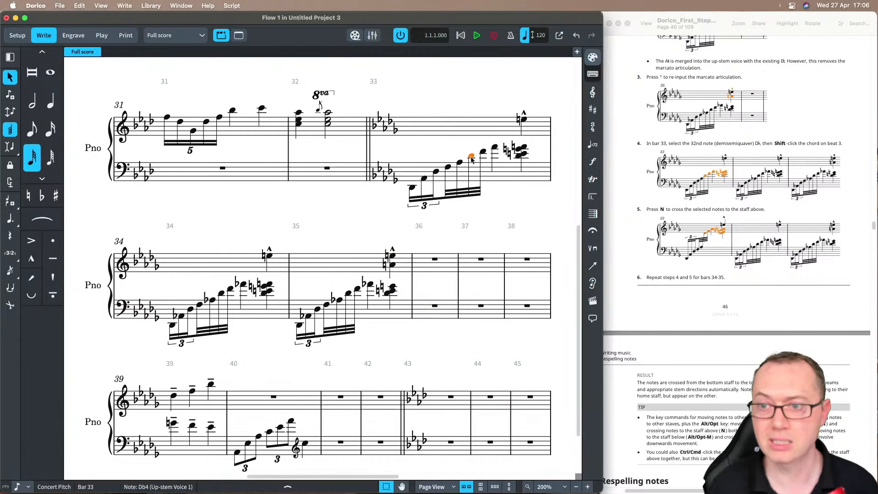
left_click(523, 149, "shift")
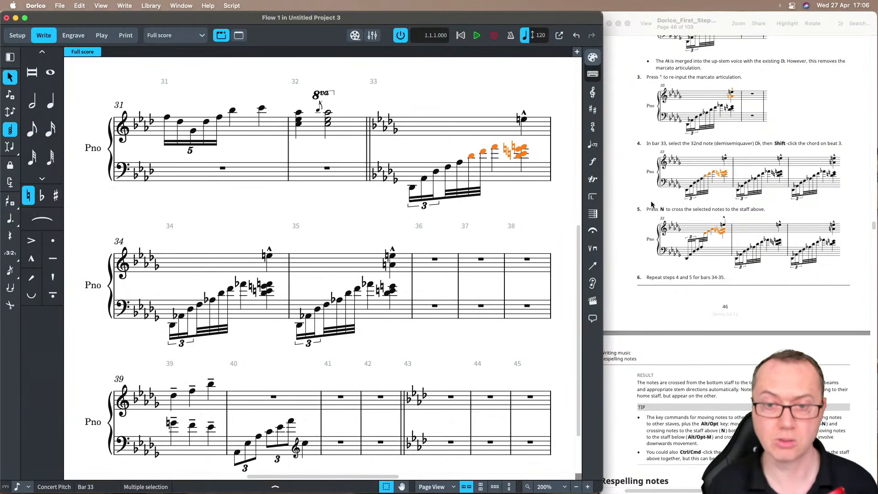
key("n")
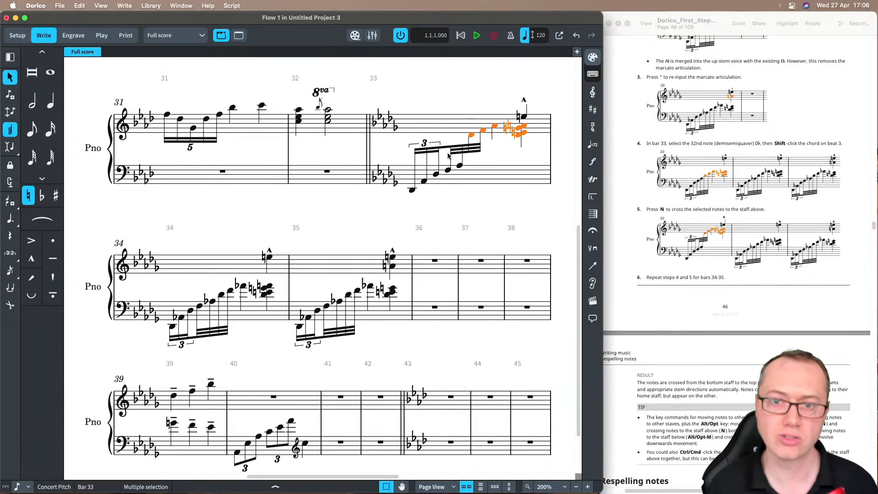
scroll(672, 202, "down", 5)
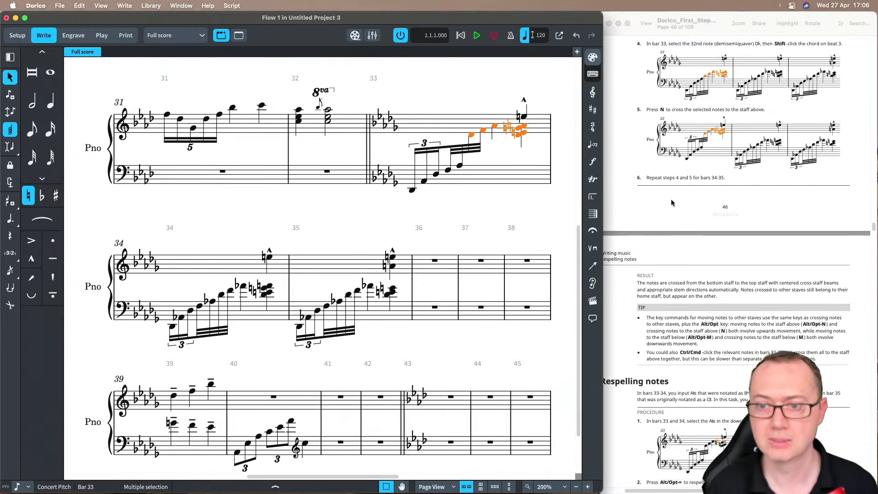
Step: Cross bar 34's bottom-staff notes from the 32nd note Db4 through the beat 3 chord to the staff above
scroll(627, 249, "down", 3)
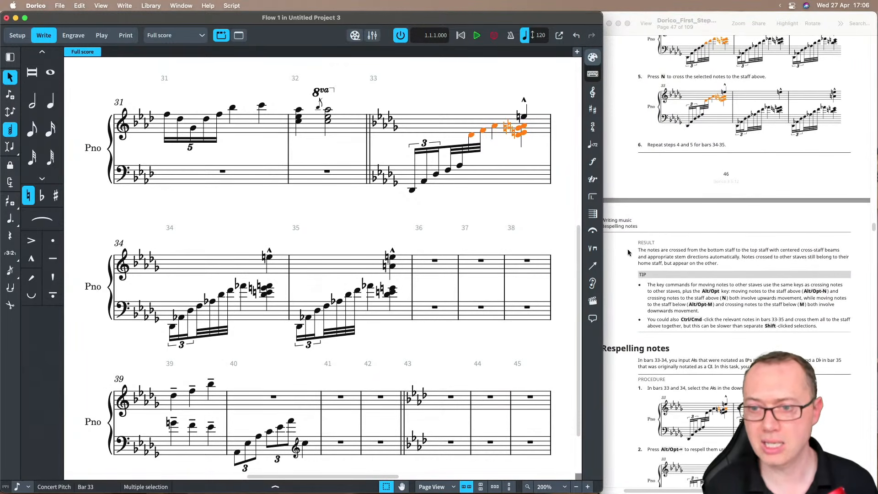
scroll(627, 249, "up", 7)
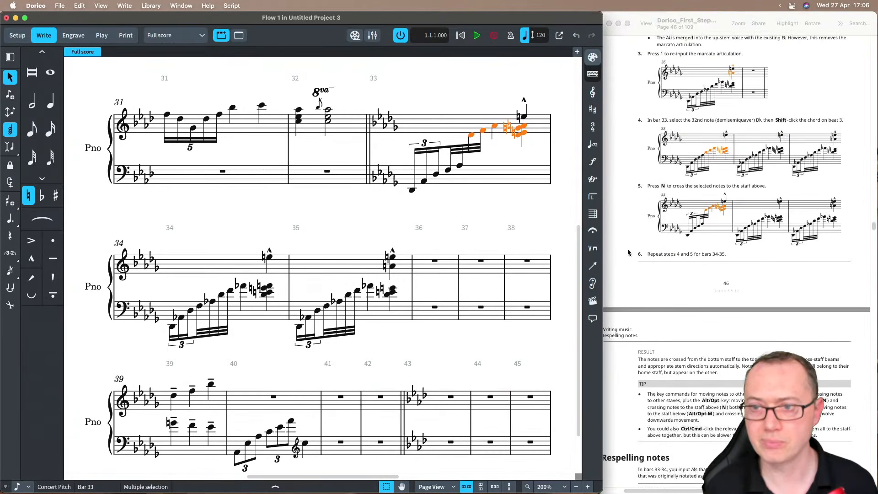
scroll(714, 264, "down", 2)
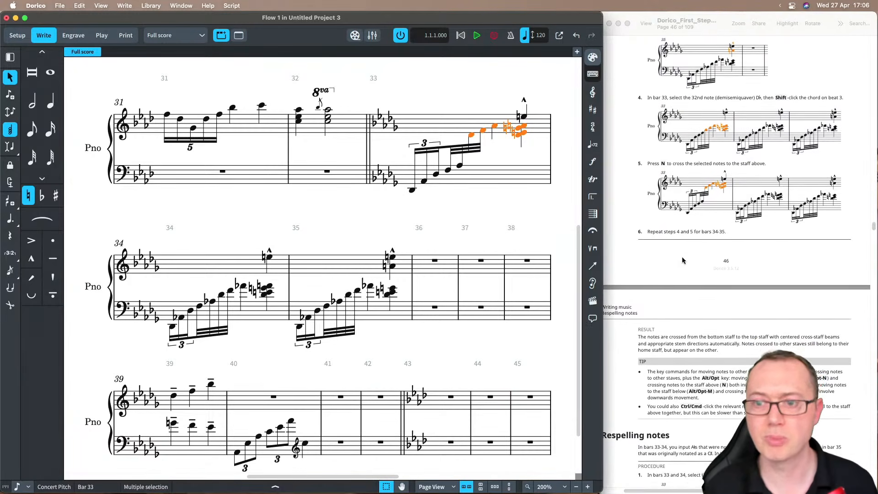
left_click(221, 294)
left_click(270, 289, "shift")
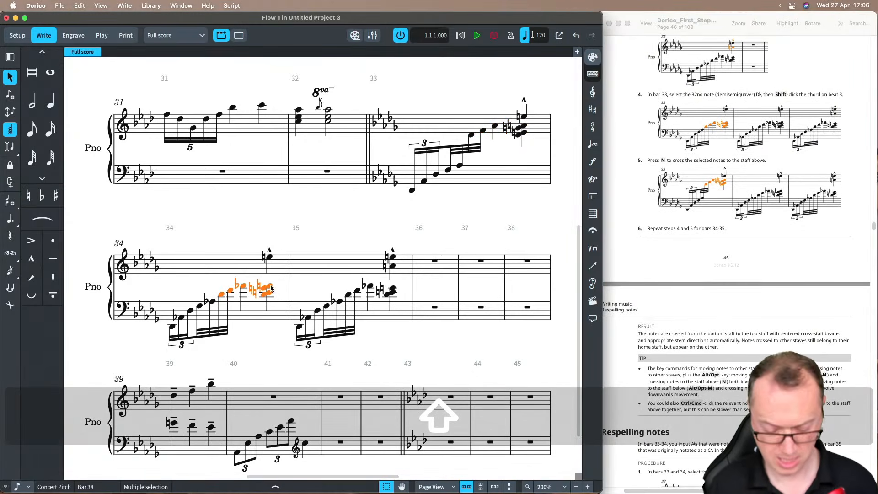
key("n")
Step: Cross bar 35's bottom-staff notes from the 32nd note Db4 through the beat 3 chord to the staff above
left_click(349, 298)
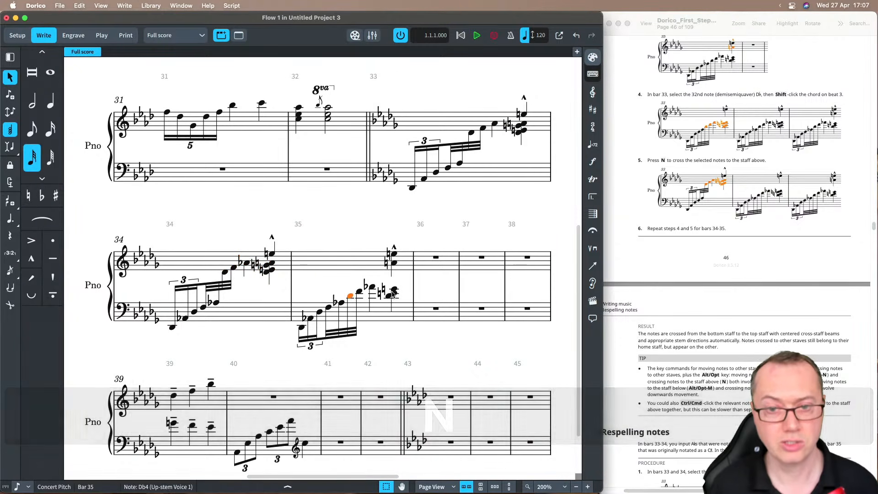
left_click(394, 293, "shift")
key("n")
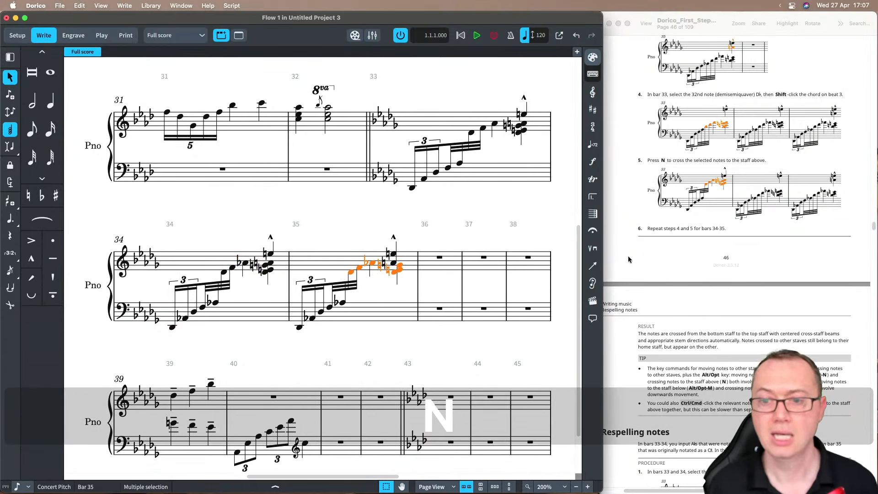
Step: Respell the A naturals in bars 33 and 34's down-stem beat 3 chords as B double flats, and bar 35's bottom D flat as C sharp
scroll(717, 233, "down", 10)
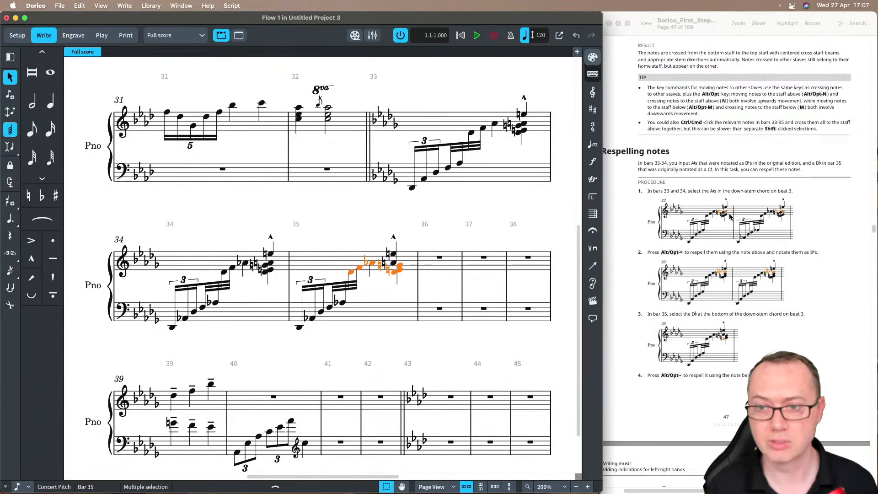
scroll(731, 218, "down", 2)
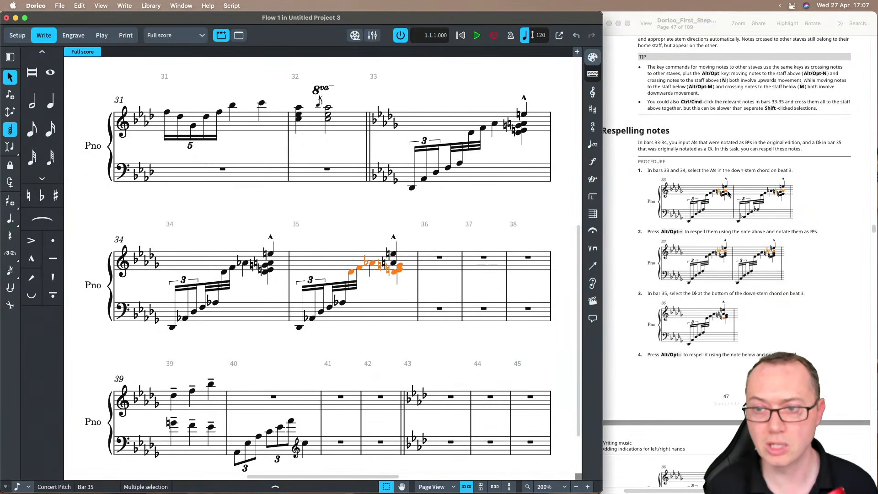
left_click(524, 125)
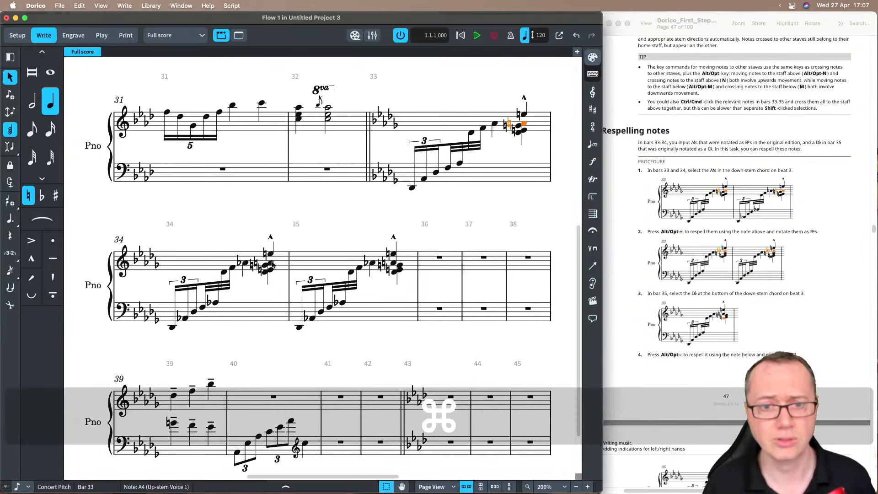
left_click(271, 264, "super")
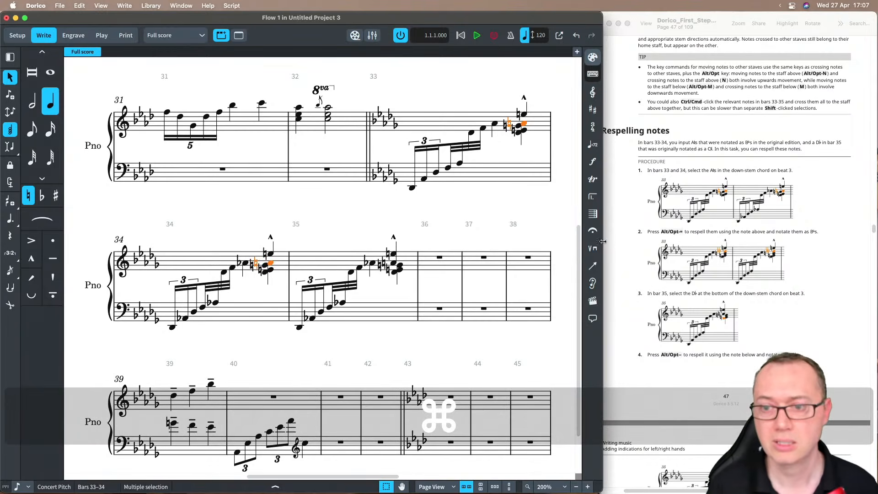
scroll(663, 243, "down", 1)
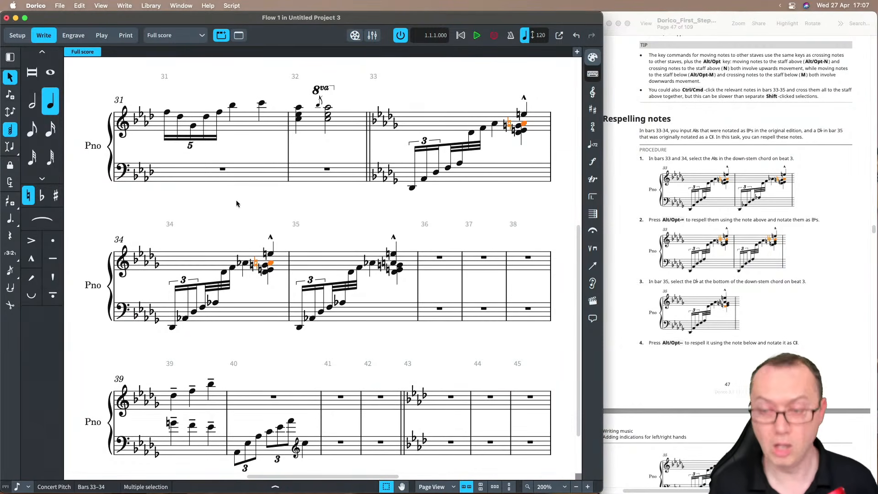
key("alt+equal")
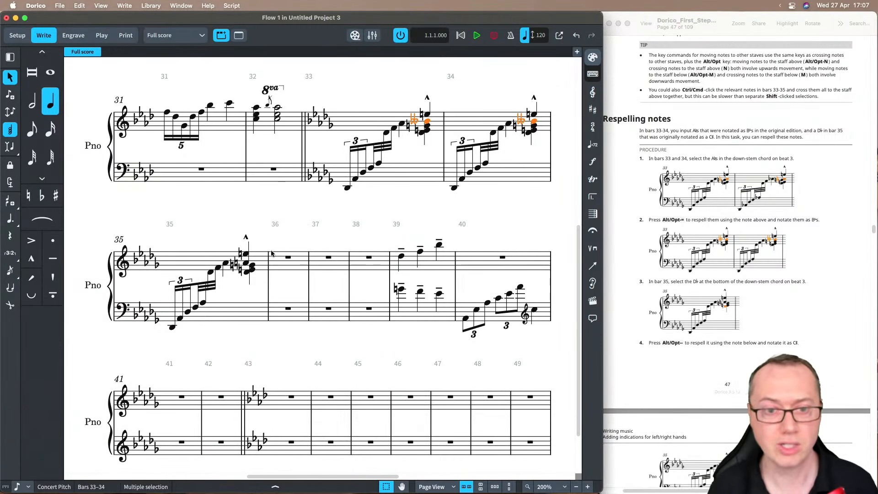
left_click(247, 273)
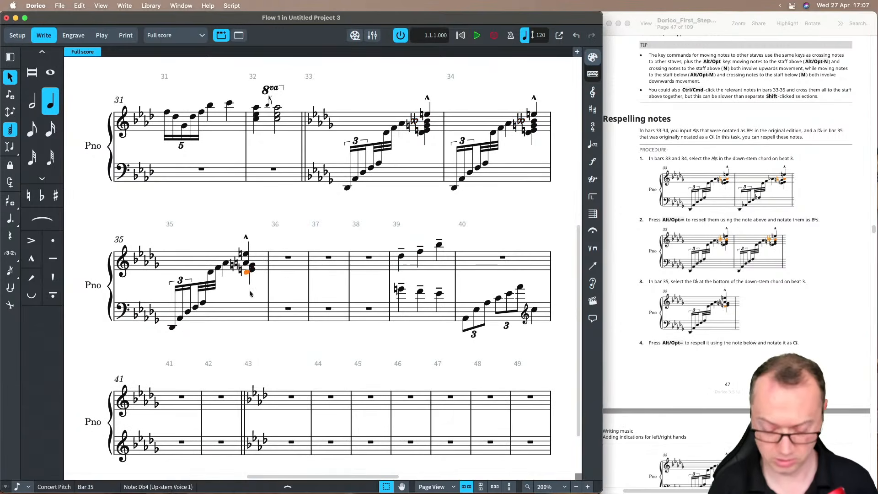
key("alt+minus")
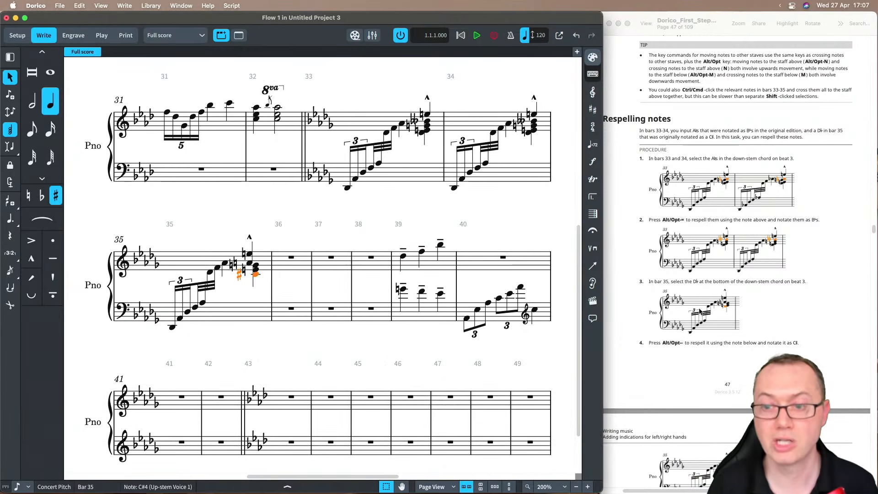
Step: Add the italic staff text "l.H." at the B flat on beat 2 of bar 30 on the top staff
scroll(733, 305, "down", 5)
scroll(733, 305, "down", 4)
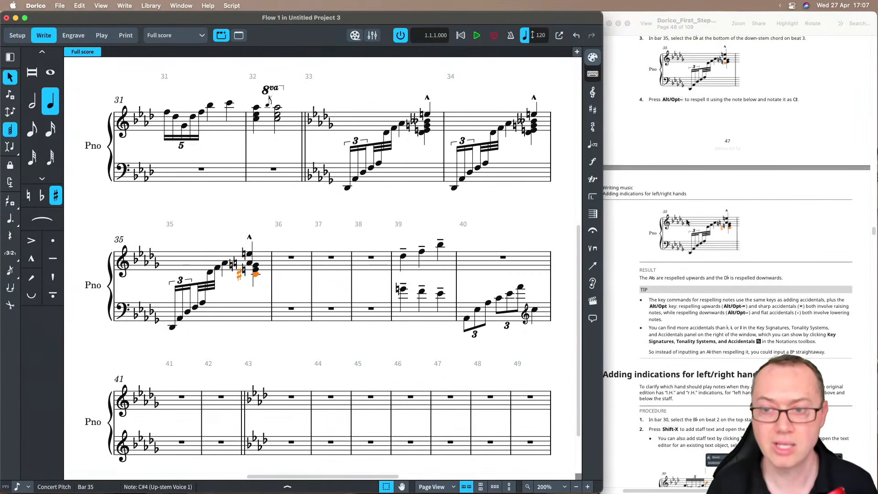
scroll(709, 273, "down", 3)
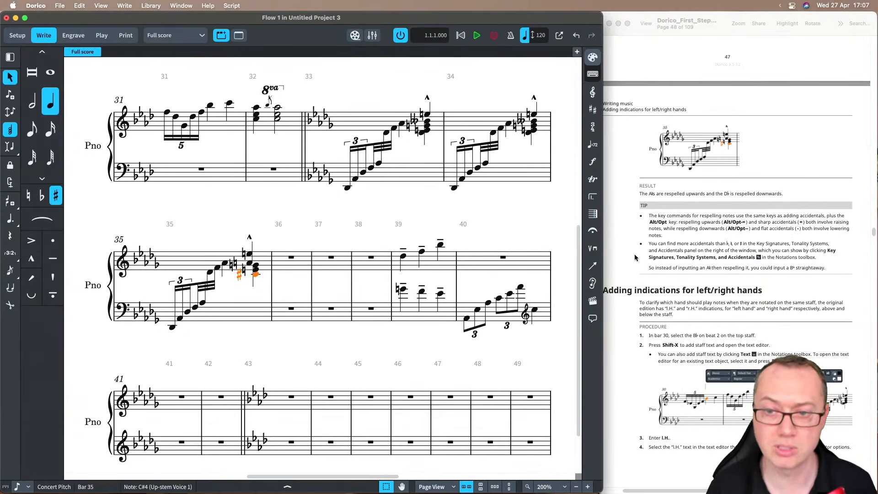
scroll(634, 257, "down", 4)
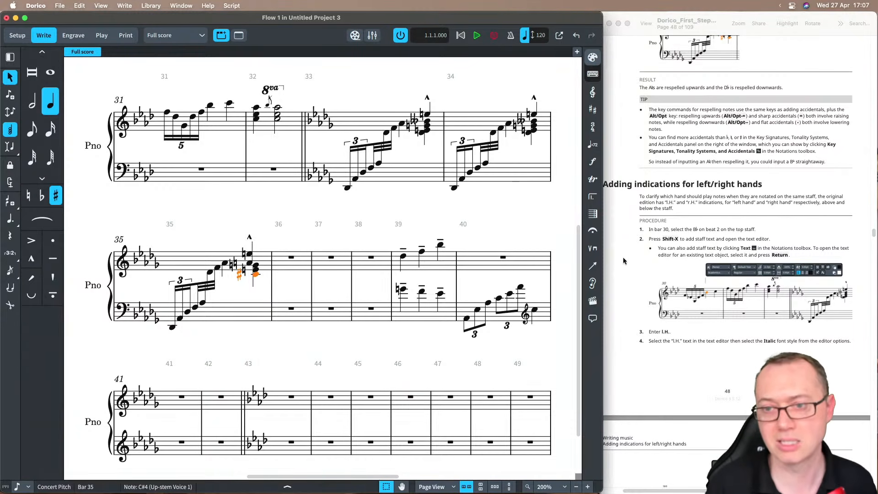
scroll(624, 265, "down", 3)
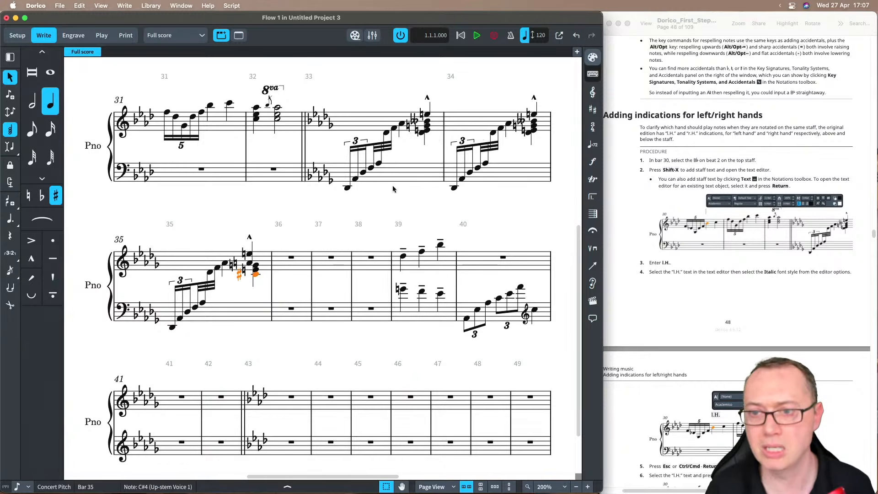
scroll(392, 186, "up", 5)
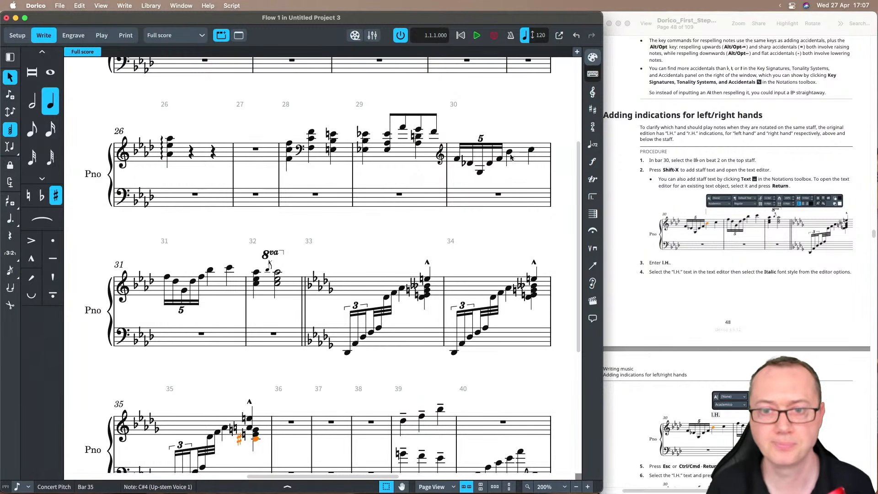
left_click(510, 153)
scroll(494, 169, "up", 2)
scroll(490, 173, "right", 1)
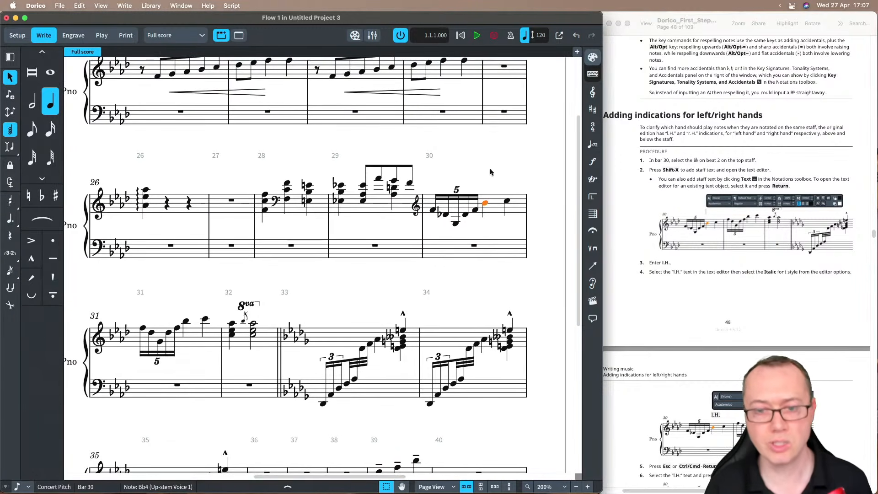
key("shift+x")
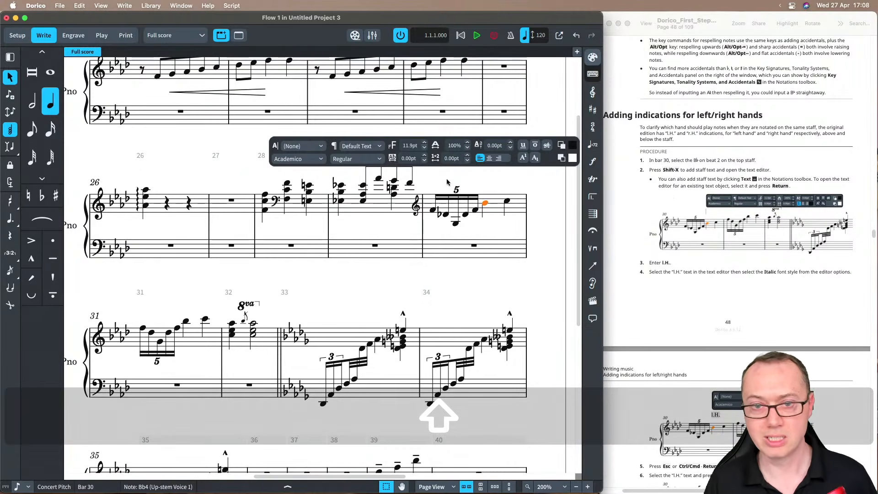
left_click(356, 159)
left_click(352, 182)
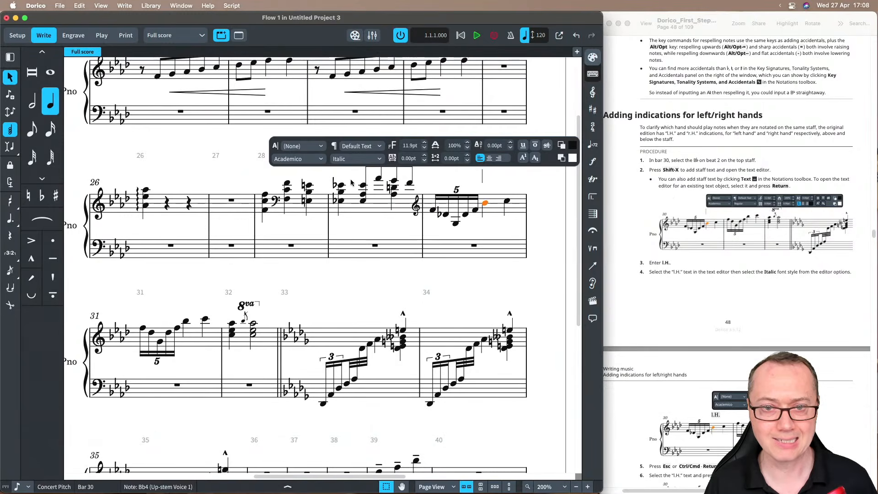
type("l")
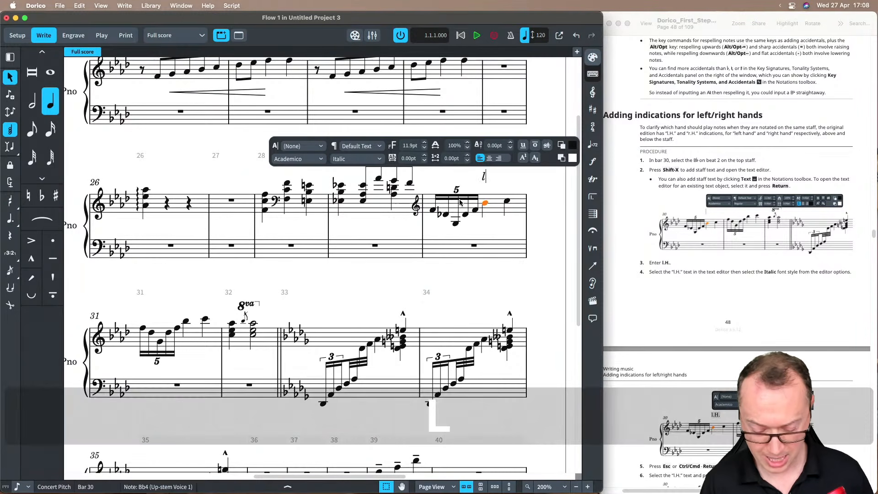
type(".H.")
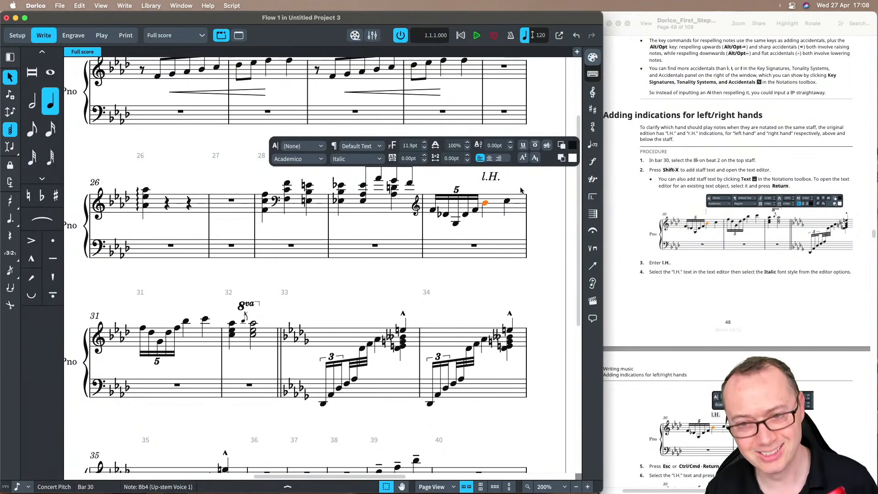
key("super+Return")
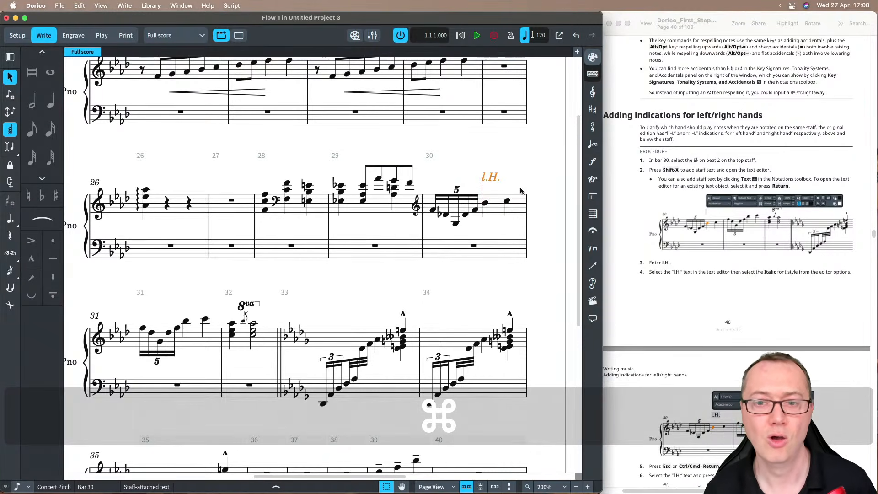
Step: Add the staff text "r.H." in italics at the C on beat 3 of bar 30
left_click(507, 201)
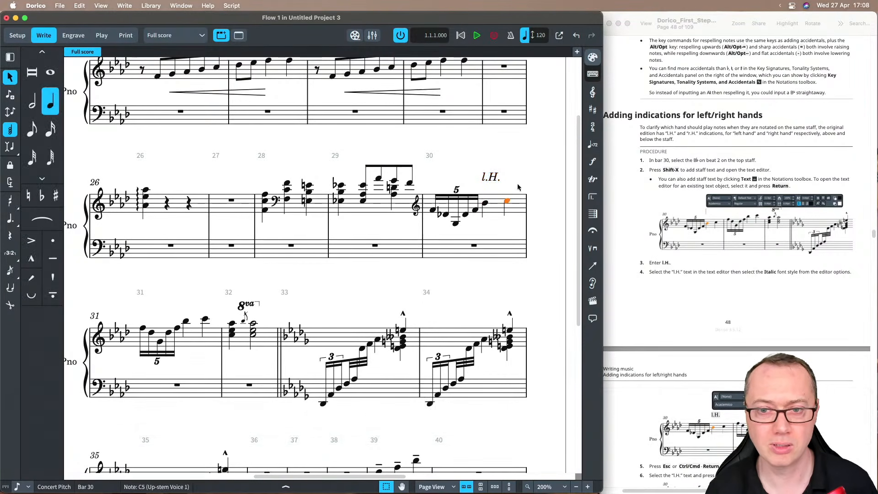
key("shift+x")
type("r.H")
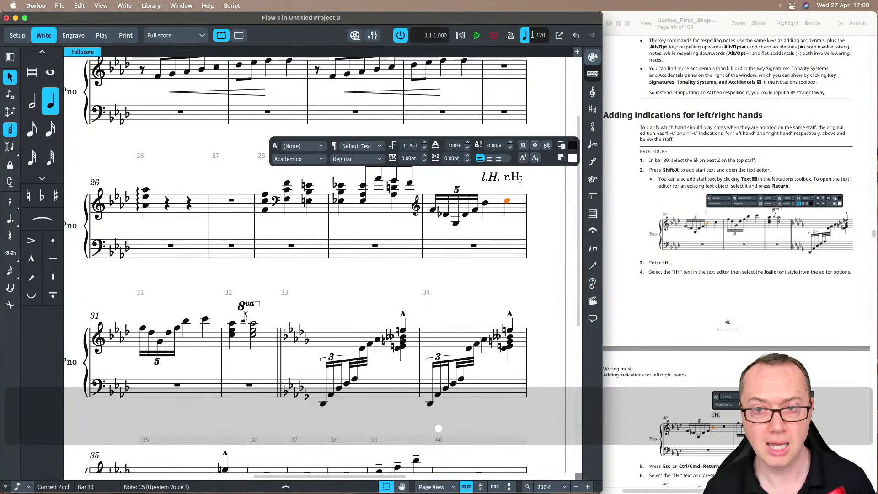
key("shift+Left")
key("shift+Left")
key("shift+Left")
key("shift+Left")
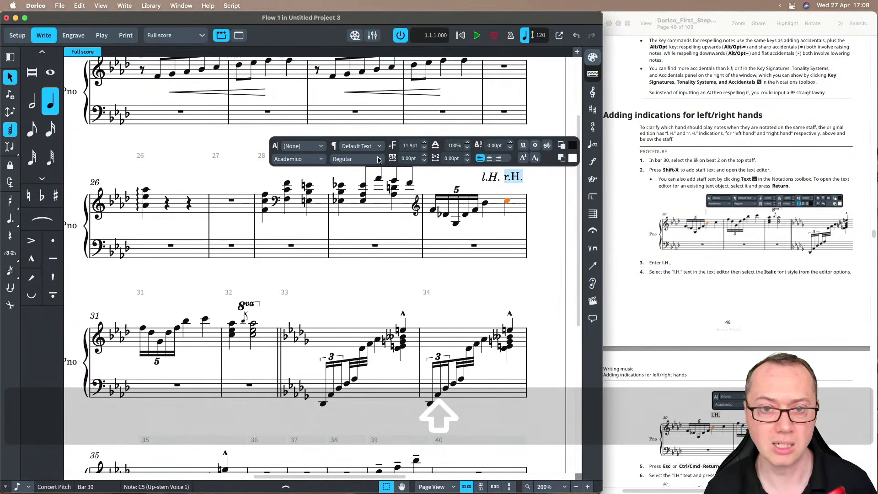
left_click(357, 159)
left_click(348, 169)
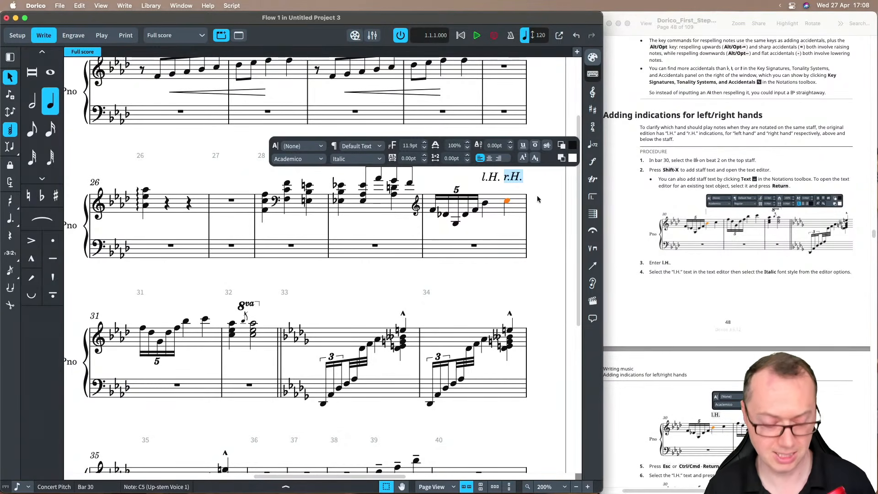
key("Escape")
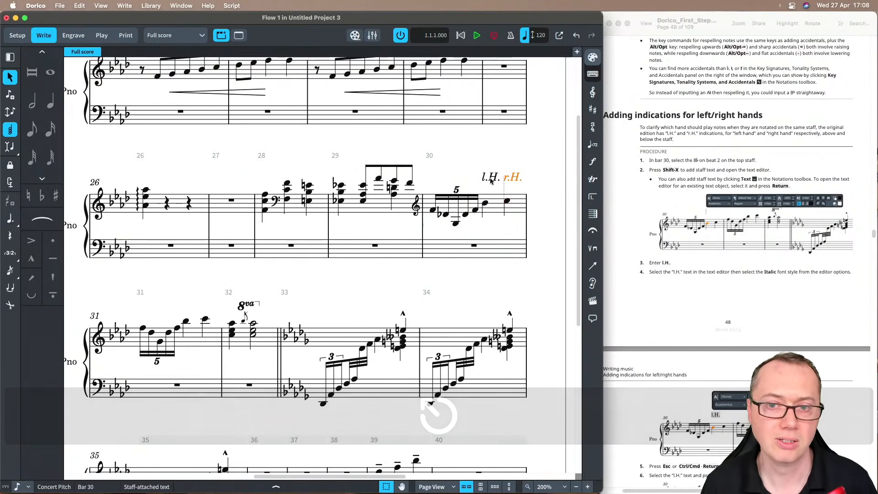
Step: Flip the "l.H." text in bar 30 below the top staff
key("Left")
scroll(652, 250, "down", 5)
scroll(652, 249, "down", 5)
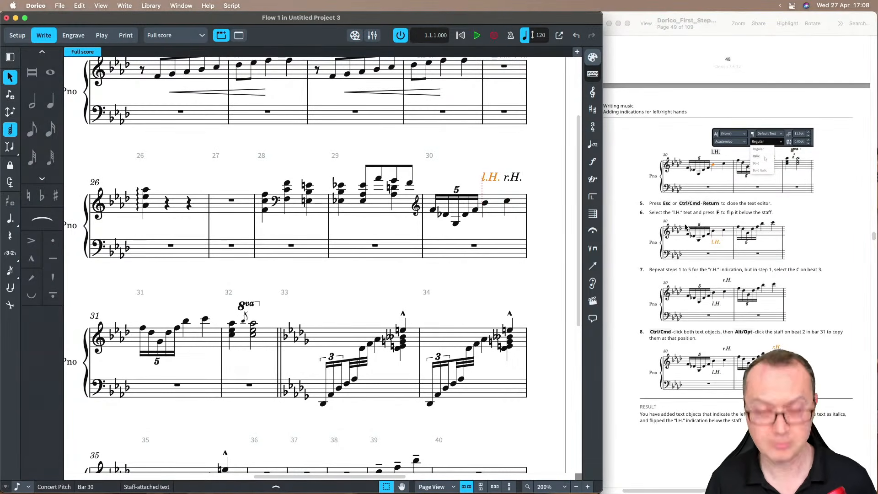
key("f")
Step: Copy both the "l.H." and "r.H." texts from bar 30 to beat 2 of bar 31 on the top staff
scroll(476, 229, "down", 2)
left_click(508, 145, "super")
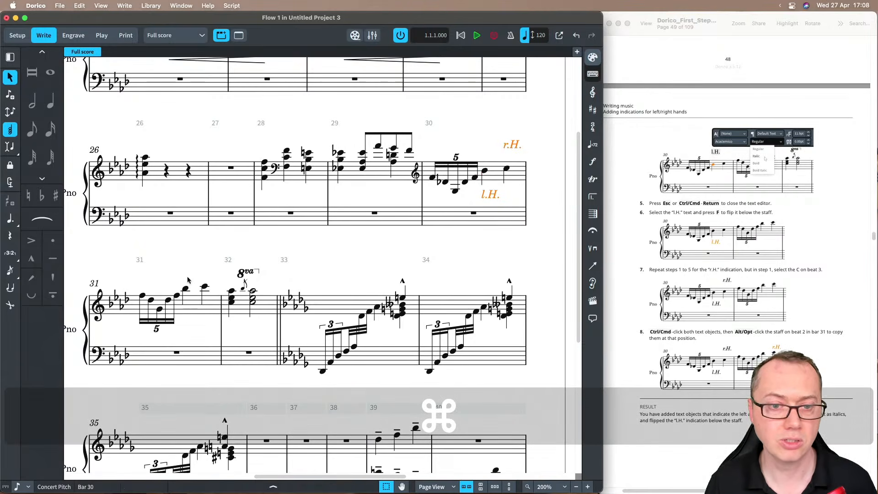
key("alt")
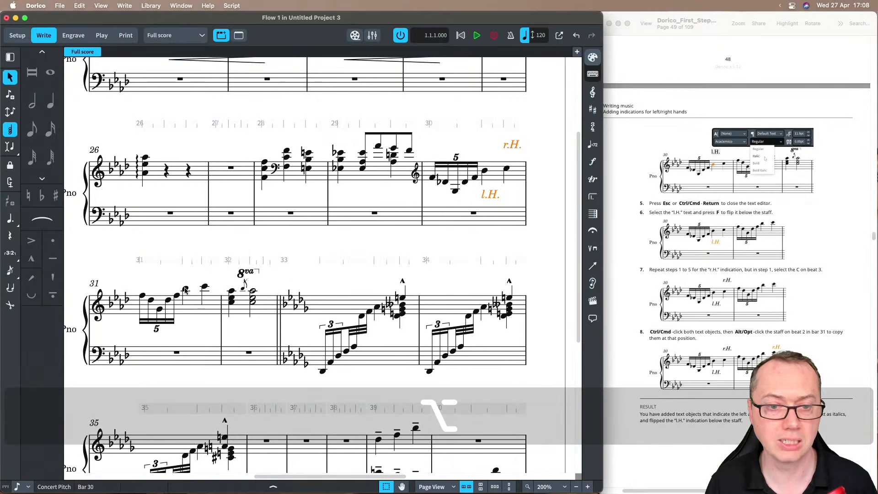
left_click(183, 301, "alt")
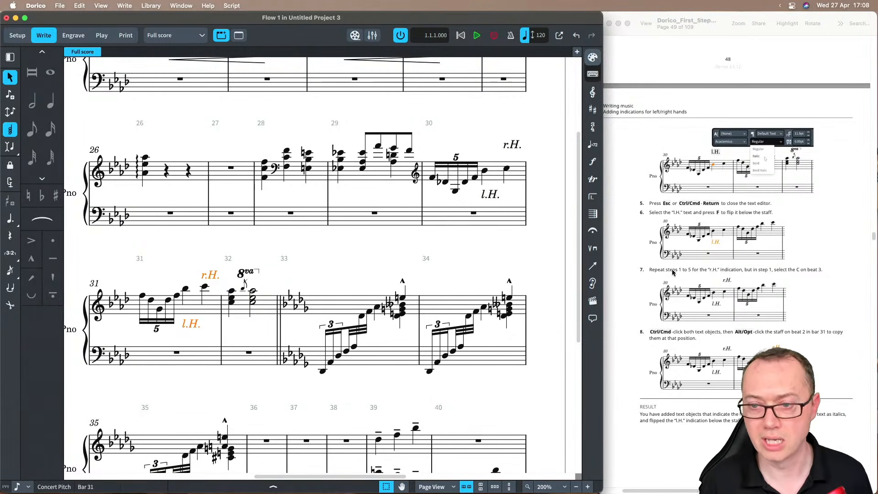
scroll(673, 273, "down", 5)
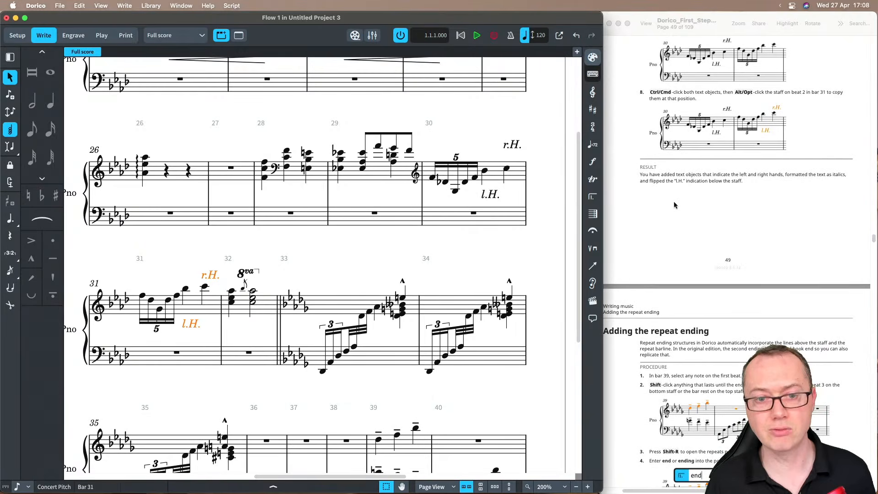
Step: Add a repeat ending whose first ending spans bars 39–40, using the repeats popover entry "end"
scroll(673, 204, "down", 4)
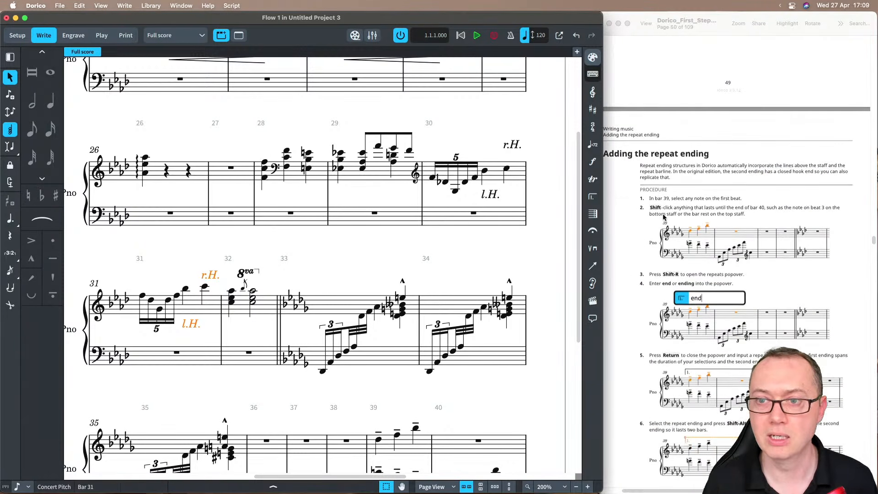
scroll(636, 230, "down", 2)
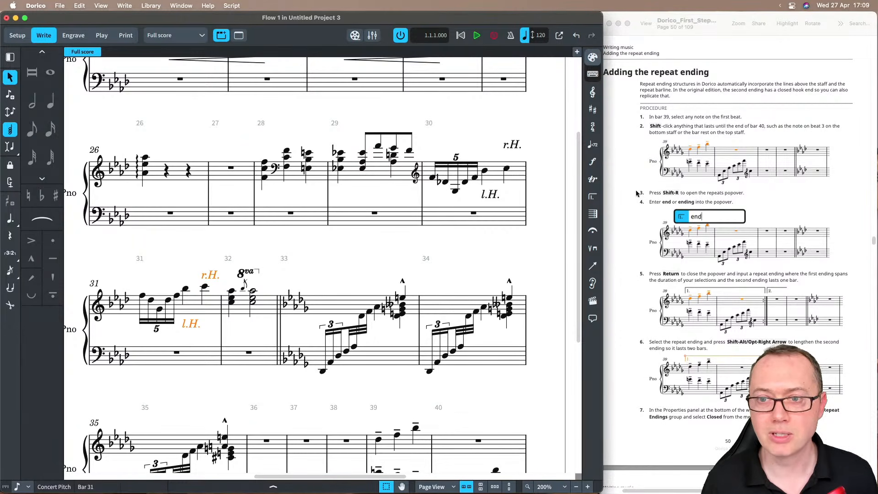
scroll(337, 265, "down", 1)
scroll(336, 265, "down", 8)
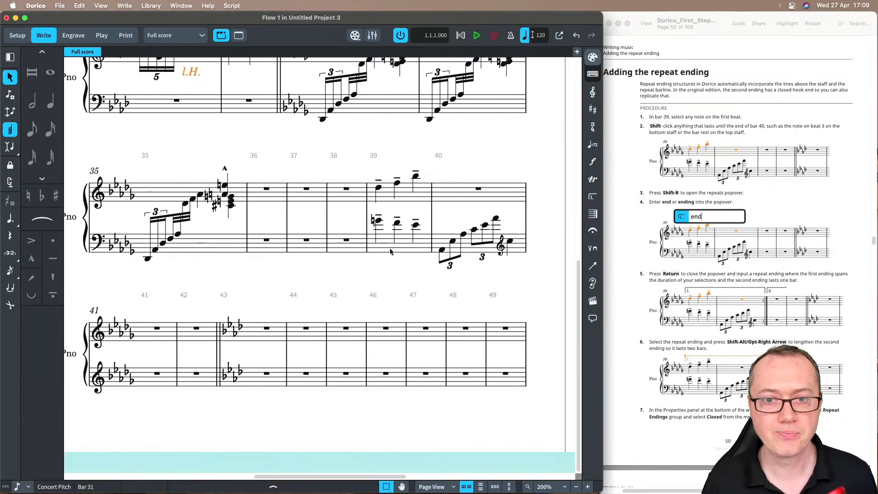
left_click(402, 192)
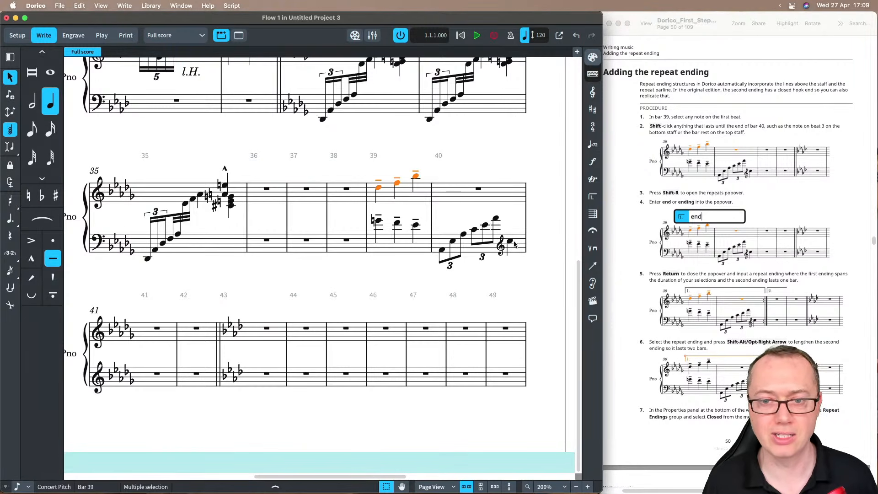
left_click(480, 191, "shift")
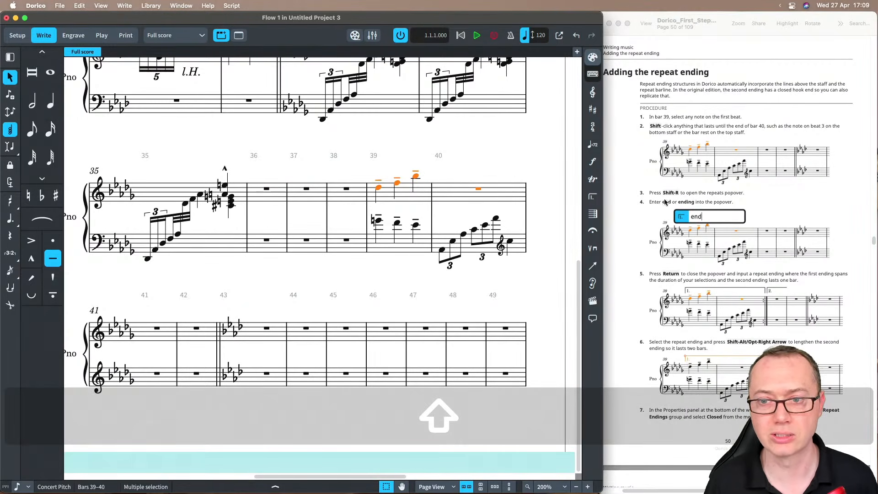
key("shift+r")
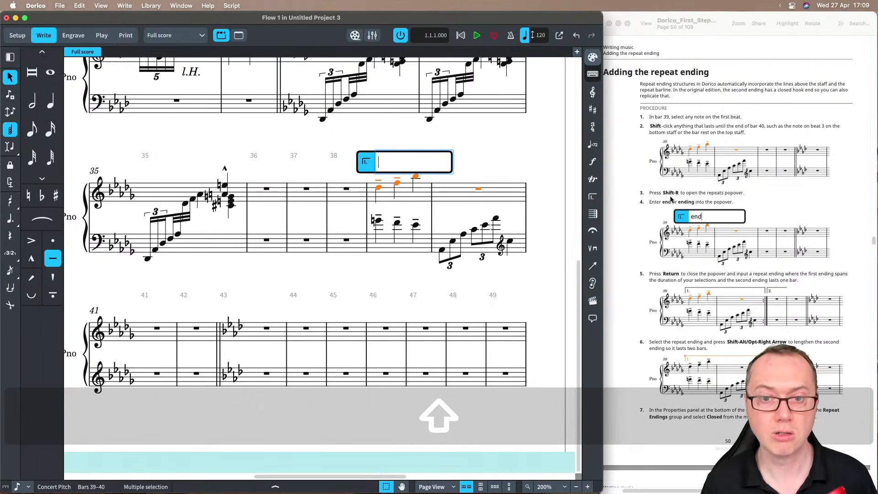
type("end")
key("Return")
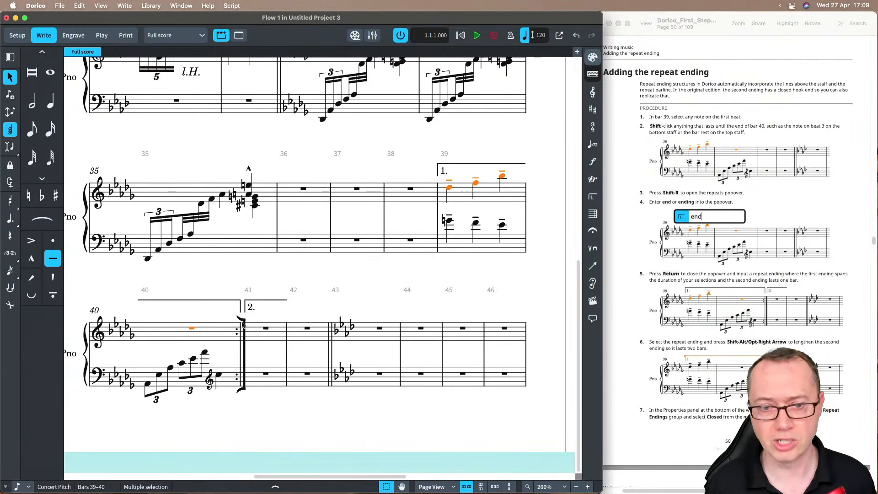
Step: Lengthen the second ending of the repeat so that it spans bars 41–42
scroll(773, 232, "down", 5)
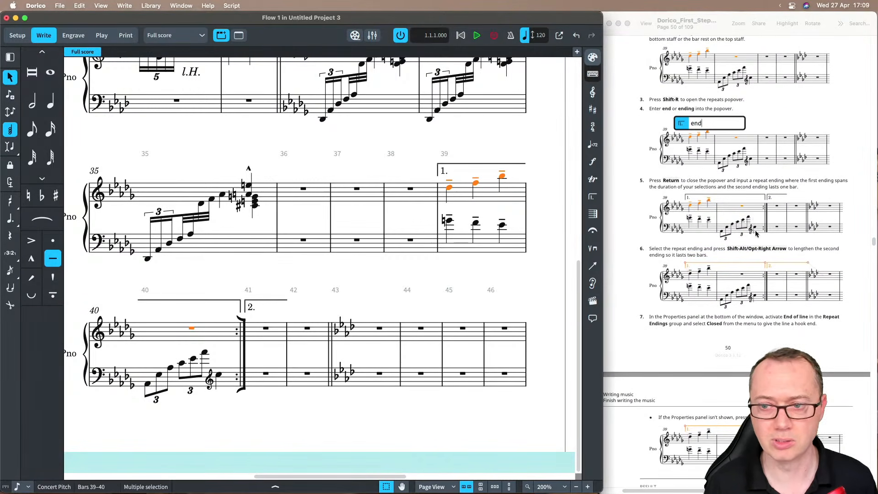
scroll(777, 210, "down", 4)
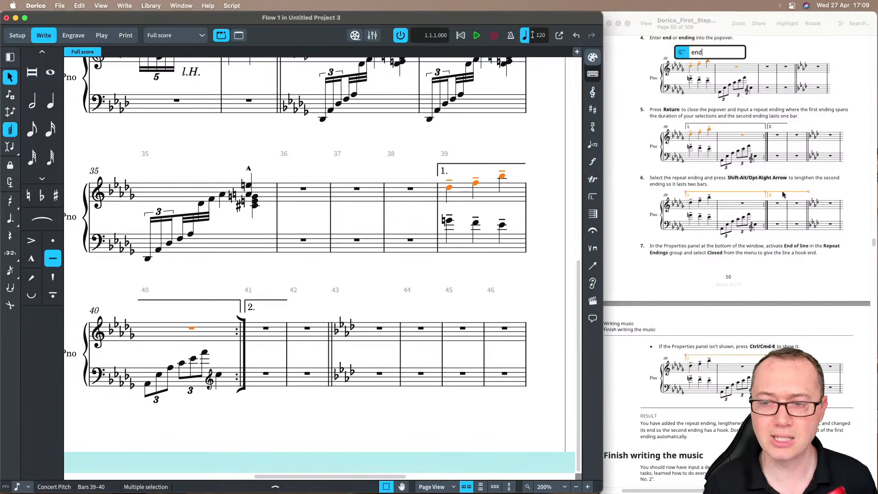
scroll(787, 193, "down", 1)
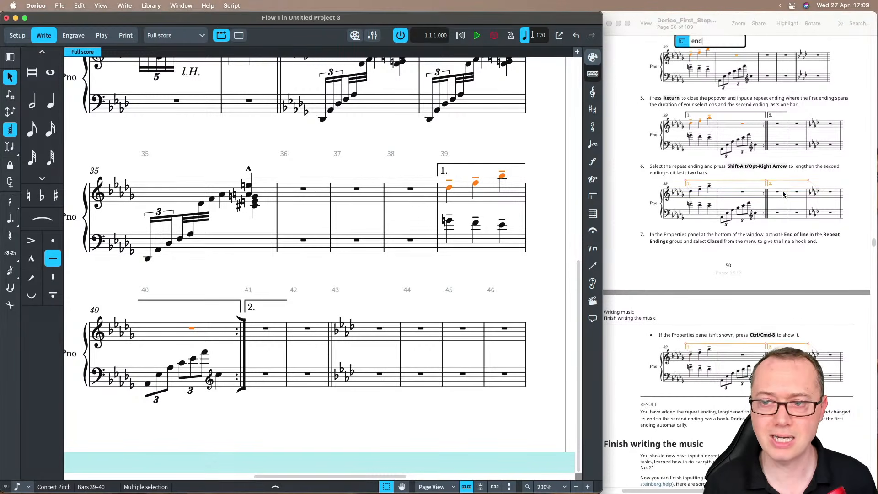
left_click(275, 300)
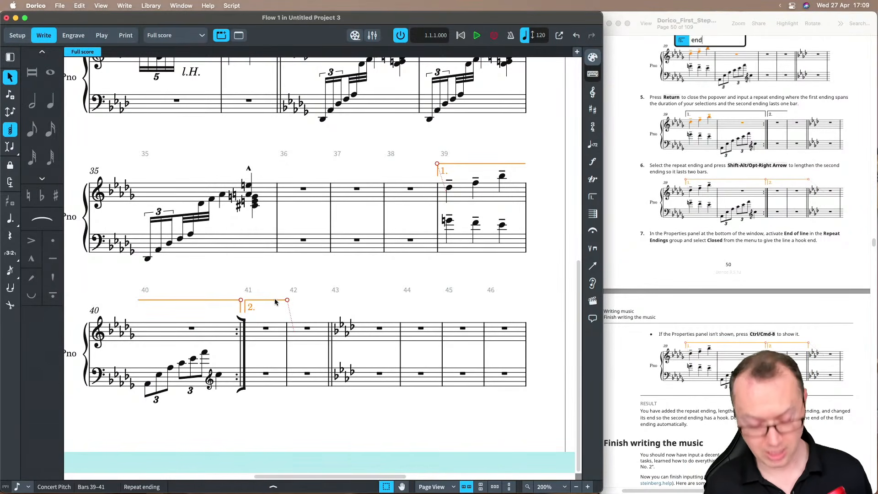
key("alt+shift+Right")
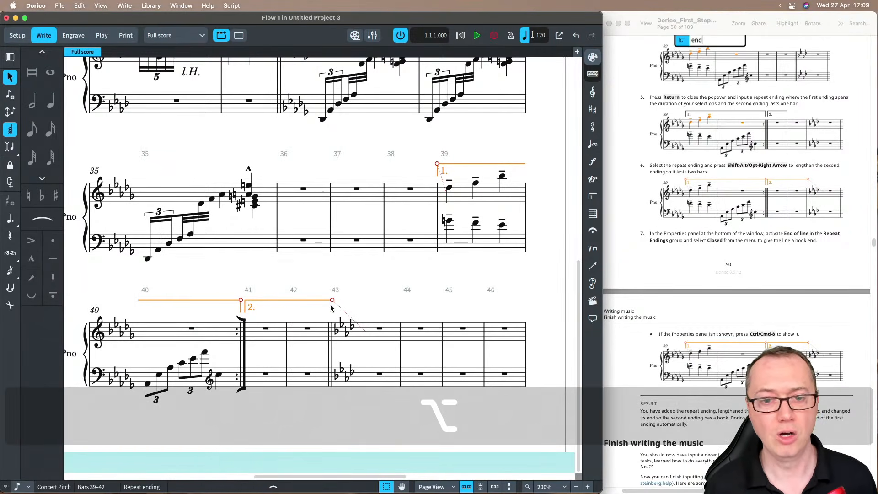
Step: Set the end of line of the repeat ending to Closed, then hide its properties and deselect it
left_click(317, 486)
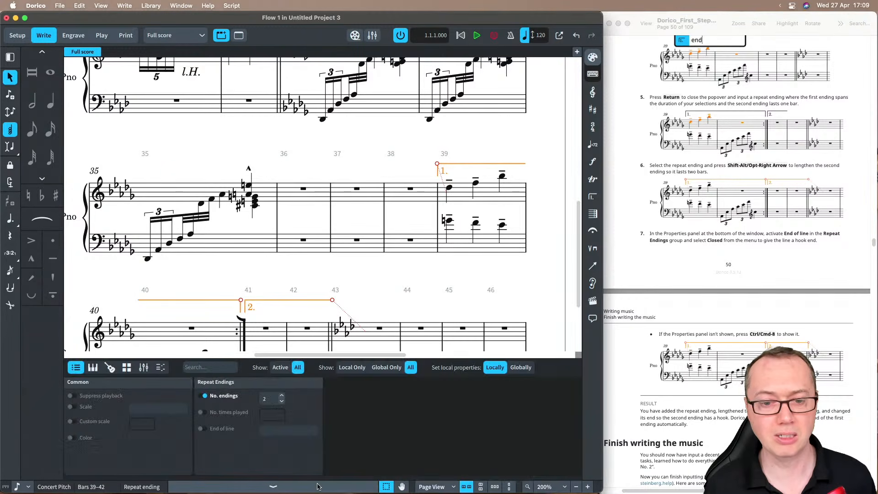
left_click(200, 429)
left_click(282, 430)
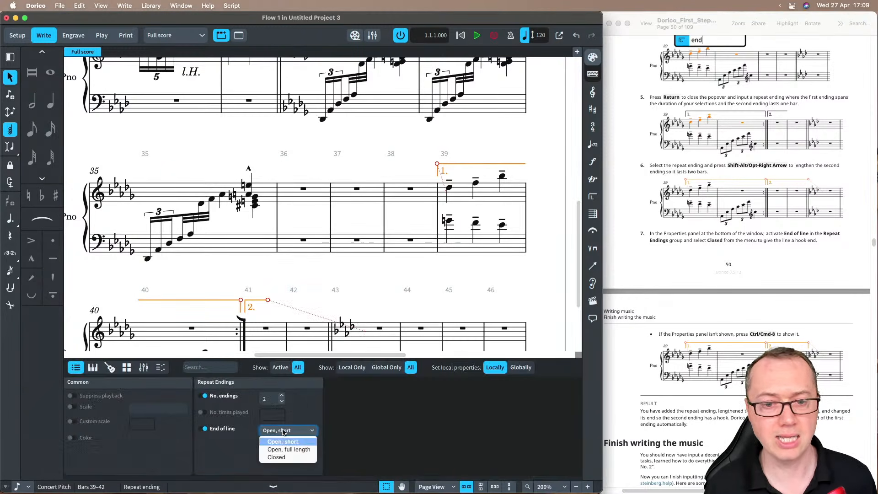
left_click(279, 458)
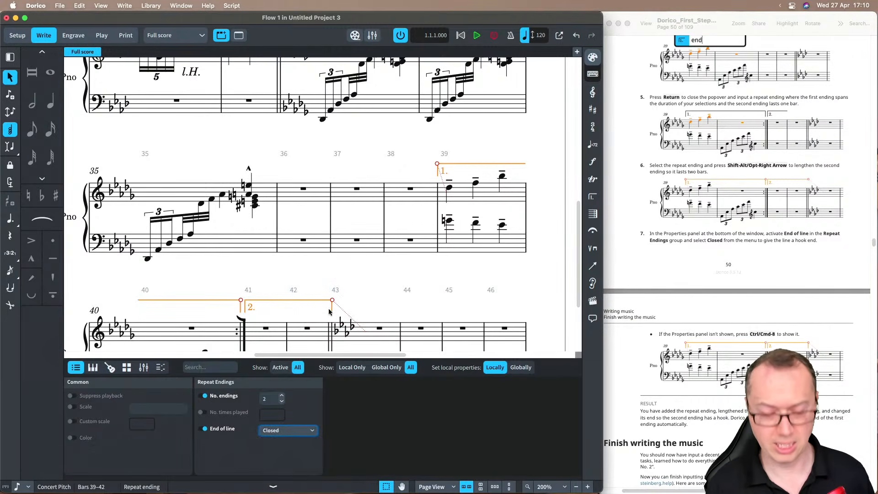
key("super+8")
left_click(374, 307)
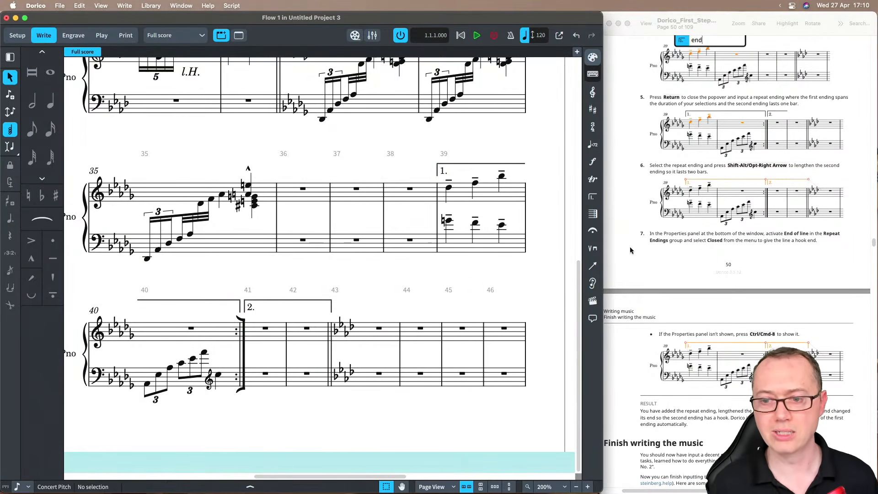
Step: Read the guide's tips for finishing the music and the introduction to laying out and formatting pages
scroll(640, 263, "down", 5)
scroll(623, 278, "down", 3)
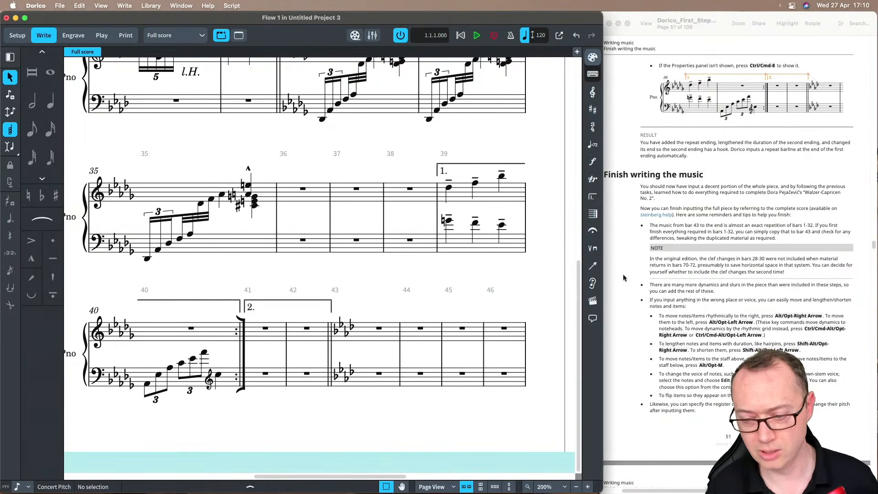
scroll(630, 292, "down", 3)
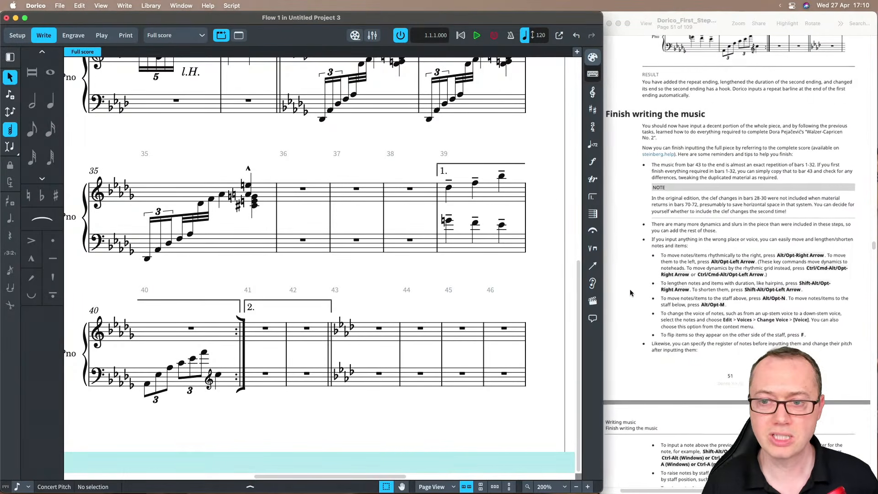
scroll(630, 295, "down", 6)
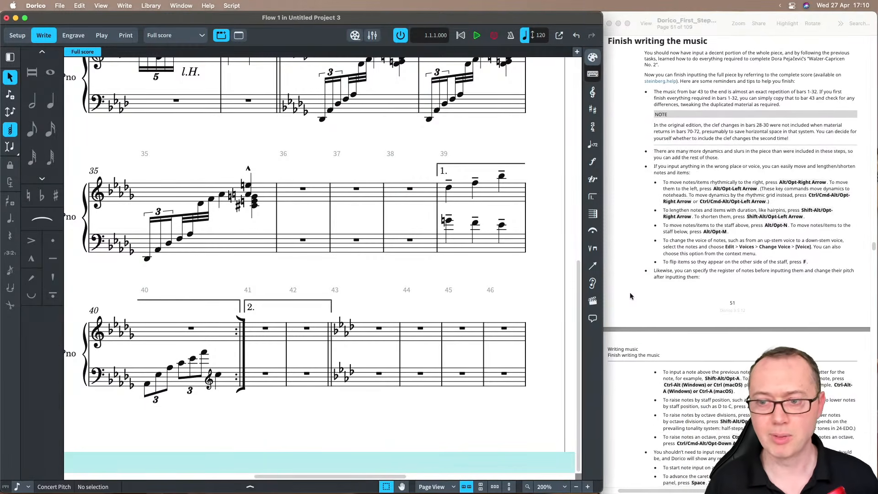
scroll(630, 296, "down", 8)
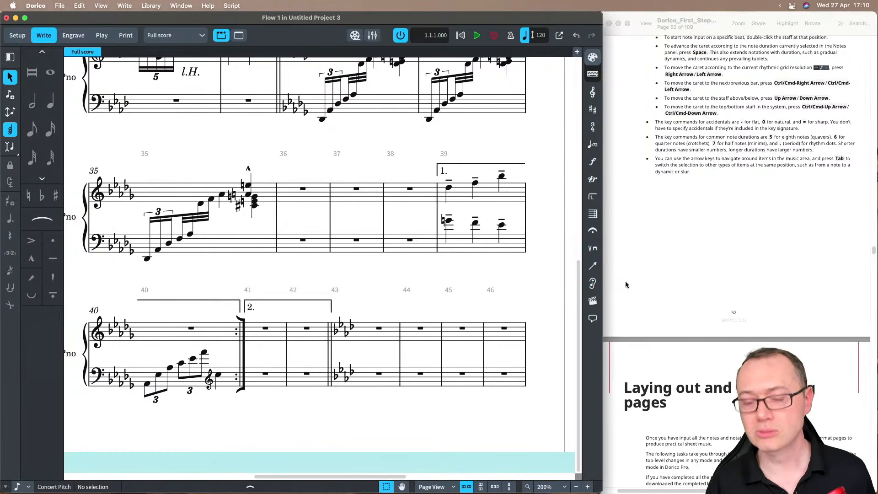
scroll(626, 285, "down", 8)
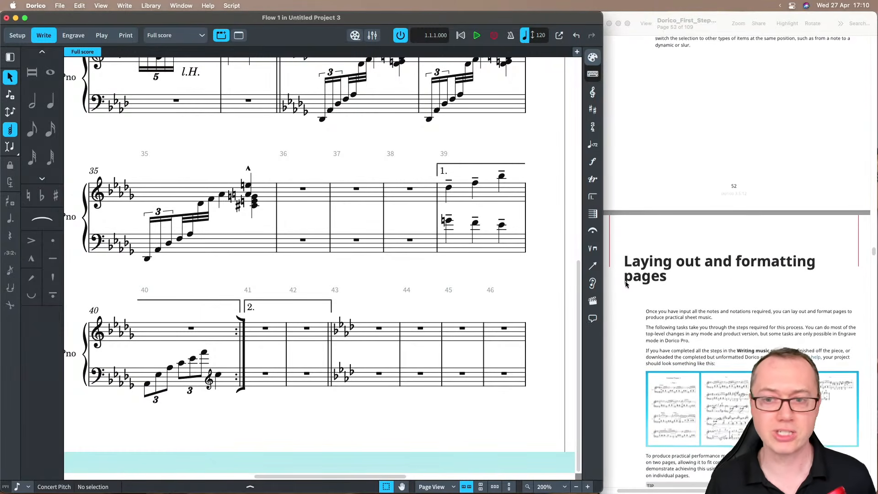
scroll(622, 294, "down", 1)
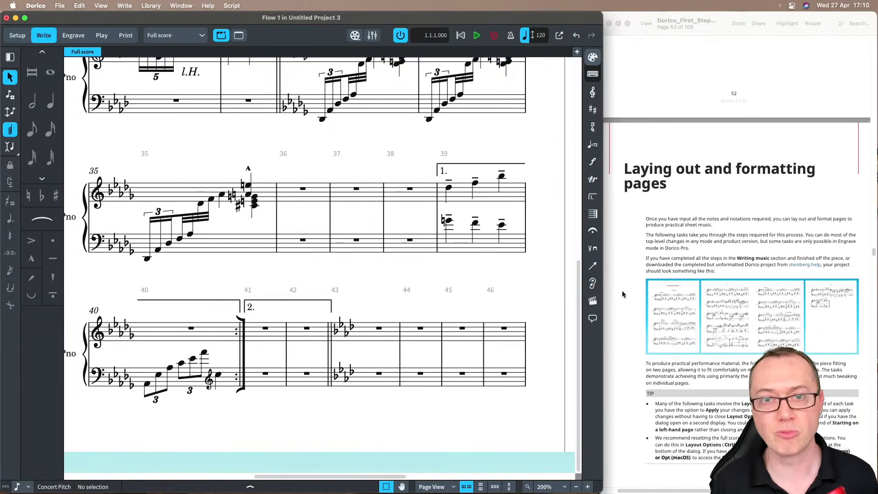
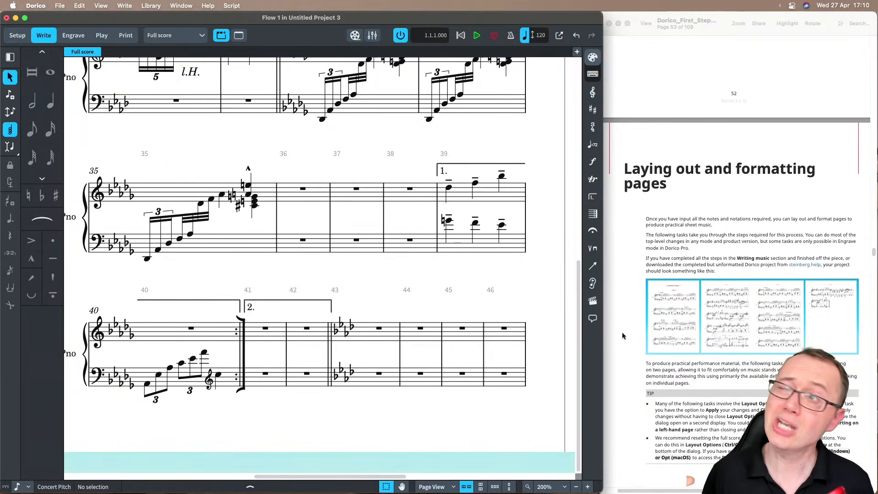
Step: Skim the guide's remaining chapters on layout, playback, printing and further notations, up to the section on adding chord symbols
scroll(623, 336, "down", 20)
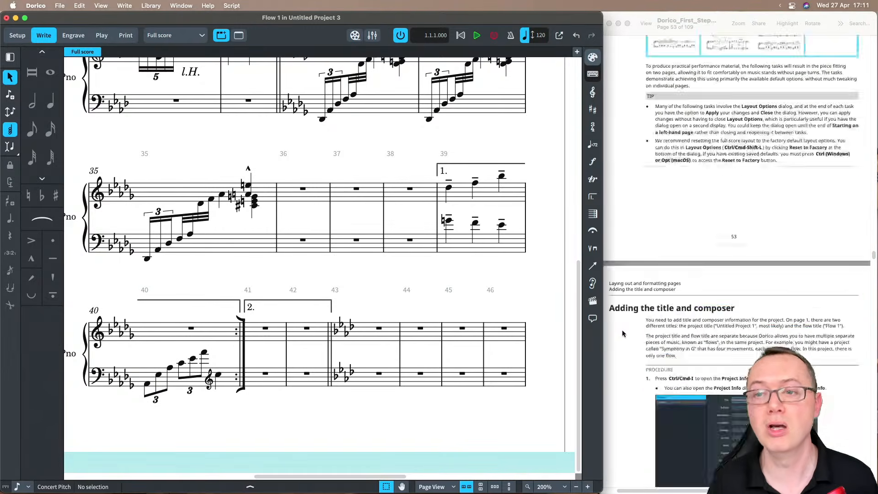
scroll(622, 333, "down", 20)
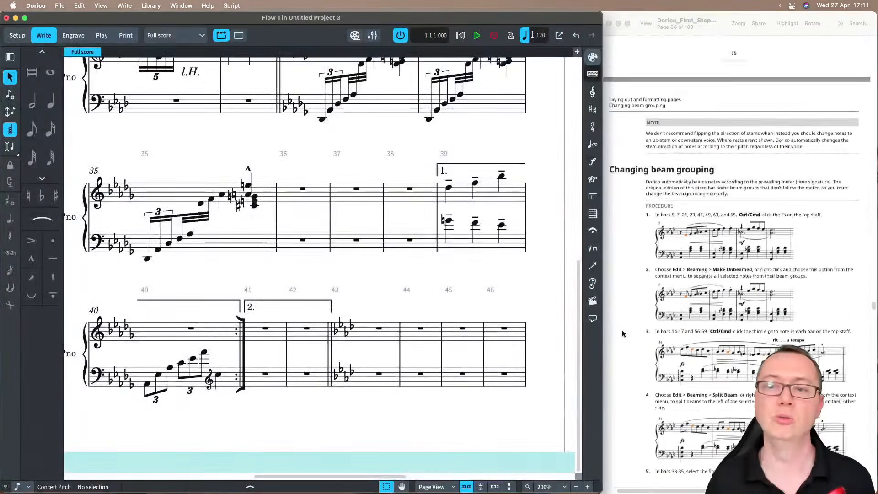
scroll(622, 334, "down", 20)
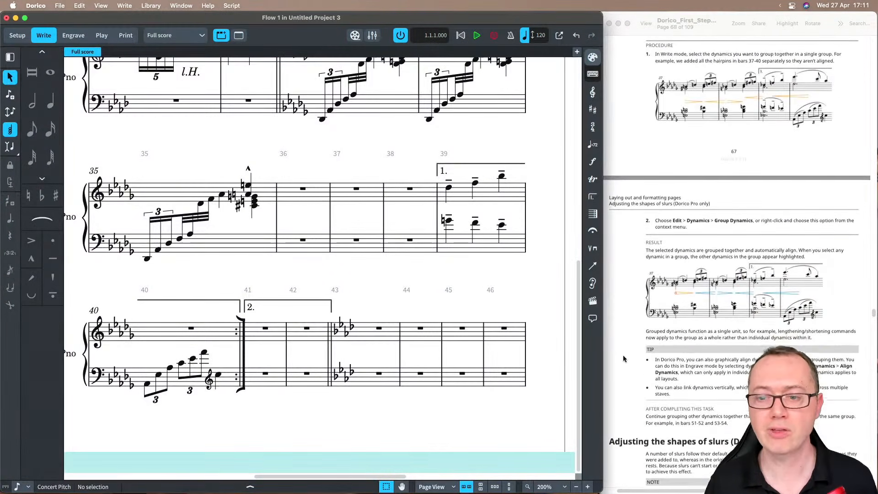
scroll(622, 361, "down", 20)
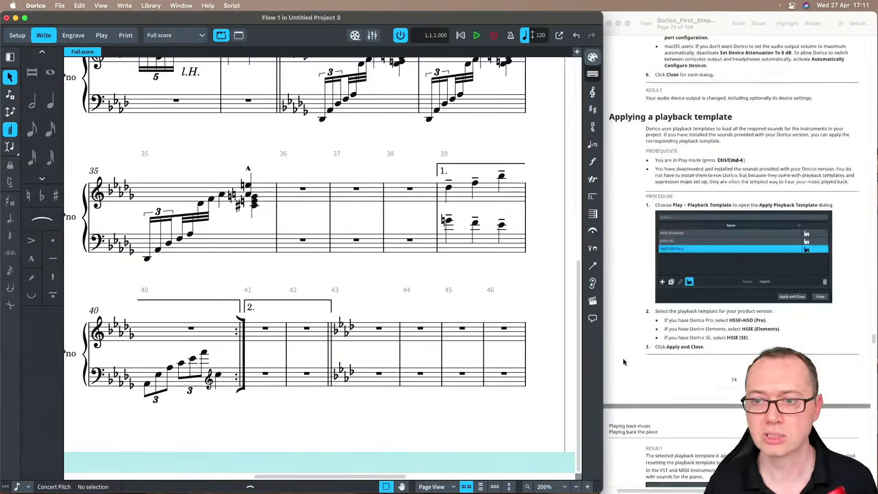
scroll(624, 361, "down", 20)
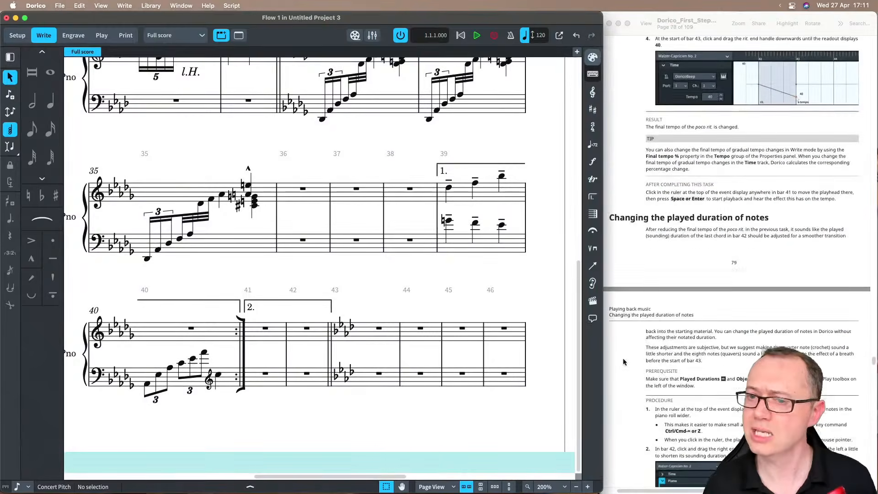
scroll(623, 362, "down", 20)
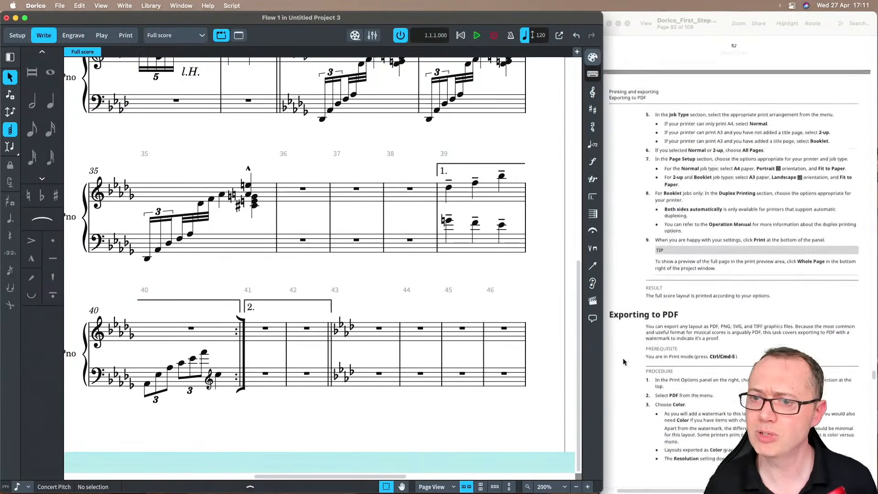
scroll(623, 362, "down", 20)
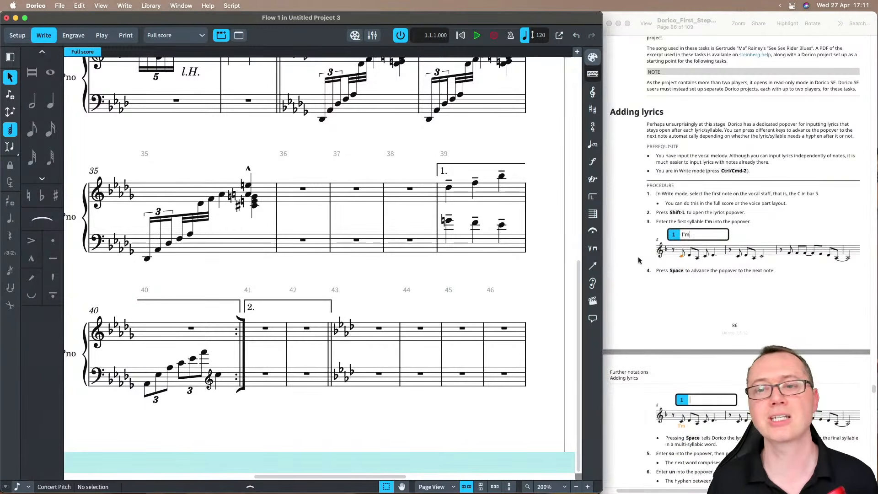
scroll(638, 260, "up", 2)
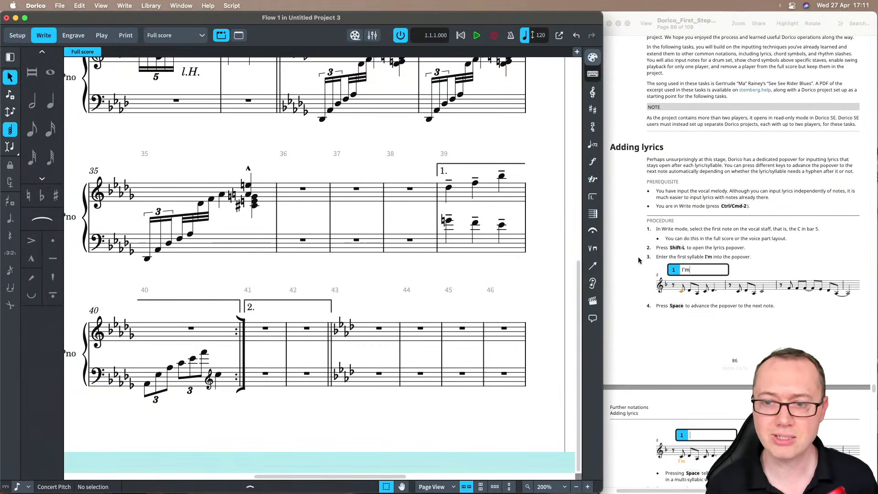
scroll(639, 261, "down", 15)
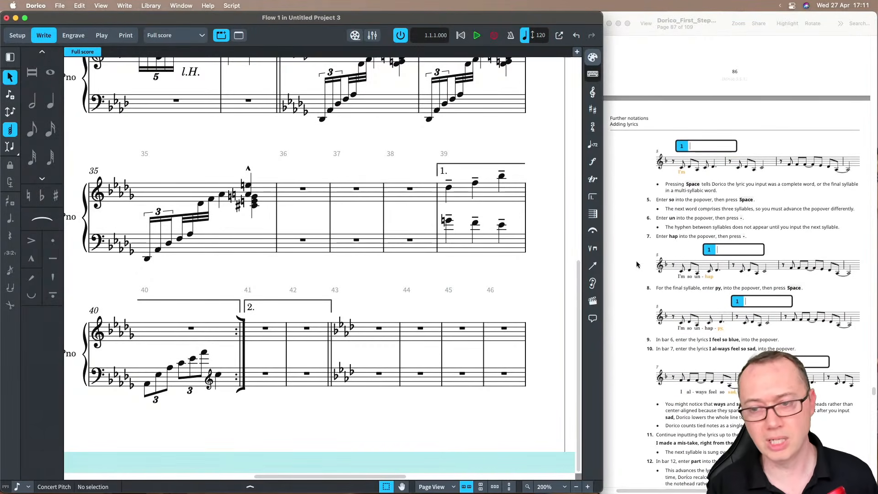
scroll(636, 264, "down", 10)
scroll(637, 264, "down", 20)
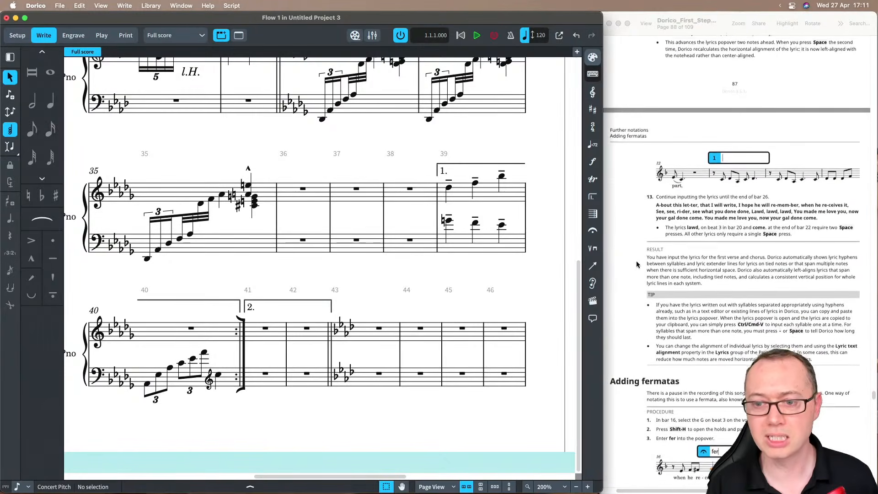
scroll(636, 264, "down", 20)
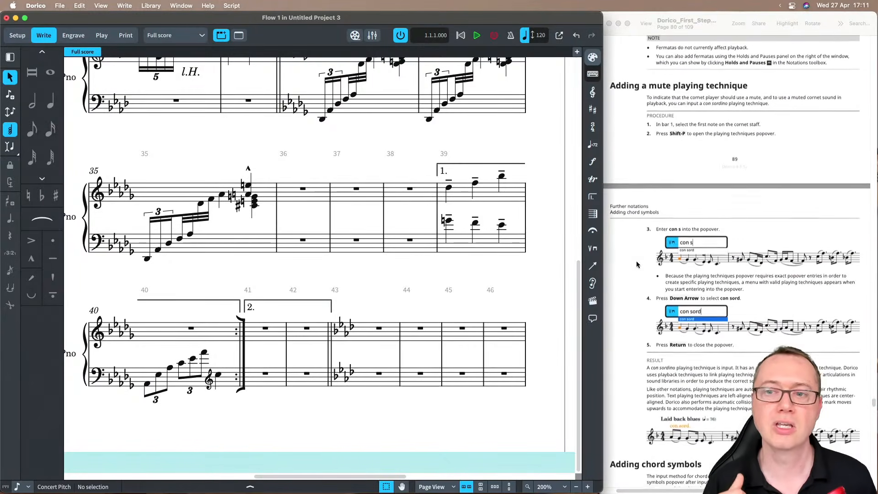
scroll(636, 264, "up", 3)
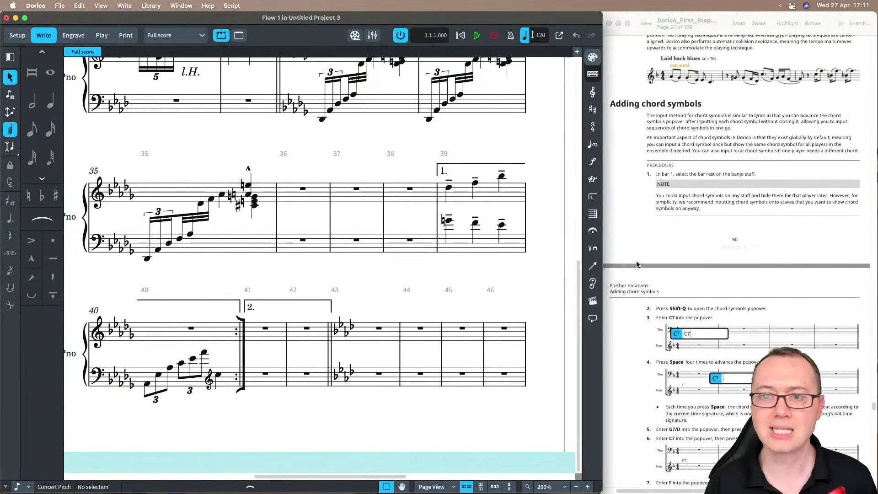
Step: Skim the guide's procedures for adding chord symbols and rhythm slashes
scroll(636, 264, "down", 12)
scroll(637, 264, "down", 20)
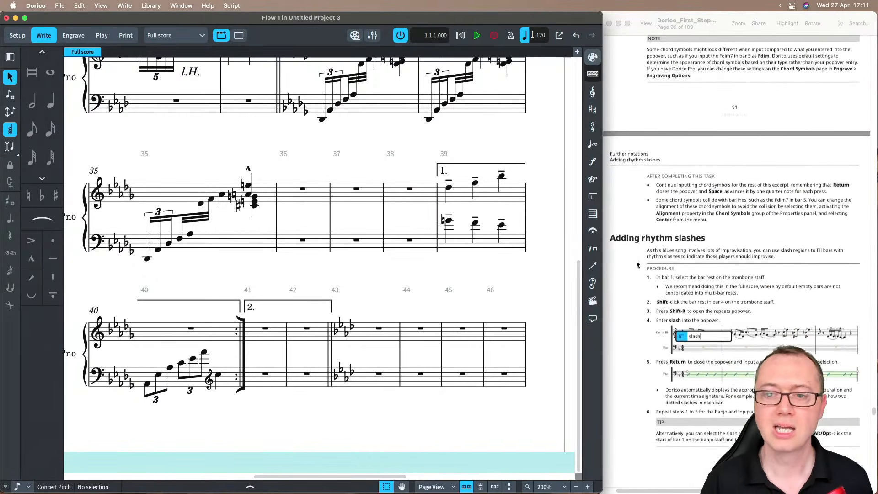
scroll(636, 264, "down", 5)
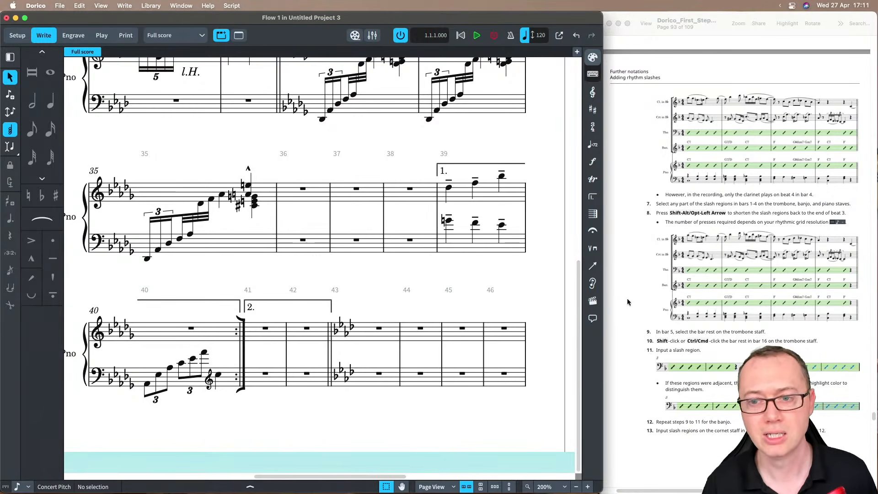
scroll(629, 299, "up", 3)
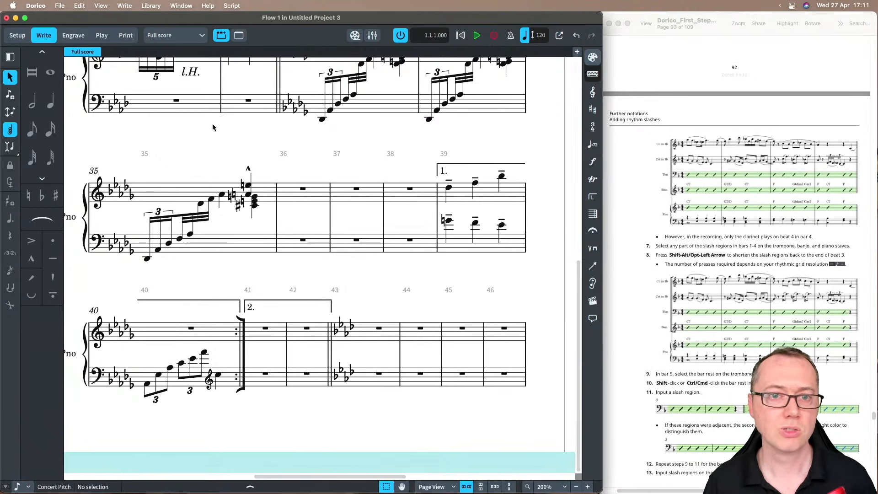
Step: Open the completed project first_steps_dora_pejacevic_walzer_capricen_no2_complete_not_formatted and activate playback for it
key("super+Tab")
key("super+Tab")
key("super+Tab")
key("super+Tab")
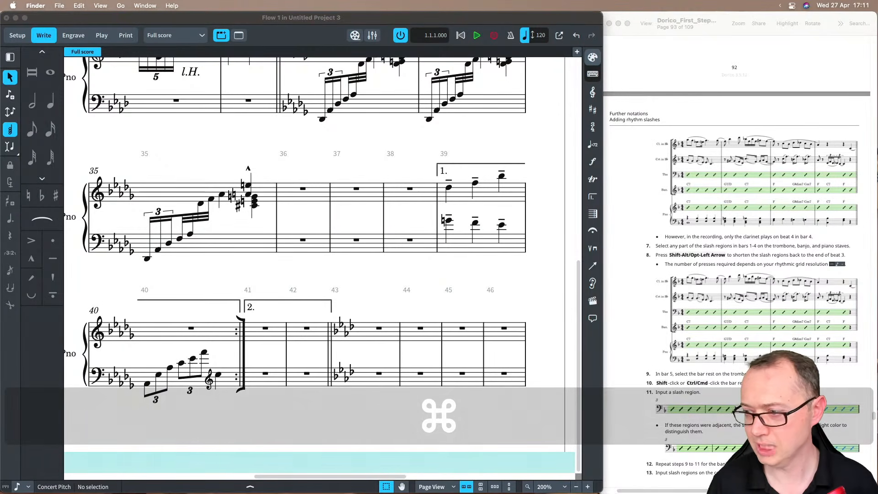
key("super+Tab")
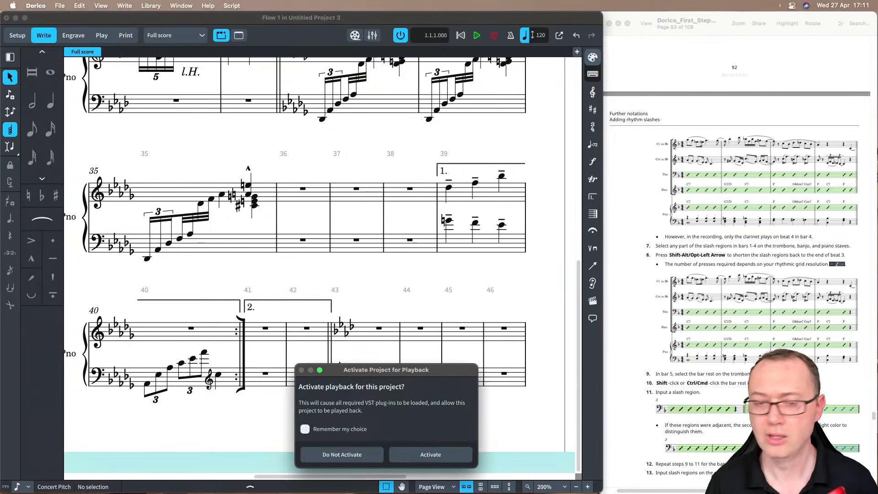
left_click(421, 451)
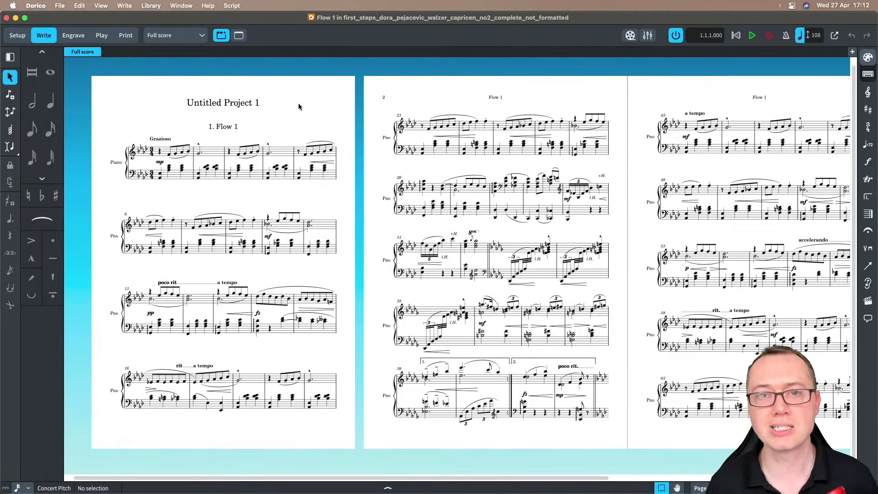
Step: In Play mode, apply the HSSE+HSO (Pro) playback template to the project
left_click(101, 36)
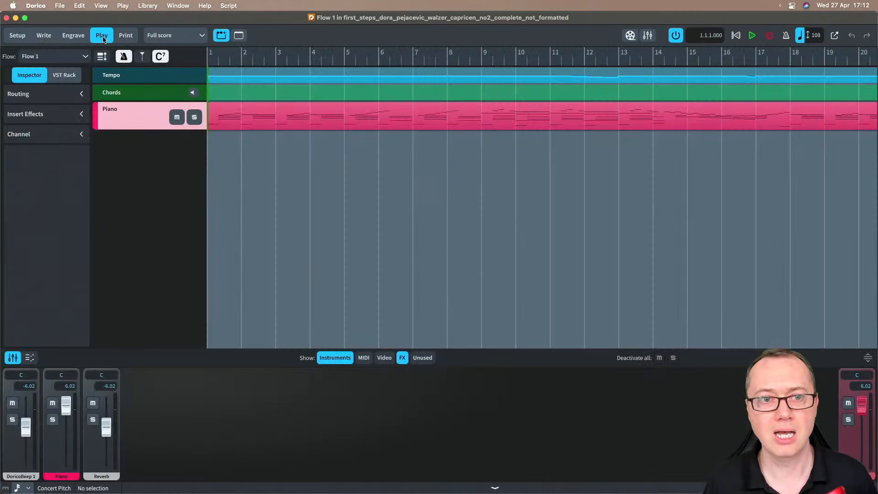
left_click(123, 6)
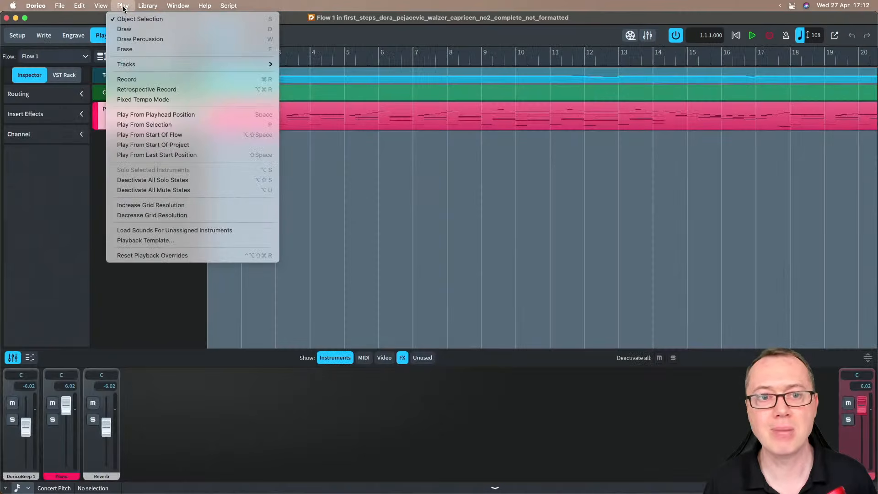
left_click(123, 240)
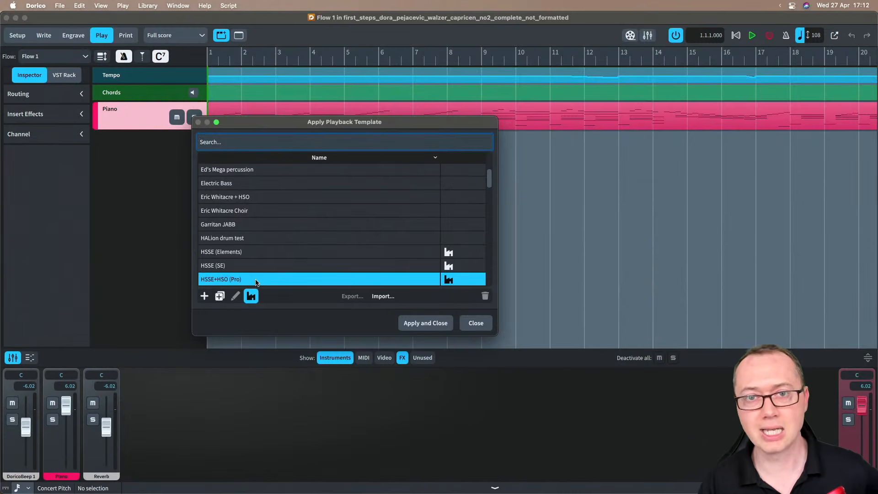
left_click(405, 323)
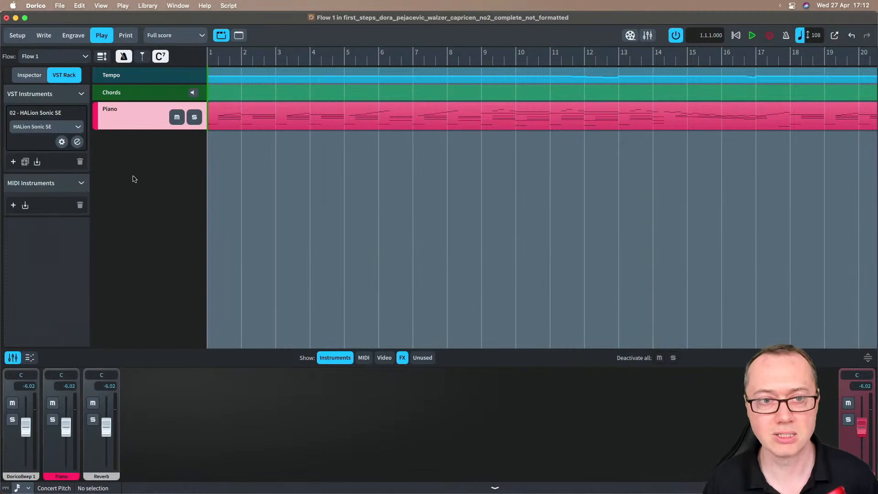
Step: Return to Write mode, play the flow from its start and stop playback in bar 2
left_click(44, 36)
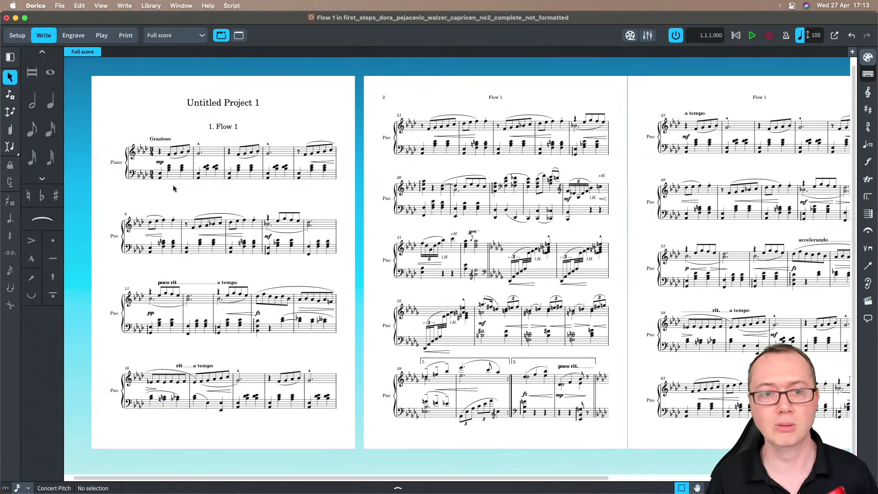
key("alt+shift+space")
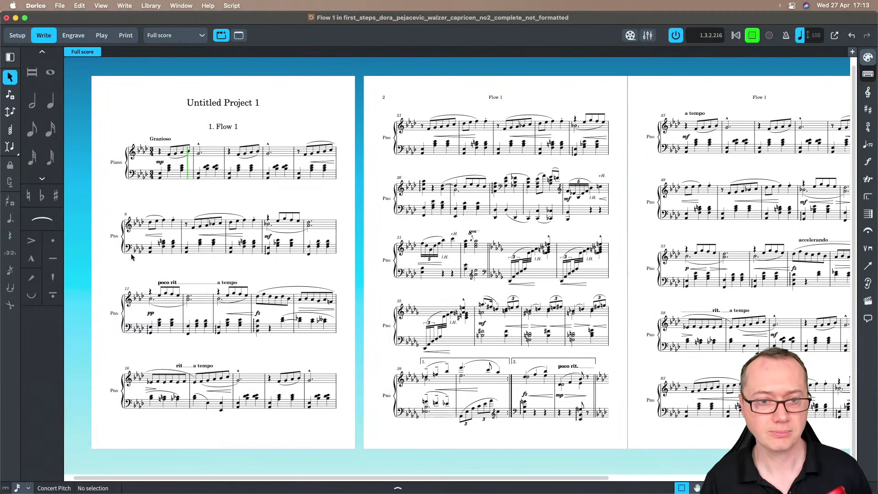
key("space")
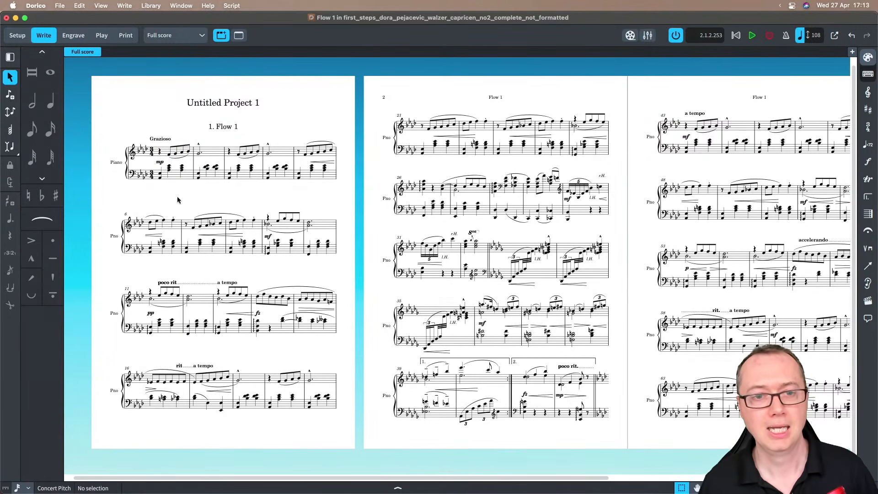
Step: Show the docked Mixer, raise the Piano channel's volume to 6.02, then hide the Mixer
key("F3")
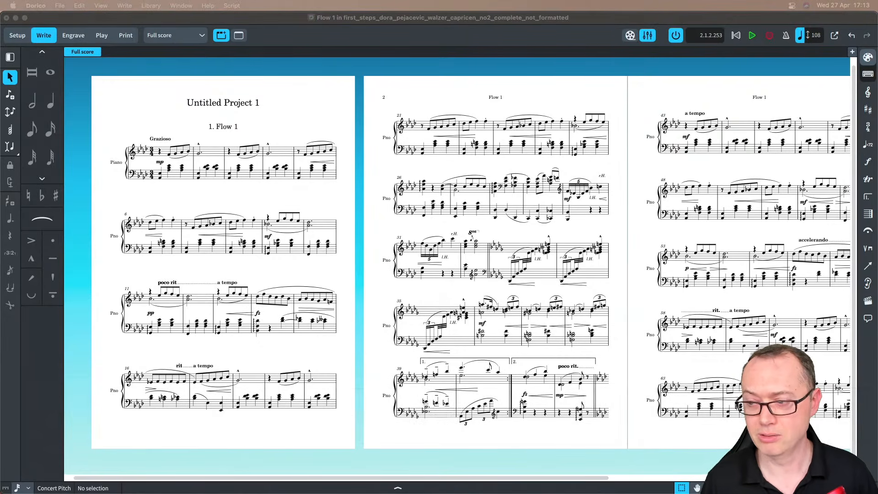
key("F3")
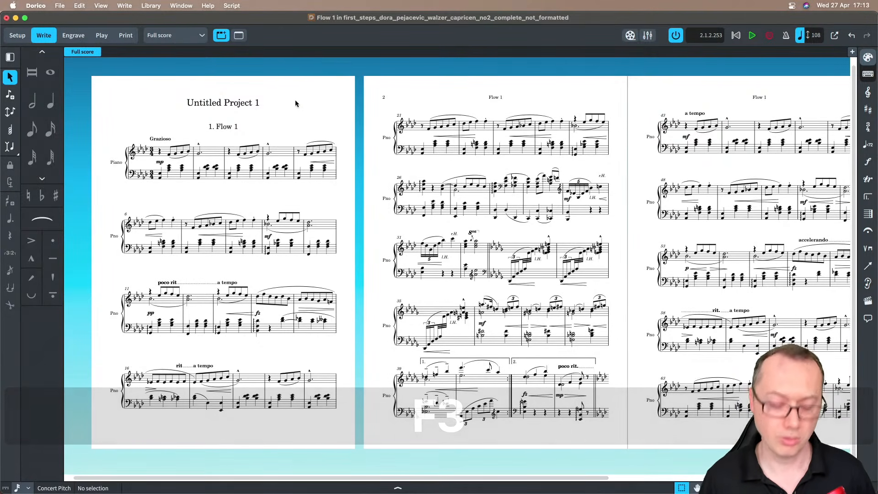
key("super+alt+m")
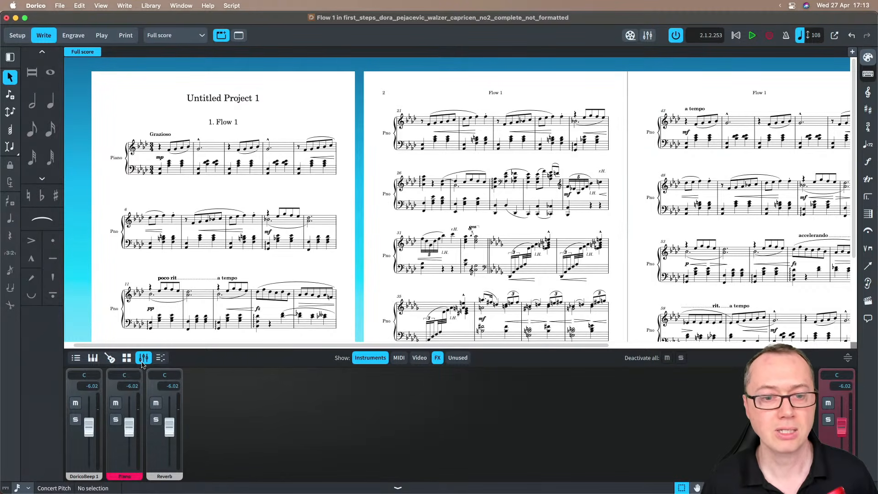
left_click(76, 359)
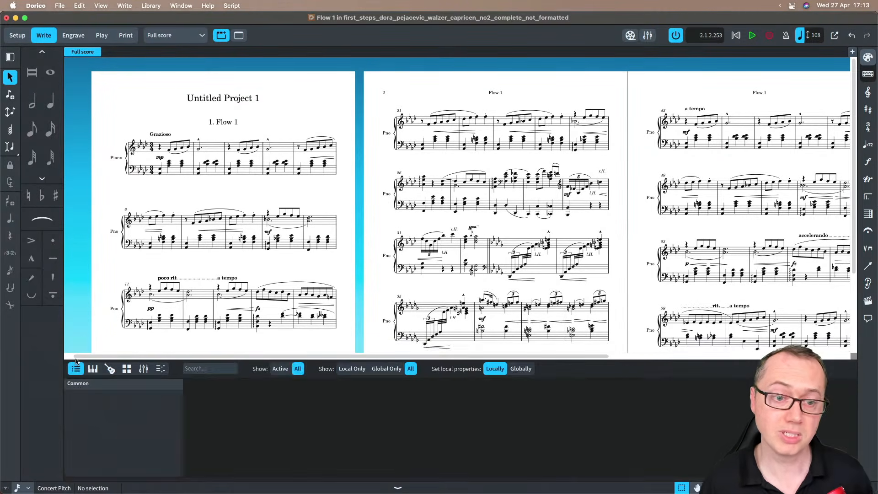
left_click(144, 369)
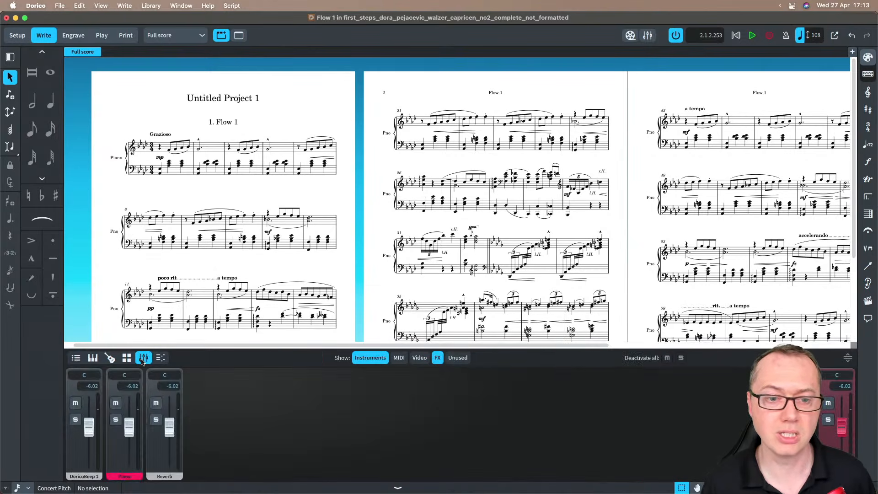
left_click_drag(131, 420, 132, 402)
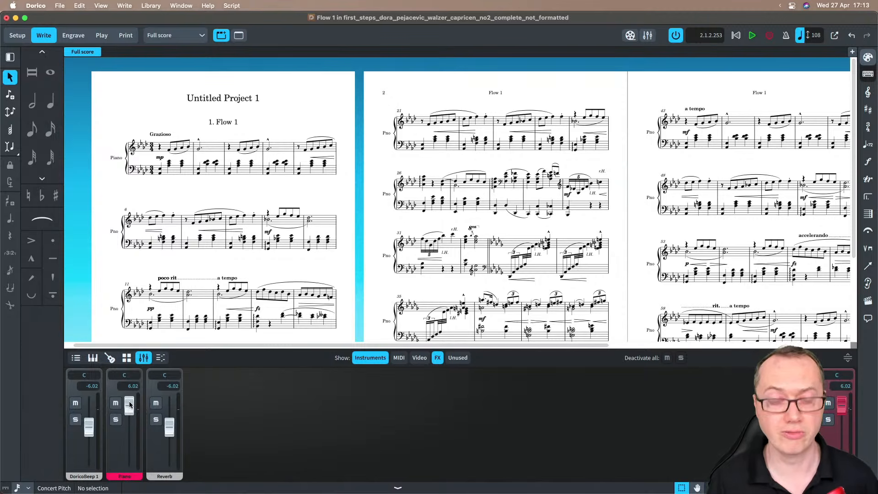
key("super+8")
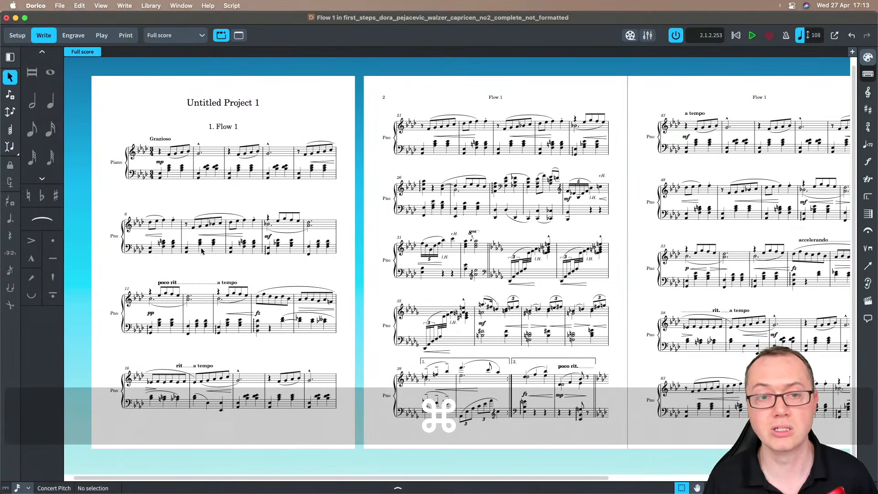
Step: Play the flow from its start with the raised piano volume, stopping in bar 3
key("alt+shift+space")
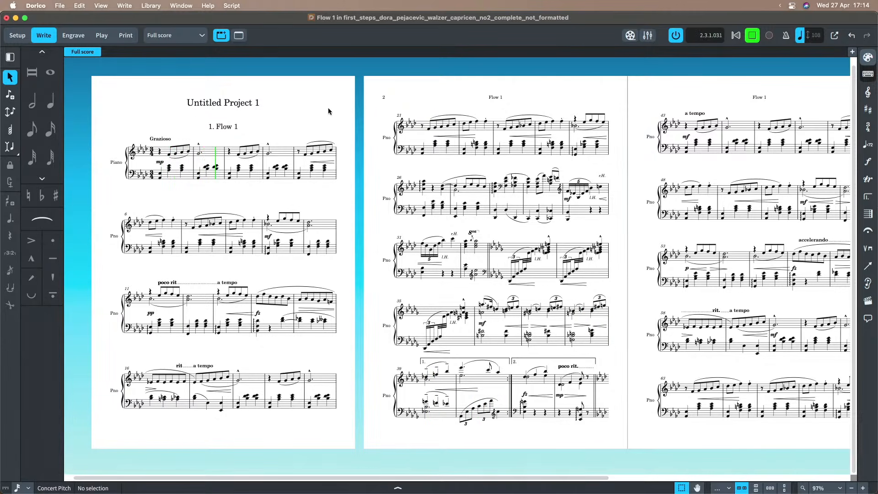
key("space")
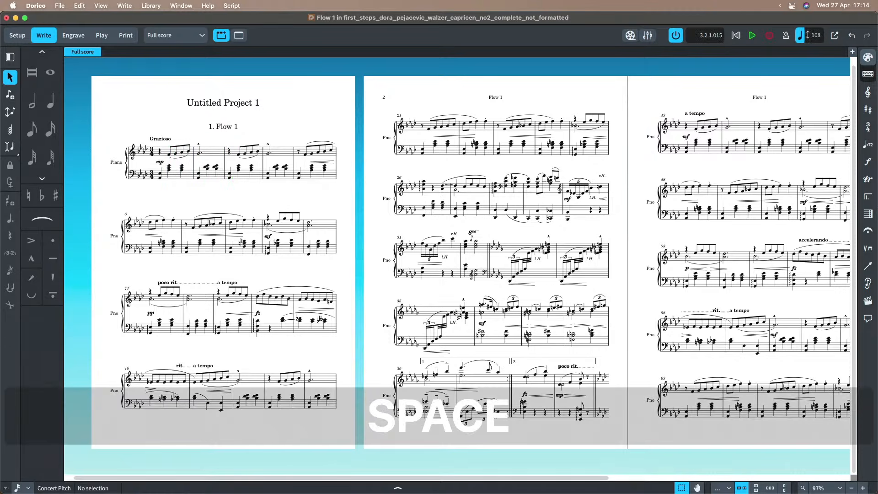